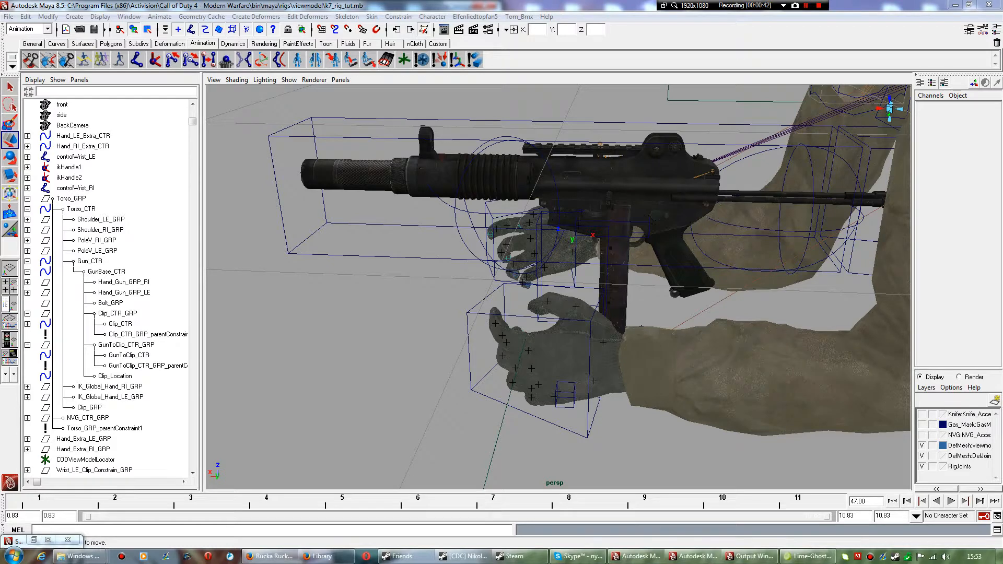
Inspect the magazine controls Clip_CTR and GunToClip_CTR and the right arm's elbow and wrist-twist joints.
click(607, 261)
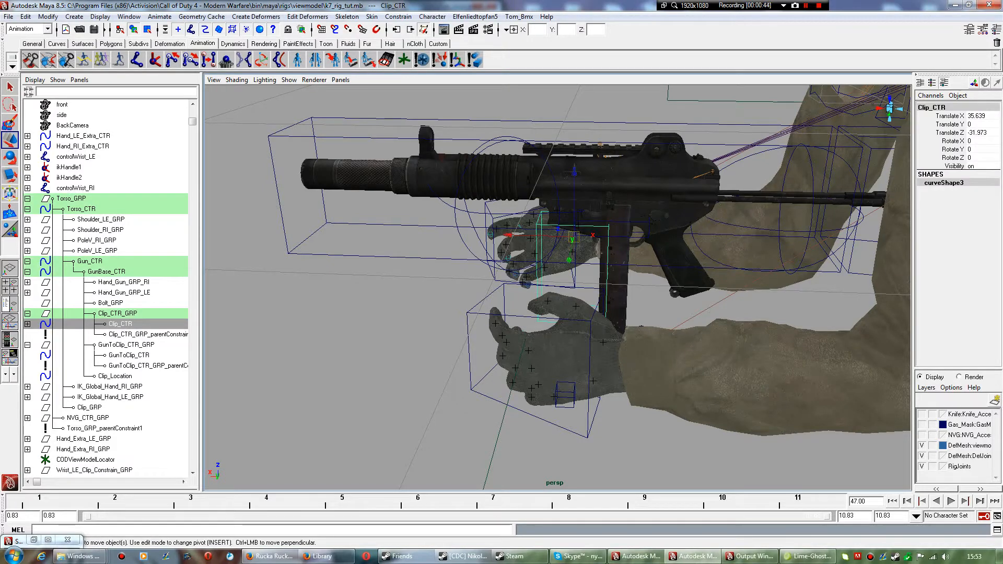
click(763, 241)
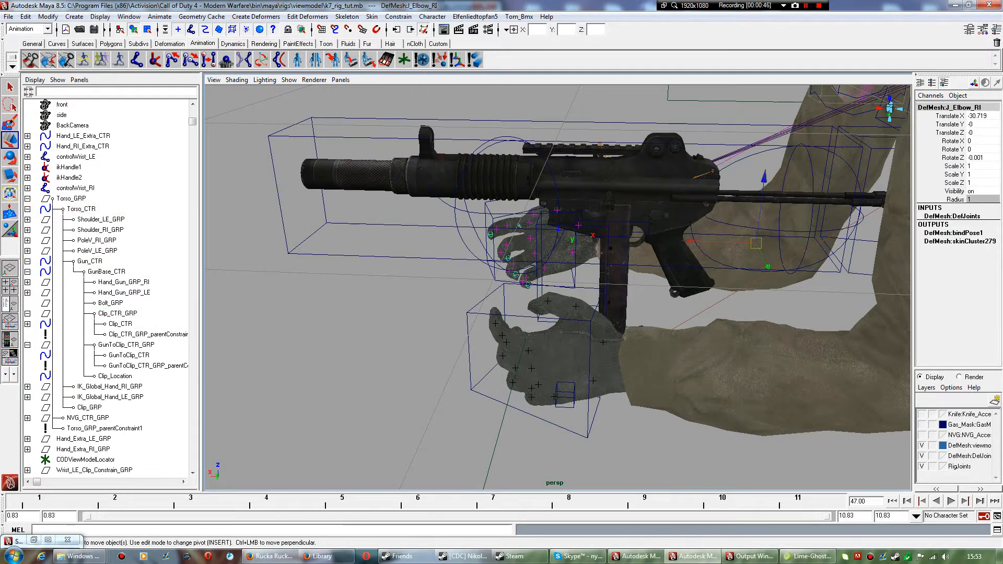
click(625, 240)
scroll(557, 287, up, 2)
scroll(557, 287, up, 3)
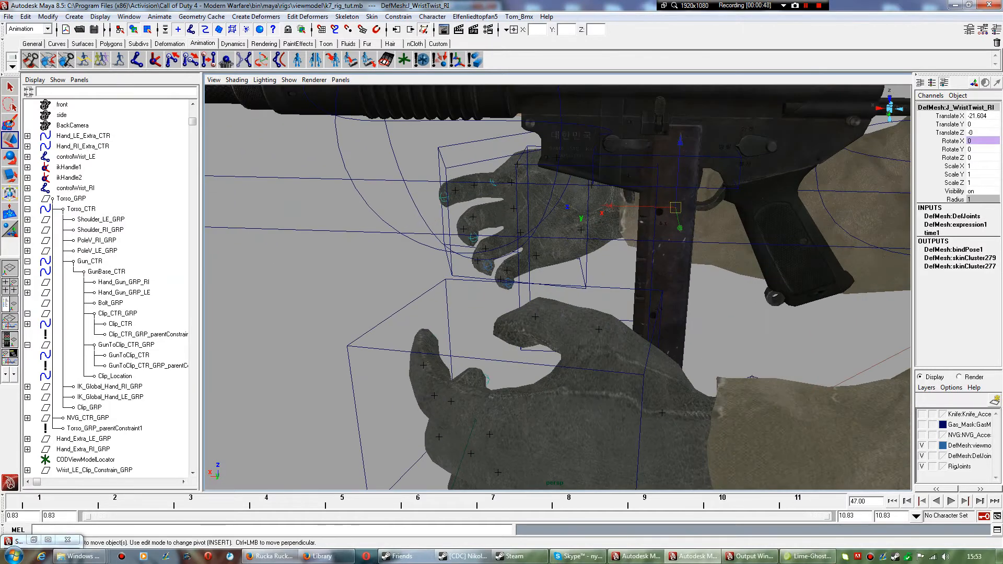
click(129, 354)
scroll(557, 287, down, 5)
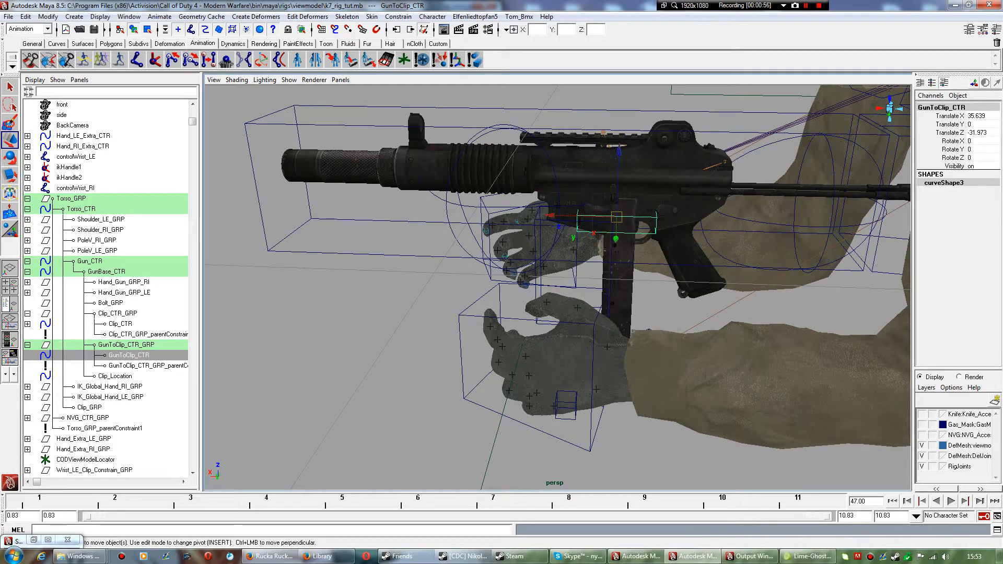
Try moving the left-hand IK control away from the rifle and undo the last small move.
click(592, 383)
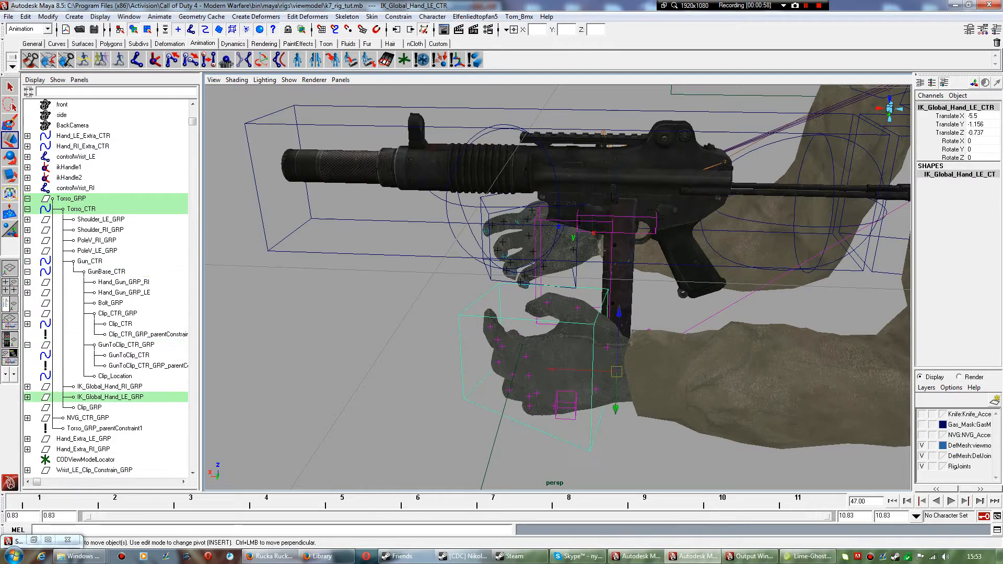
drag(617, 372, 517, 387)
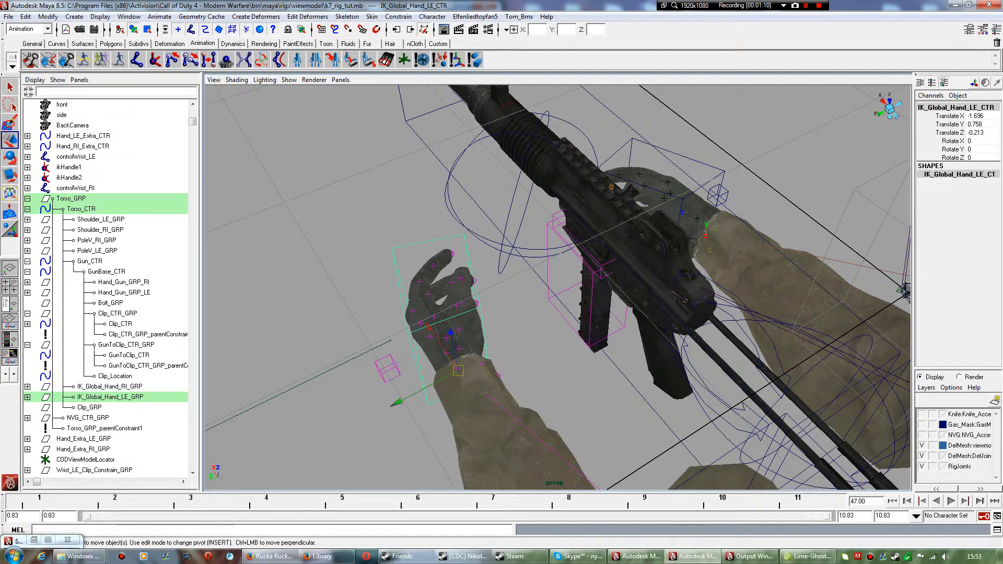
click(601, 270)
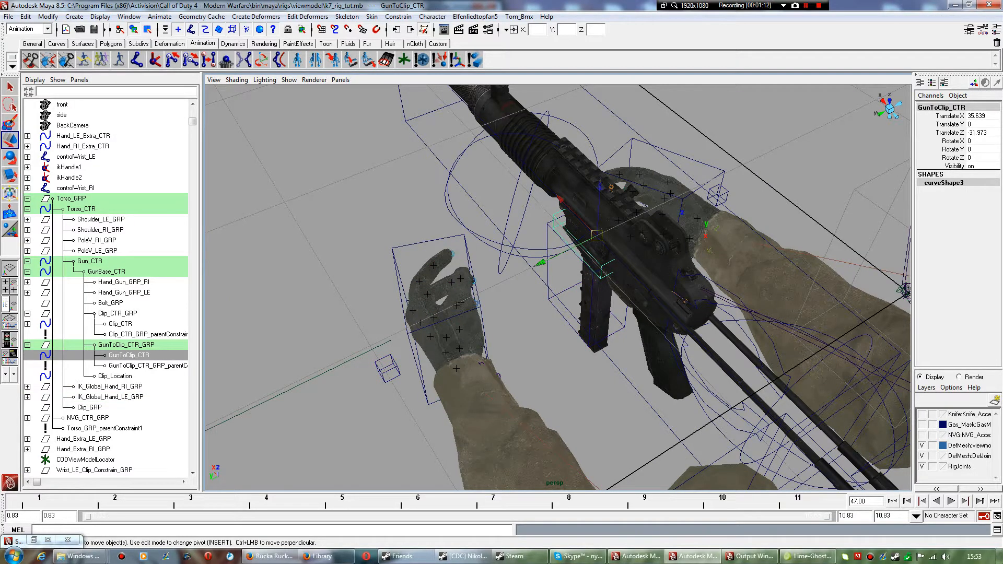
click(483, 334)
drag(458, 370, 462, 370)
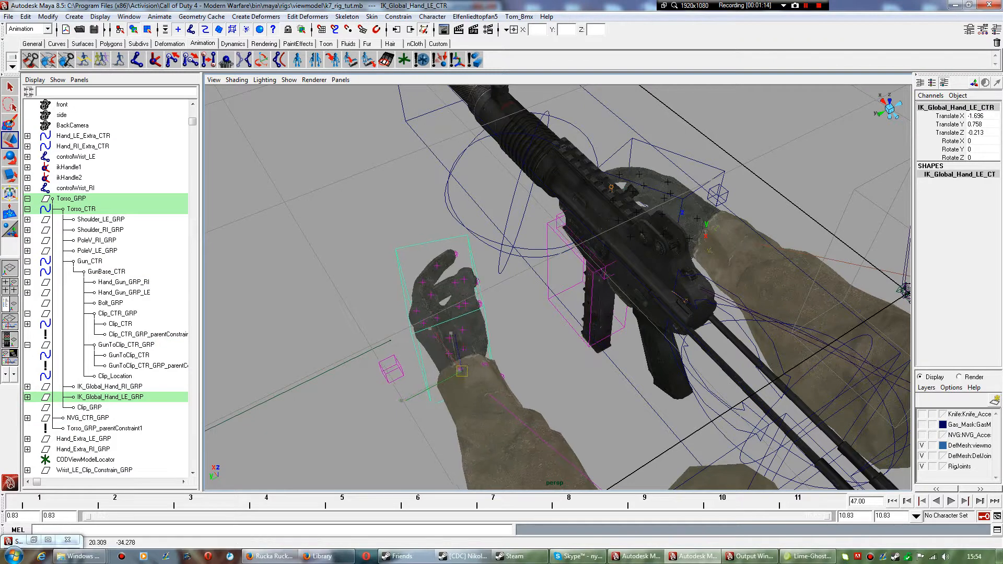
key(ctrl+z)
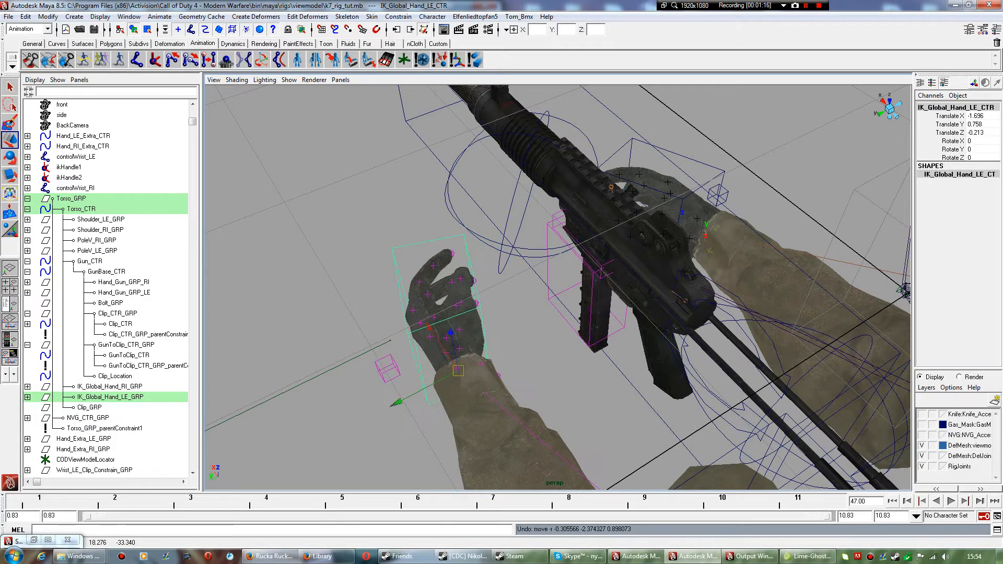
key(ctrl+z)
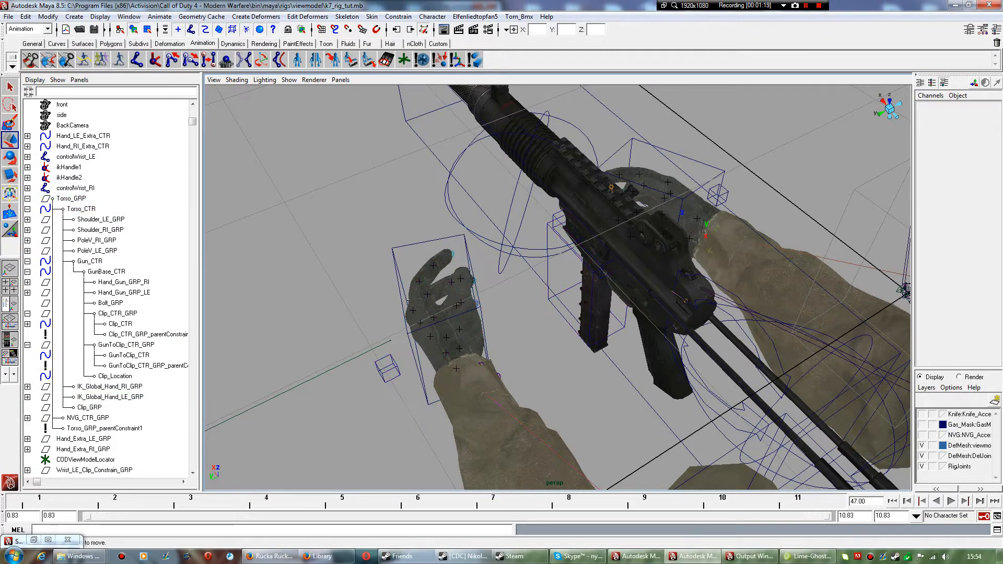
Set the TMG attribute of the left hand's extra control, Hand_LE_Extra_CTR, to 0.
key(ctrl+z)
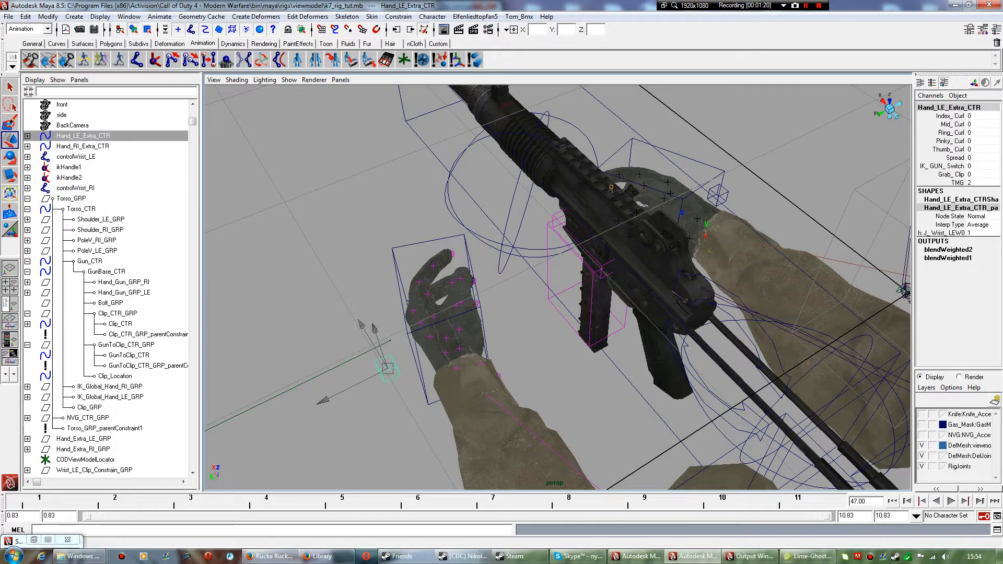
click(981, 182)
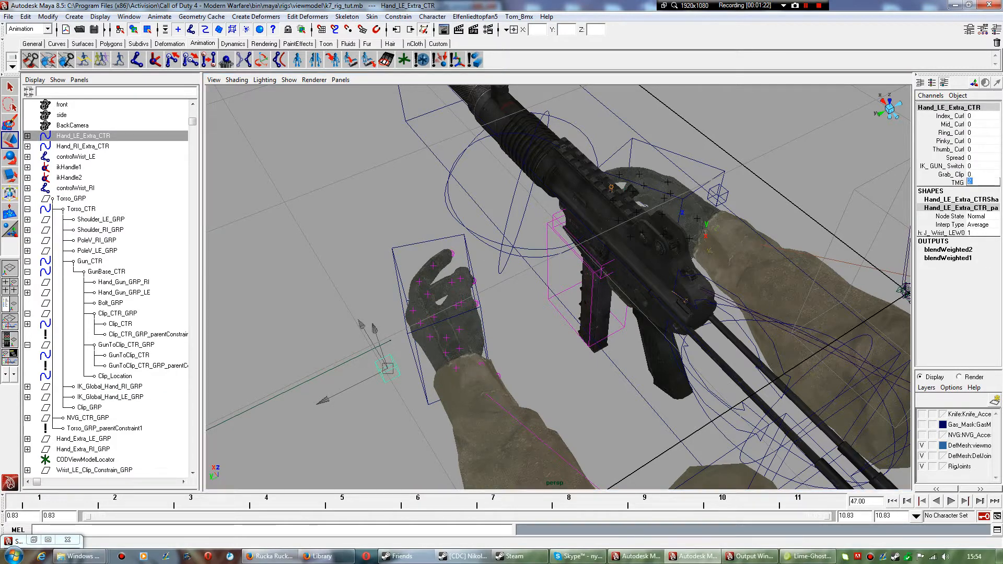
text(0)
key(Return)
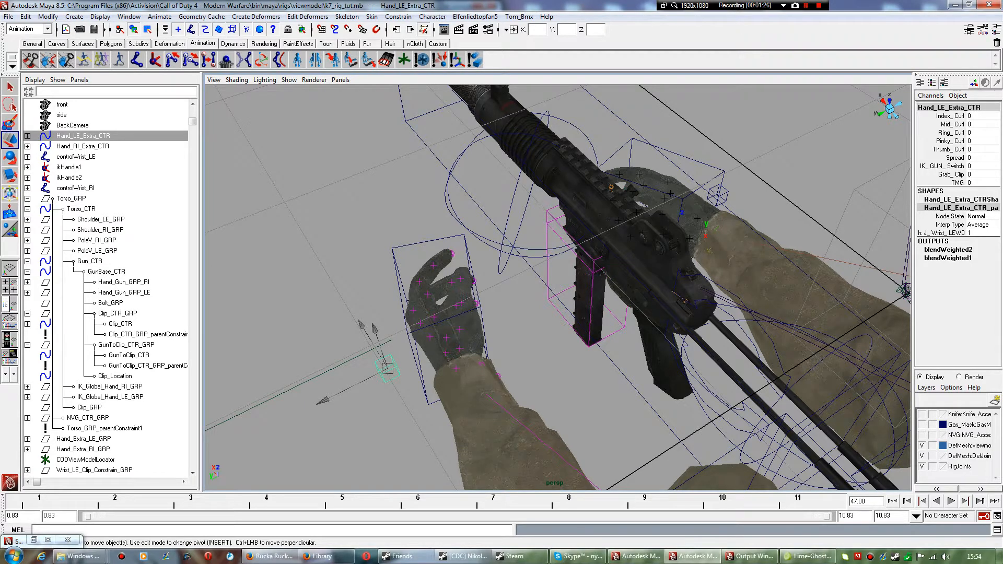
Move the left-hand IK control to about X -8.9, Y 3, Z 16.8 around the magazine and key it at frame 1.
click(410, 333)
drag(458, 370, 626, 417)
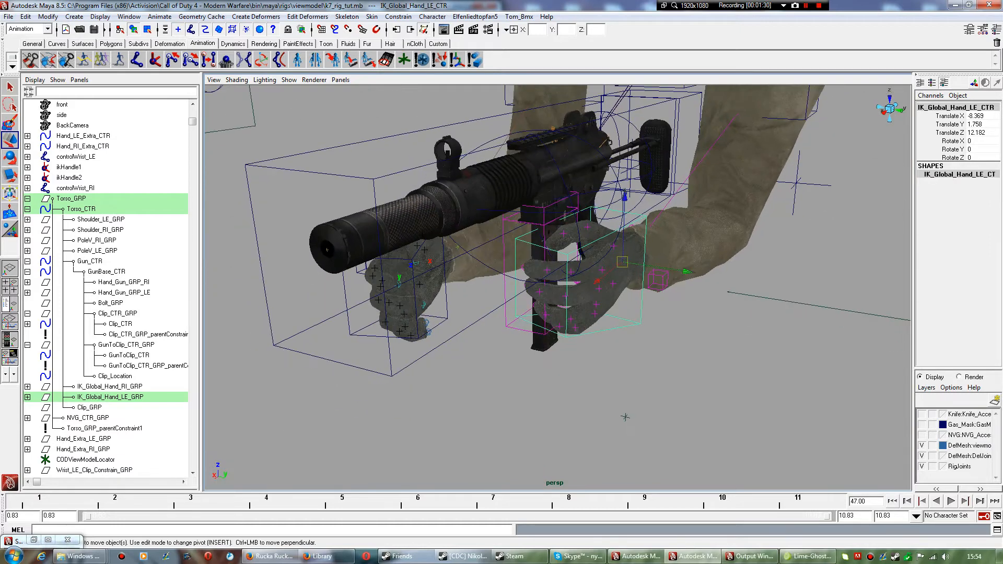
drag(622, 261, 517, 272)
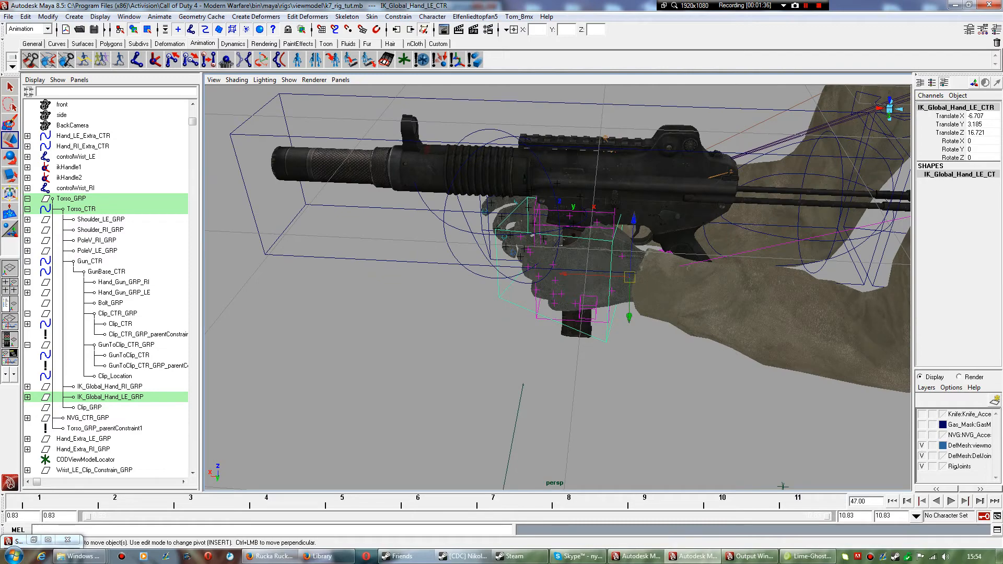
drag(629, 277, 572, 246)
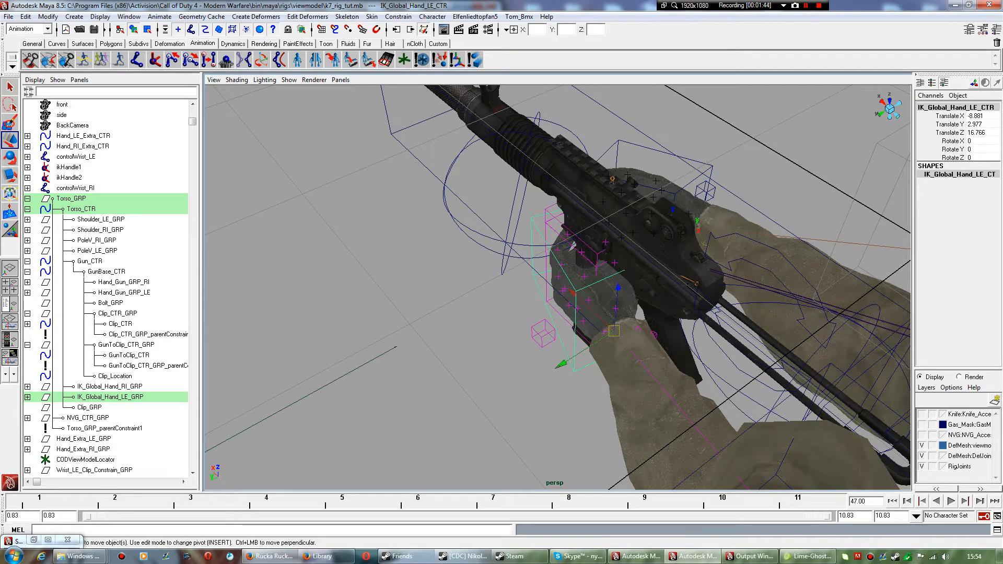
click(39, 501)
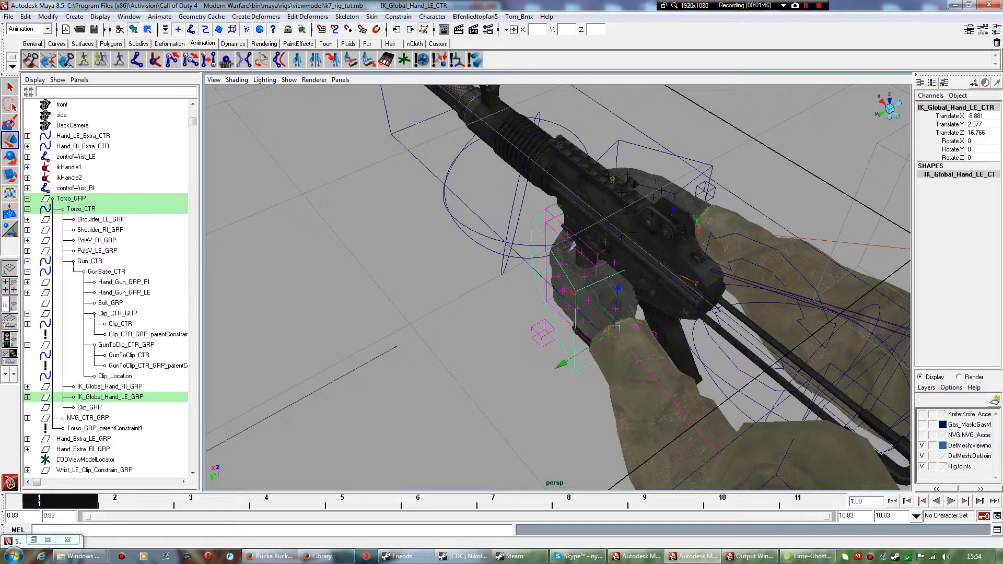
key(s)
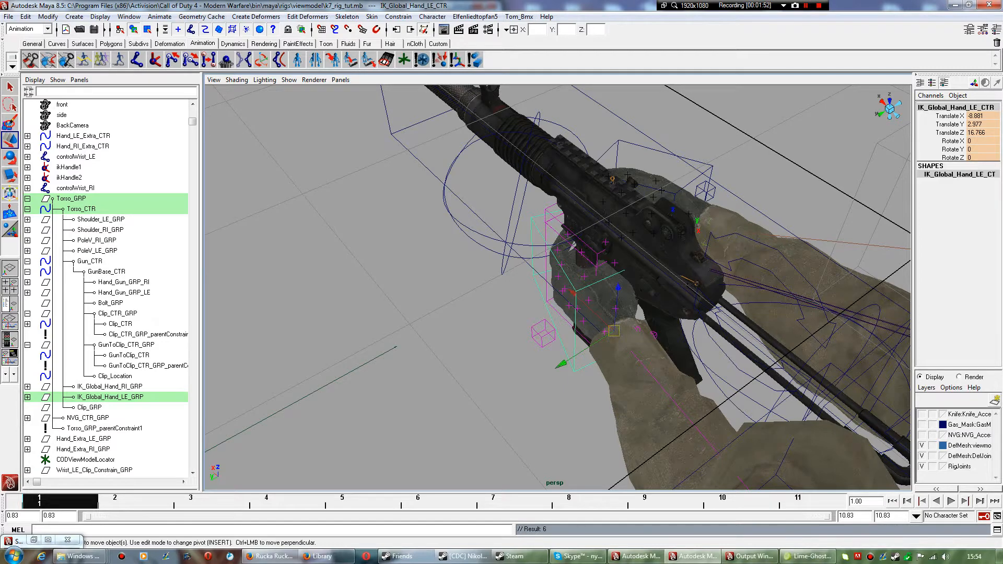
Set the TMG attribute of Hand_LE_Extra_CTR to 2 with the left hand at the magazine.
click(543, 333)
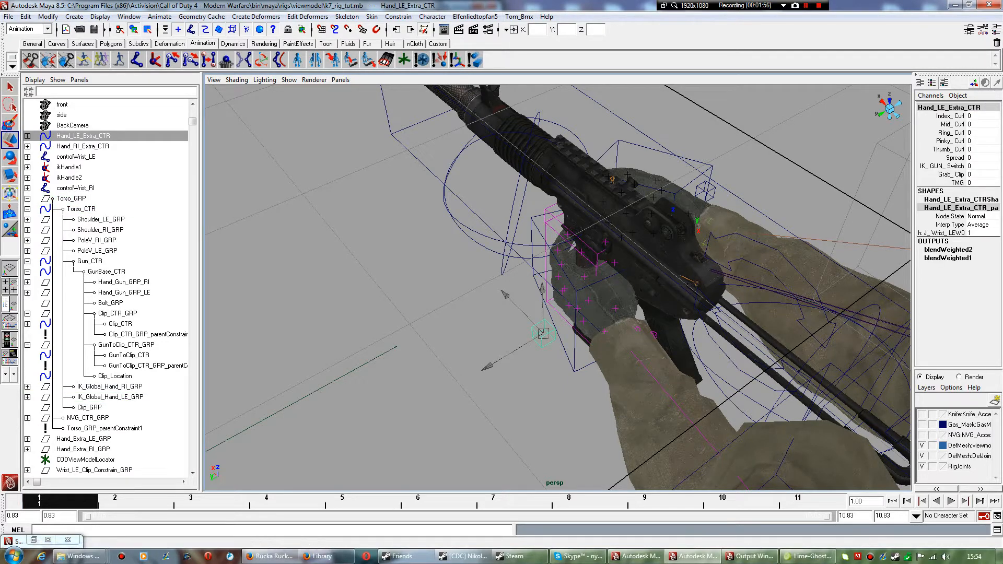
click(980, 182)
text(2)
key(Return)
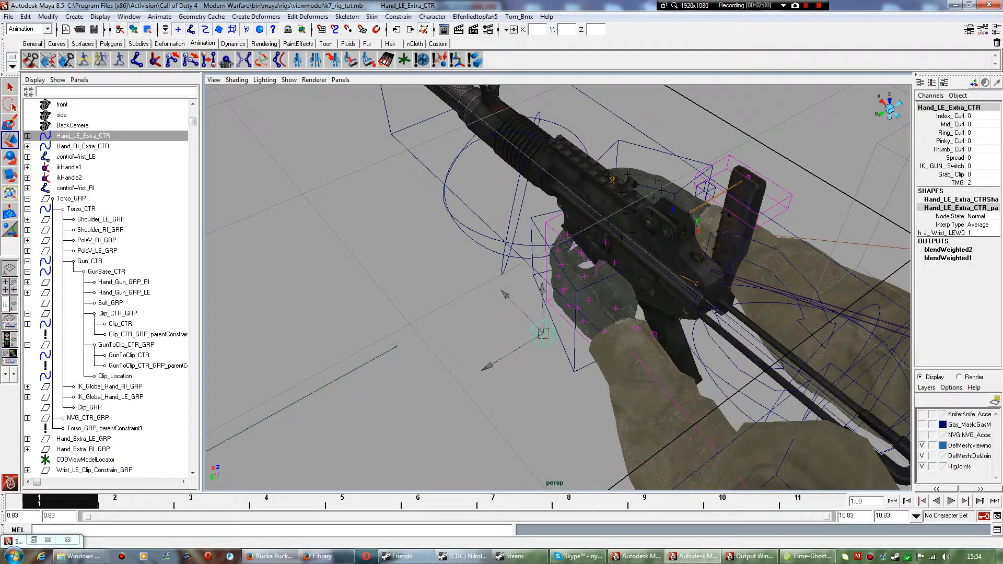
Move GunToClip_CTR to about X 44.5, Y 16.2, Z -35.6 to seat the magazine in the rifle, and key it at frame 1.
click(772, 182)
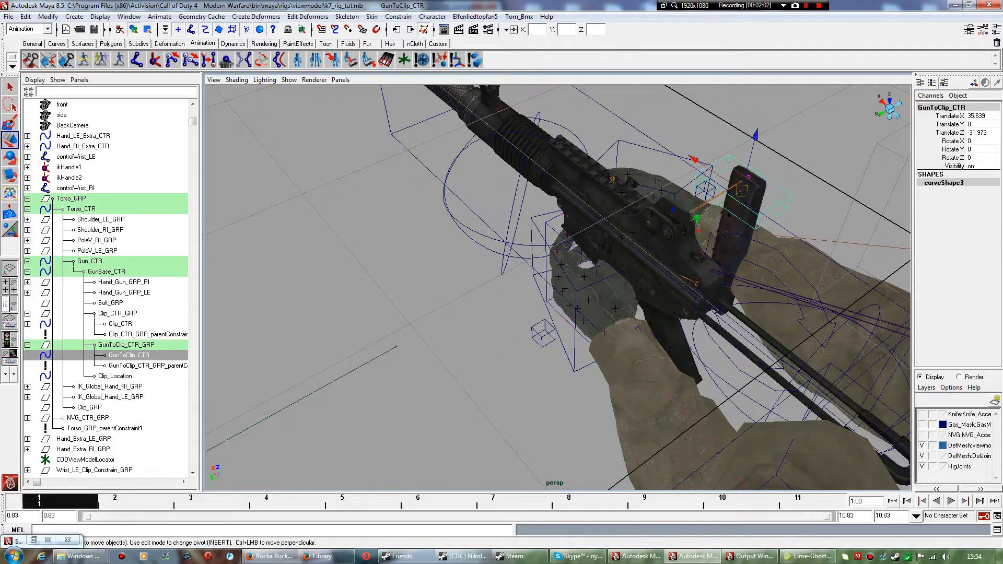
drag(741, 192, 620, 440)
drag(545, 211, 444, 298)
key(s)
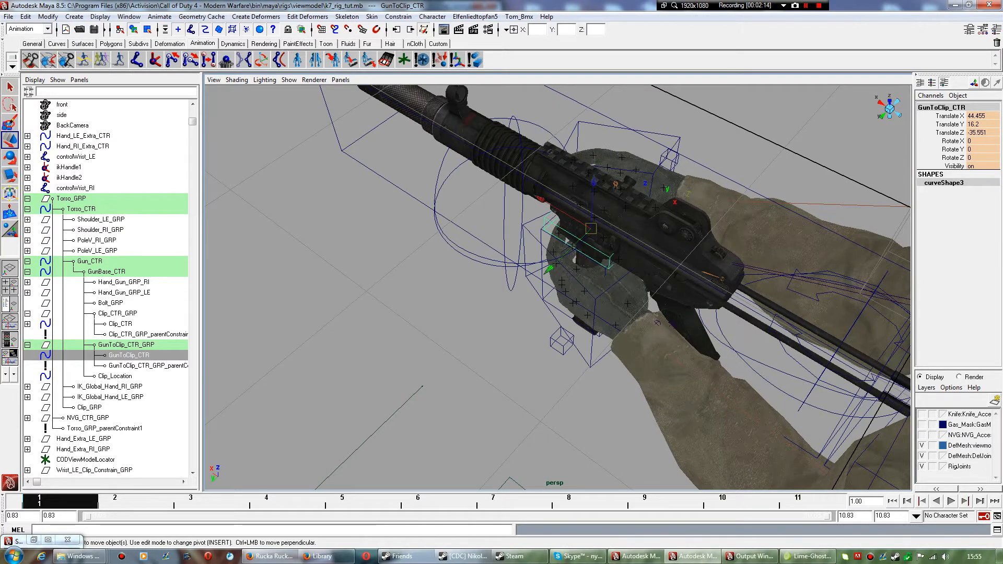
Pull the left-hand IK control away from the rifle, rotate it to about X 98.6, Y -15.6, Z 17.8, and briefly run playback.
click(544, 298)
alt+drag(543, 297, 501, 308)
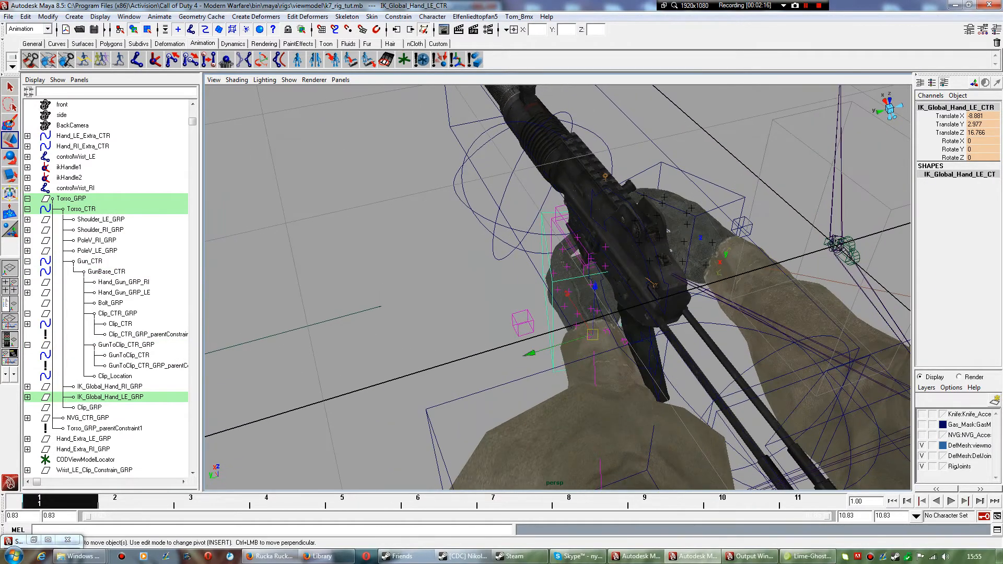
drag(592, 334, 441, 335)
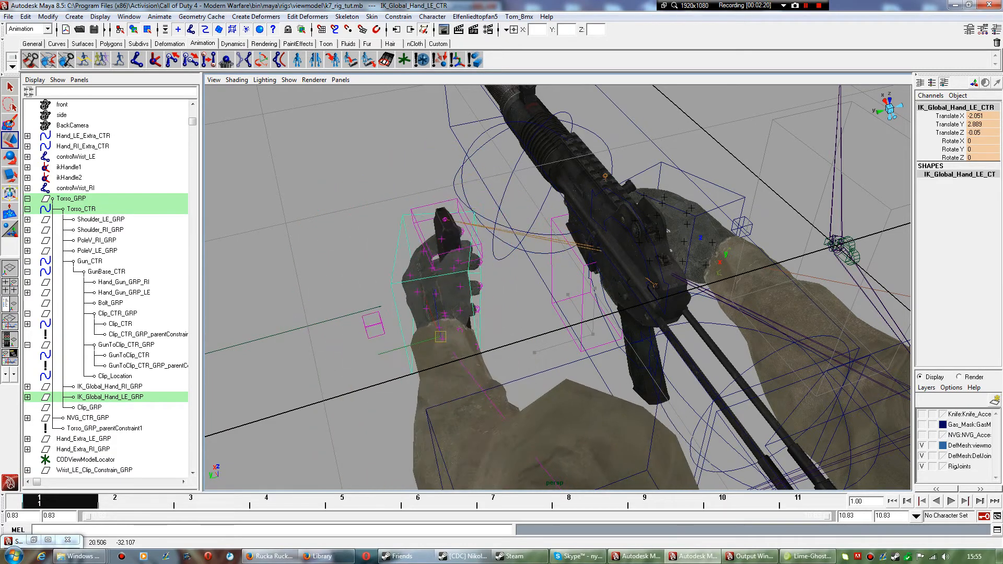
key(e)
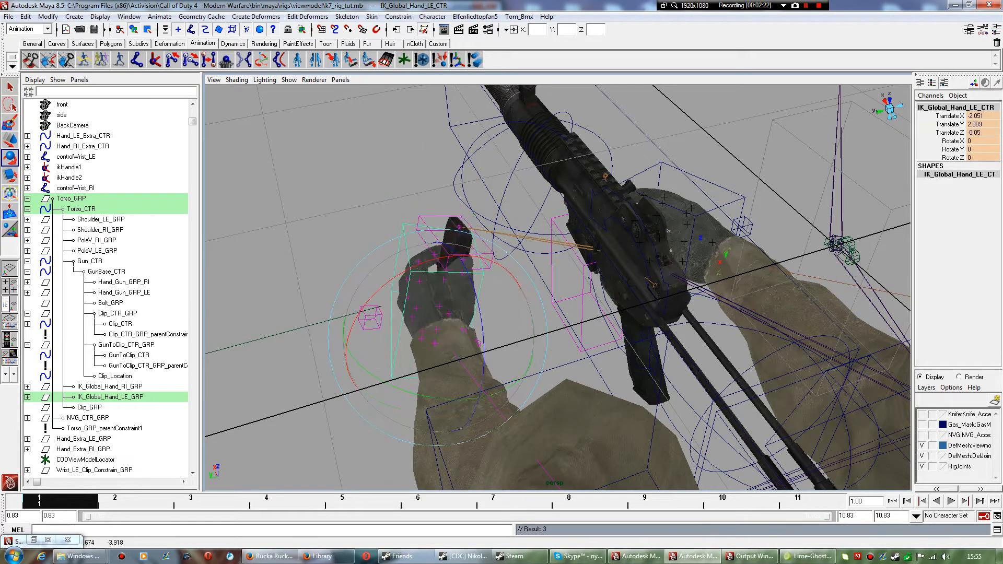
drag(438, 293, 418, 282)
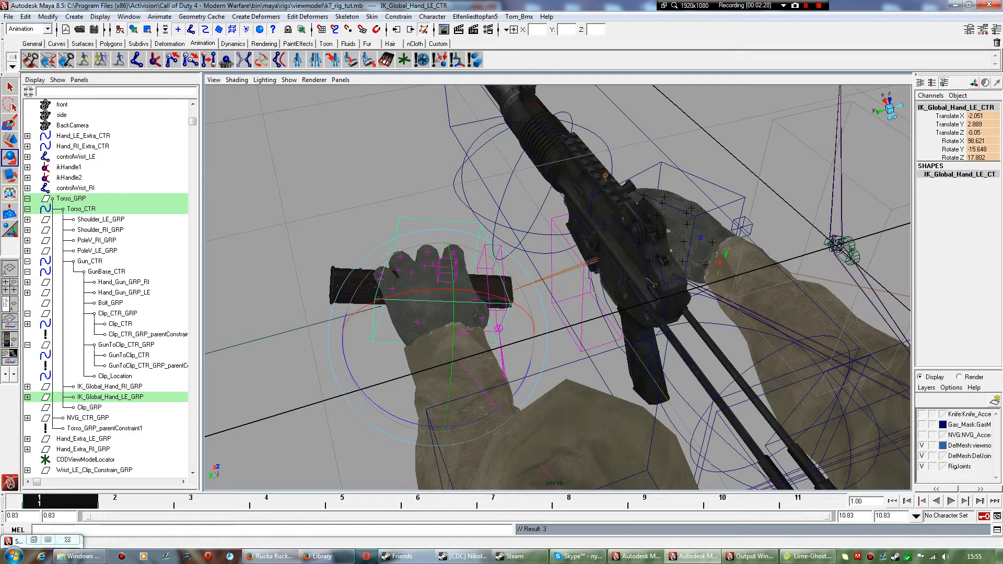
key(alt+v)
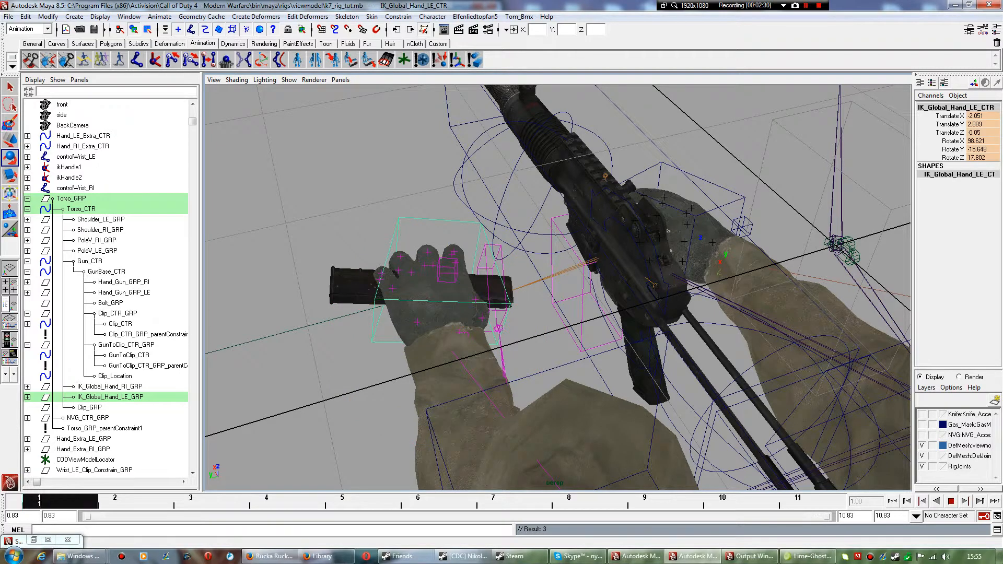
key(alt+v)
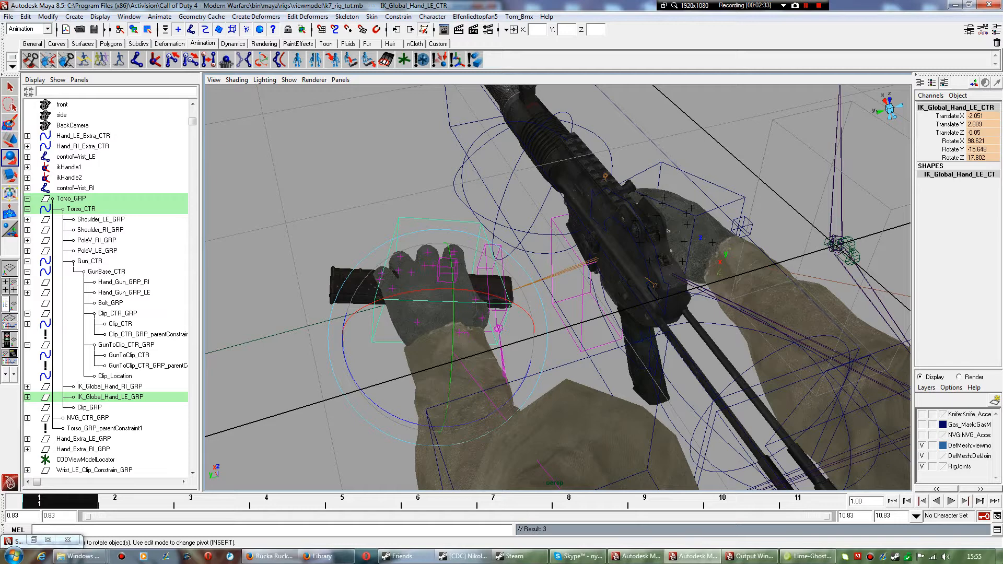
Move Clip_CTR away from the rifle to about X 55.2, Y 22.4, Z -21.8.
click(551, 261)
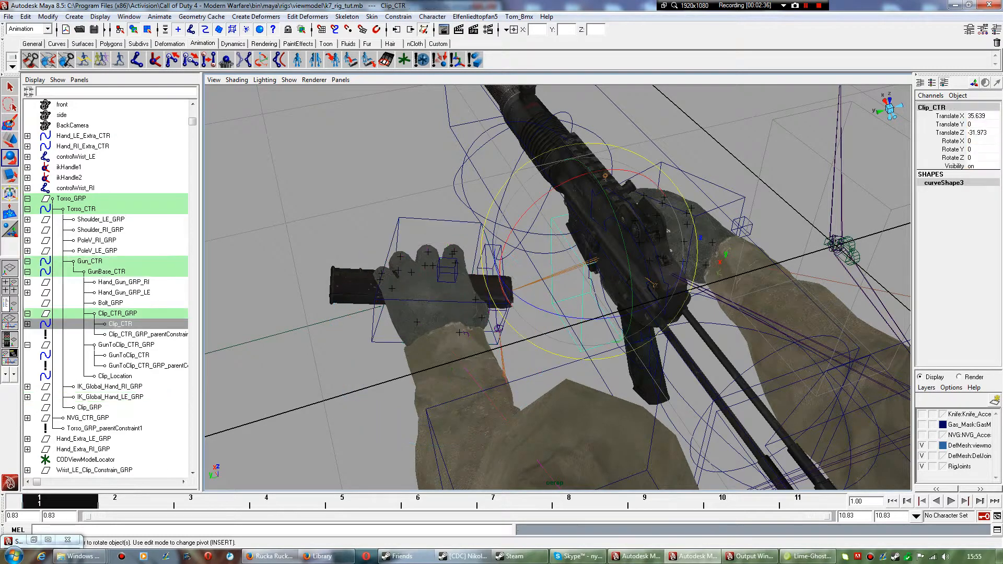
key(w)
drag(589, 253, 365, 142)
alt+drag(667, 229, 764, 473)
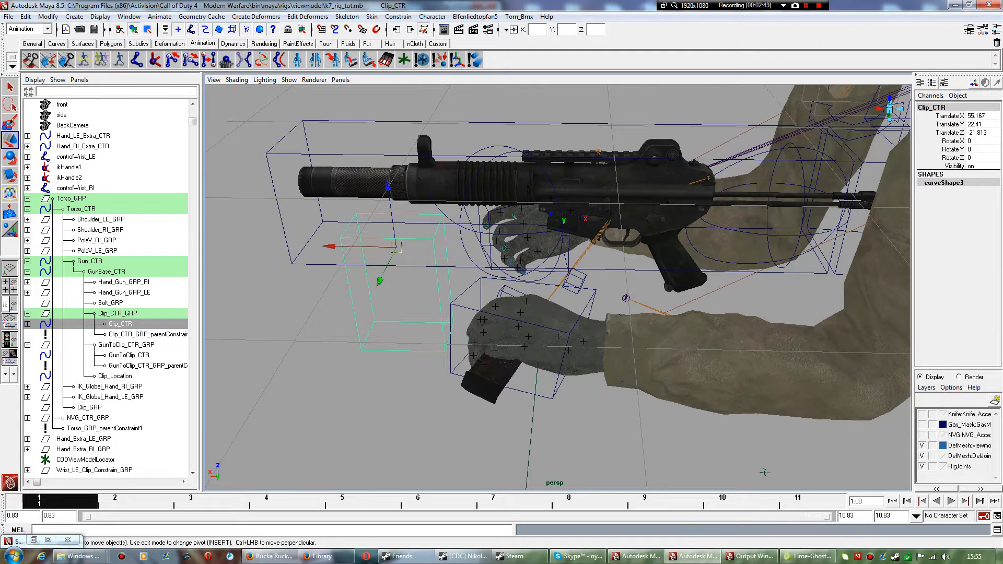
alt+drag(764, 473, 741, 452)
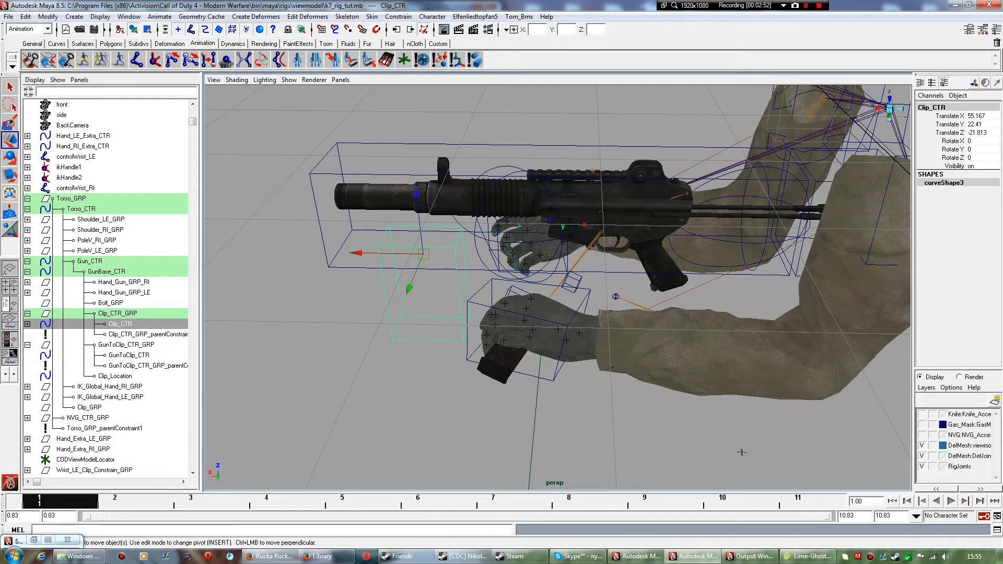
Key the left-hand IK control at frame 1 with its position lowered to about X -2.1, Y 3.1, Z -29, and go to frame 5.
click(567, 325)
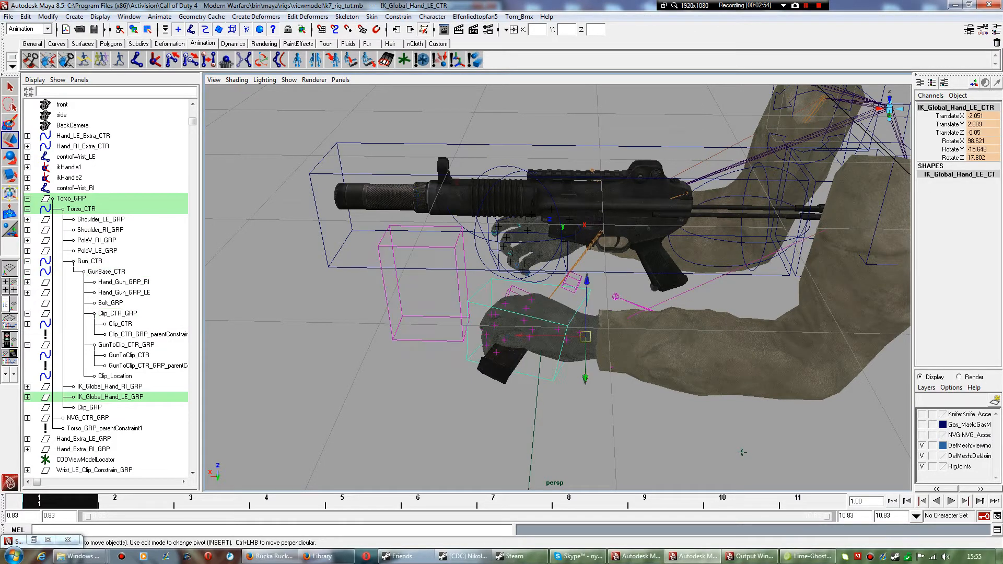
drag(585, 378, 585, 548)
alt+drag(522, 314, 600, 267)
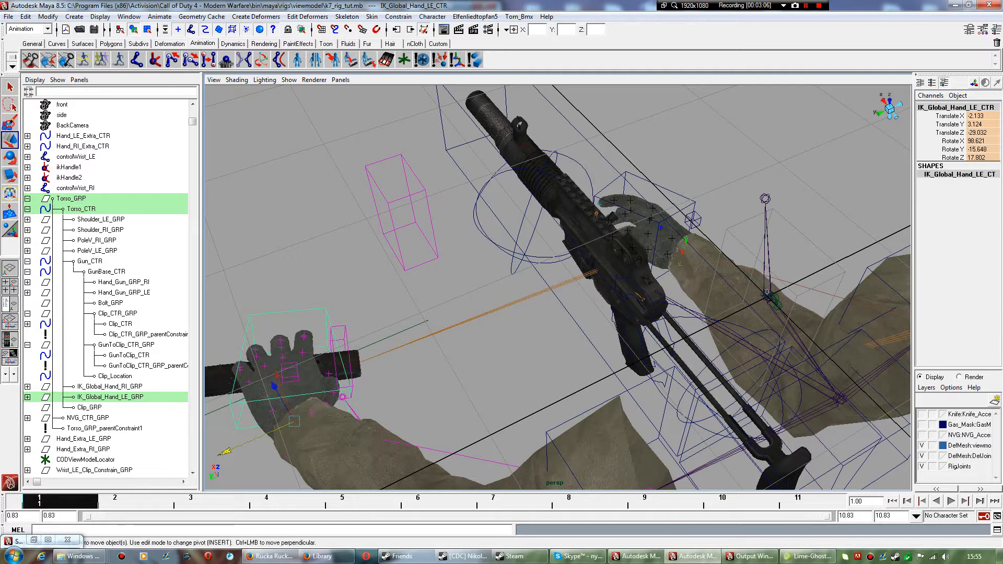
key(s)
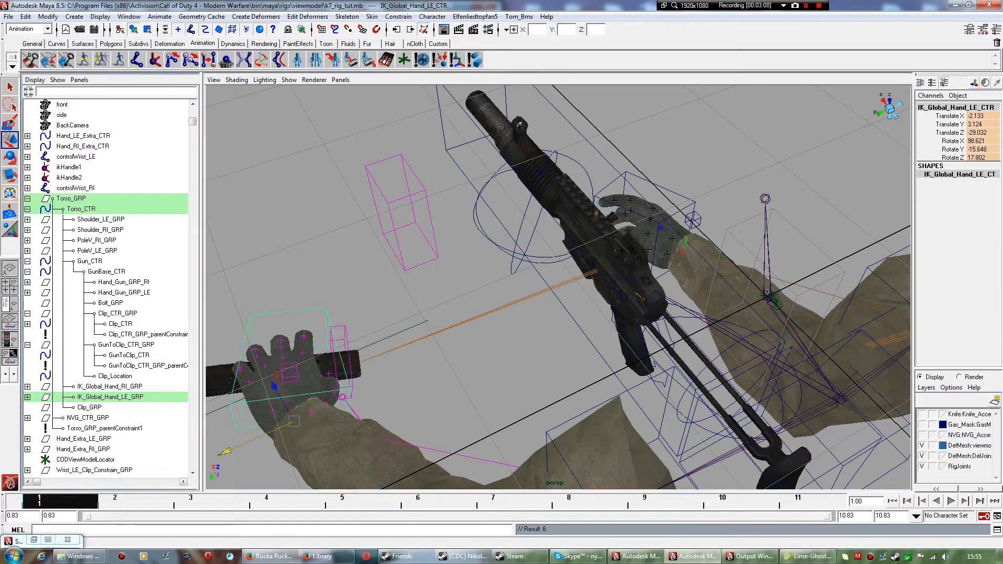
drag(60, 501, 363, 500)
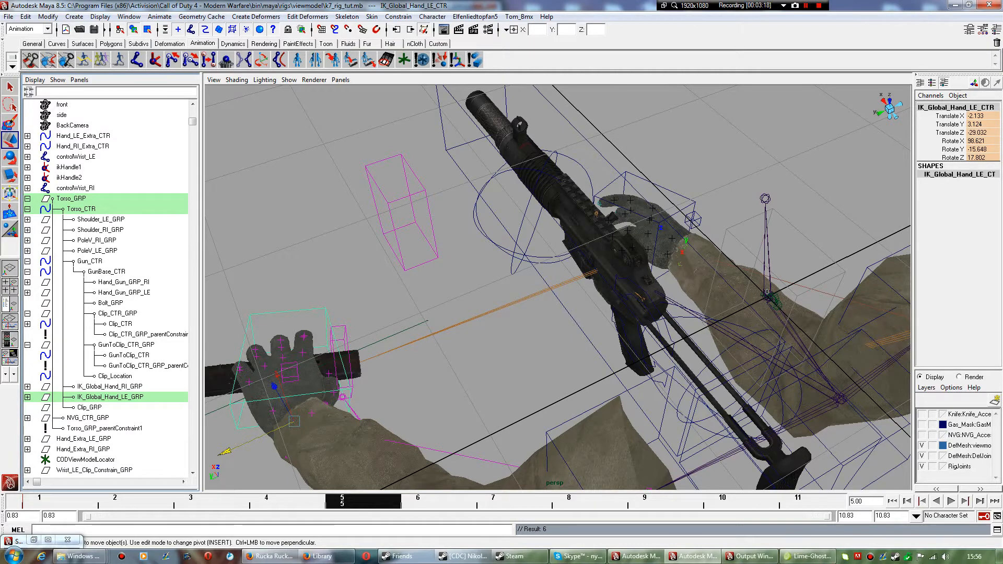
On the left hand's Hand_LE_Extra_CTR, set TMG to 0 and Grab_Clip to 1.
alt+drag(543, 313, 583, 240)
alt+drag(703, 489, 720, 473)
click(484, 277)
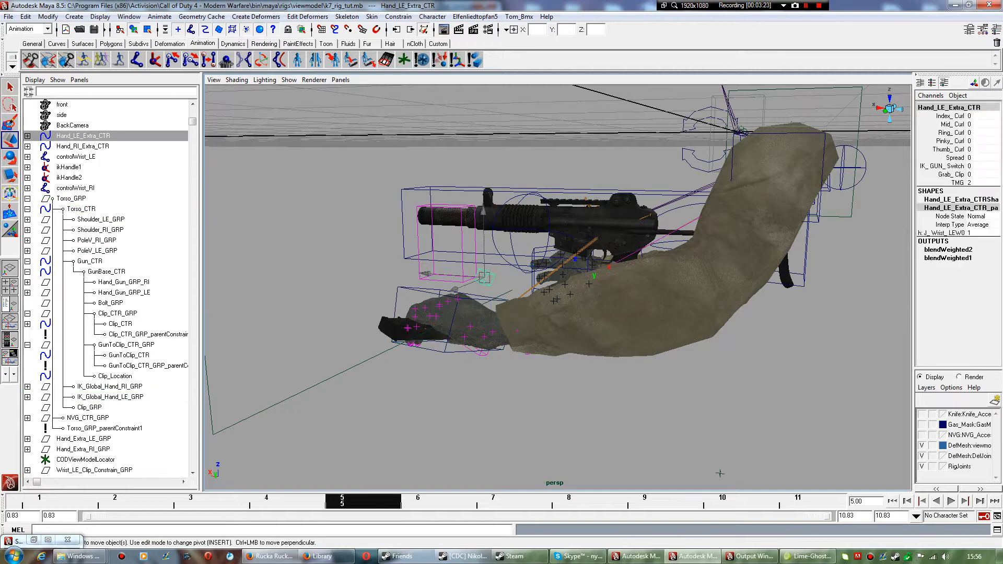
click(981, 183)
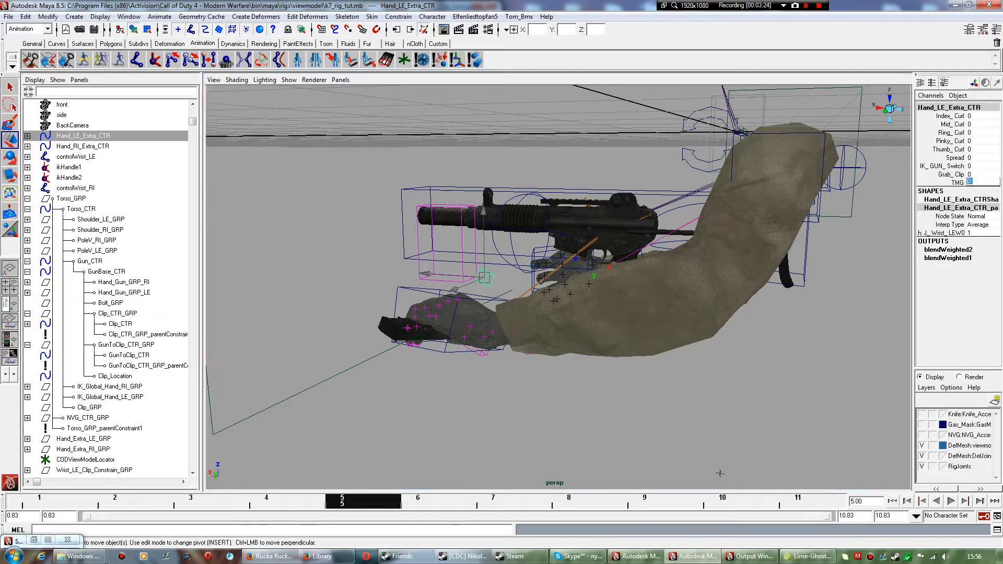
key(BackSpace)
text(0)
key(Return)
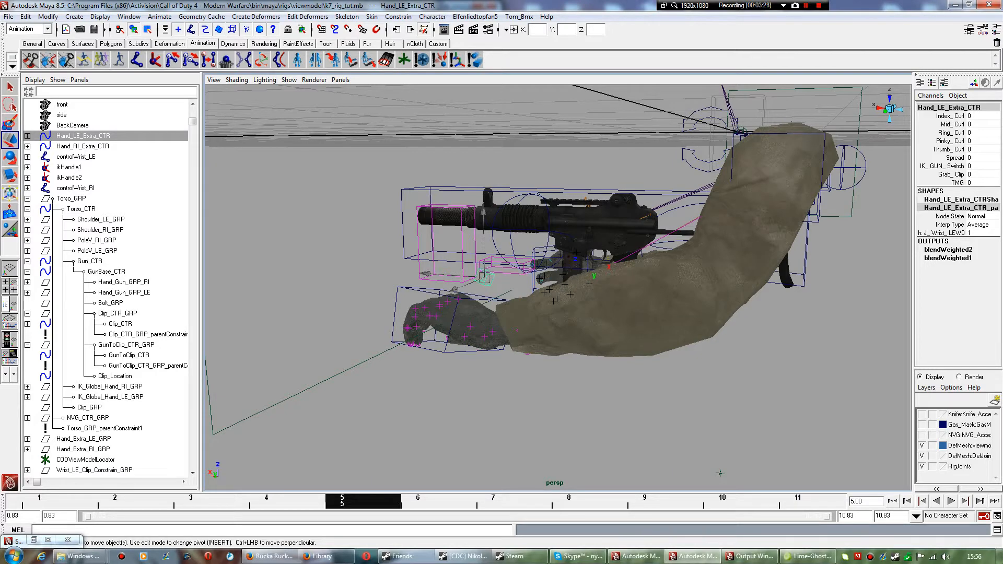
click(982, 174)
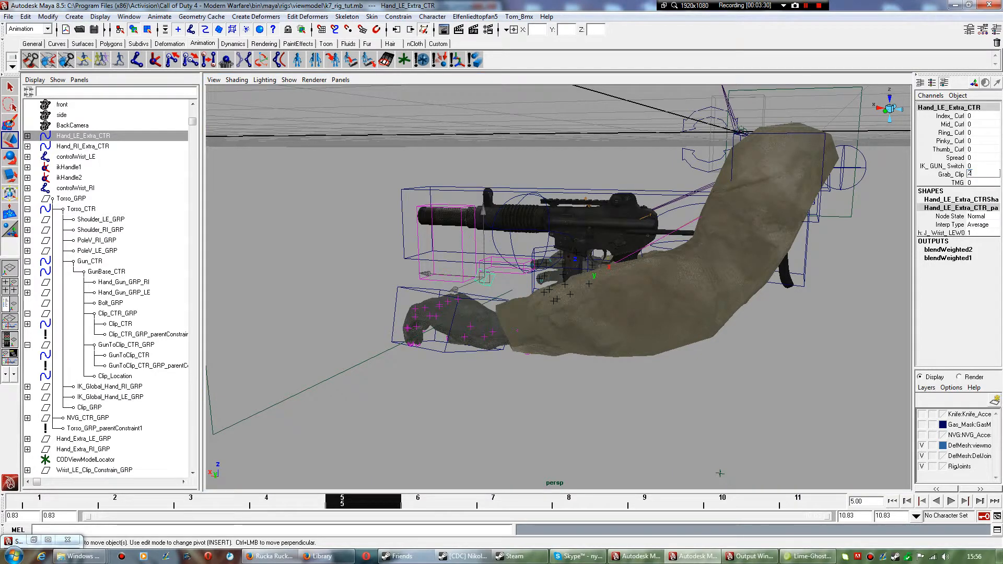
key(Return)
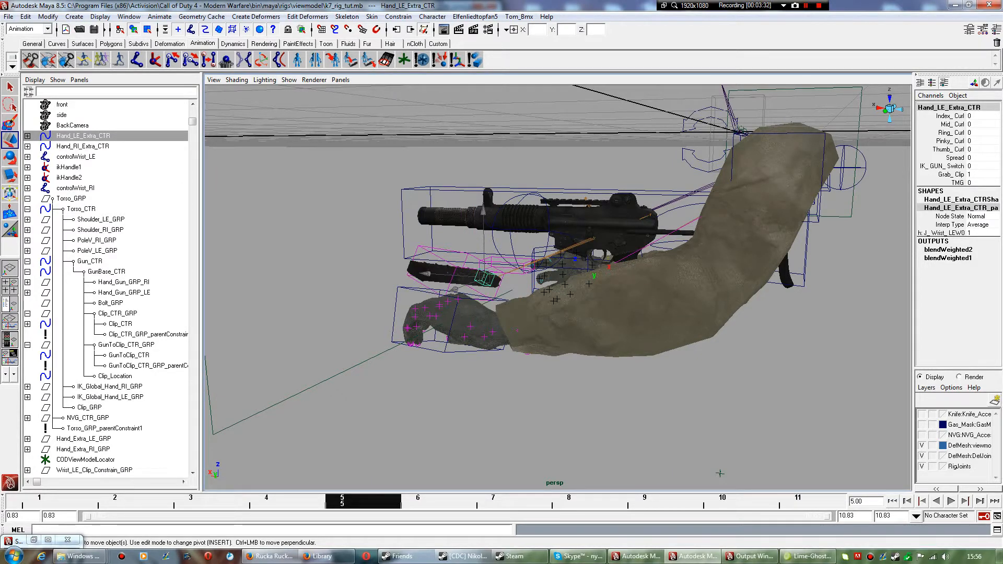
Try moving the left-hand IK control to about X -0.9, Y 5.4, Z -26.6, and undo the move.
alt+drag(720, 473, 672, 473)
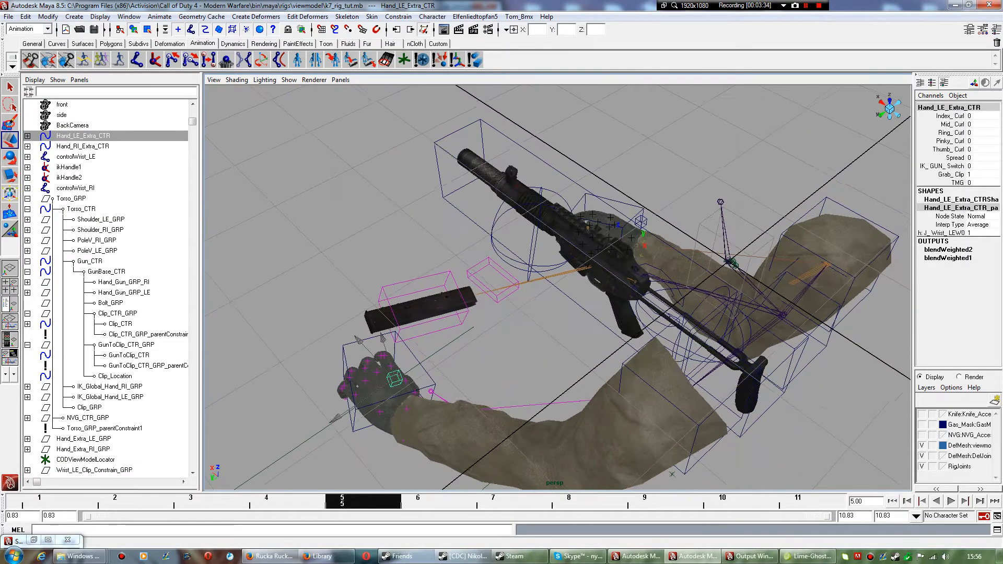
scroll(557, 287, up, 3)
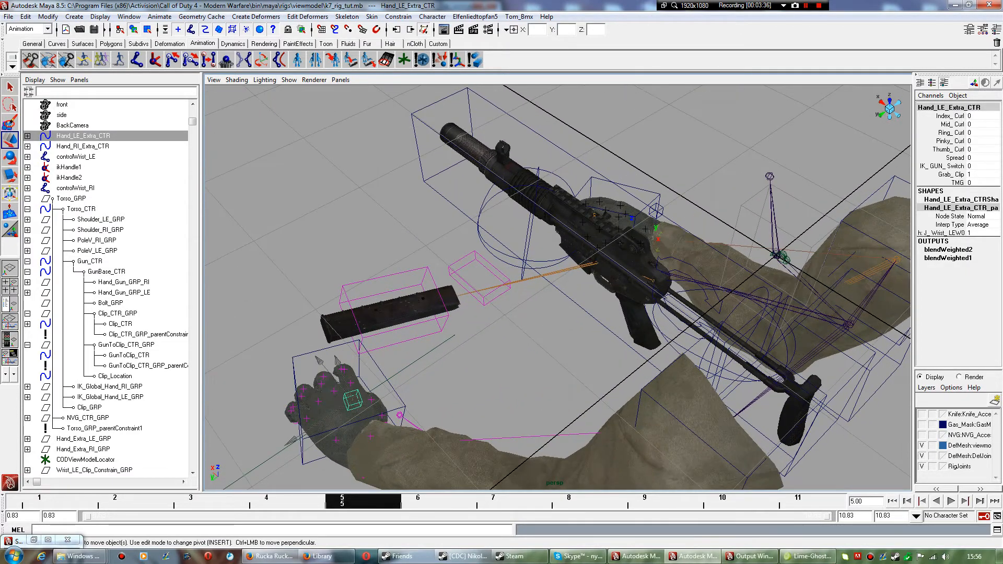
click(382, 373)
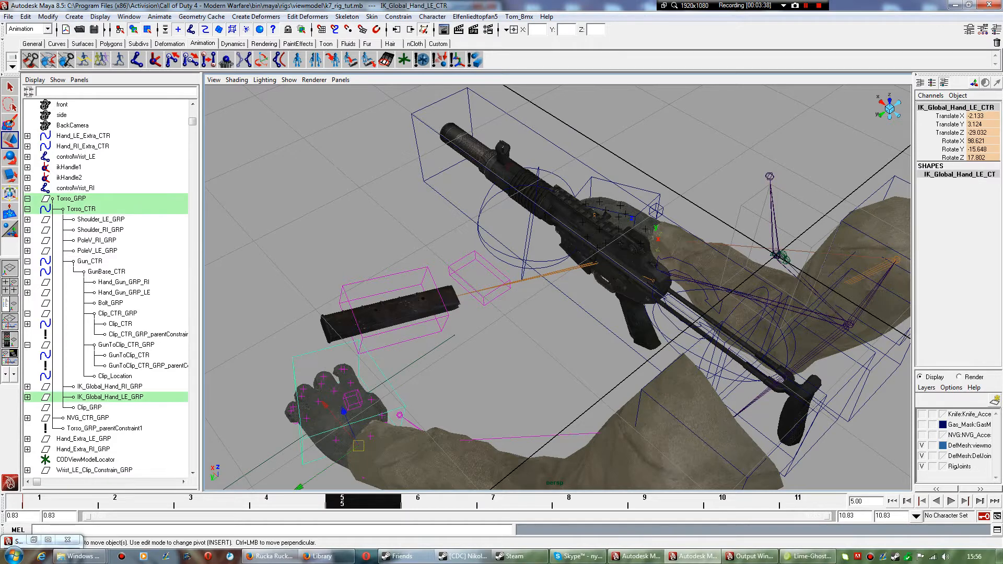
drag(358, 446, 365, 425)
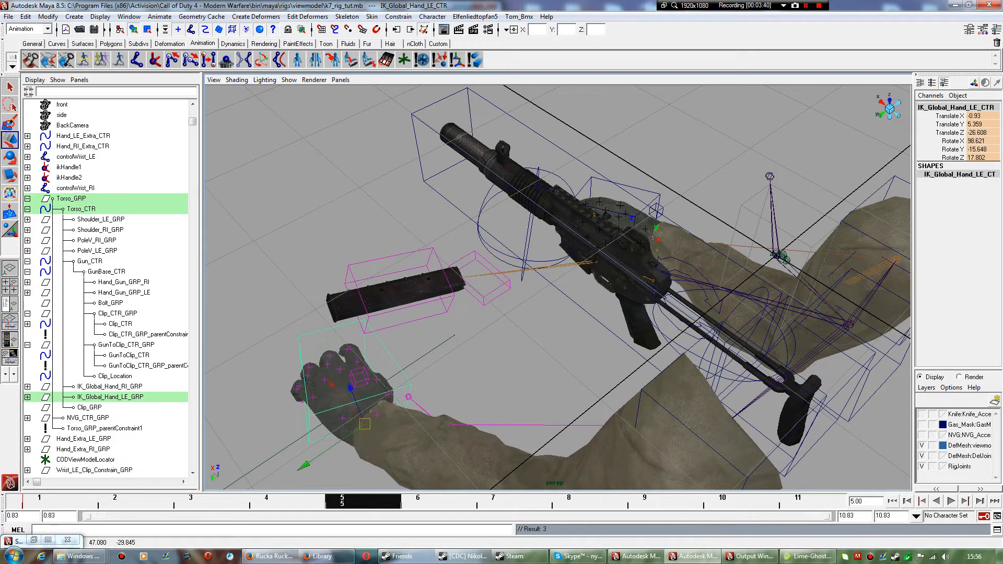
key(ctrl+z)
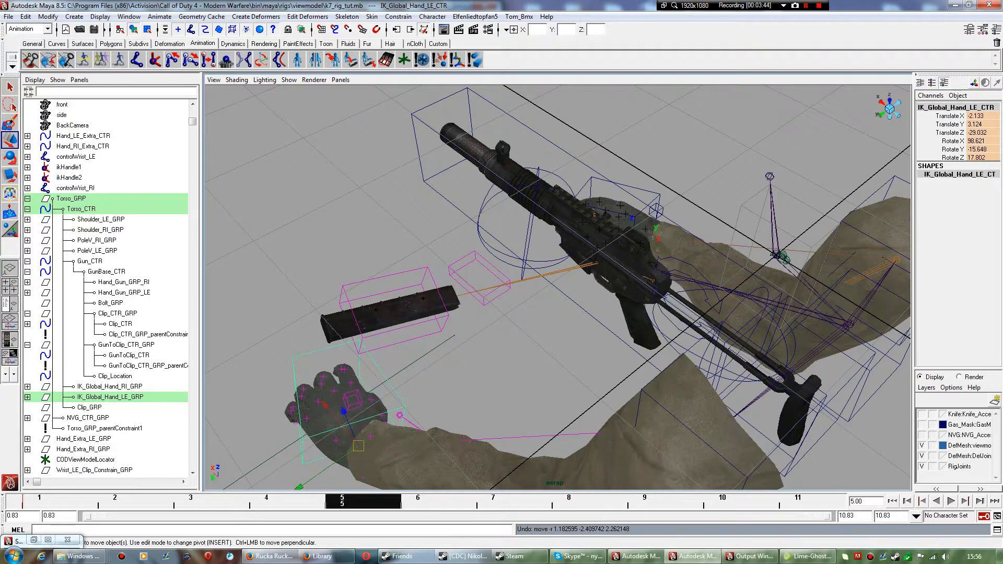
alt+drag(523, 335, 631, 264)
alt+drag(695, 432, 694, 424)
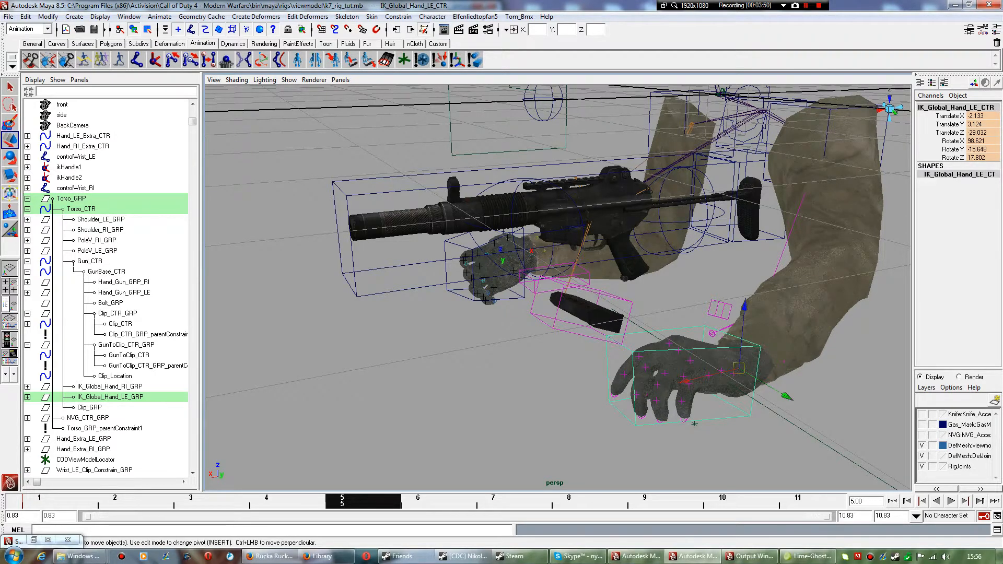
click(340, 80)
mouse_move(366, 102)
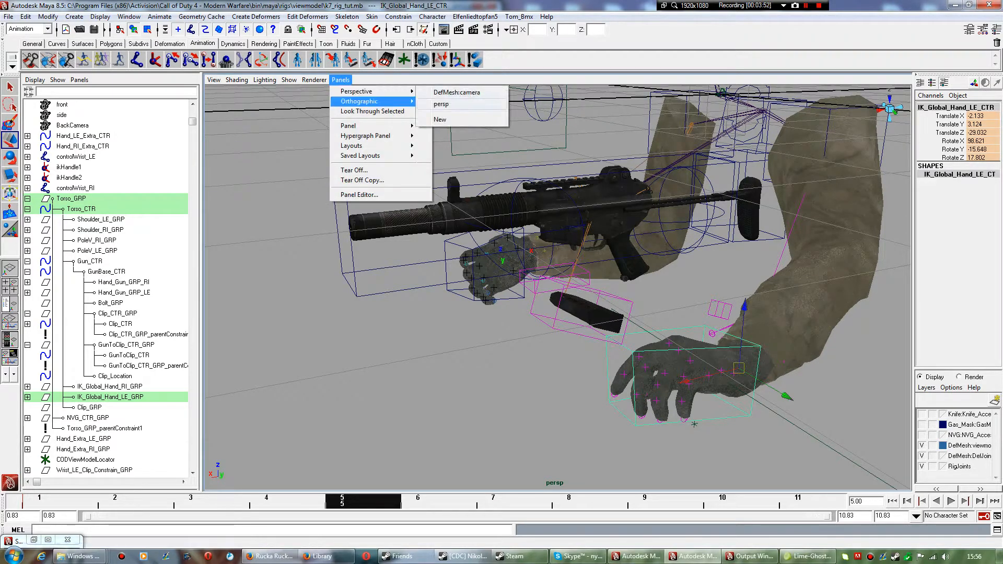
click(441, 103)
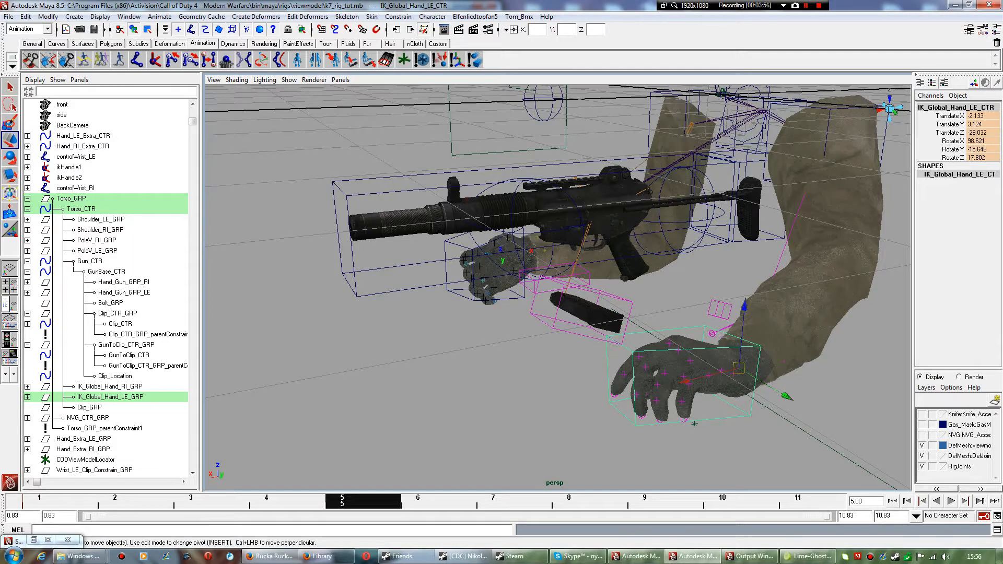
Set Grab_Clip back to 0 on Hand_LE_Extra_CTR.
click(719, 309)
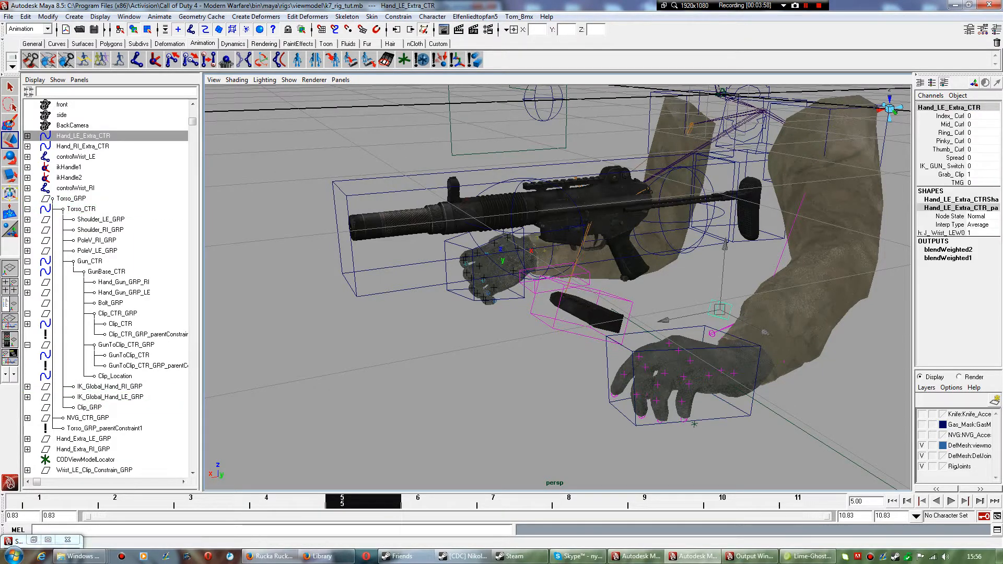
click(974, 174)
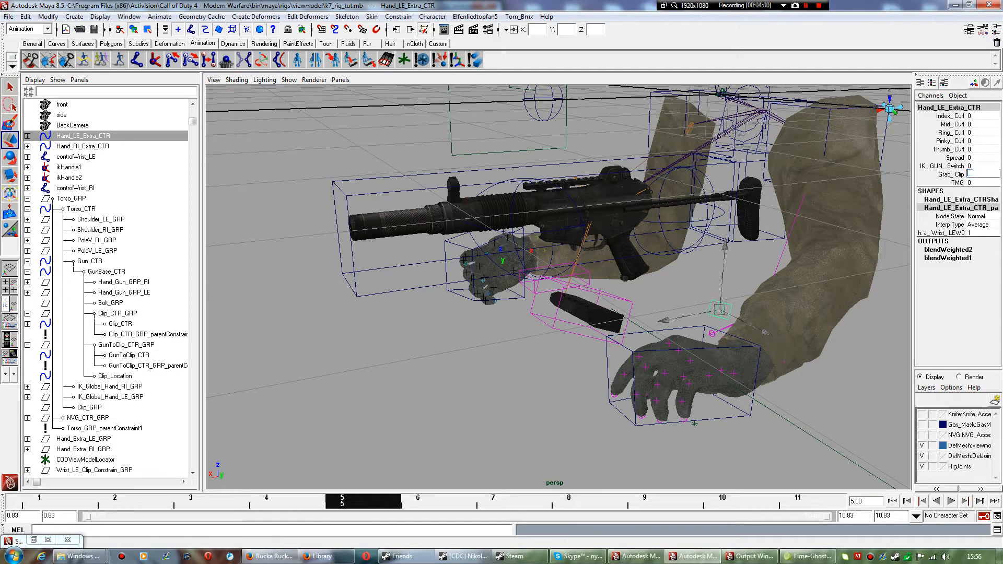
text(0)
key(Return)
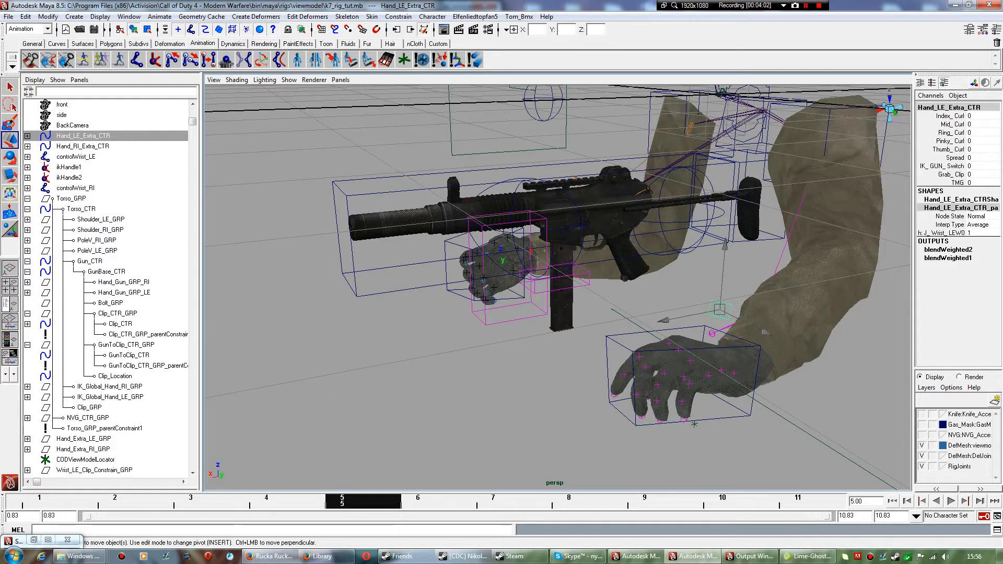
Bring the left-hand IK control closer to the rifle at frame 5, to about X 1, Y 7.7, Z -15.6.
alt+drag(694, 423, 594, 383)
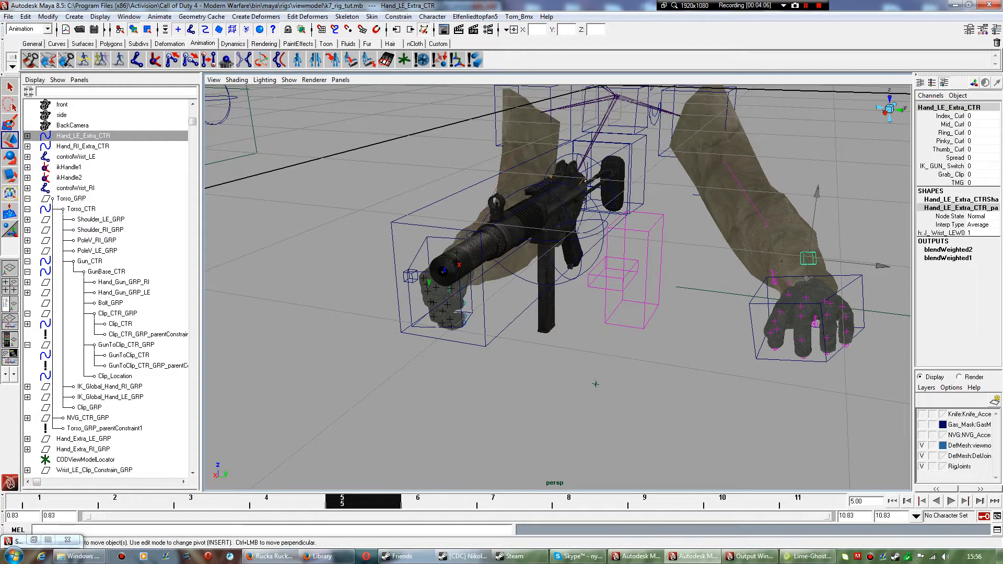
key(z)
key(z)
key(z)
key(z)
key(z)
key(z)
key(z)
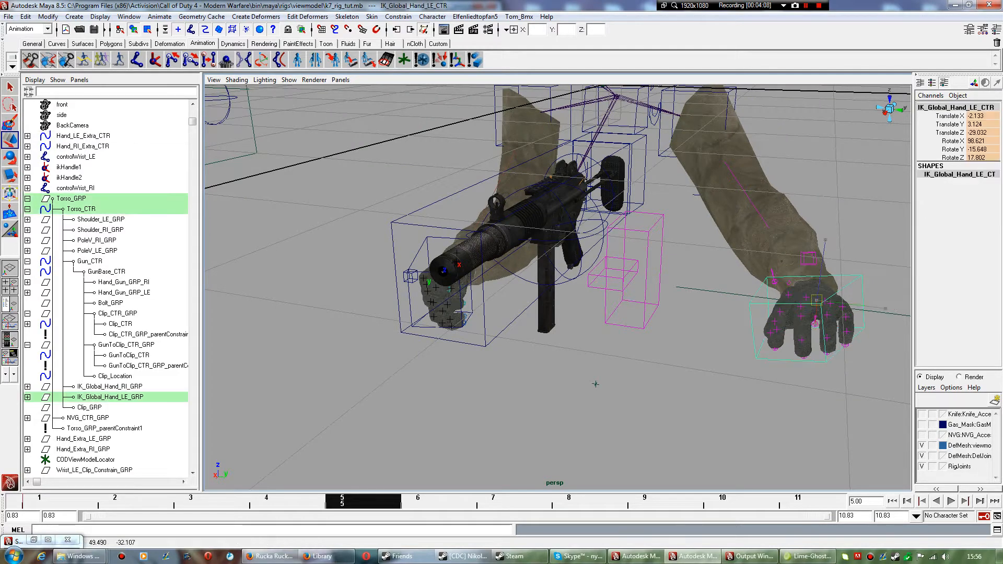
key(z)
key(z)
key(z)
key(z)
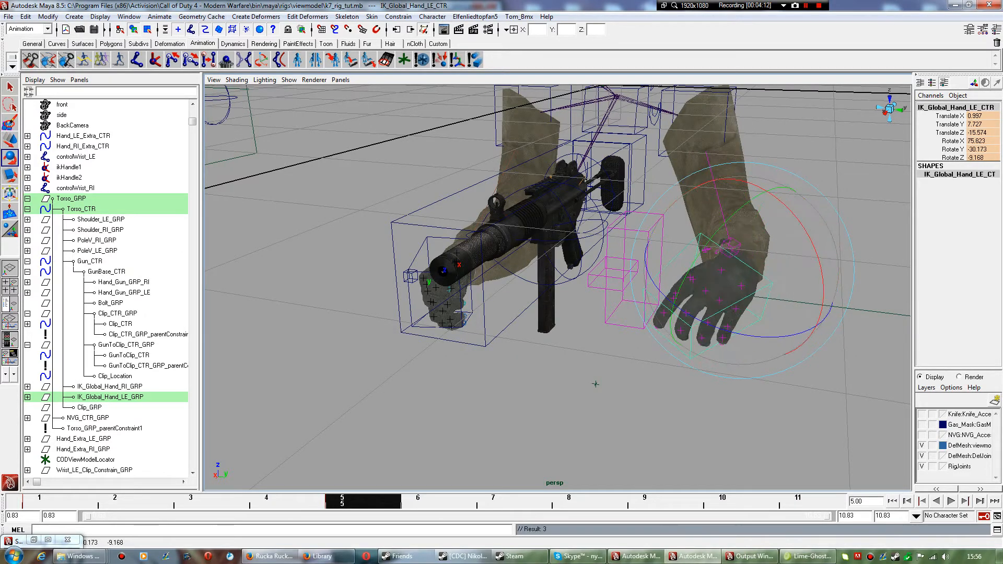
Rotate the left-hand IK control to about X 2.4, Y -1.9, Z 5.6, and key it at frame 5.
key(z)
key(z)
key(z)
key(z)
key(z)
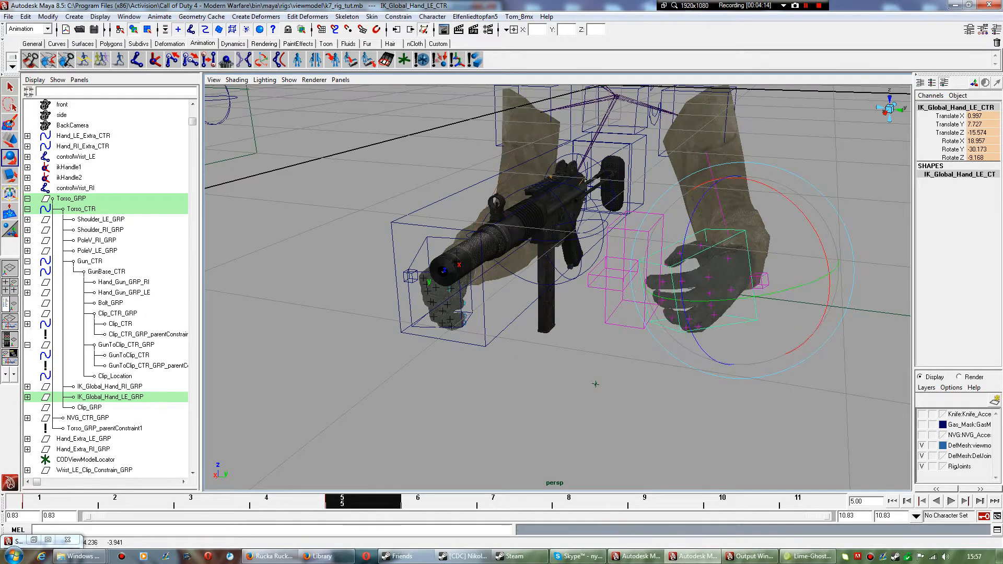
key(z)
key(z)
key(z)
key(z)
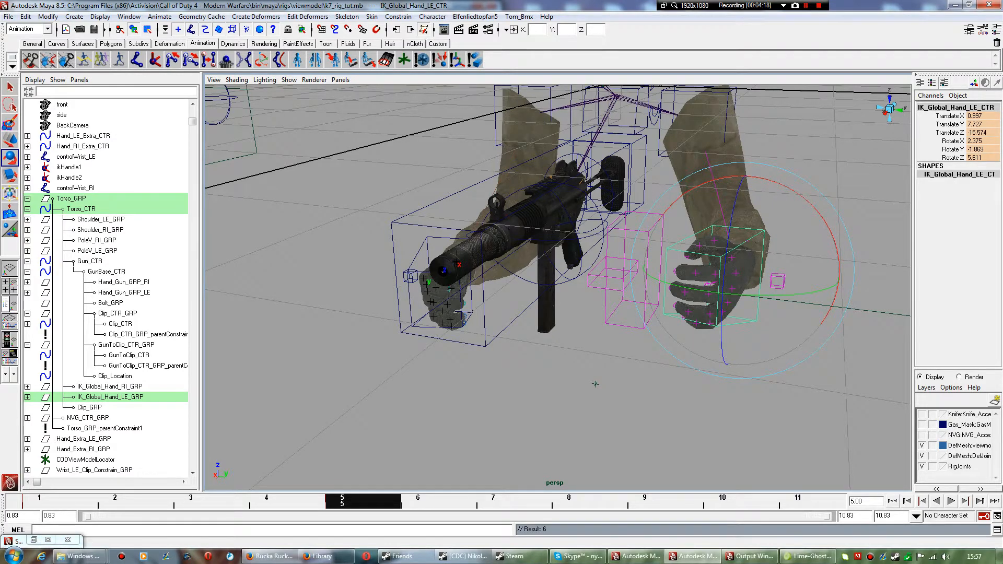
click(340, 80)
mouse_move(365, 91)
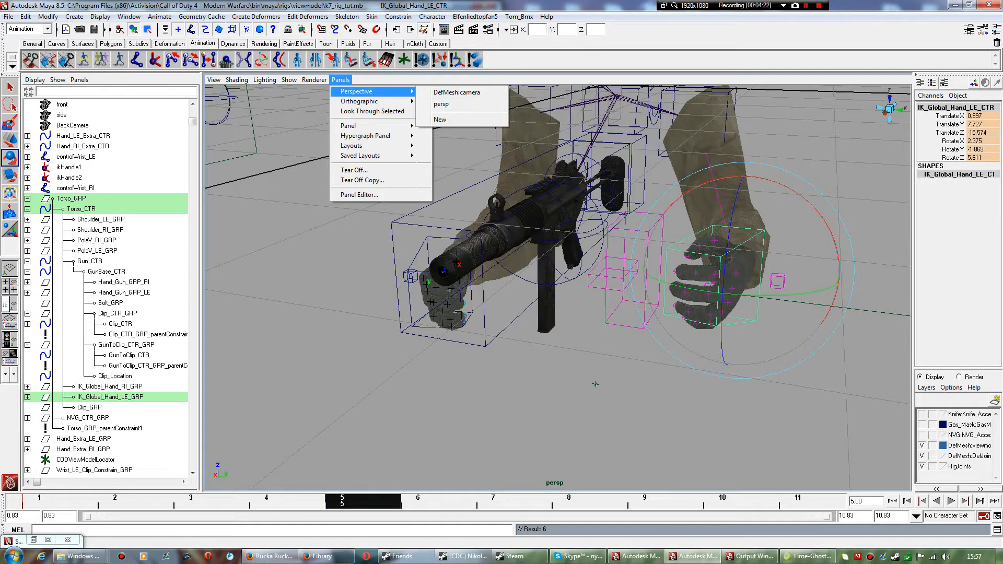
click(456, 92)
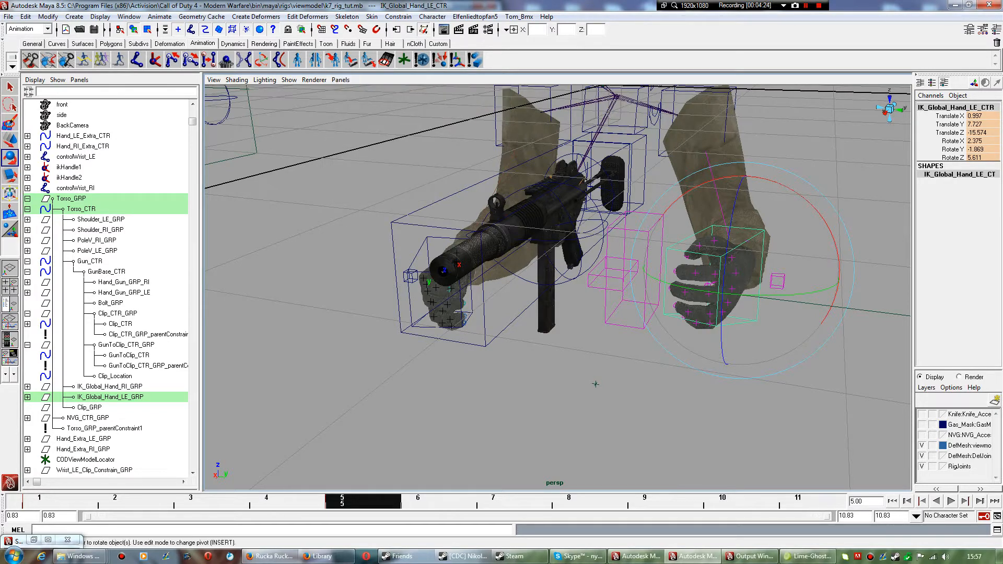
Set Grab_Clip to 1 on Hand_LE_Extra_CTR so the magazine attaches to the left hand.
click(596, 384)
click(777, 281)
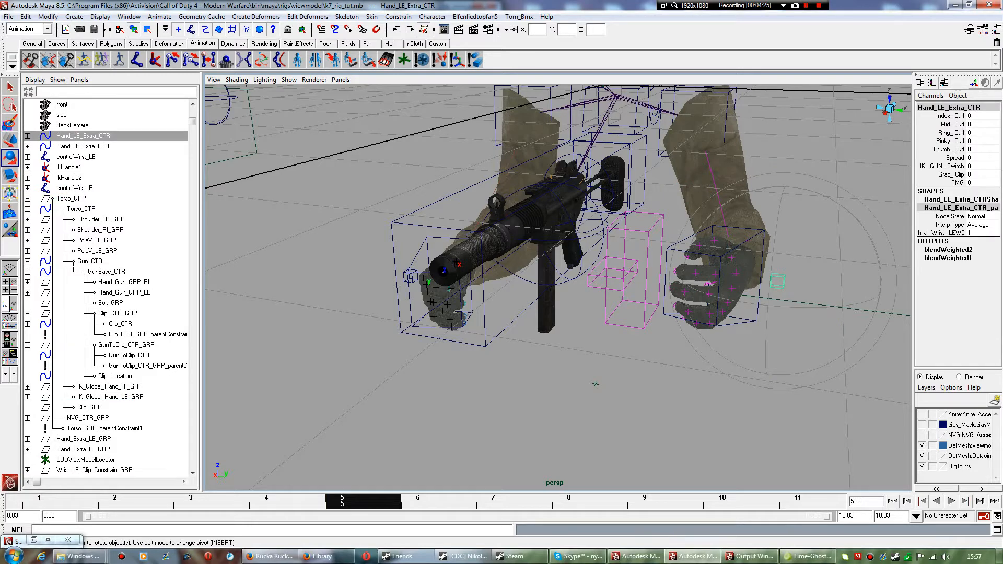
click(982, 174)
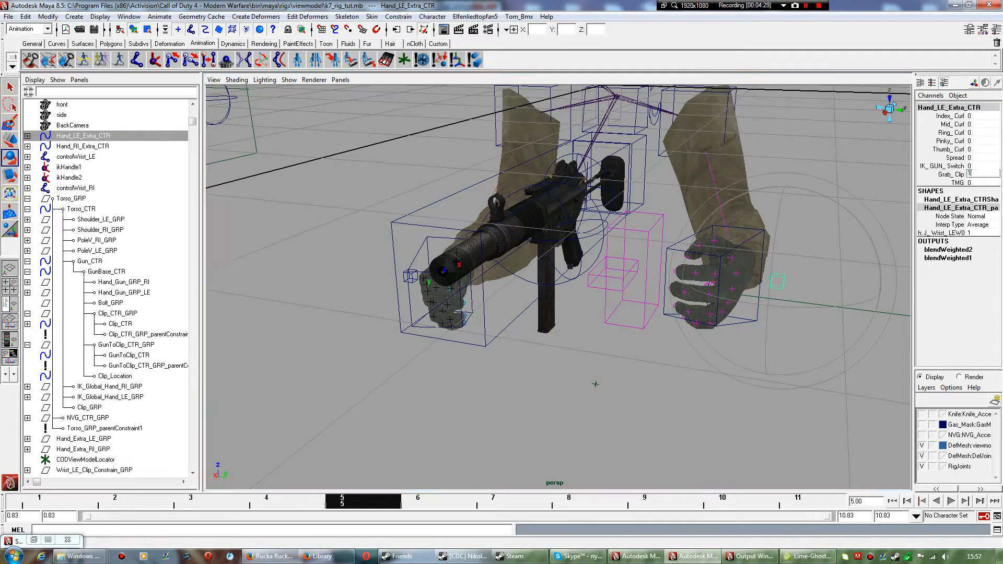
key(Return)
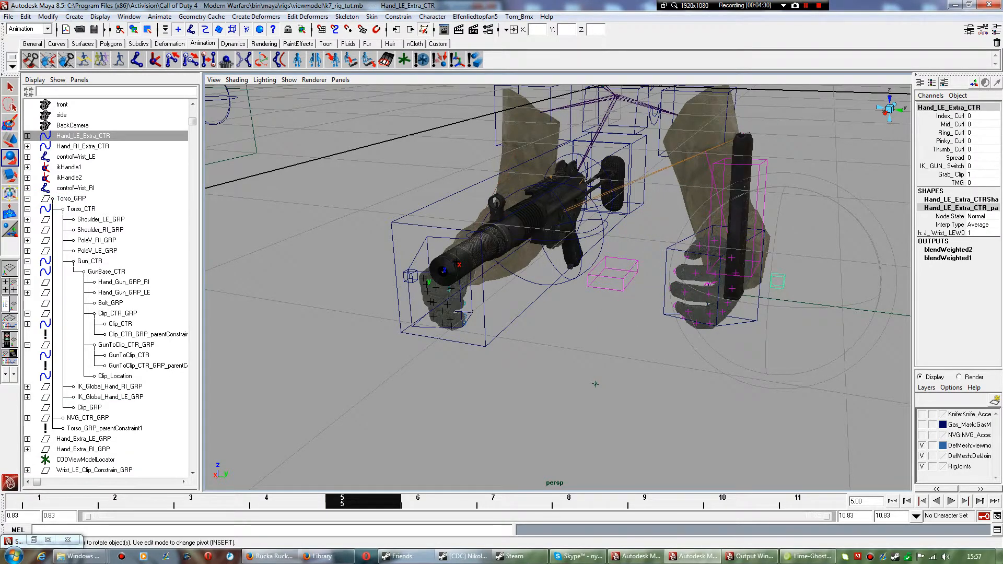
Move Clip_CTR to about X 44.6, Y 16.8, Z -36.7 to fit the magazine into the left hand's grip, and key it at frame 5.
click(761, 209)
key(w)
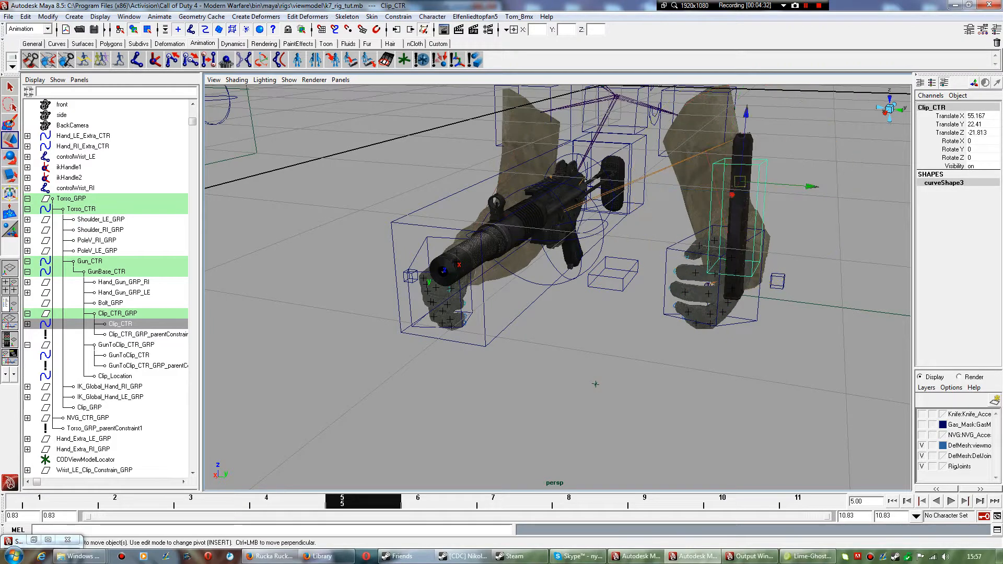
drag(739, 181, 404, 379)
drag(376, 193, 381, 298)
alt+drag(418, 371, 501, 313)
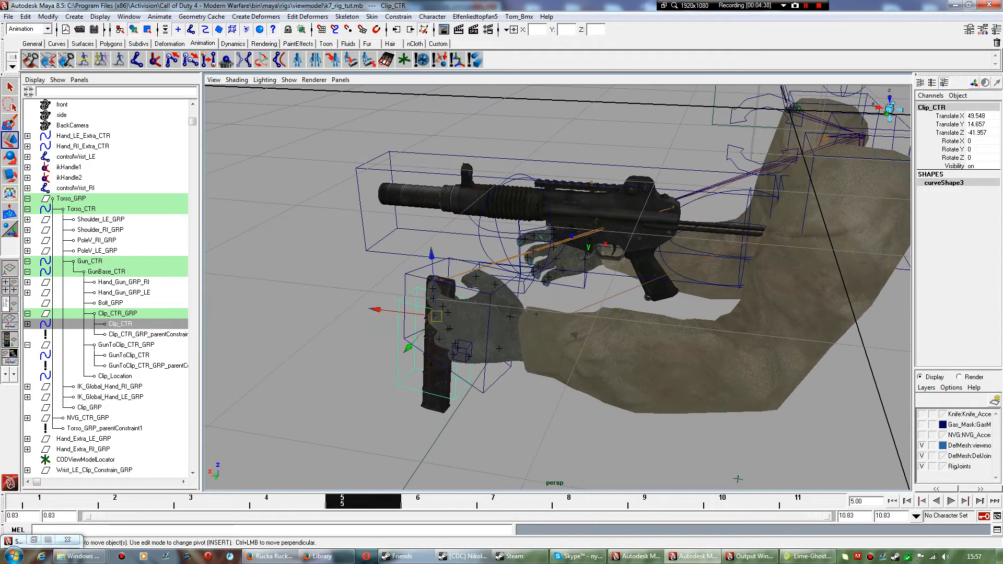
alt+right_drag(502, 314, 611, 313)
alt+drag(522, 313, 574, 308)
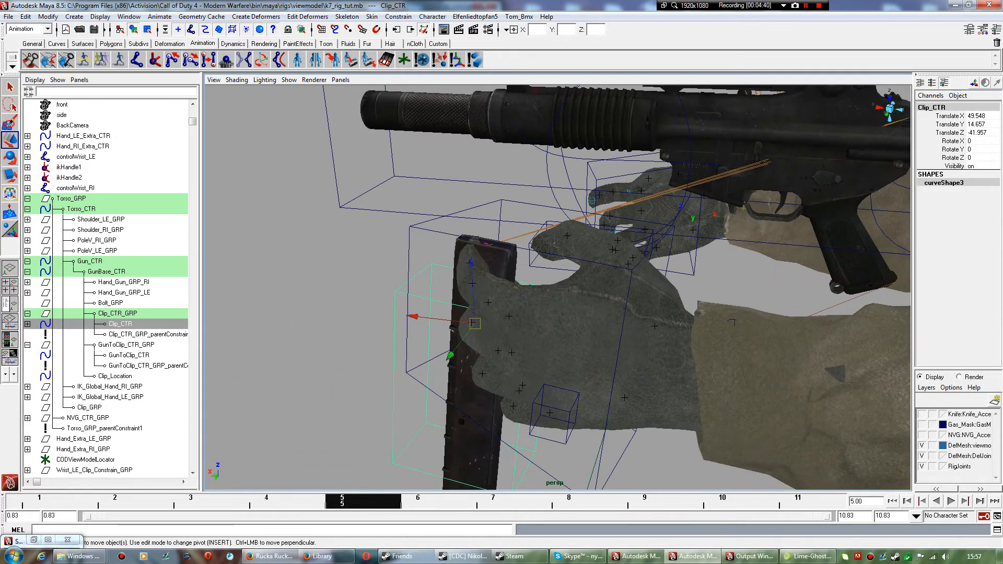
drag(475, 323, 433, 355)
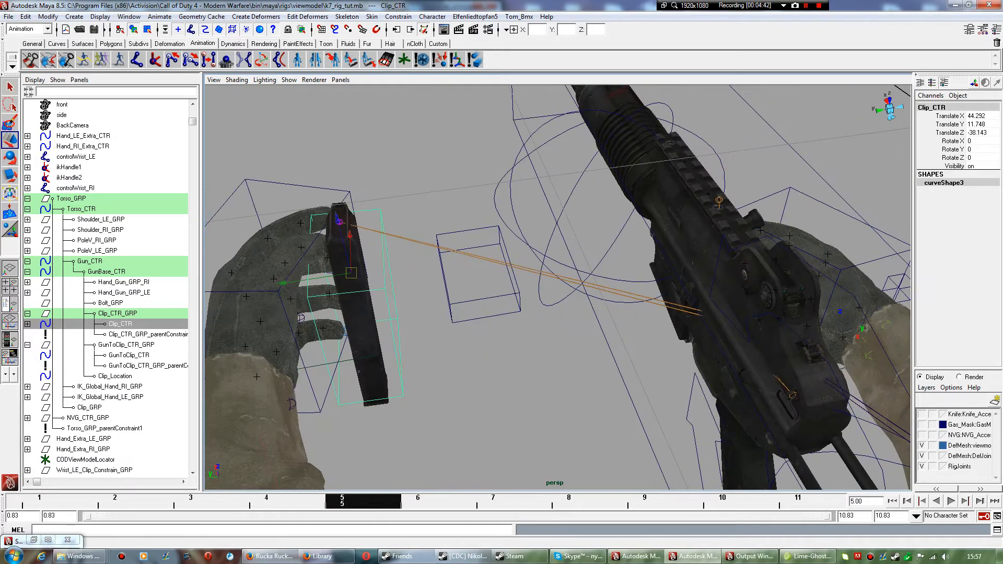
drag(351, 273, 444, 188)
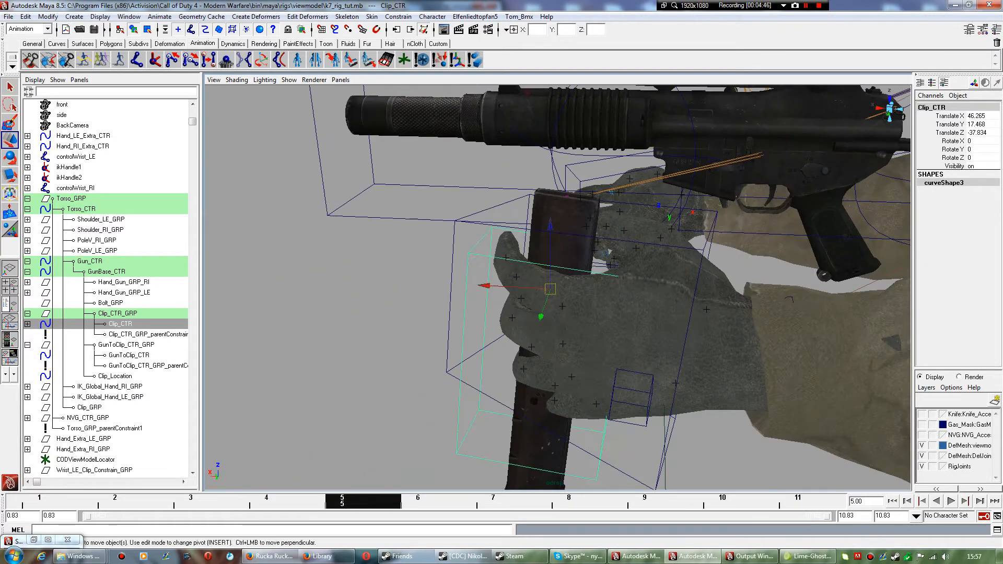
drag(550, 288, 577, 274)
key(s)
Play the animation from frame 1 to check that the magazine follows the left hand.
scroll(793, 454, down, 3)
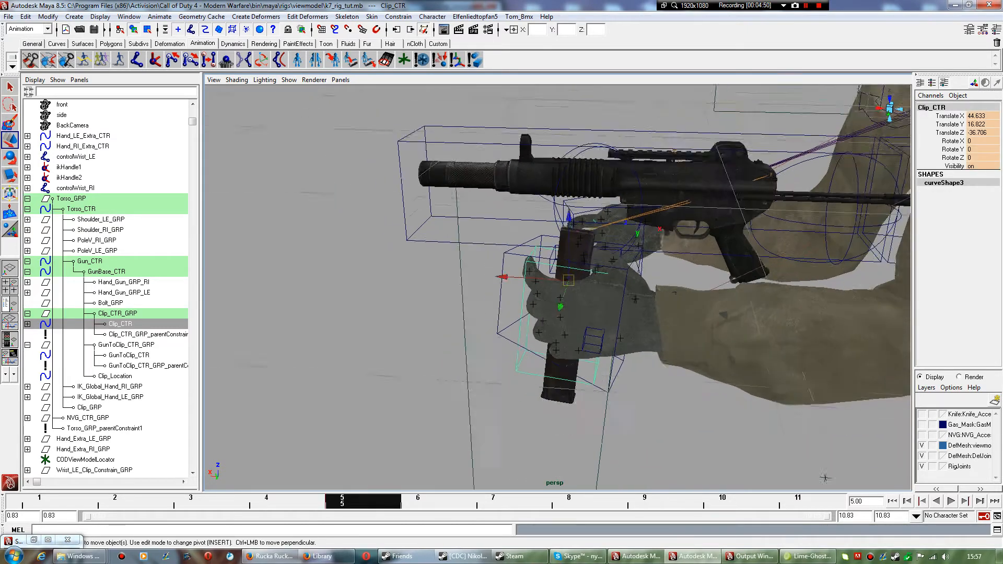
alt+drag(792, 455, 671, 469)
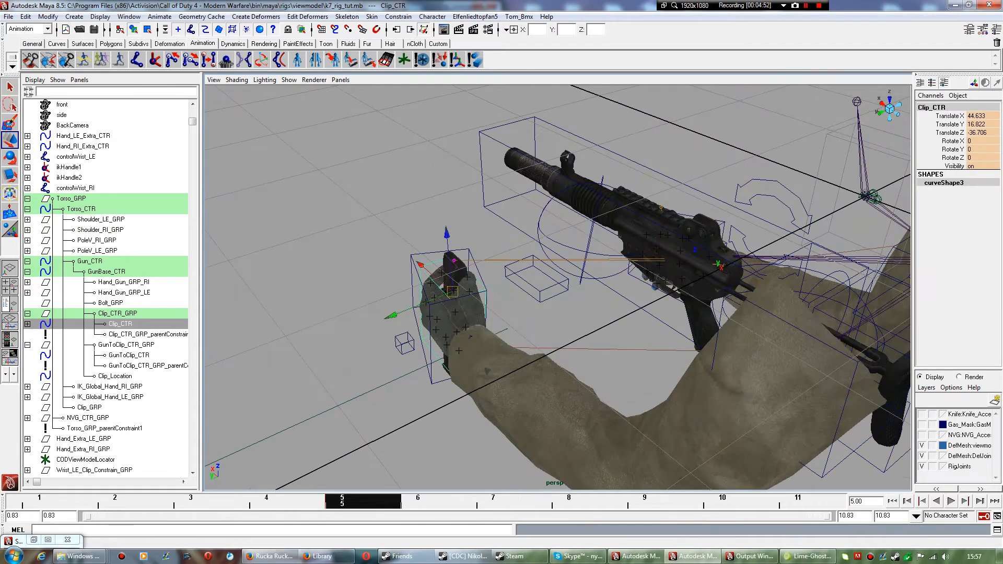
click(40, 500)
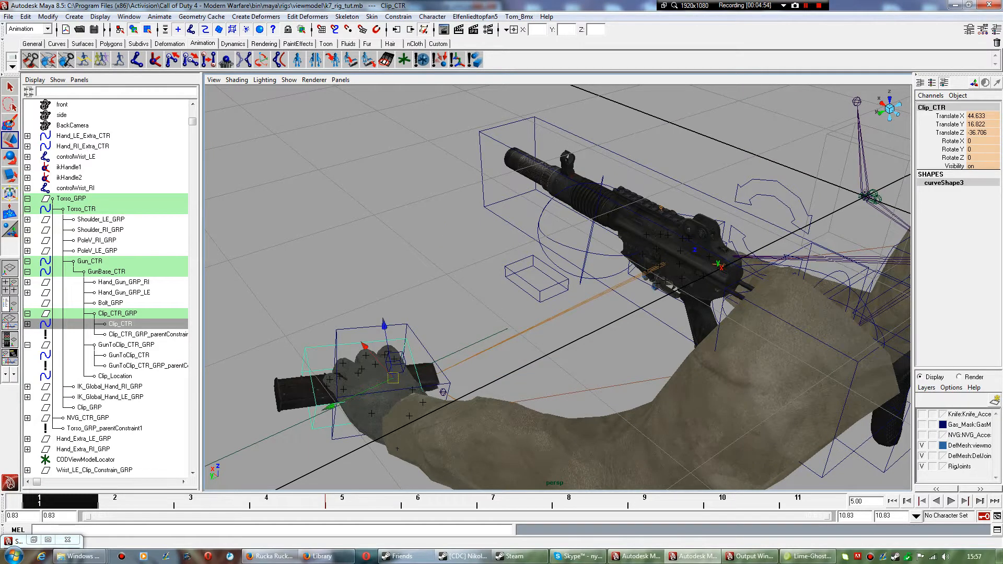
key(alt+v)
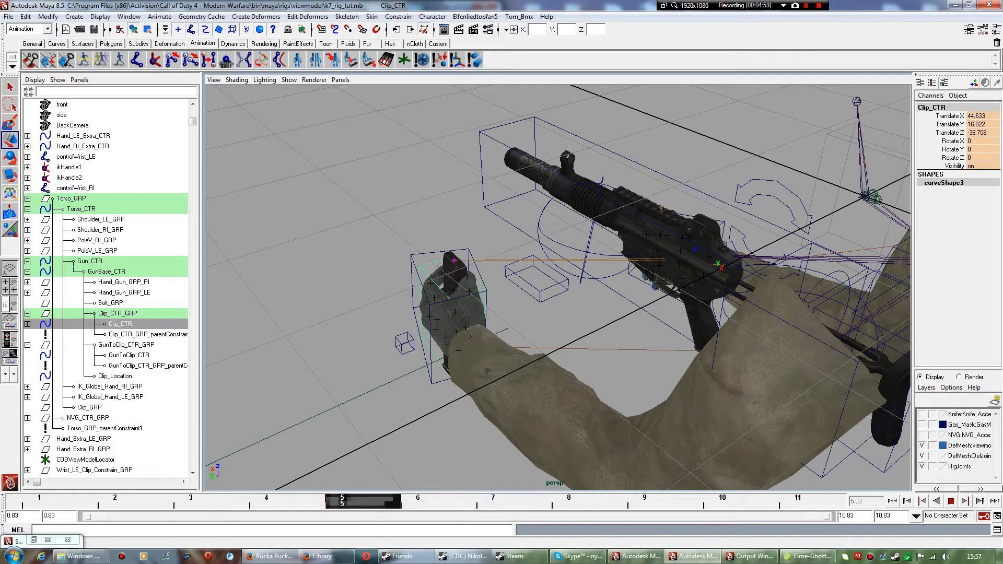
Go back to frame 1 and set Grab_Clip to 0 on Hand_LE_Extra_CTR.
drag(363, 500, 15, 500)
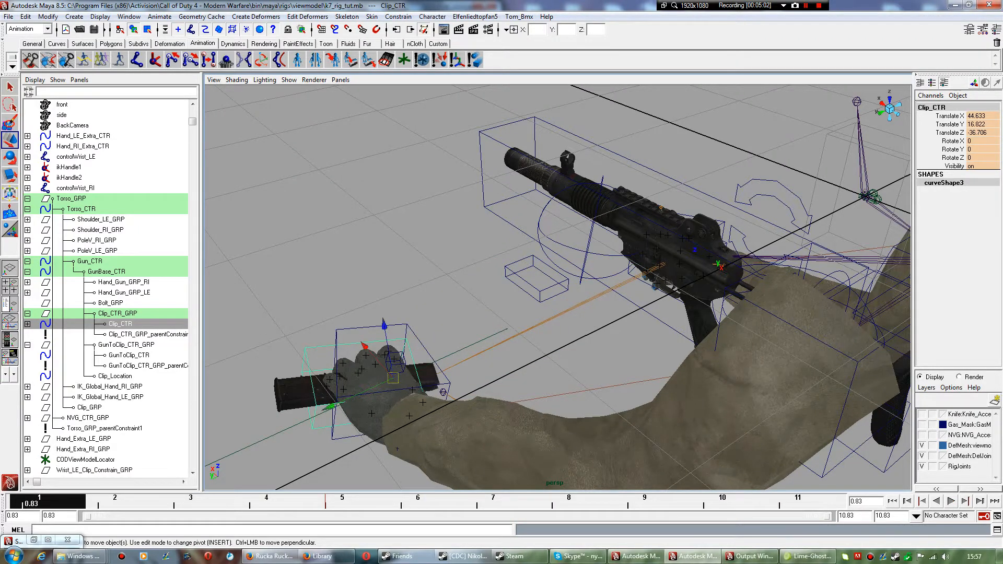
click(39, 500)
click(395, 363)
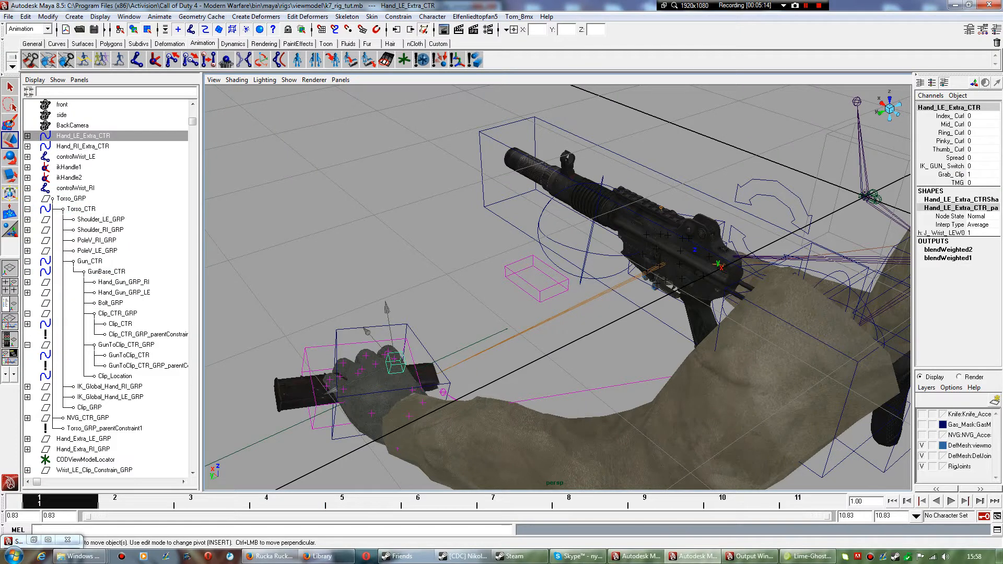
click(974, 174)
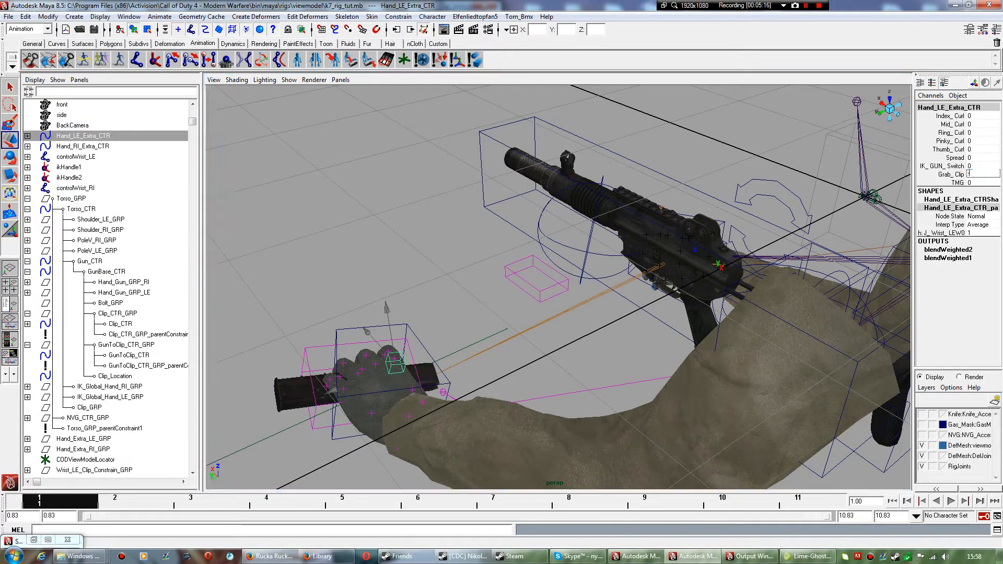
key(Return)
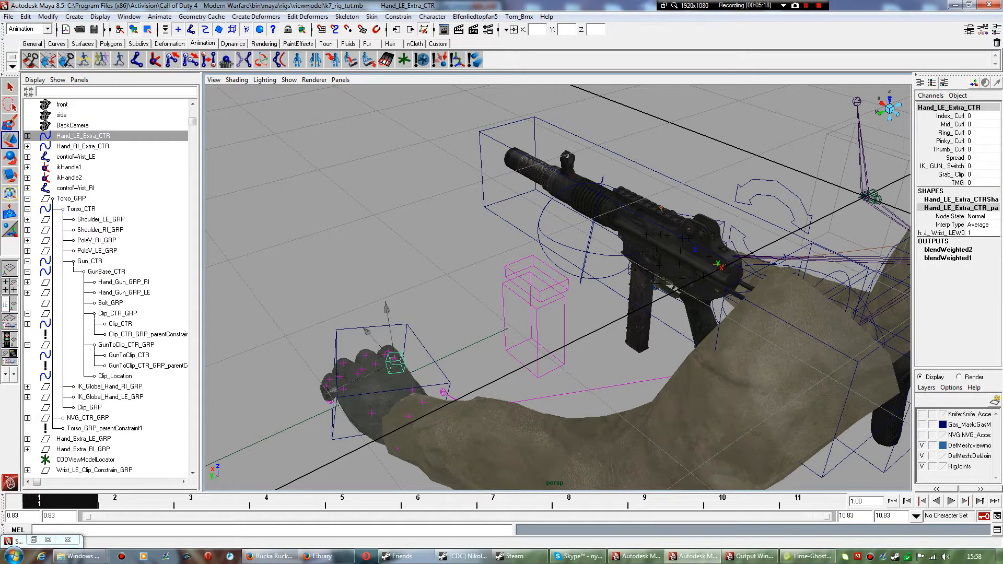
Set TMG to 2 on Hand_LE_Extra_CTR and key the control at frame 1.
click(974, 182)
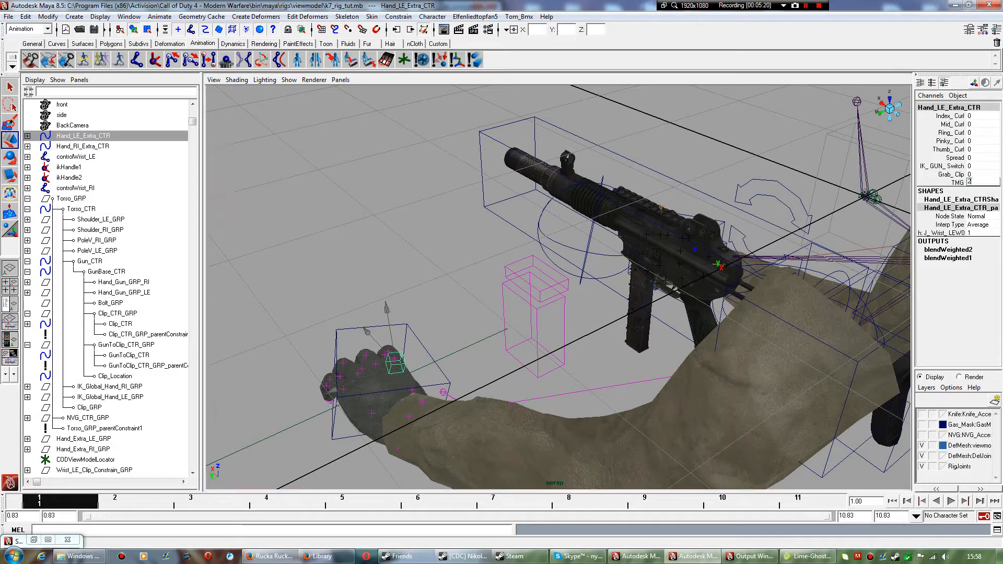
text(2)
key(Return)
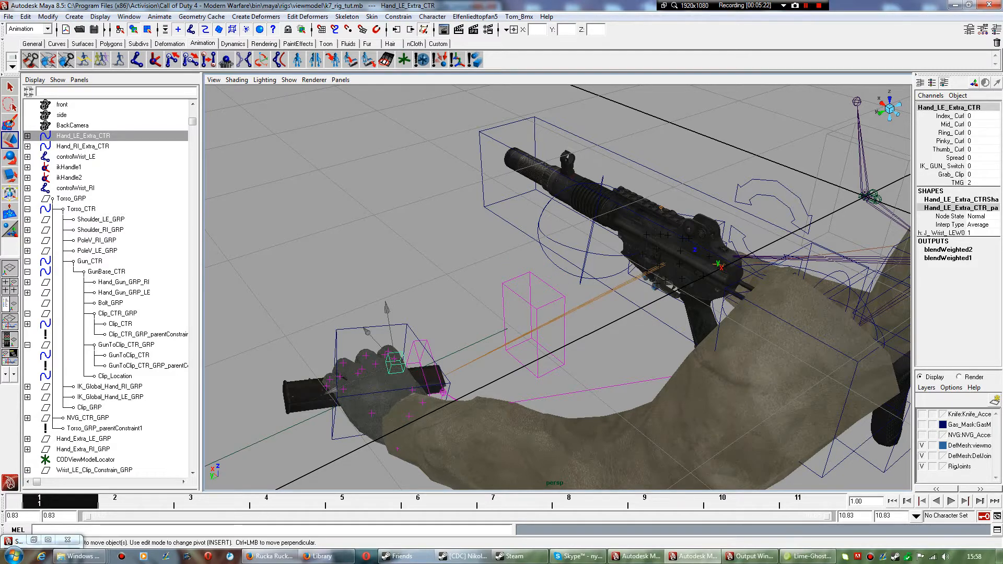
click(942, 182)
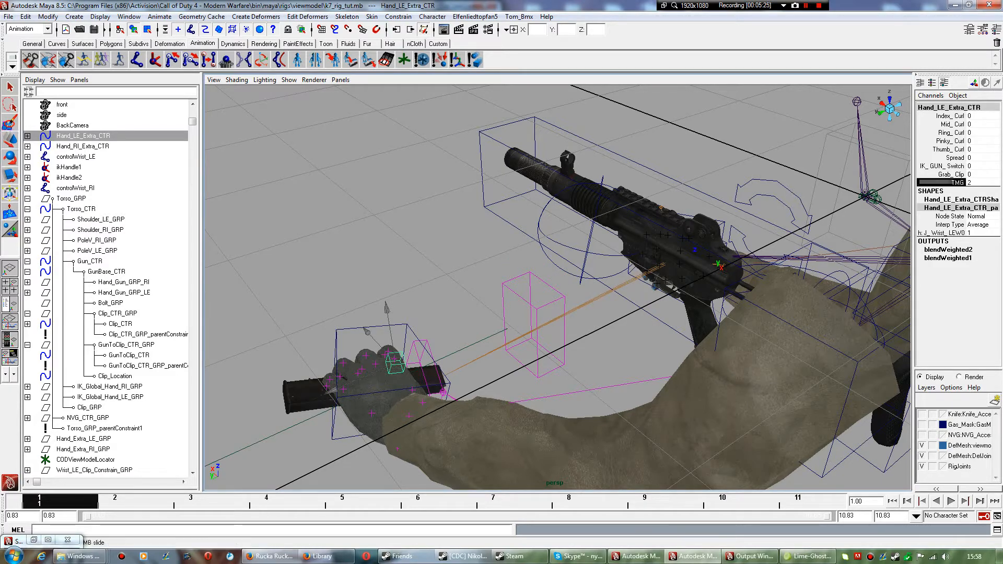
key(s)
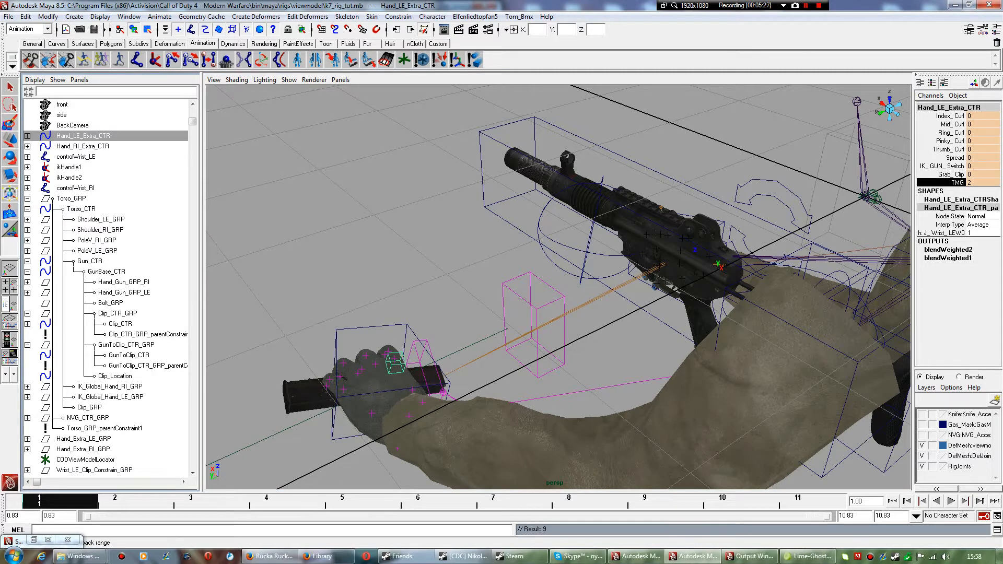
Play the animation briefly, key Hand_LE_Extra_CTR at frame 4 with TMG still at 2, and advance to frame 5.
key(alt+v)
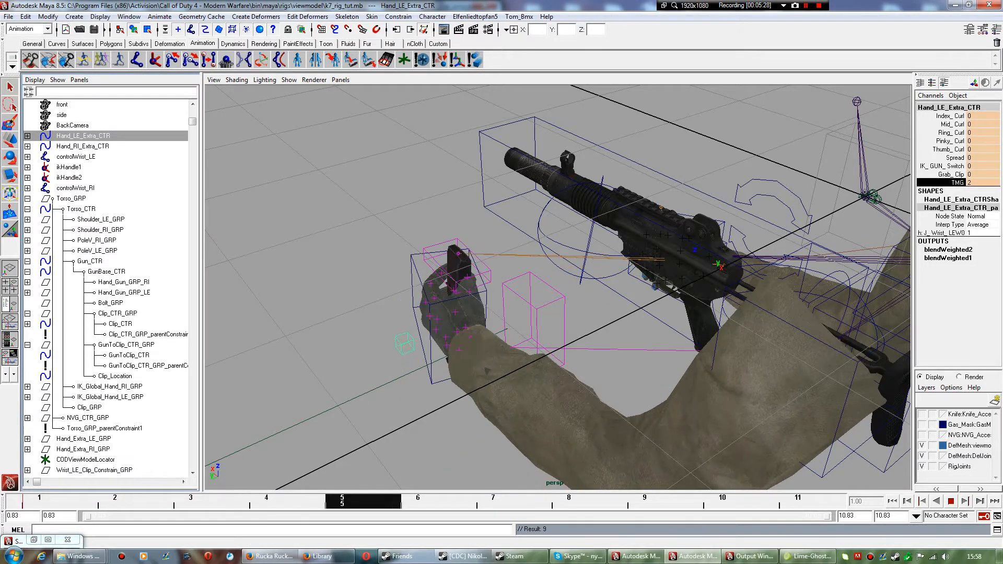
key(alt+v)
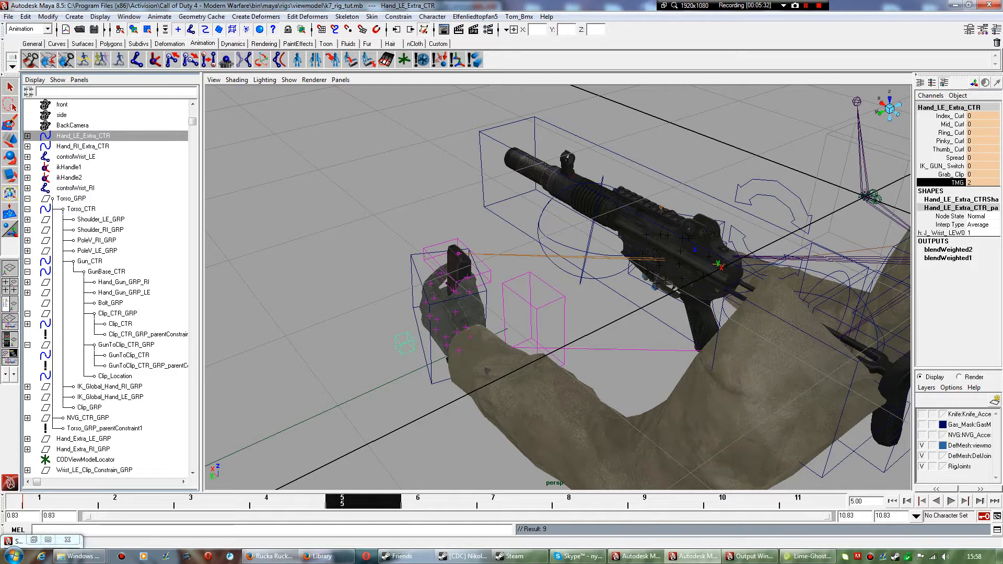
key(alt+comma)
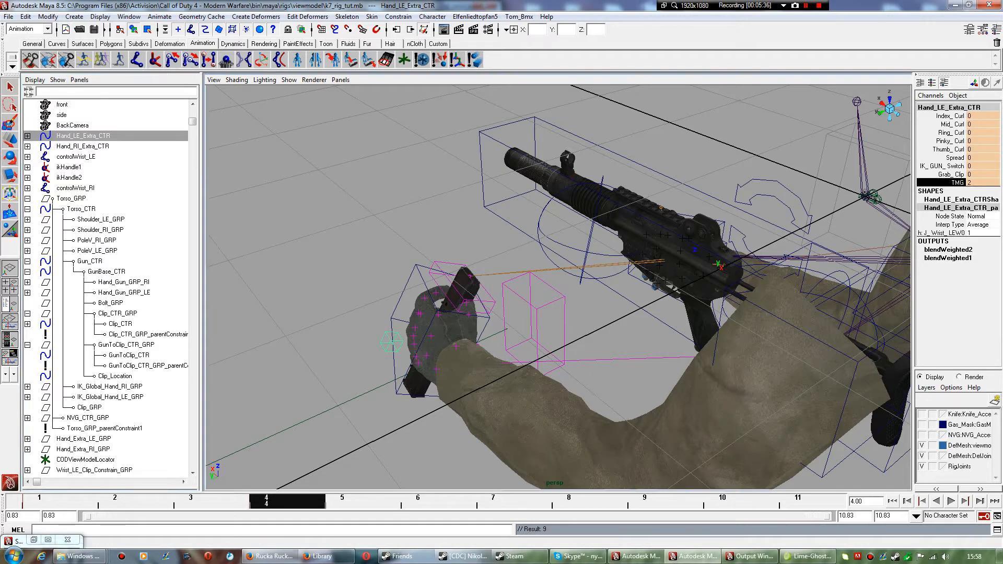
key(alt+period)
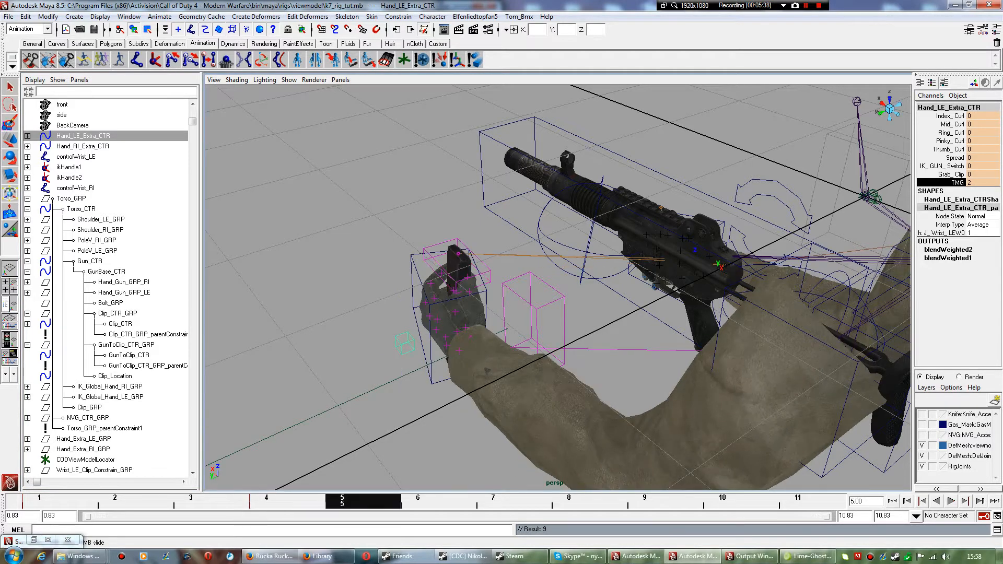
Key Hand_LE_Extra_CTR at frame 5 with TMG set to 0 and Grab_Clip set to 1, and play on to frame 6.
click(974, 183)
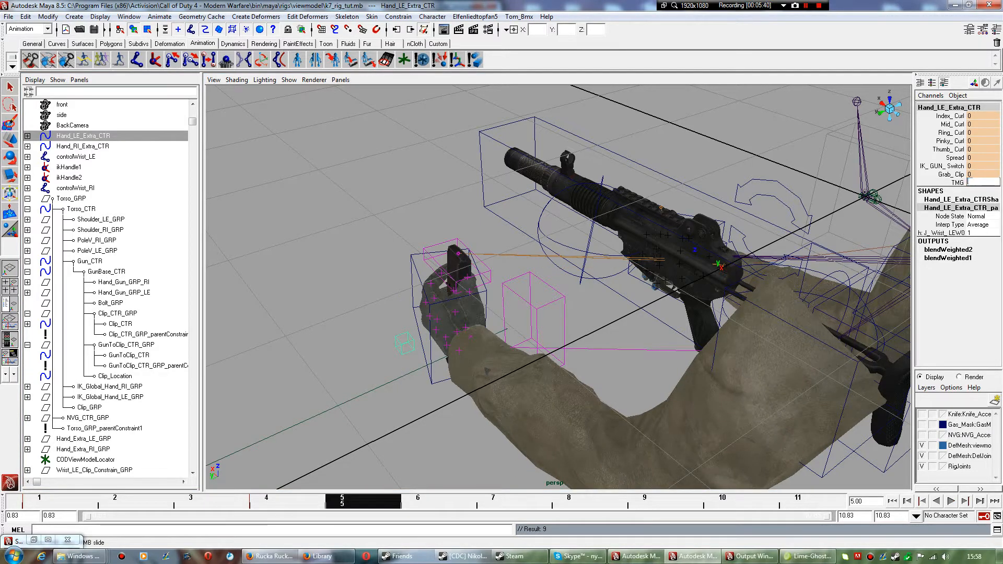
text(0)
key(Return)
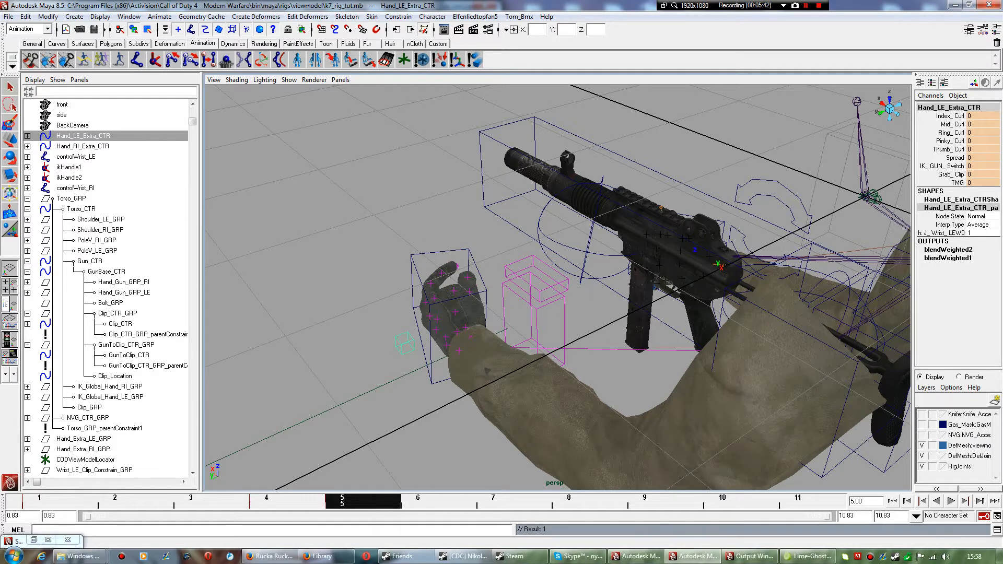
click(974, 174)
key(Return)
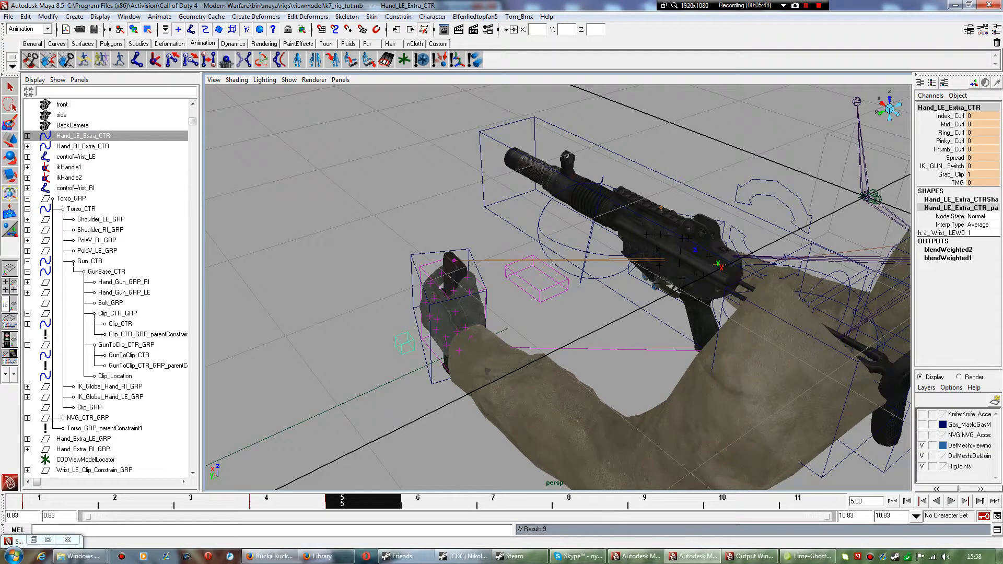
key(alt+v)
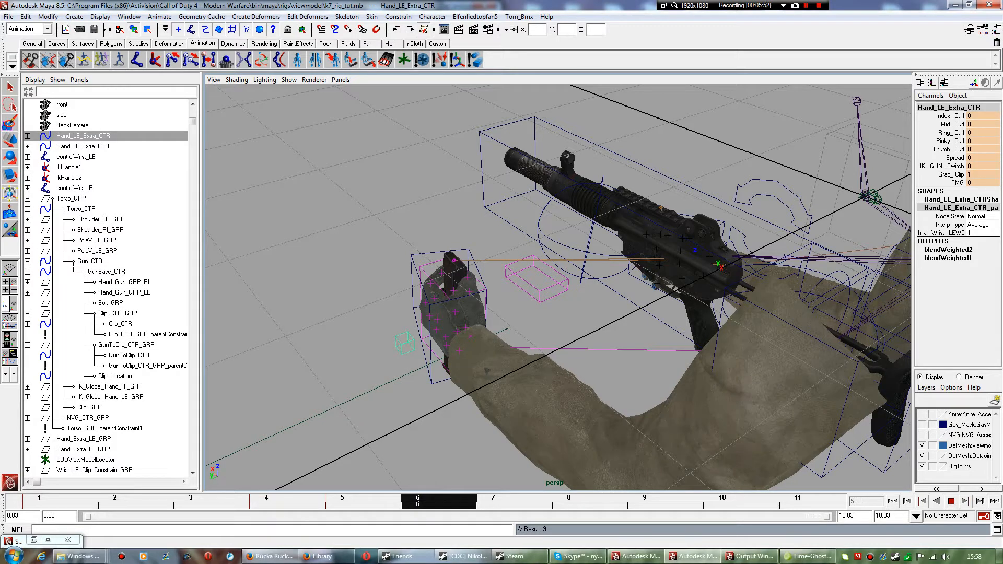
key(alt+v)
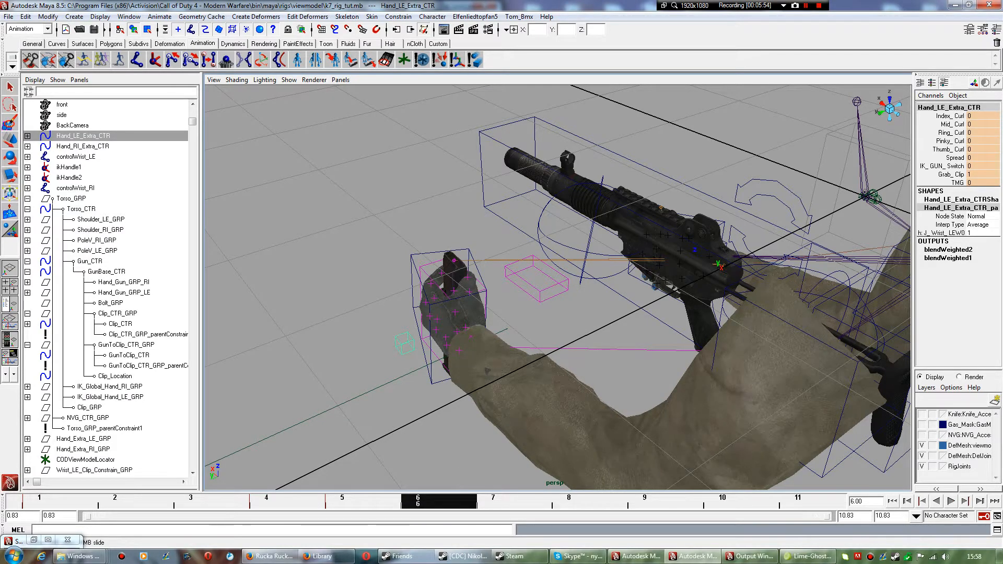
Advance the animation to frame 10 with the left-hand IK control selected.
click(430, 342)
key(e)
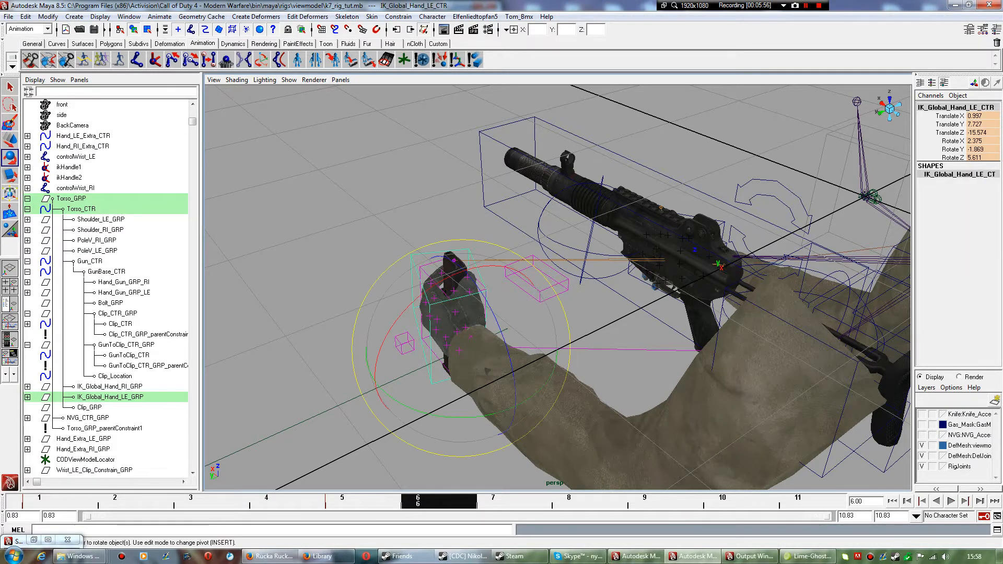
key(w)
key(alt+v)
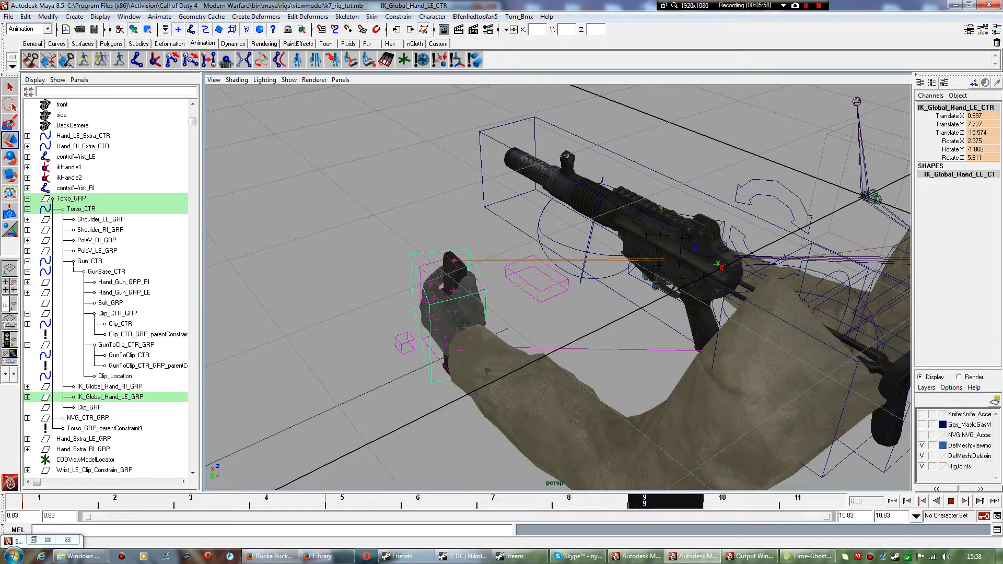
key(alt+v)
click(486, 369)
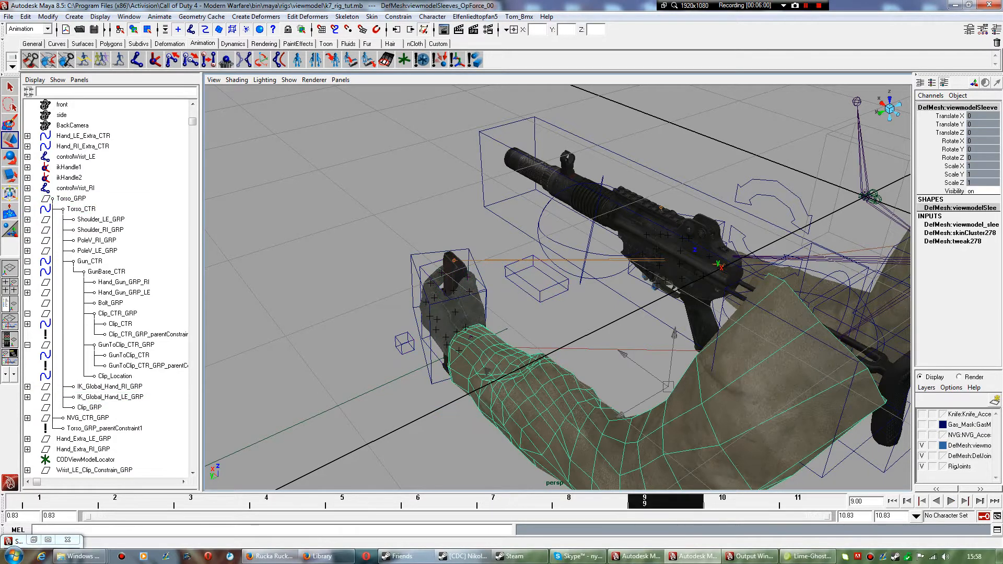
key(alt+v)
key(alt+v)
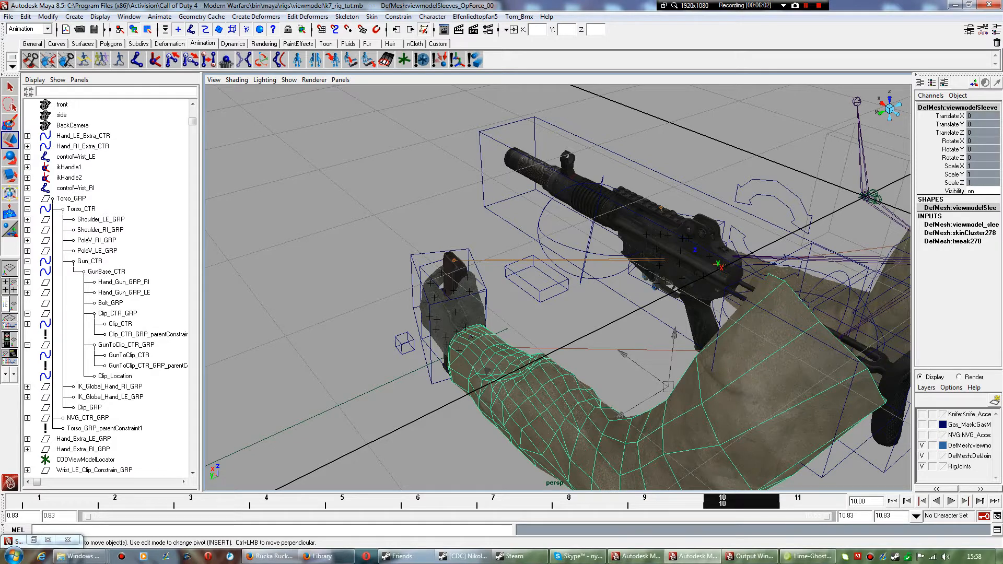
key(z)
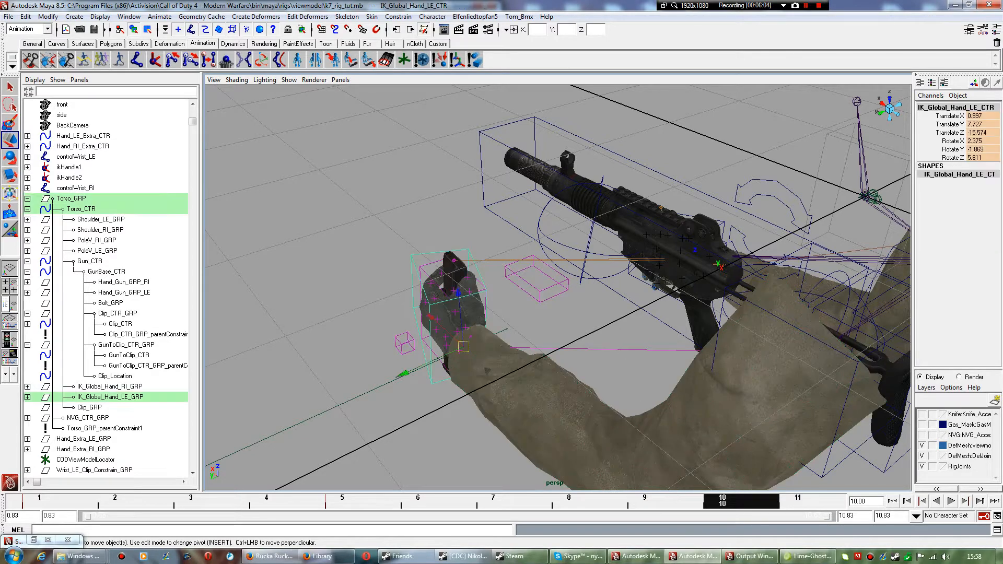
Move the left-hand IK control up to the rifle's magazine well, about X -6.7, Y 5.2, Z 16.3, and key it at frame 10.
middle_drag(487, 370, 653, 360)
alt+drag(653, 360, 646, 446)
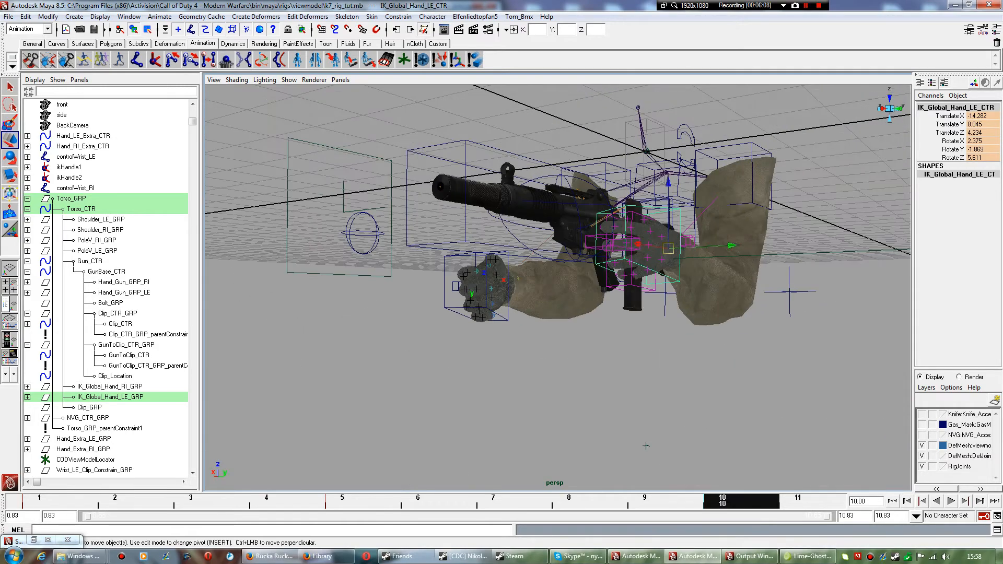
drag(668, 248, 397, 345)
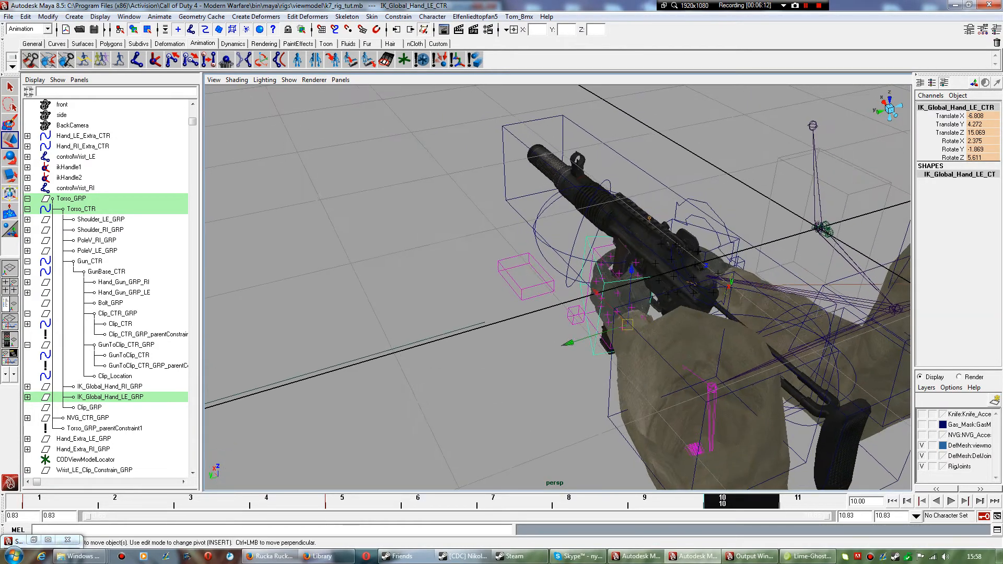
drag(627, 325, 634, 317)
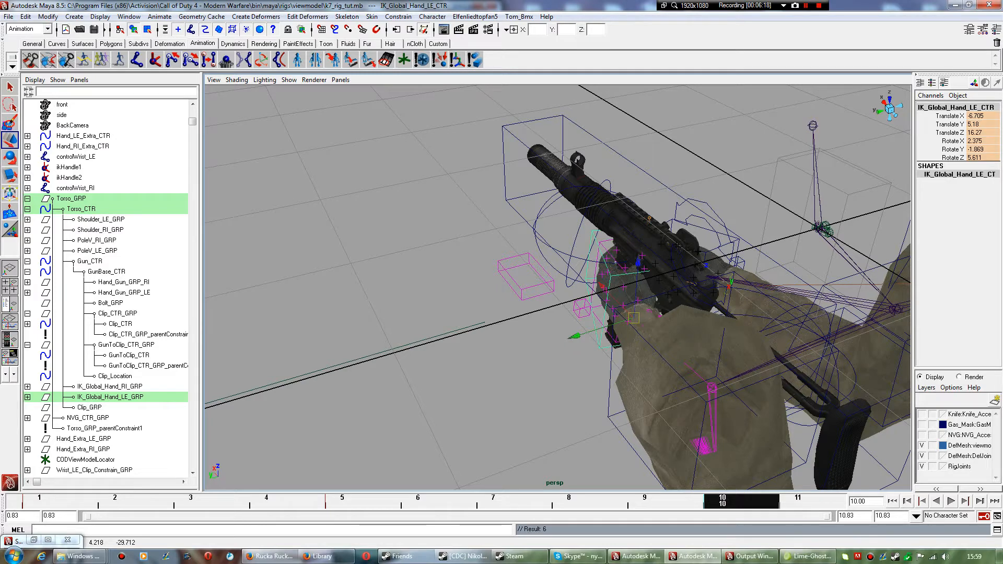
key(s)
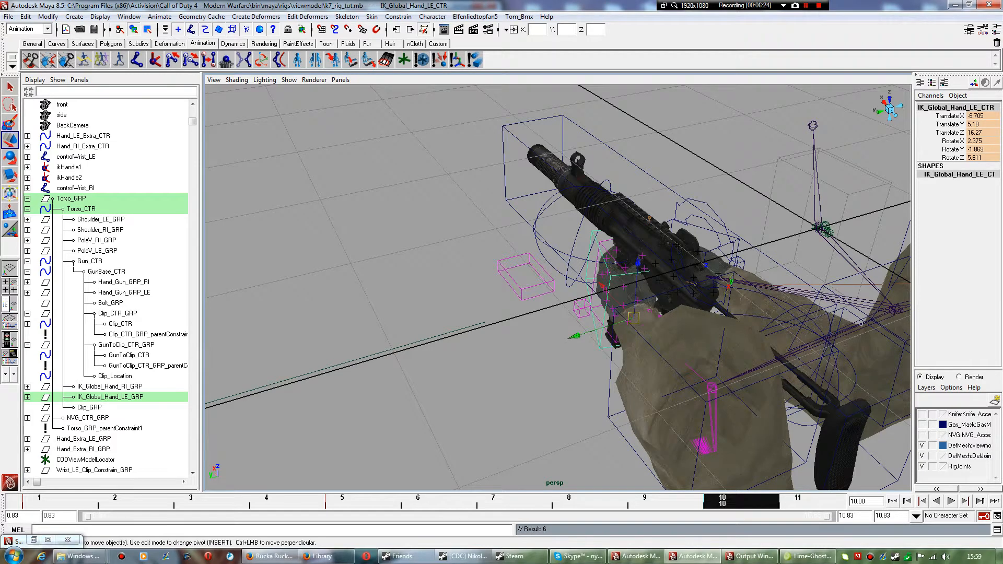
On Hand_LE_Extra_CTR, key Grab_Clip at 1 on frame 10 and at 0 on frame 10.83.
click(581, 308)
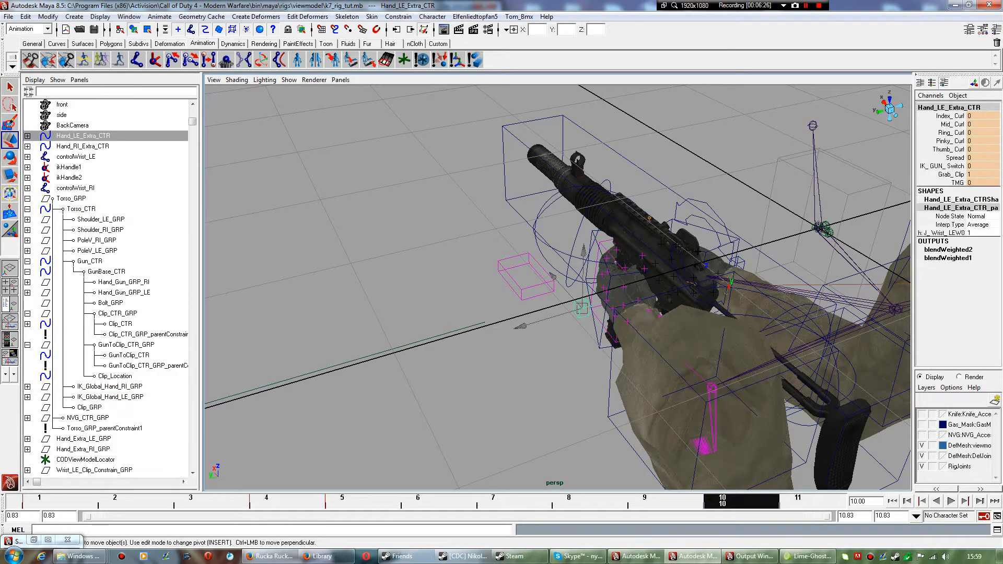
click(949, 173)
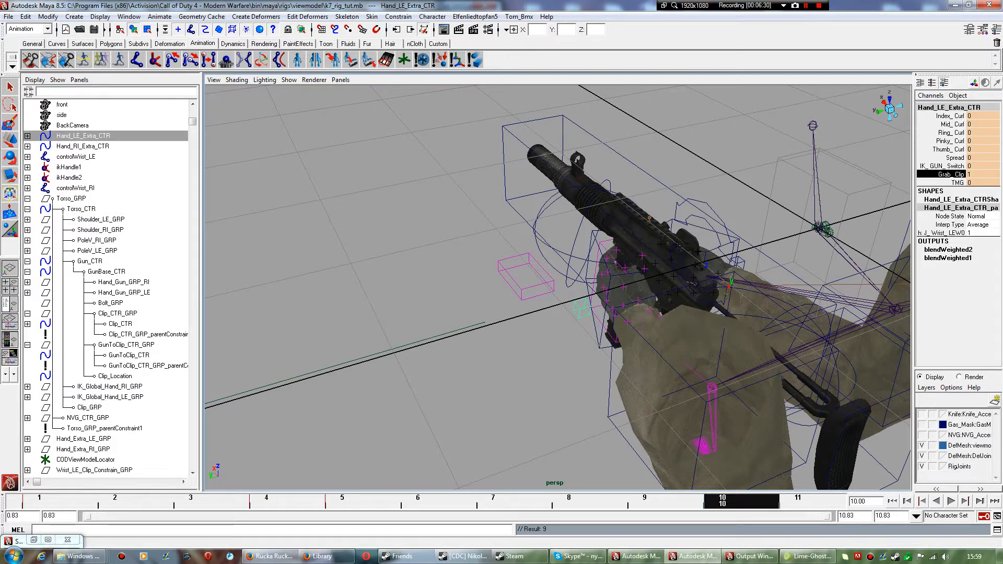
click(804, 500)
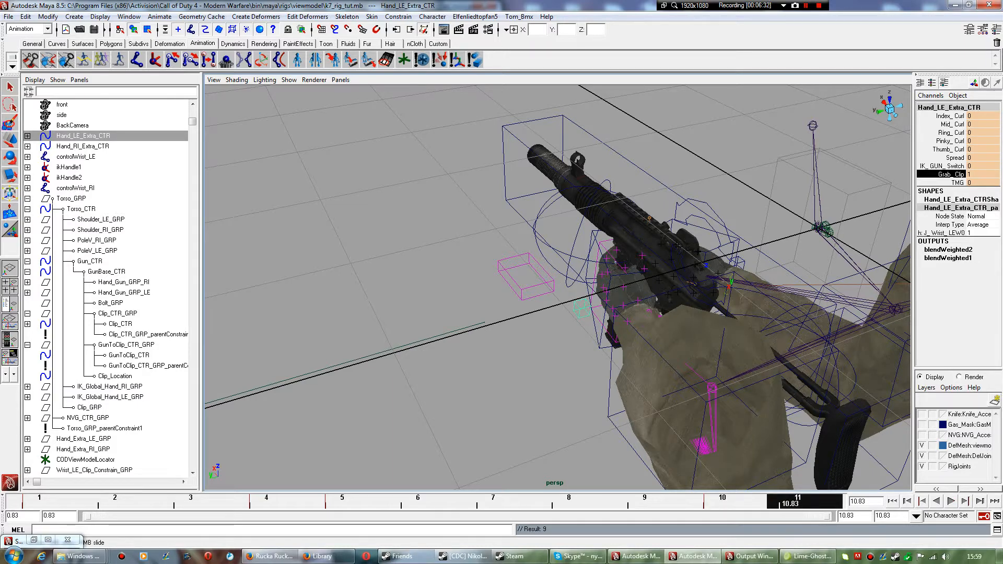
click(981, 174)
text(0)
key(Return)
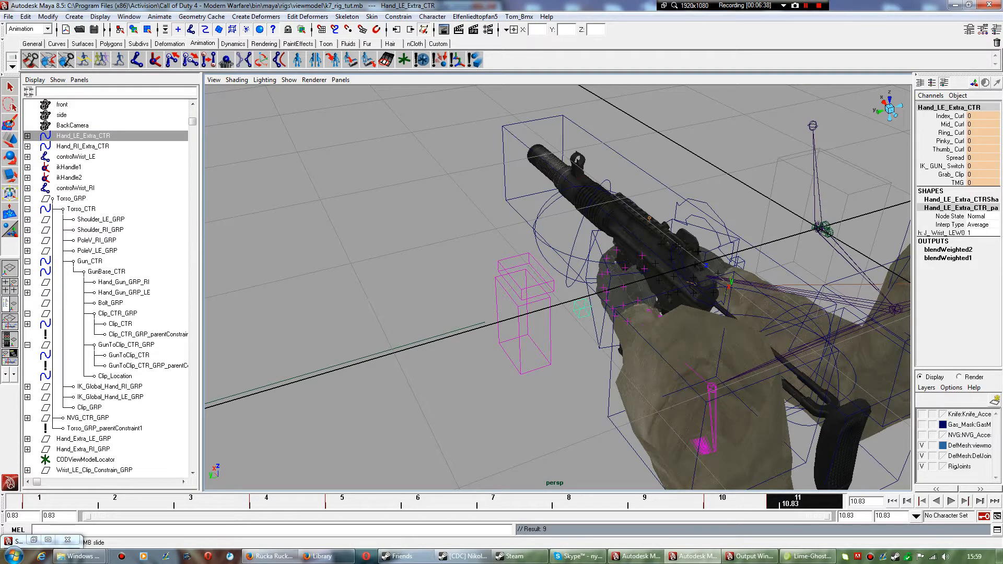
Play the whole animation repeatedly to check the magazine's switch between the left hand and the rifle.
key(alt+v)
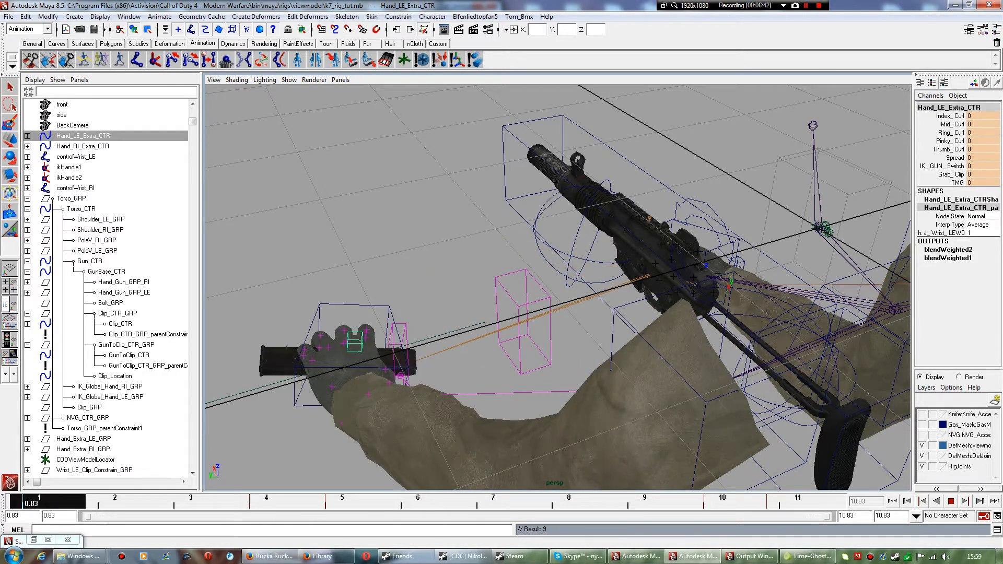
key(alt+v)
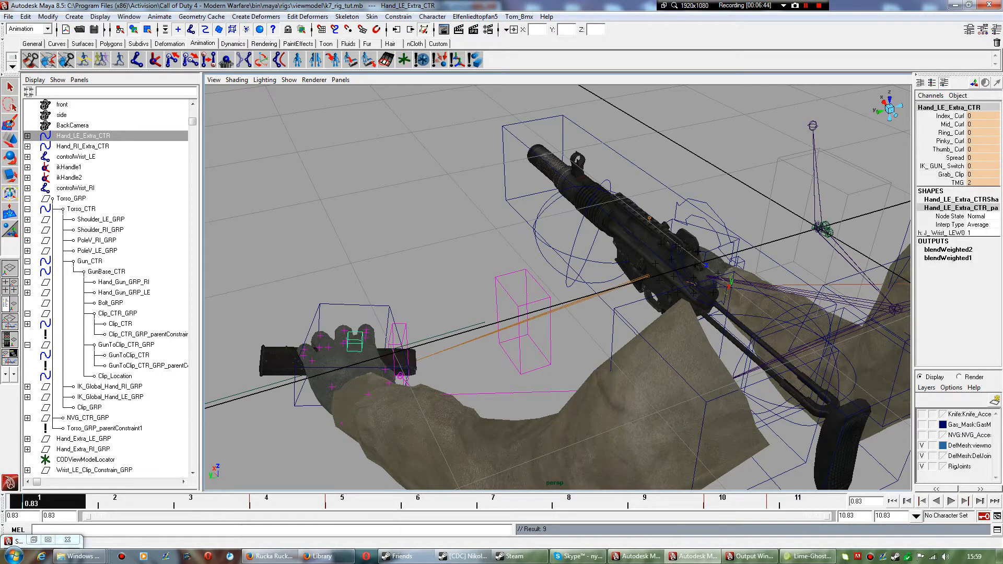
key(alt+v)
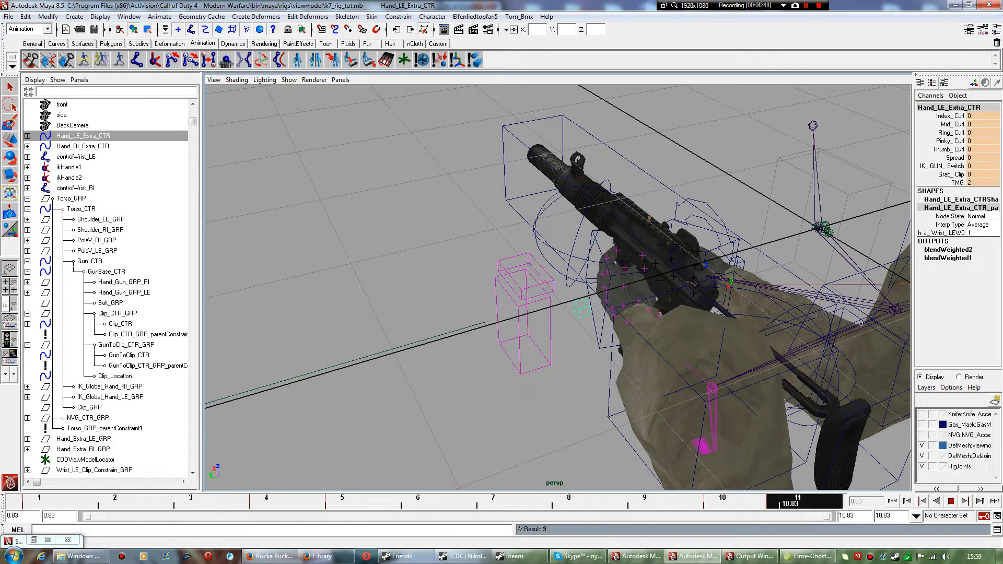
key(alt+v)
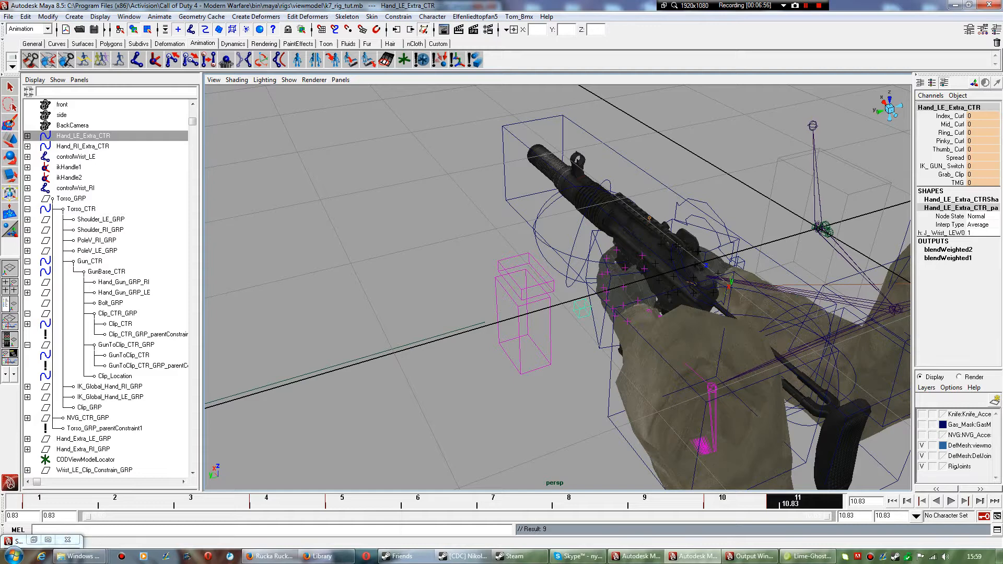
key(alt+v)
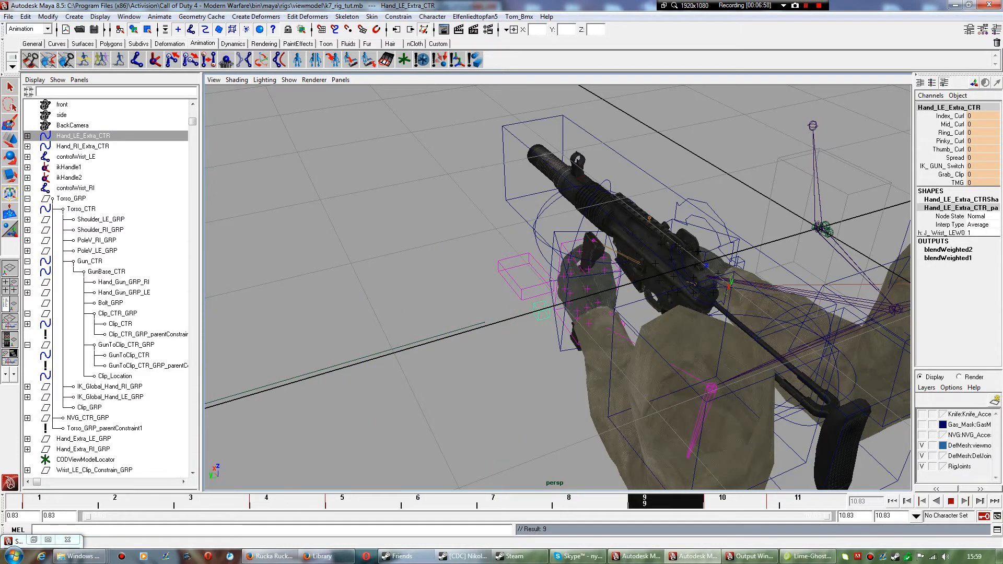
Stop the playback, close the animated scene without keeping its changes, and reopen the k7_rig_tut file from the viewmodel folder.
key(alt+v)
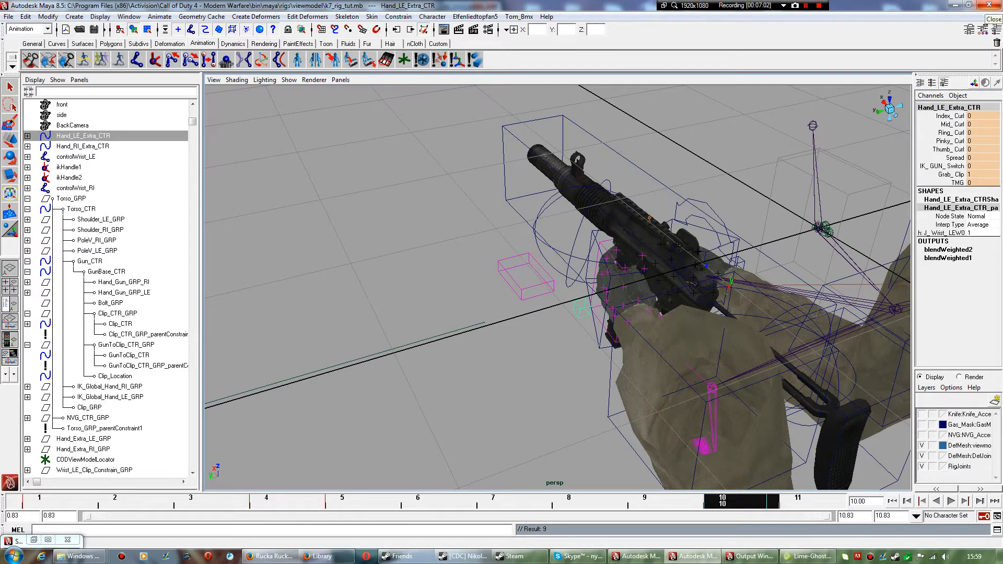
click(988, 4)
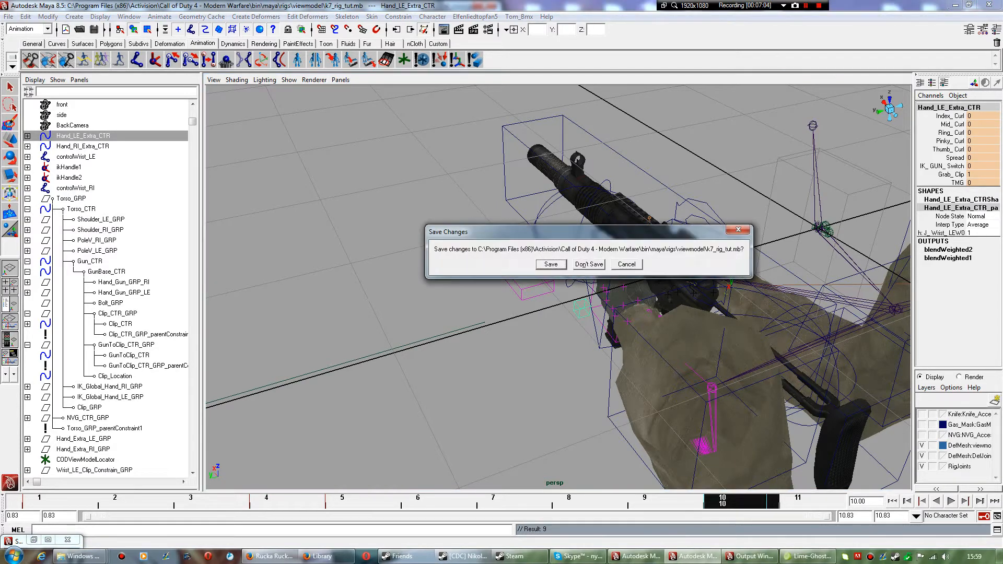
key(Return)
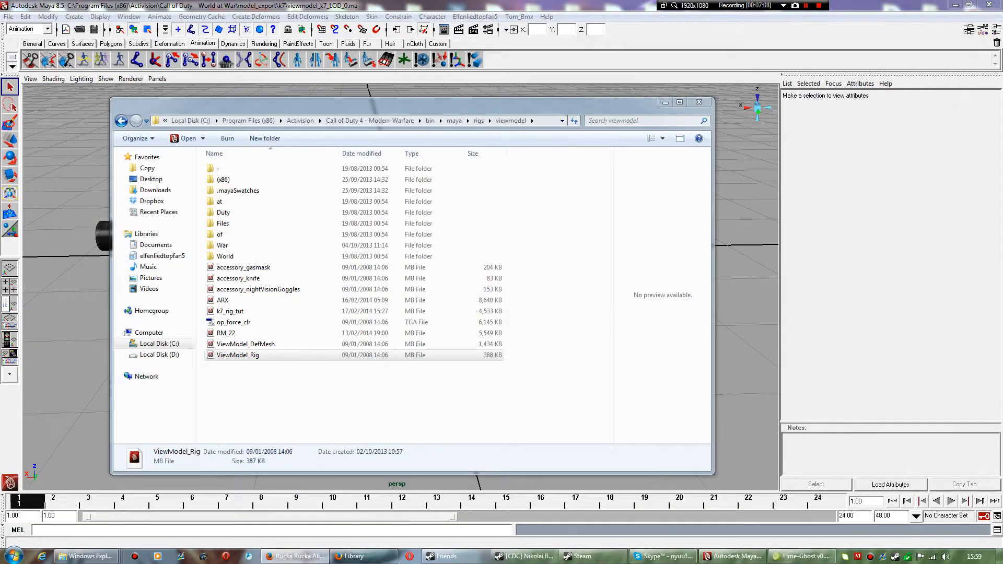
double_click(229, 310)
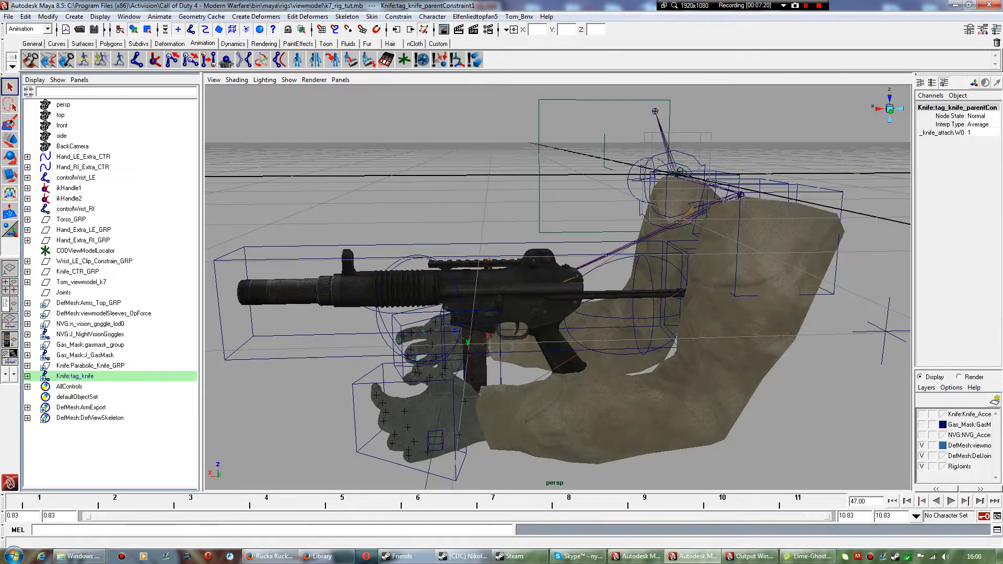
Select the GunToClip_CTR control at the rifle's magazine well, test it with an upward move, and undo that move.
alt+right_drag(557, 287, 544, 288)
alt+middle_drag(544, 288, 579, 294)
alt+drag(578, 294, 564, 272)
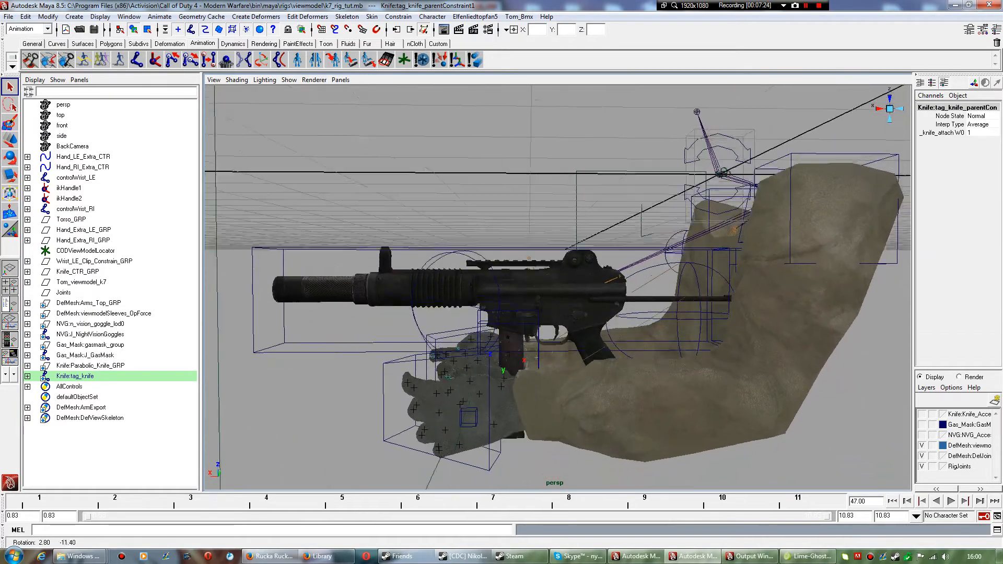
alt+right_drag(564, 272, 600, 274)
click(533, 323)
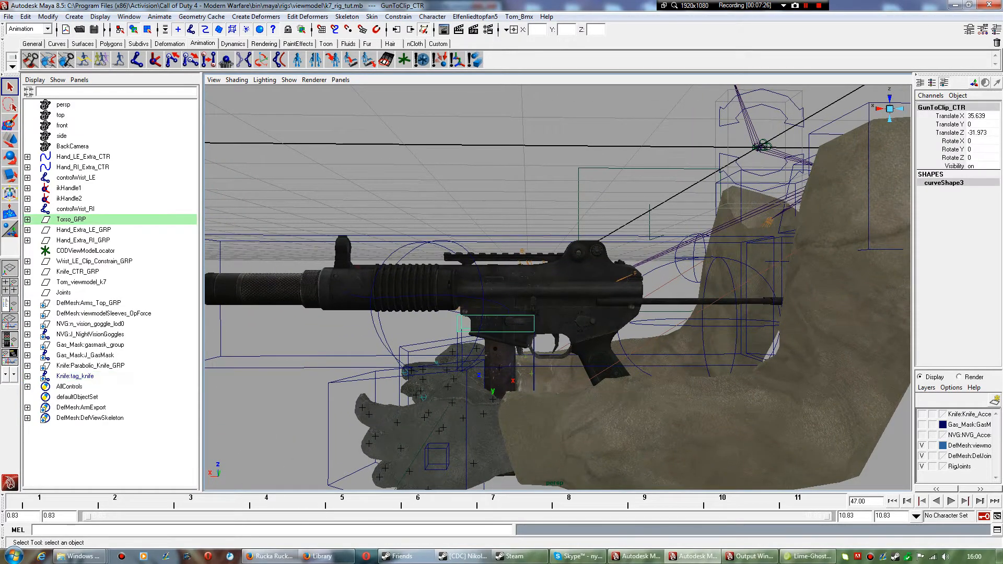
key(w)
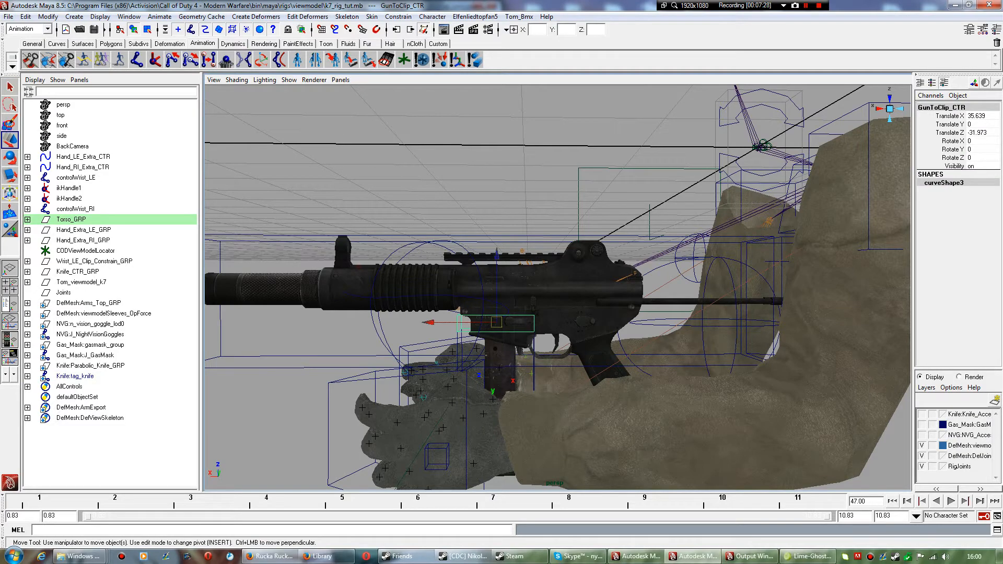
drag(496, 255, 496, 218)
key(ctrl+z)
scroll(496, 254, down, 2)
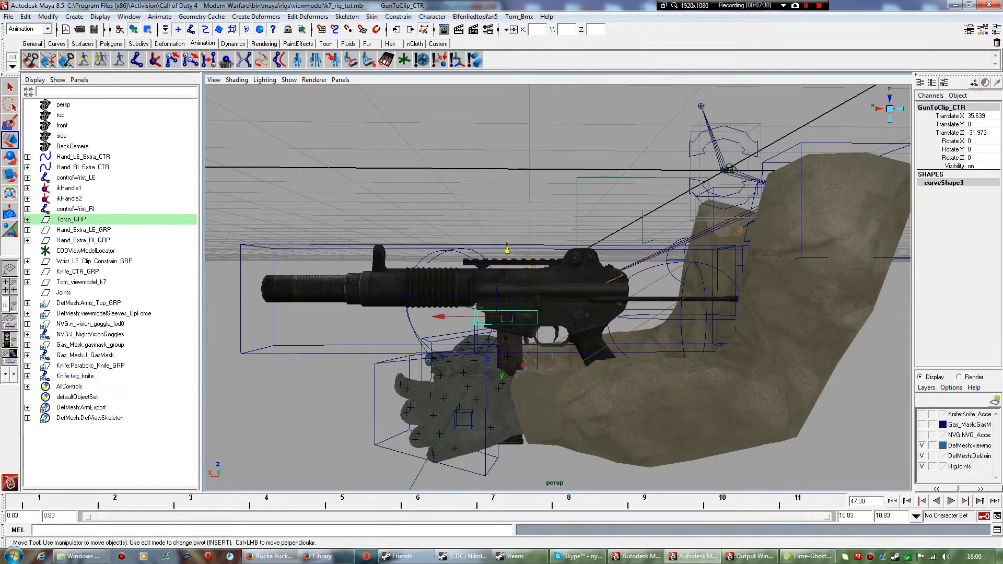
Expand DefMesh:Arms_Top_GRP through tag_view, tag_ads, tag_torso, tag_weapon and j_gun to reveal the individual gun joints.
scroll(557, 287, down, 1)
alt+drag(557, 287, 579, 269)
scroll(556, 288, up, 4)
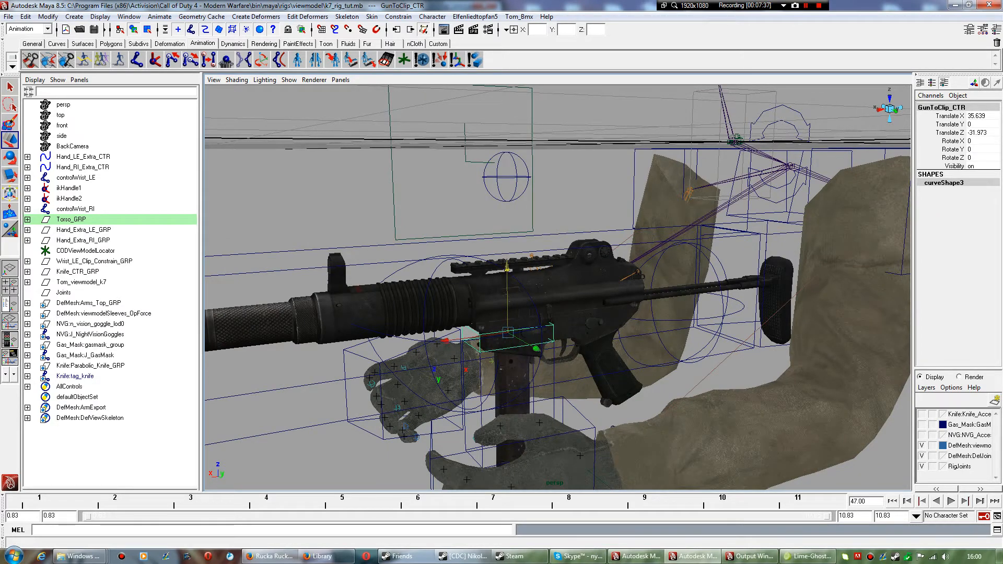
click(27, 303)
click(27, 323)
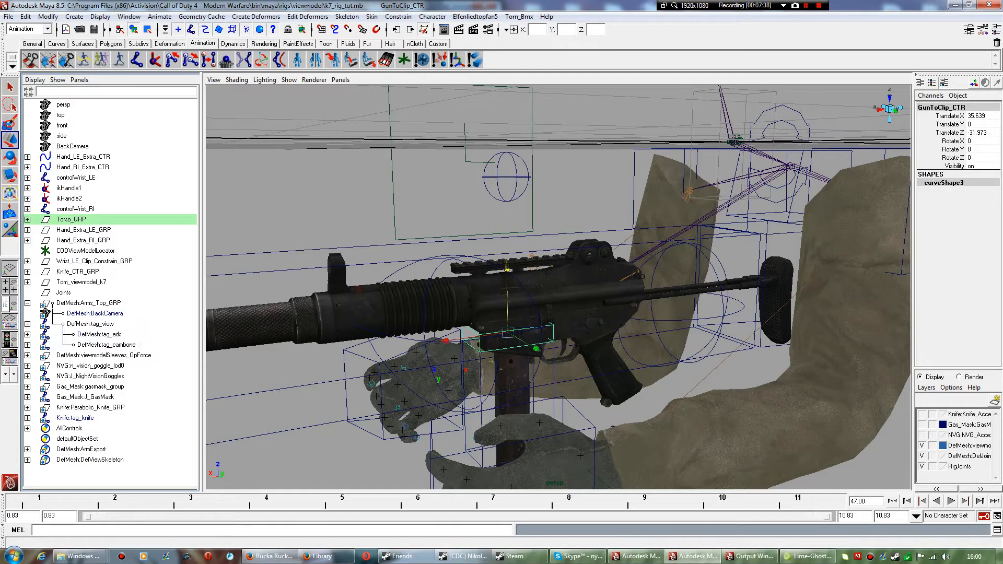
click(27, 335)
click(27, 345)
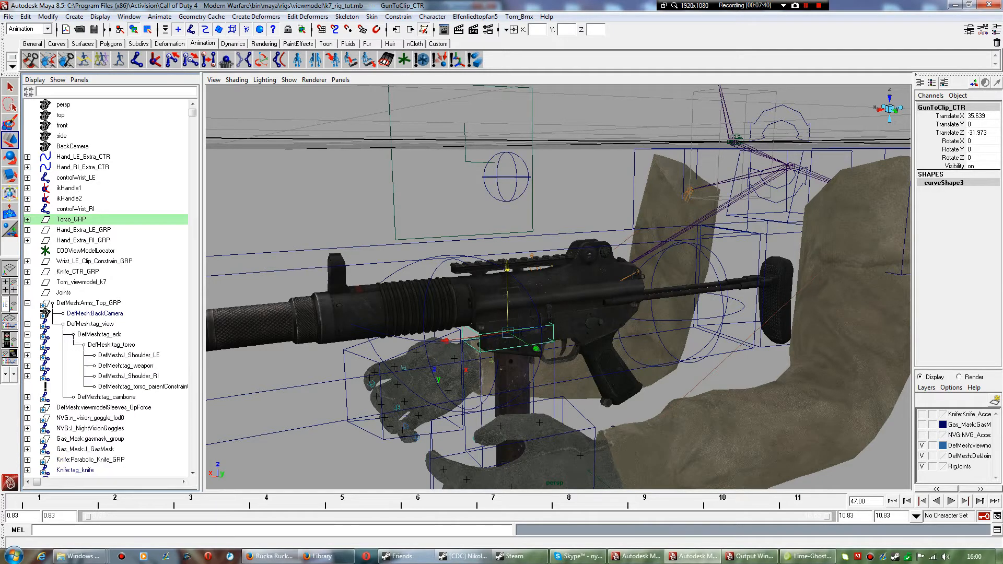
click(28, 366)
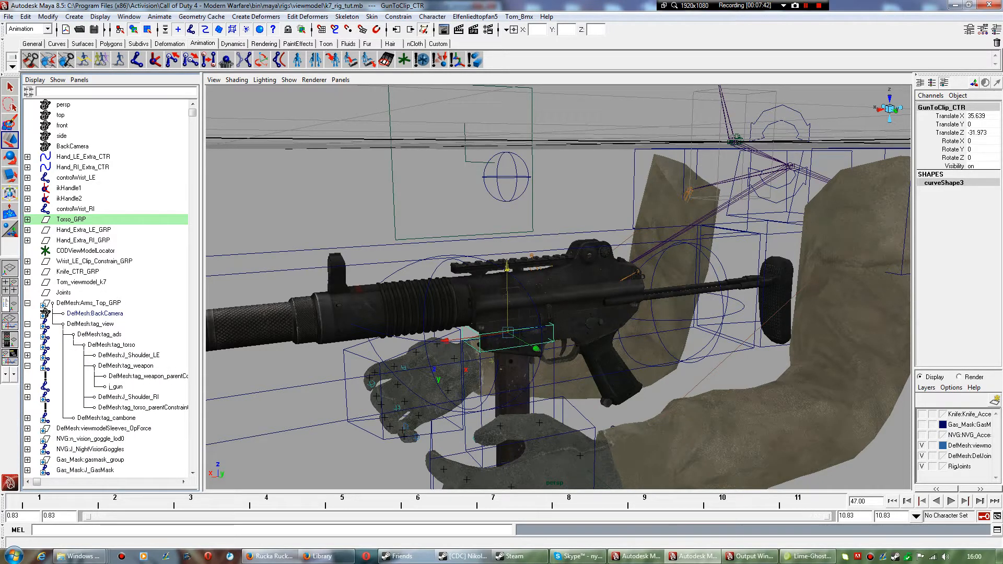
scroll(105, 287, down, 3)
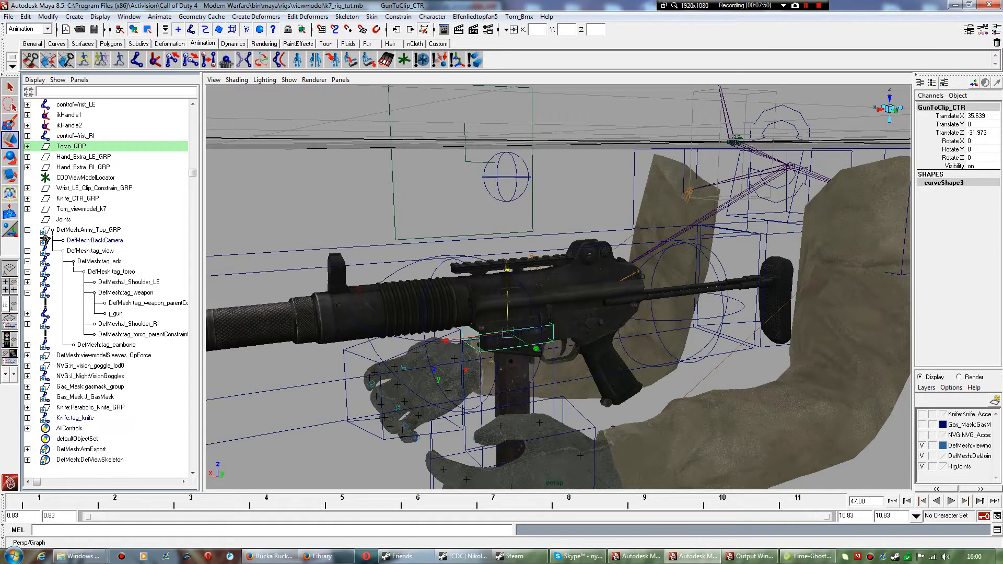
click(27, 313)
scroll(107, 287, down, 5)
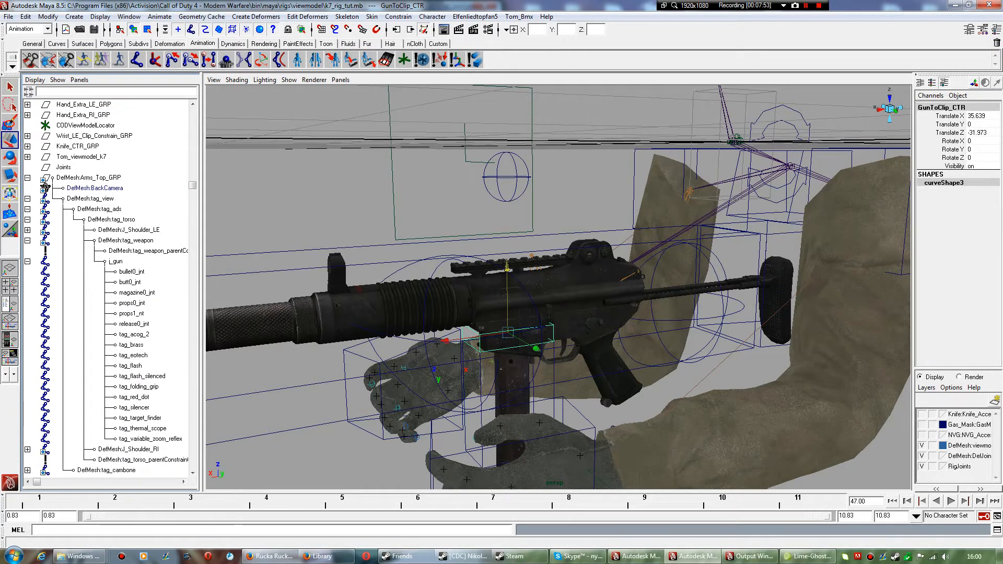
scroll(107, 287, up, 1)
scroll(109, 287, up, 1)
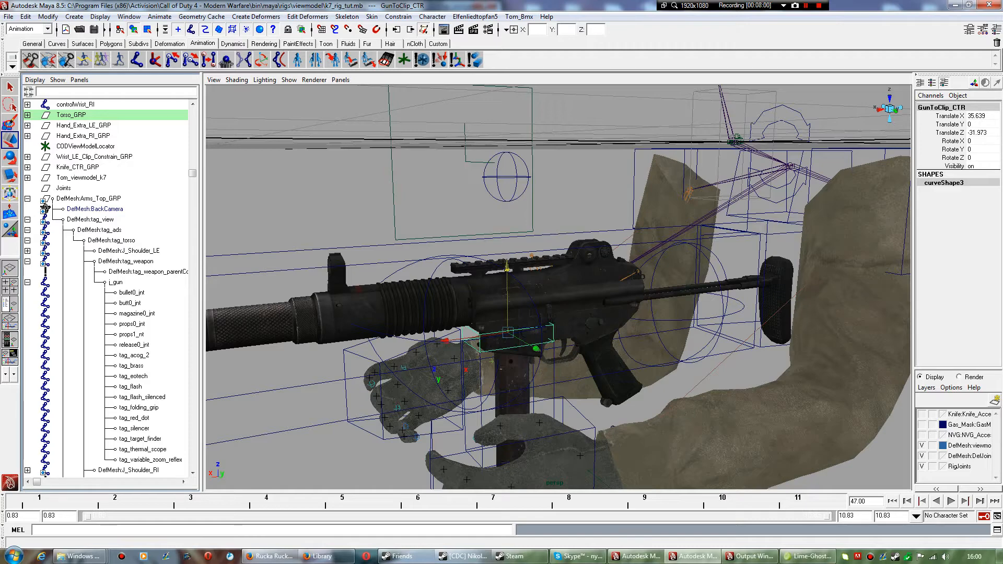
Parent-constrain magazine0_jnt to GunToClip_CTR with Maintain offset on, all translate and rotate axes, and weight 1.
alt+drag(507, 333, 470, 336)
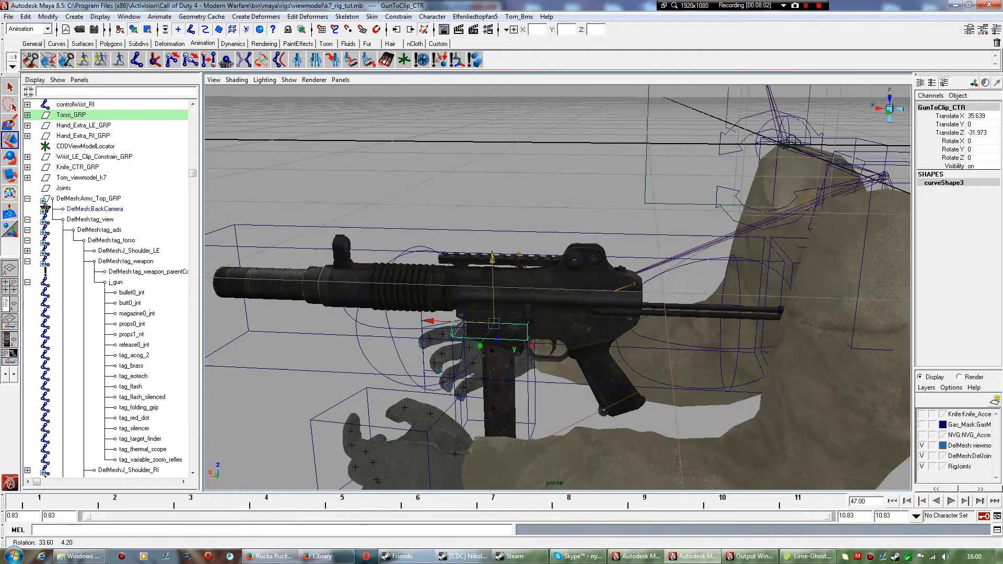
alt+middle_drag(470, 336, 583, 324)
mouse_move(583, 323)
alt+mouse_down()
mouse_move(584, 339)
mouse_move(580, 314)
alt+mouse_up()
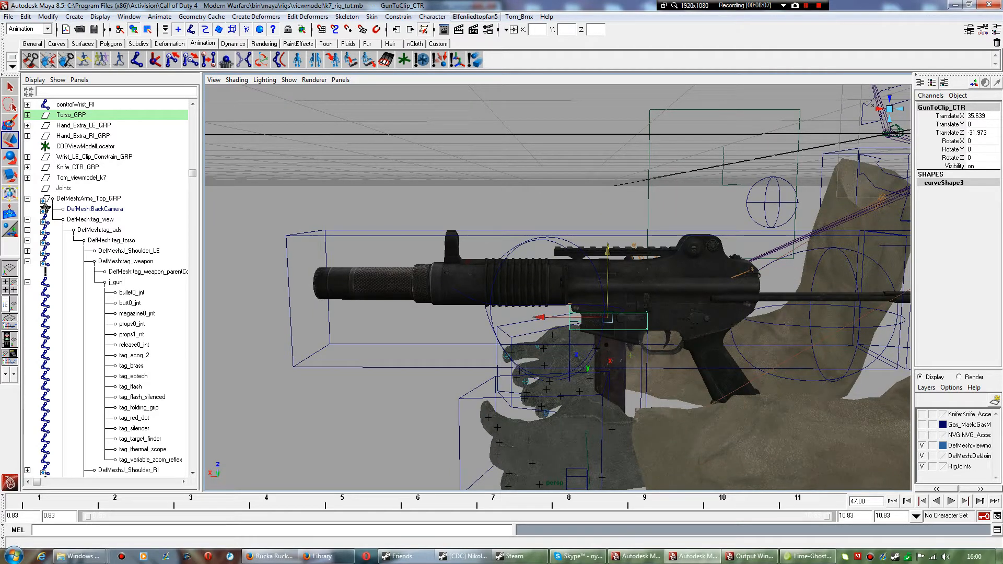
click(398, 16)
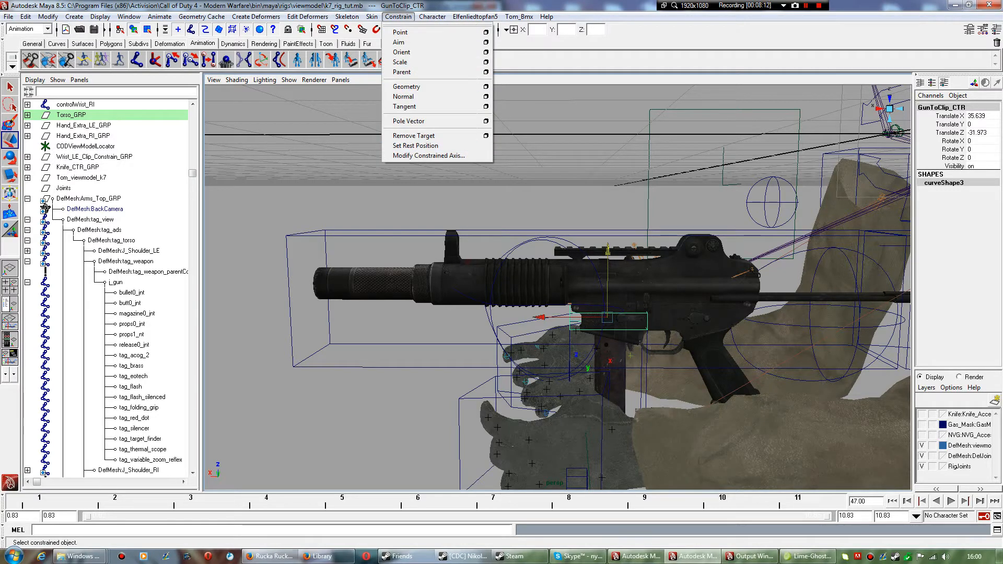
ctrl+click(136, 313)
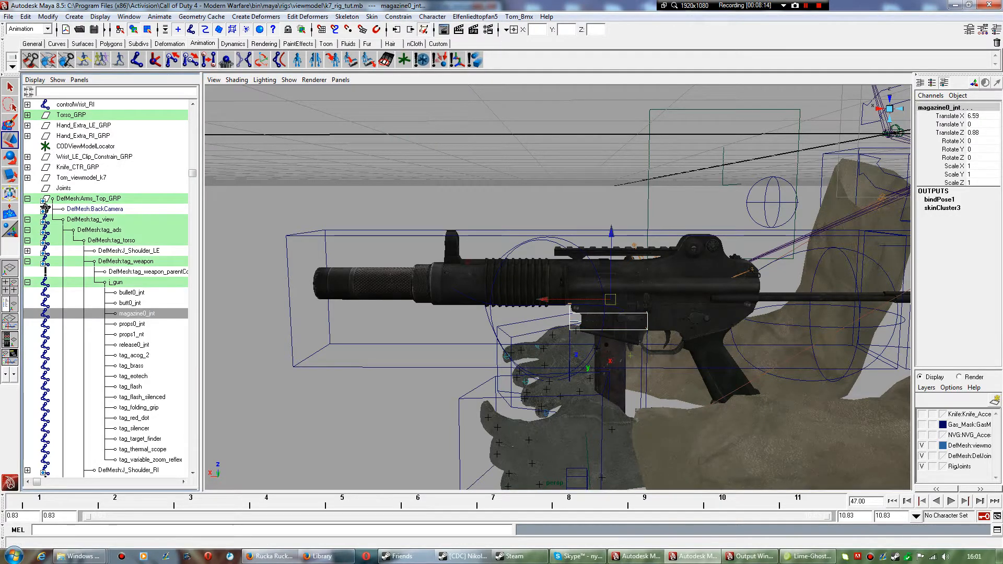
click(398, 16)
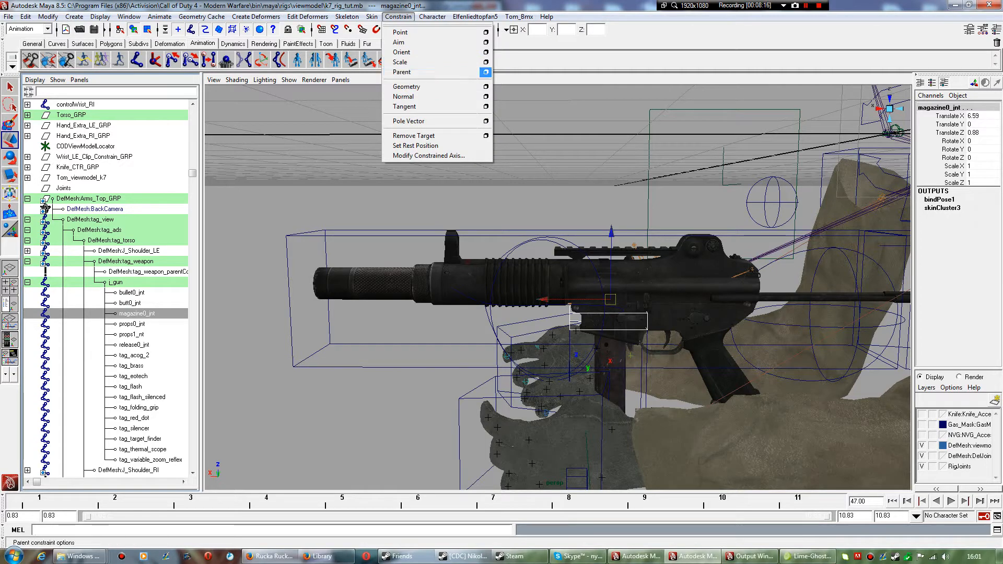
click(486, 72)
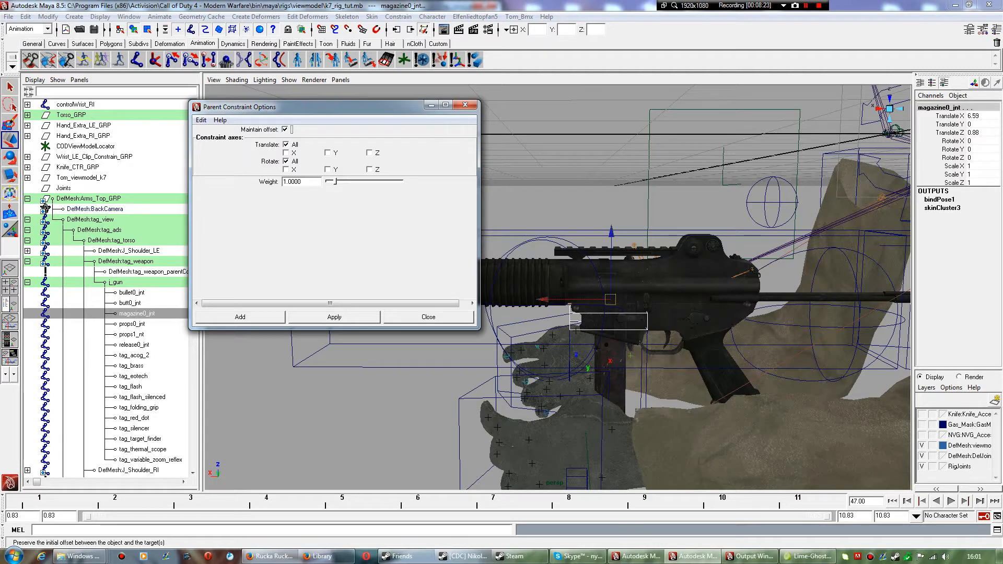
click(284, 129)
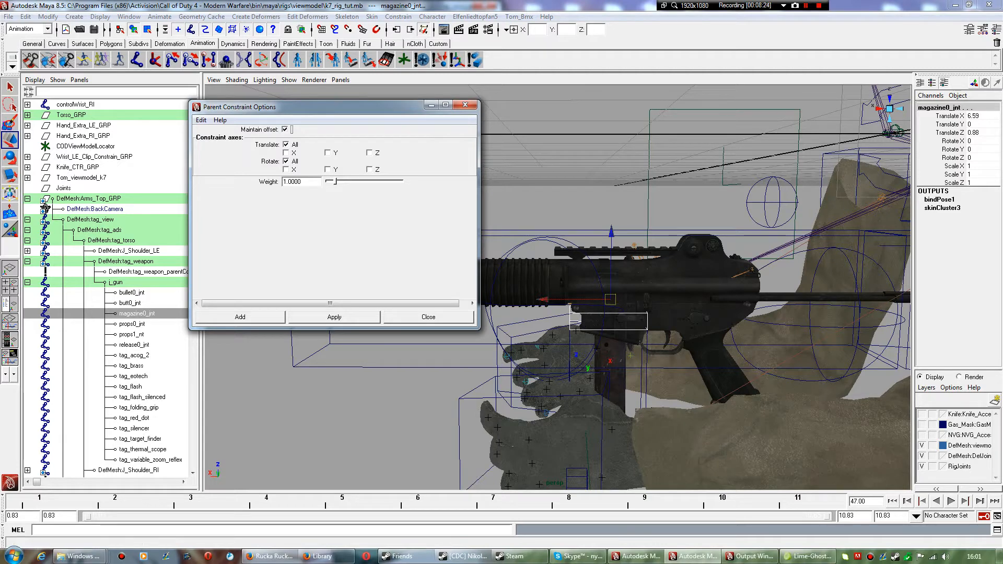
click(334, 317)
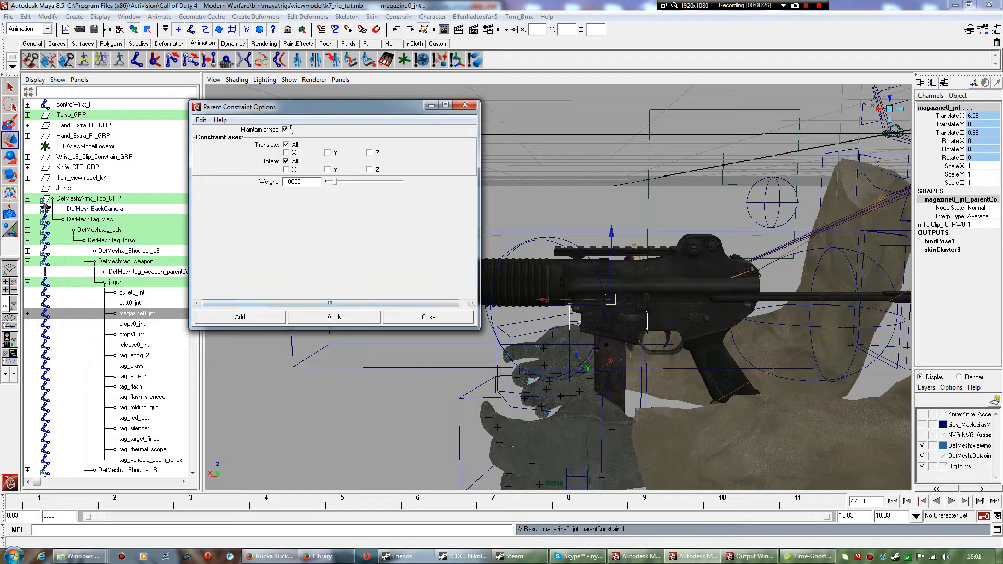
click(428, 316)
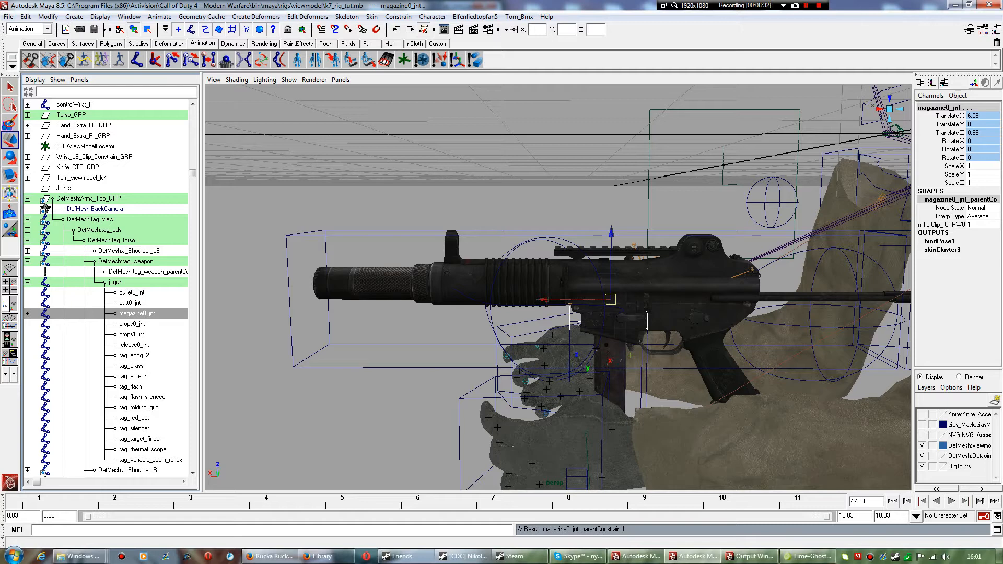
Test-move magazine0_jnt and GunToClip_CTR upward together, and undo the move.
drag(611, 233, 612, 178)
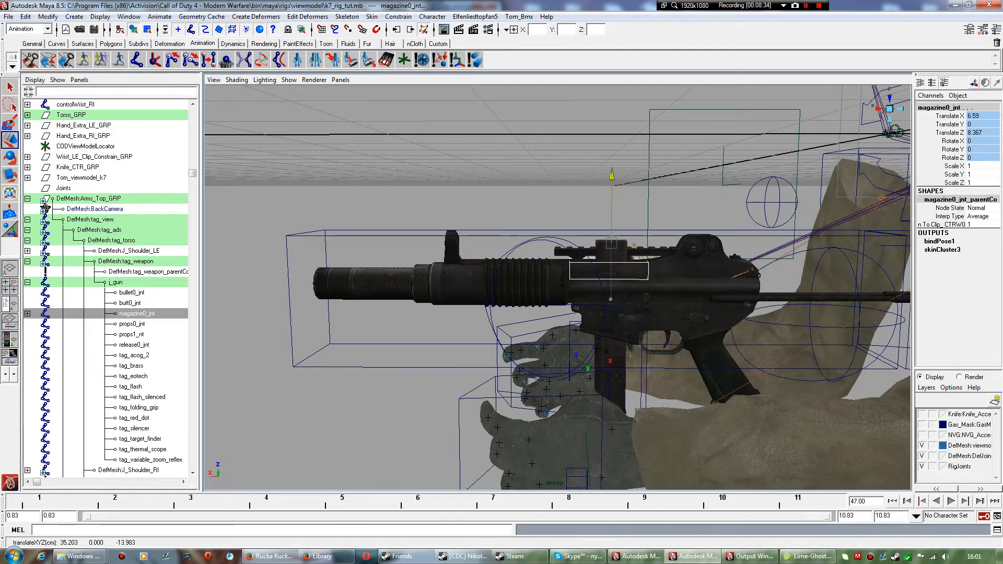
key(ctrl+z)
key(ctrl+z)
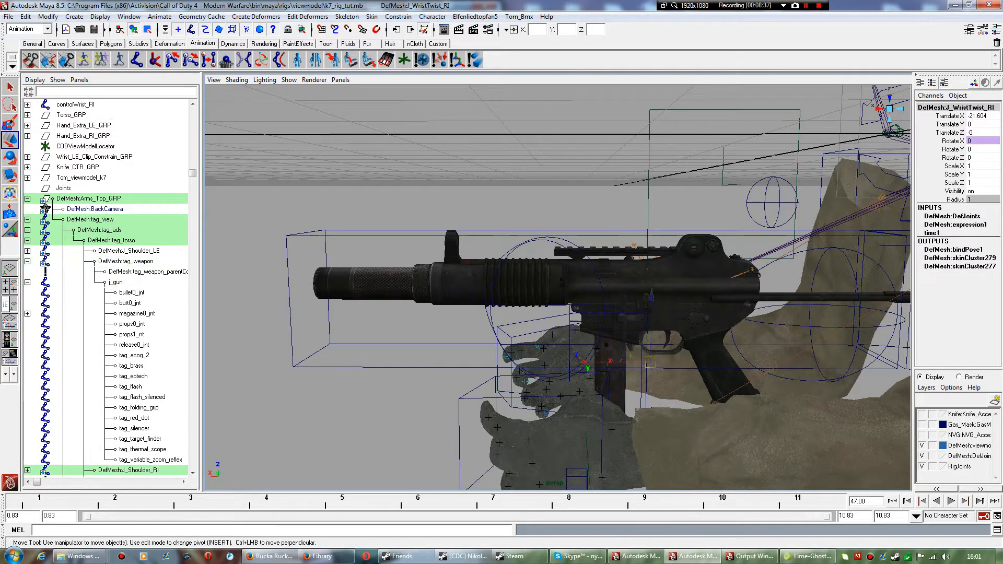
Select Clip_CTR followed by magazine0_jnt and parent-constrain the magazine joint to Clip_CTR as well.
key(ctrl+z)
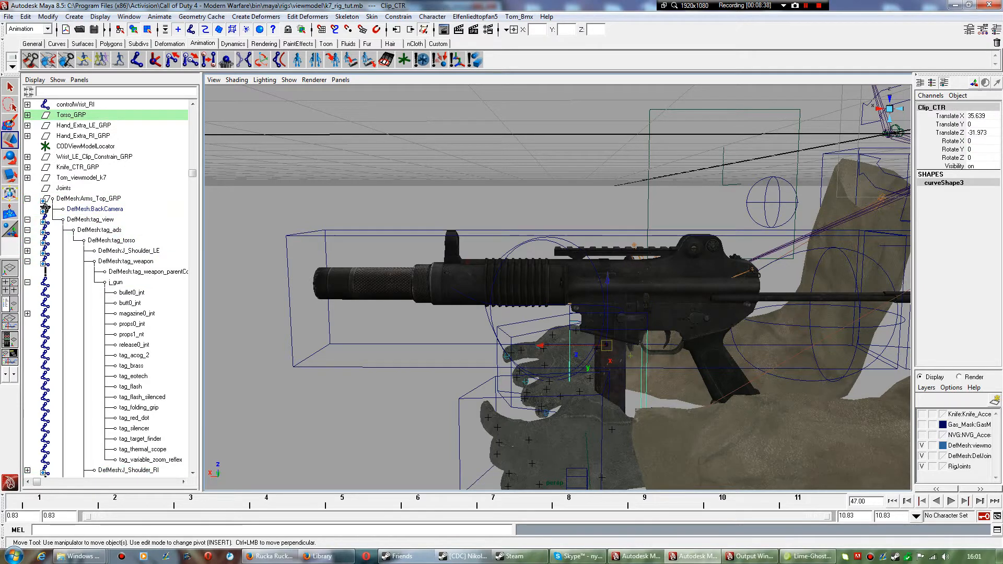
key(ctrl+z)
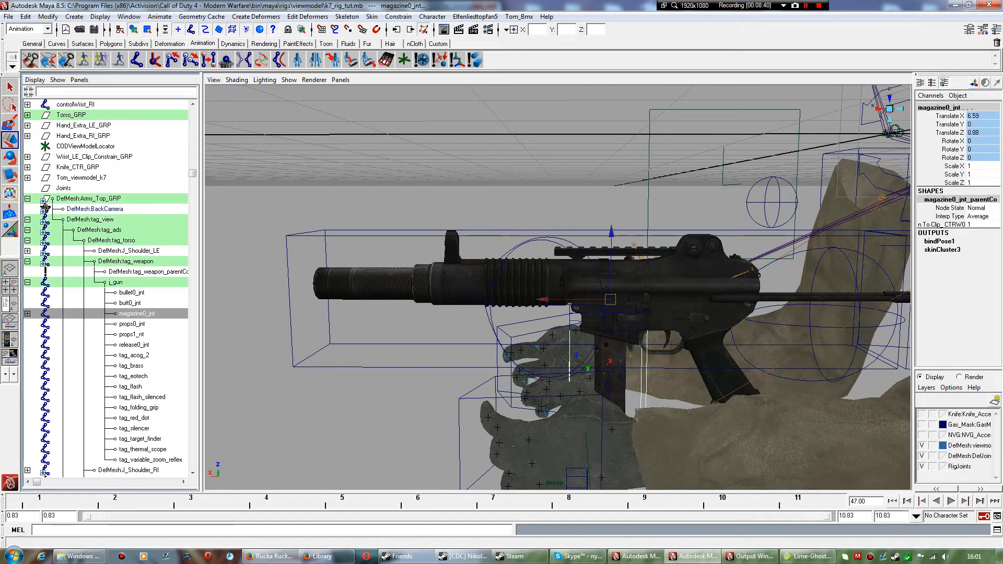
click(398, 16)
click(418, 73)
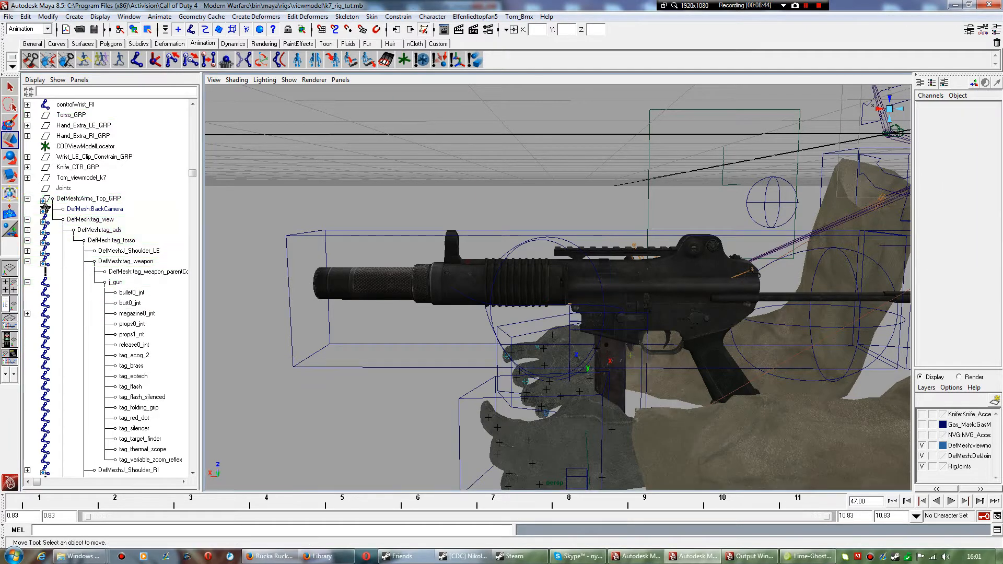
Select Clip_CTR around the magazine, try moving it to test the new constraint, and undo the move.
click(650, 362)
click(647, 366)
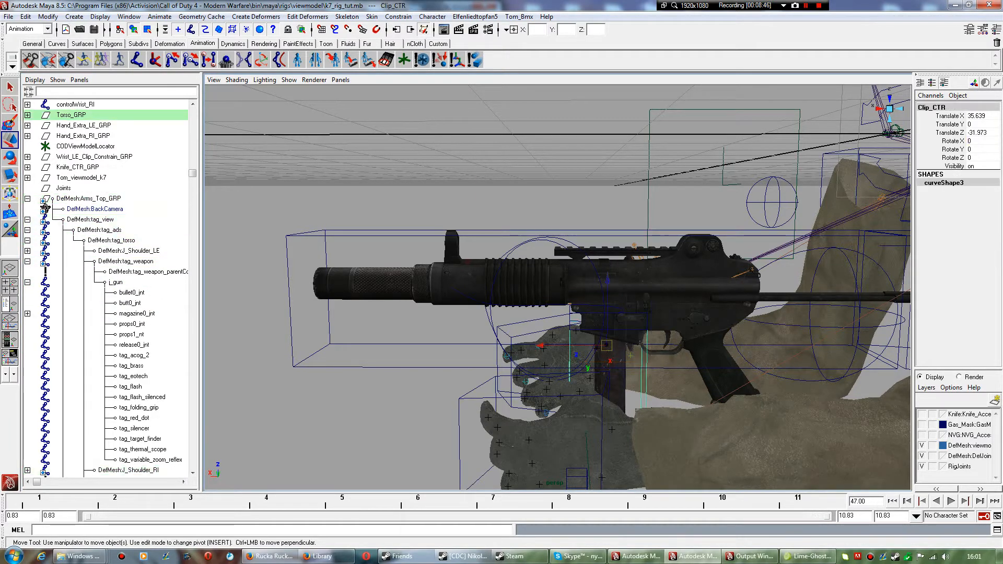
drag(607, 284, 691, 286)
key(ctrl+z)
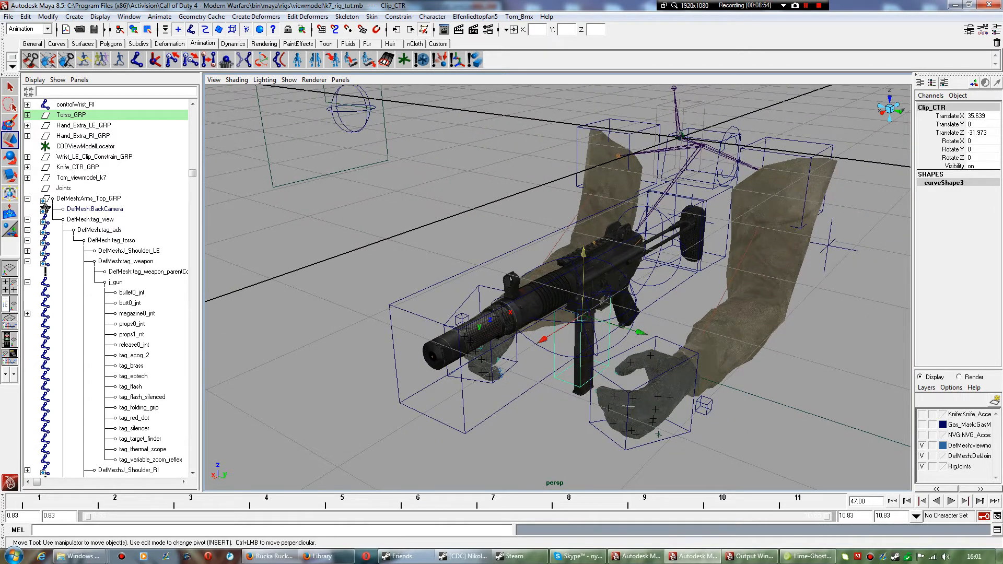
Add a keyable scalar float attribute named TMG to Hand_LE_Extra_CTR.
click(703, 405)
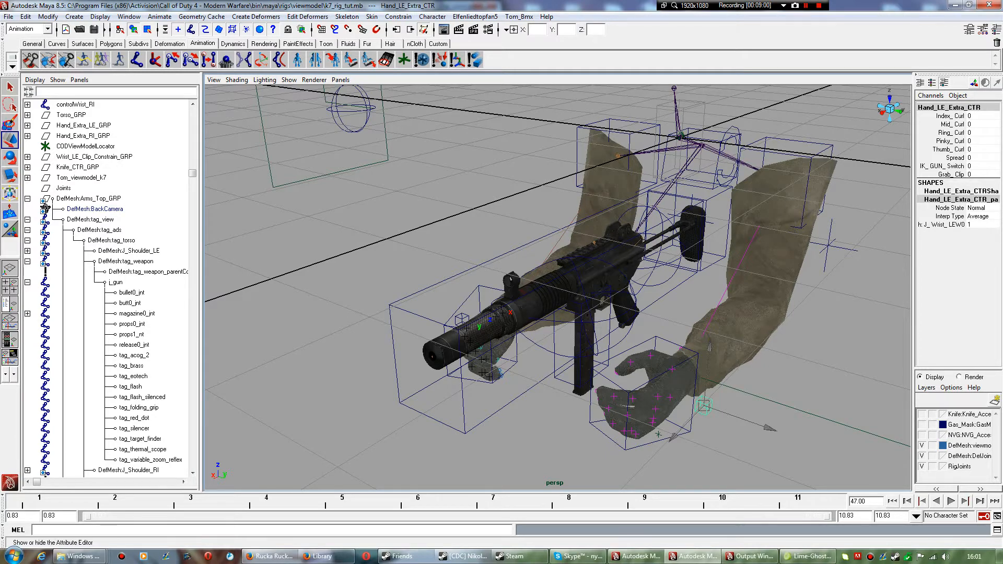
click(969, 30)
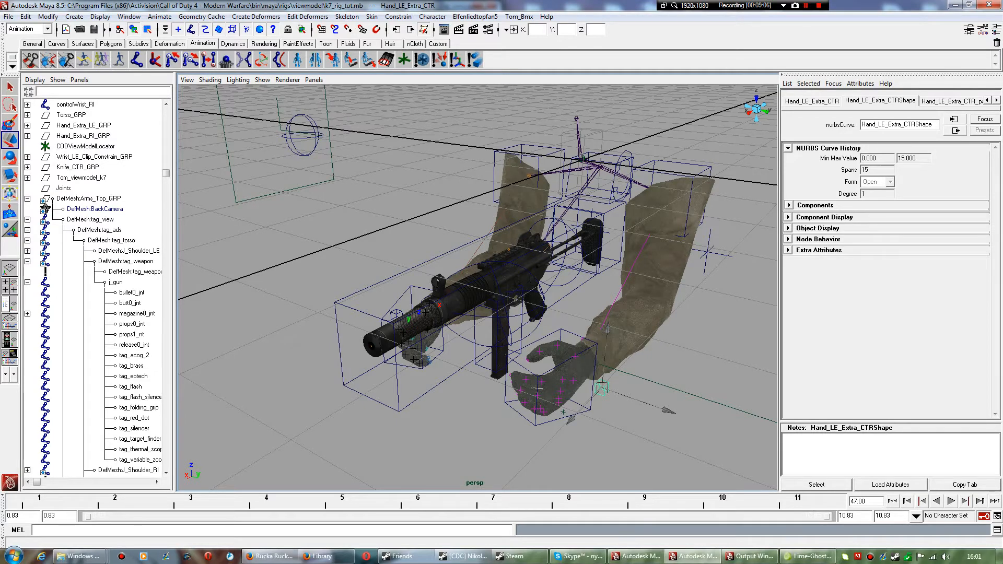
click(859, 83)
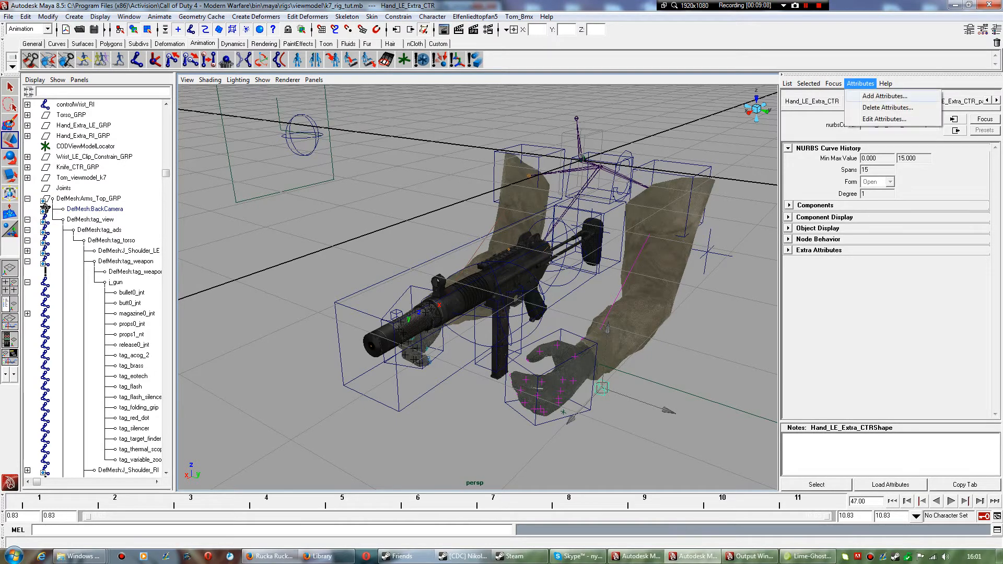
click(884, 96)
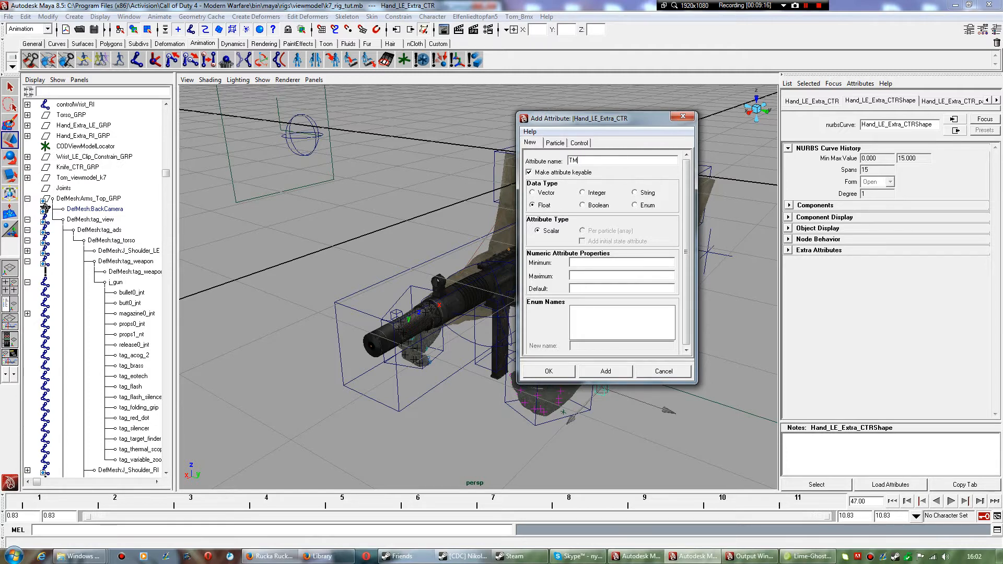
key(ctrl+a)
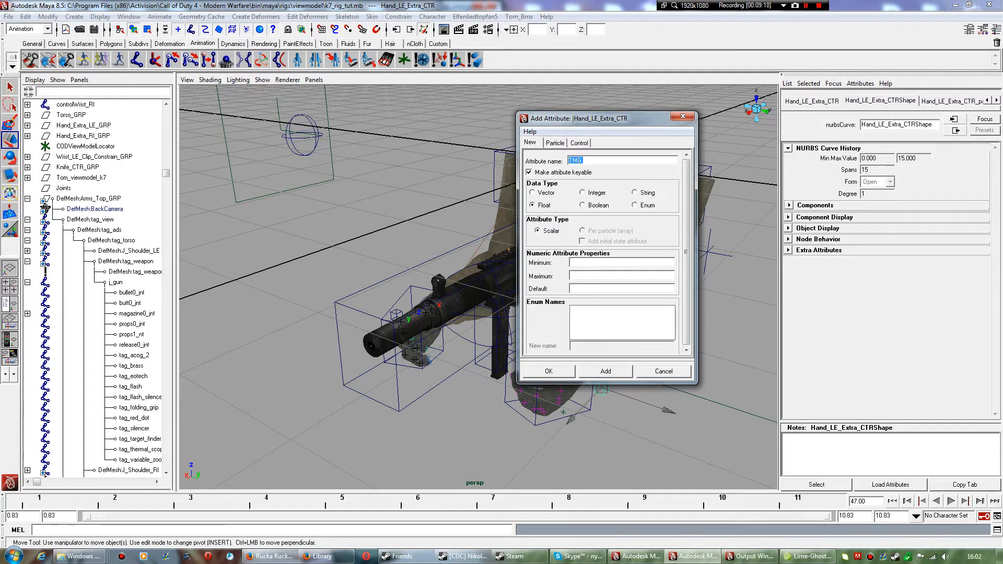
key(Return)
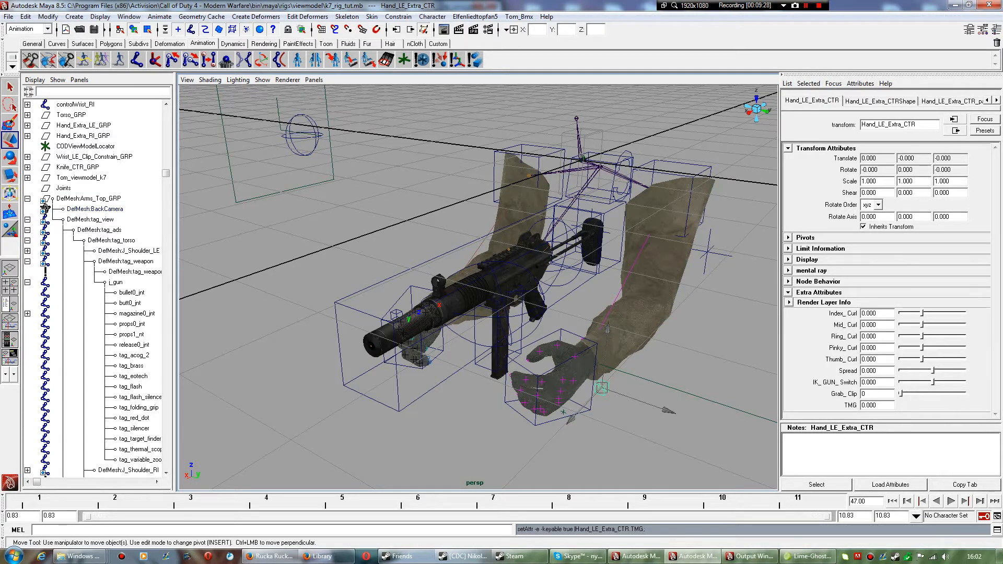
Clear the selection and open the Set Driven Key window.
scroll(478, 288, up, 3)
alt+drag(477, 287, 416, 273)
click(423, 230)
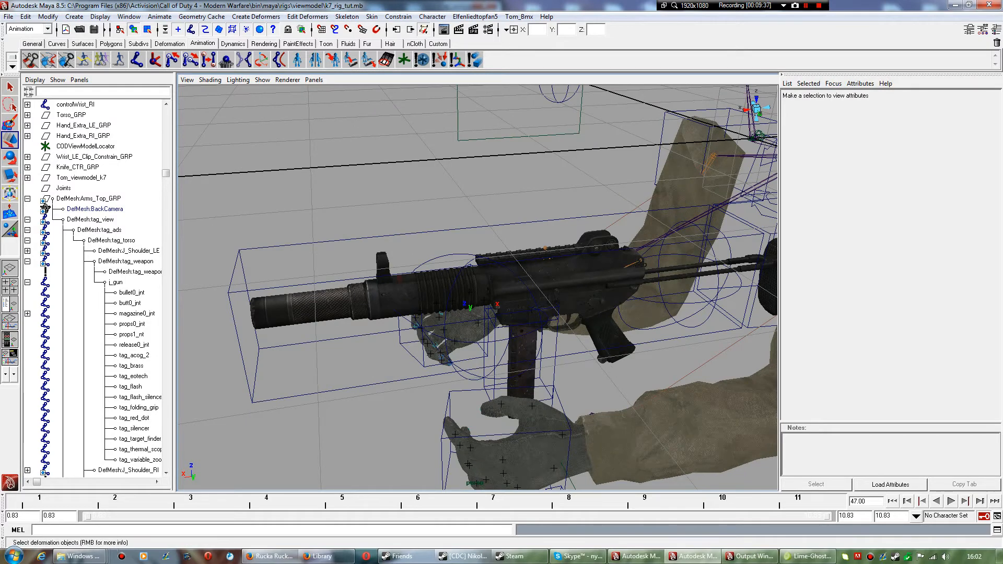
click(160, 16)
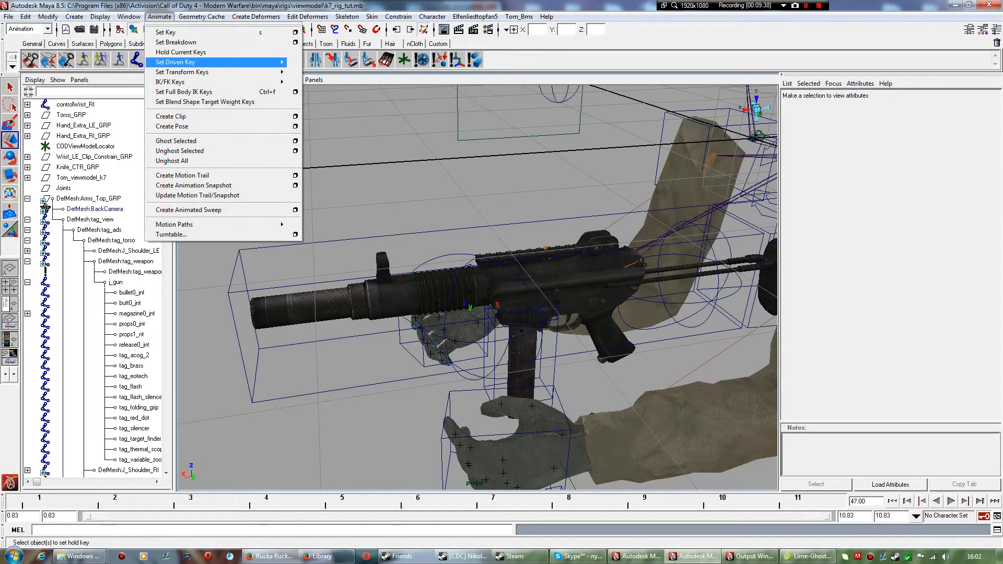
mouse_move(220, 61)
click(313, 63)
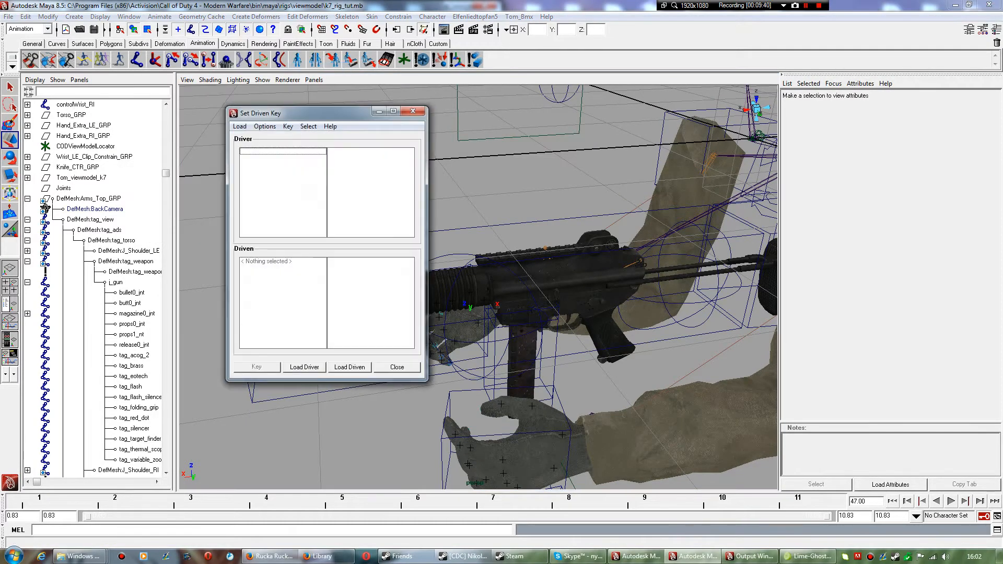
Switch the menu set to Polygons and back to Animation.
click(28, 29)
click(19, 48)
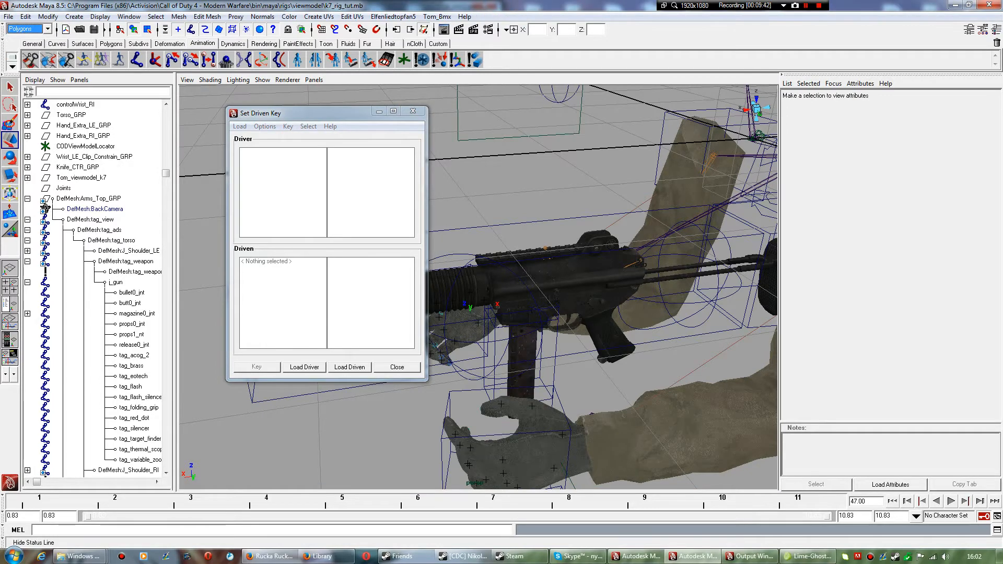
click(29, 29)
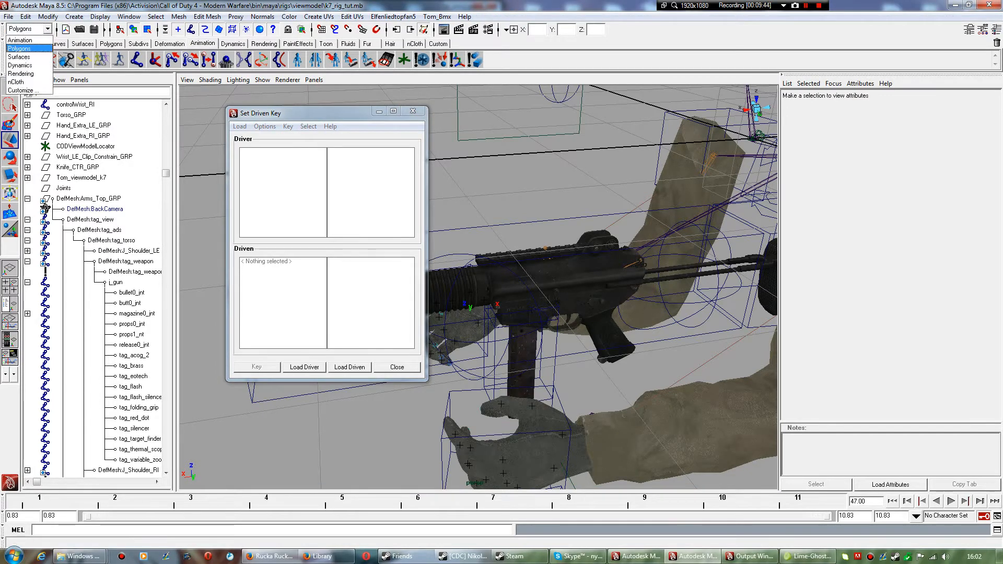
click(21, 38)
click(159, 16)
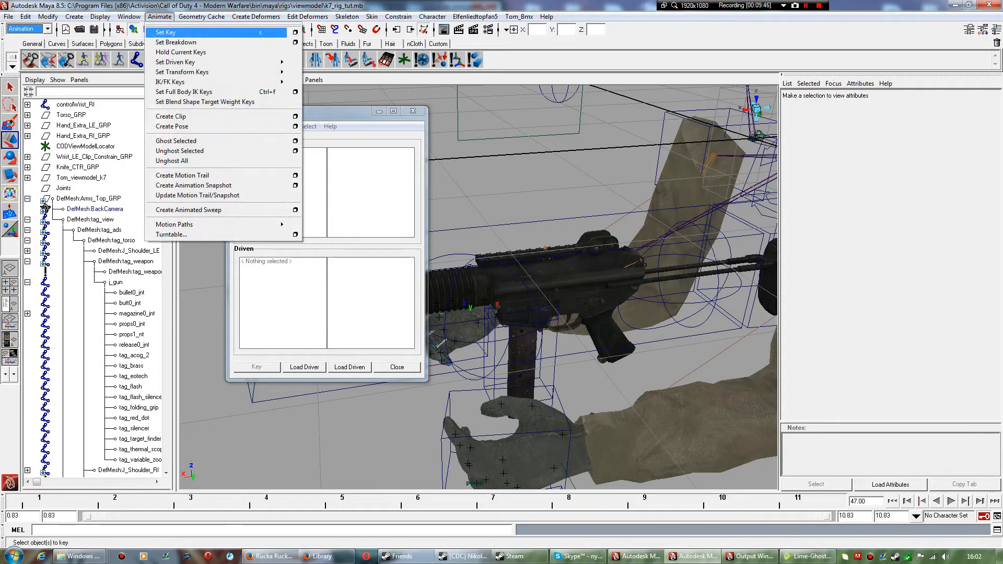
mouse_move(432, 16)
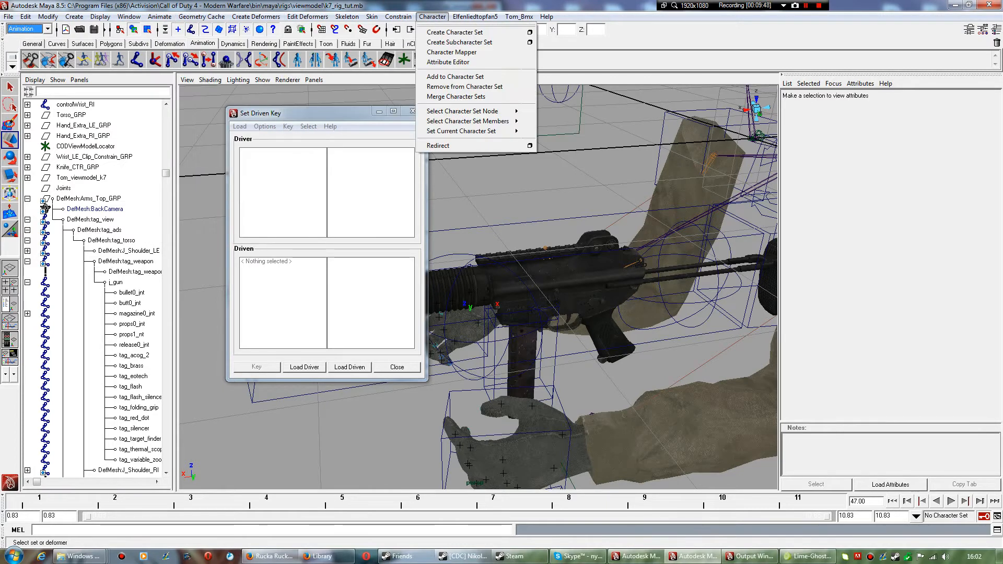
Load the parent constraint under magazine0_jnt as the driven object for the driven key.
click(293, 113)
drag(292, 113, 291, 91)
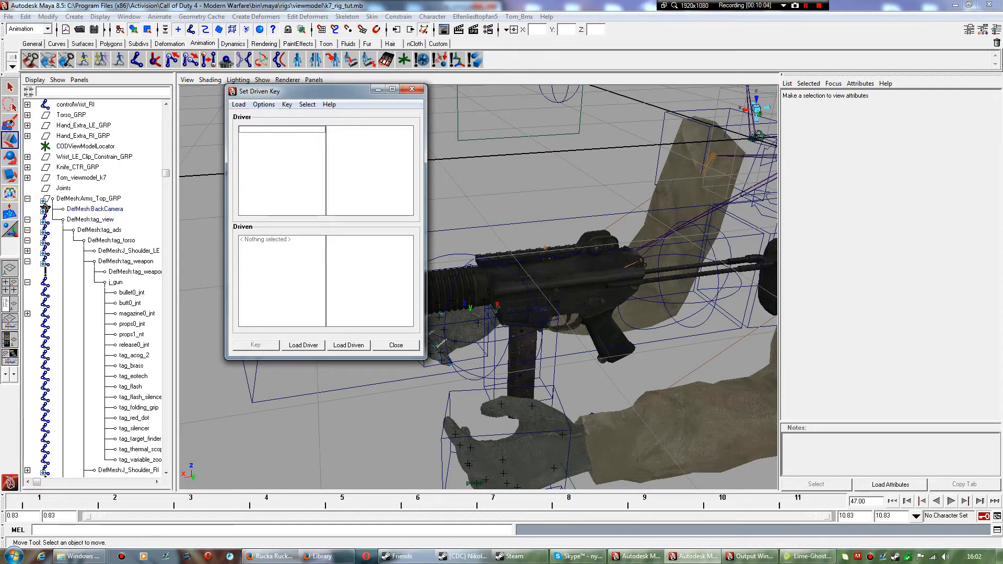
click(27, 313)
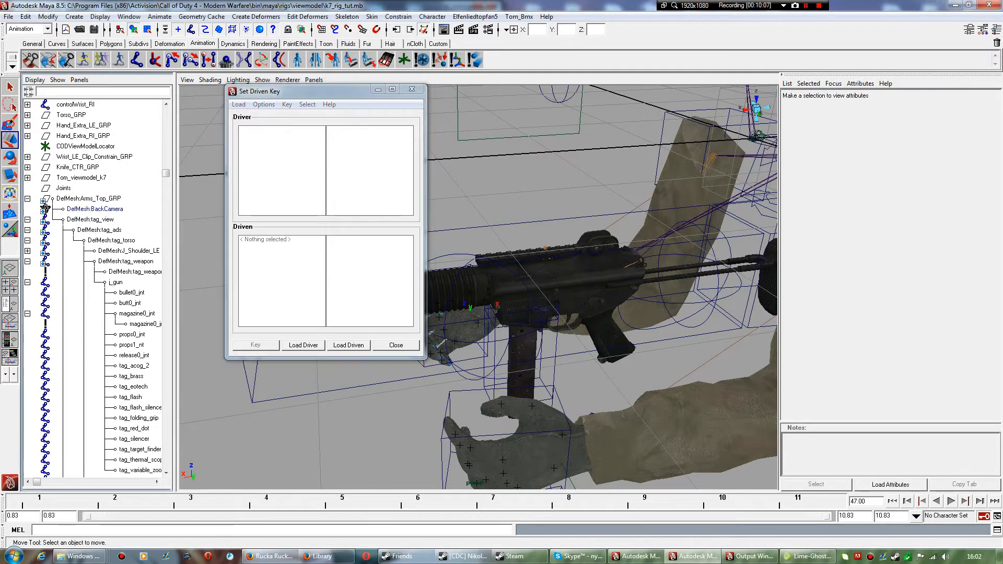
click(144, 324)
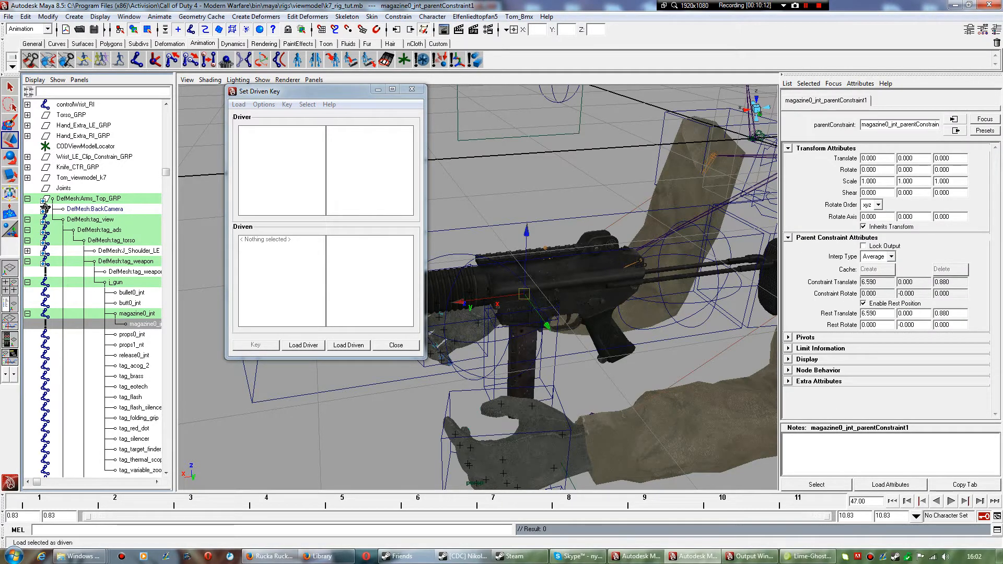
click(348, 344)
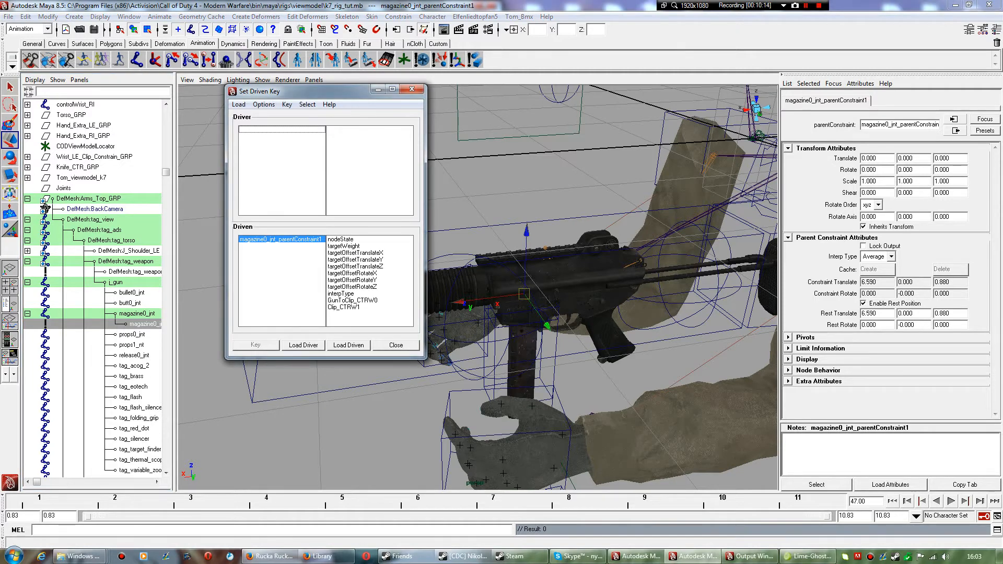
Load Hand_LE_Extra_CTR as the driver and pair its TMG attribute with the driven weights GunToClip_CTRW0 and Clip_CTRW1.
alt+drag(574, 313, 621, 261)
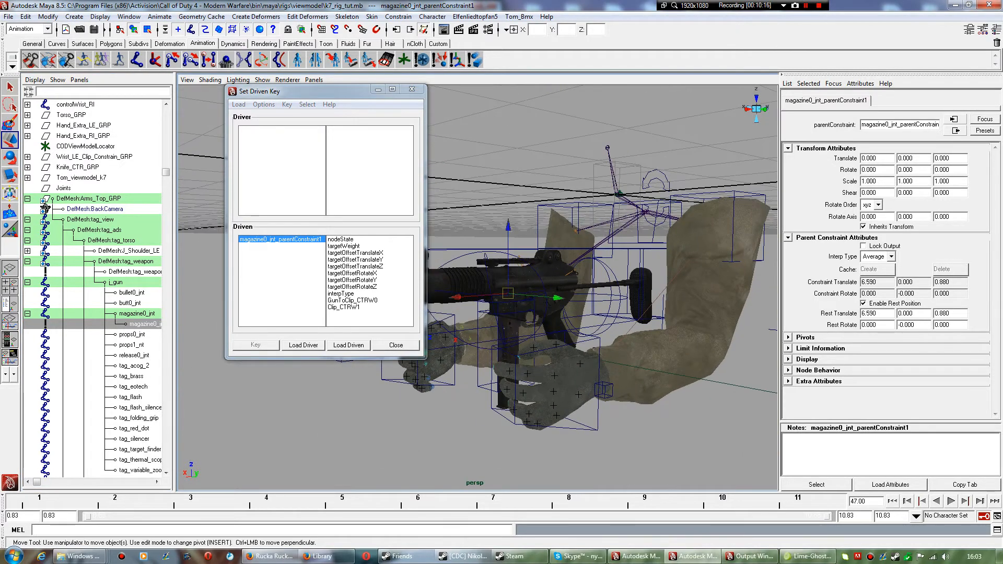
click(603, 390)
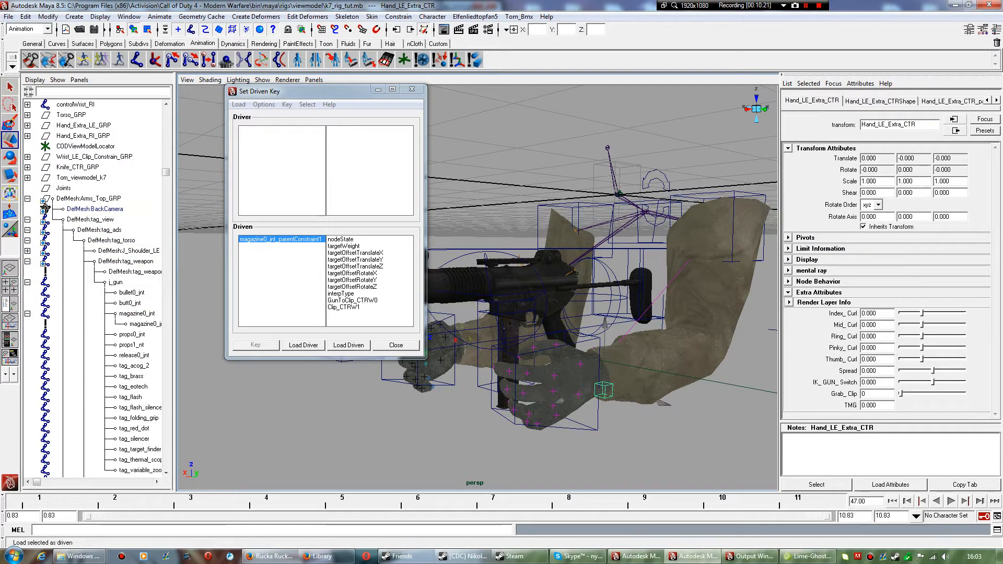
click(303, 345)
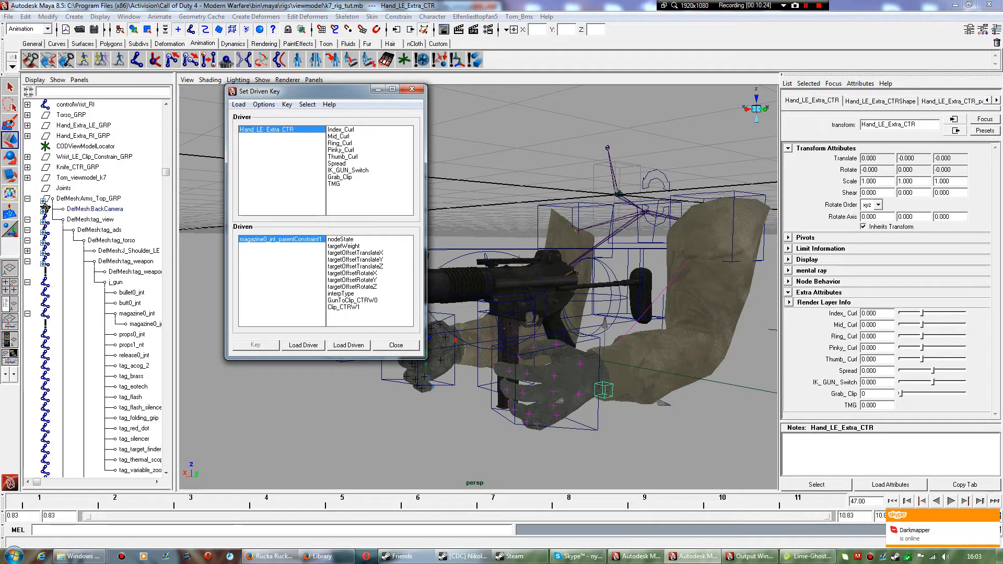
click(339, 177)
click(334, 184)
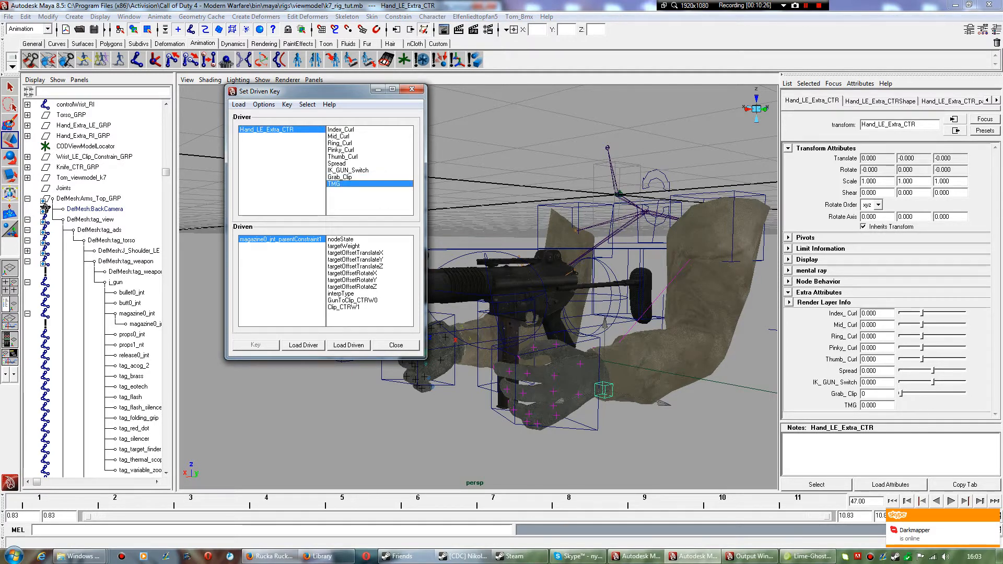
click(352, 301)
shift+click(343, 307)
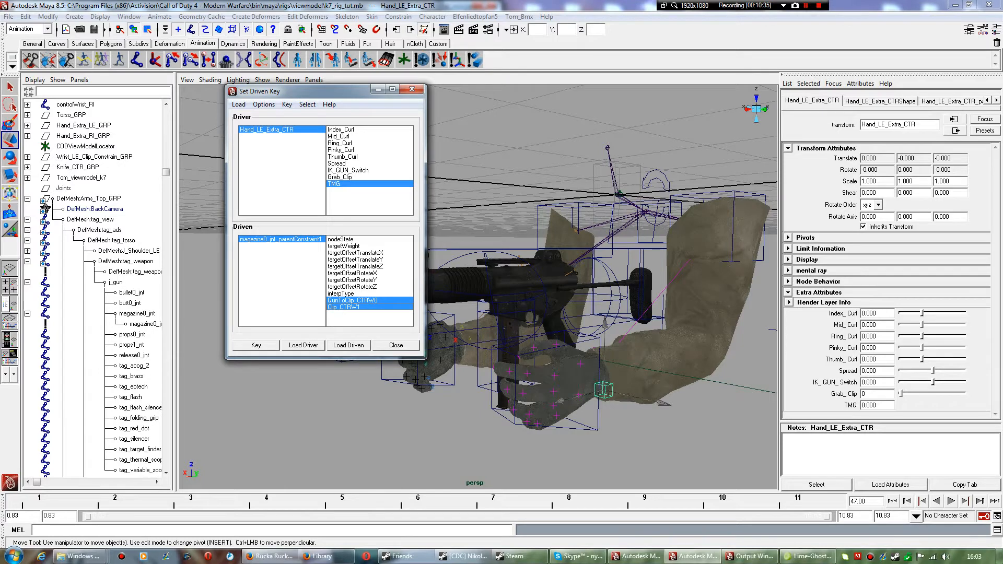
Examine where GunToClip_CTR and Clip_CTR sit in the hierarchy by expanding Torso_GRP down to their groups under GunBase_CTR.
click(506, 306)
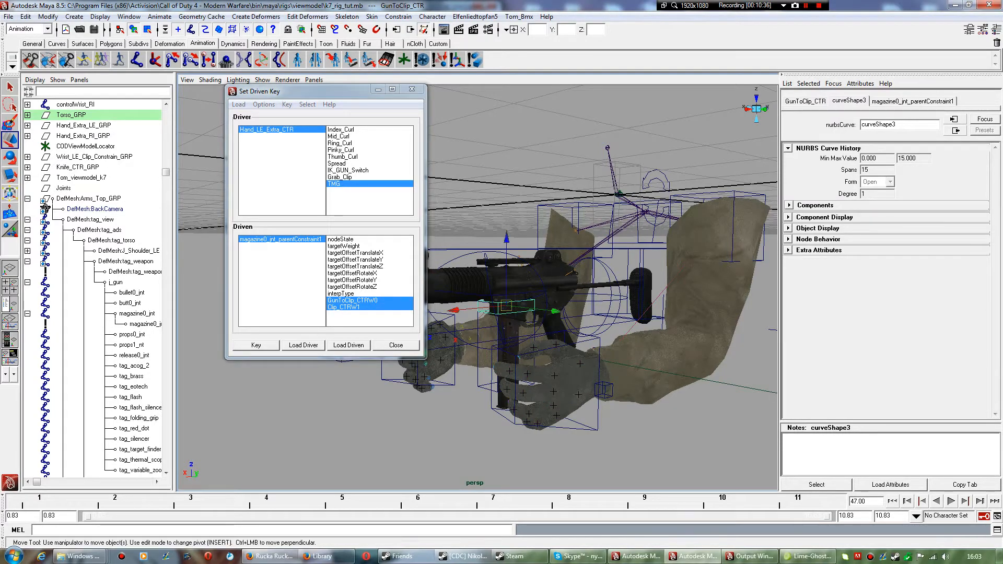
scroll(95, 287, up, 2)
scroll(96, 287, up, 1)
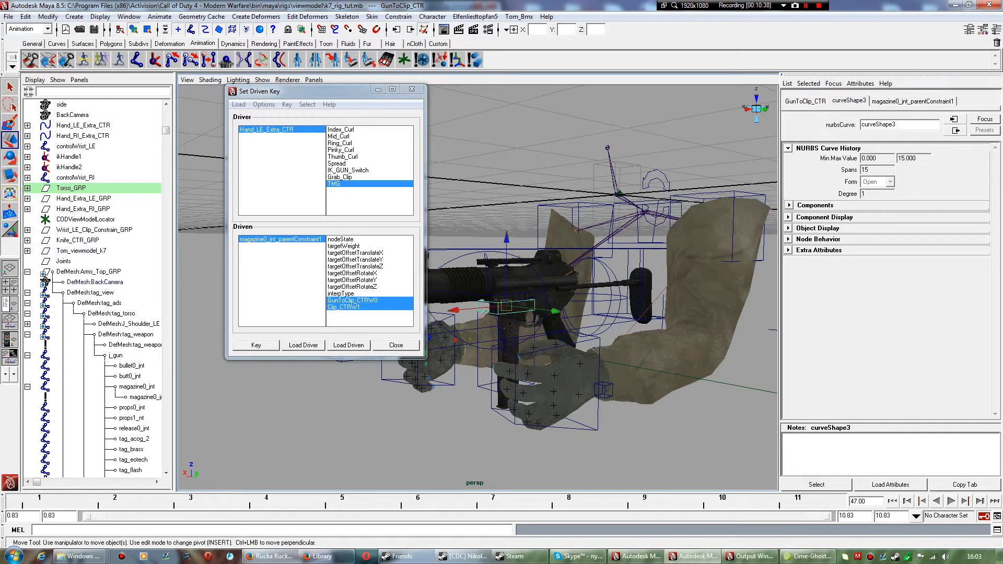
click(27, 188)
click(27, 199)
click(27, 251)
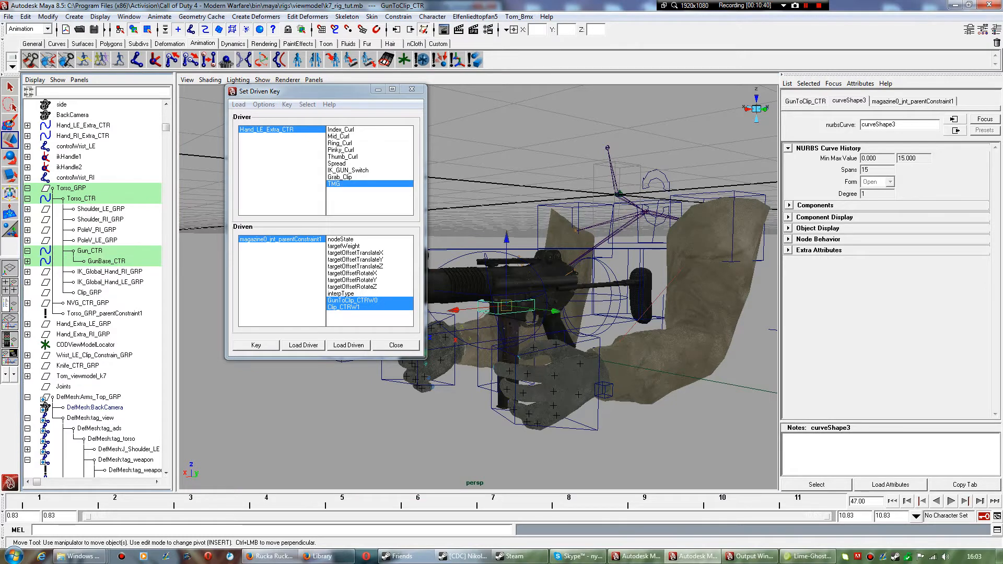
click(27, 261)
click(27, 313)
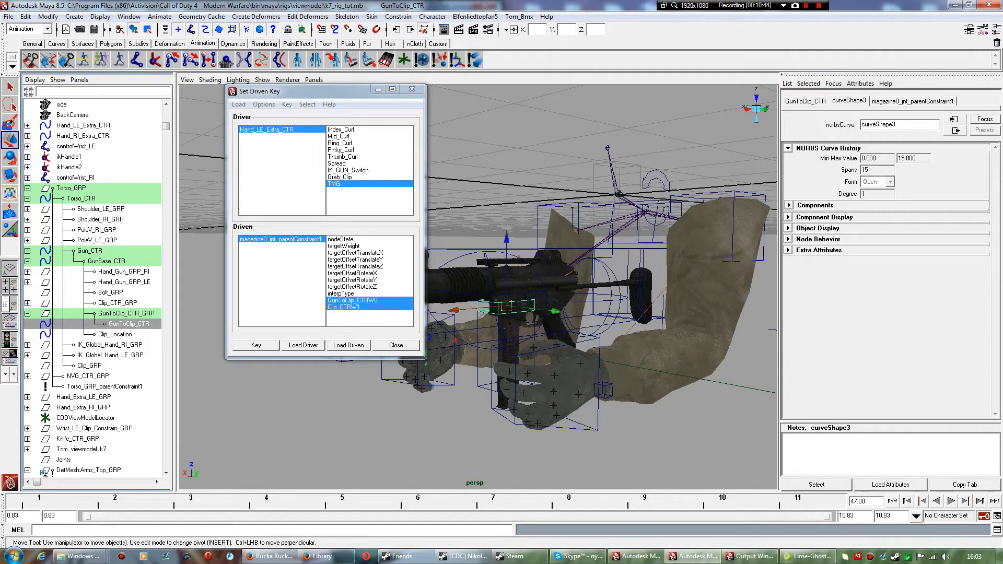
click(27, 303)
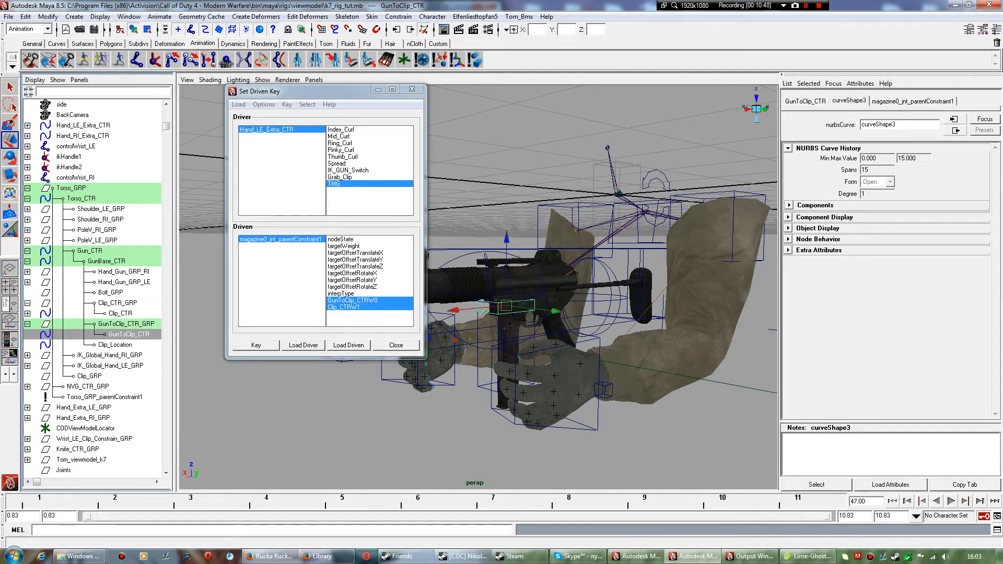
scroll(45, 290, down, 6)
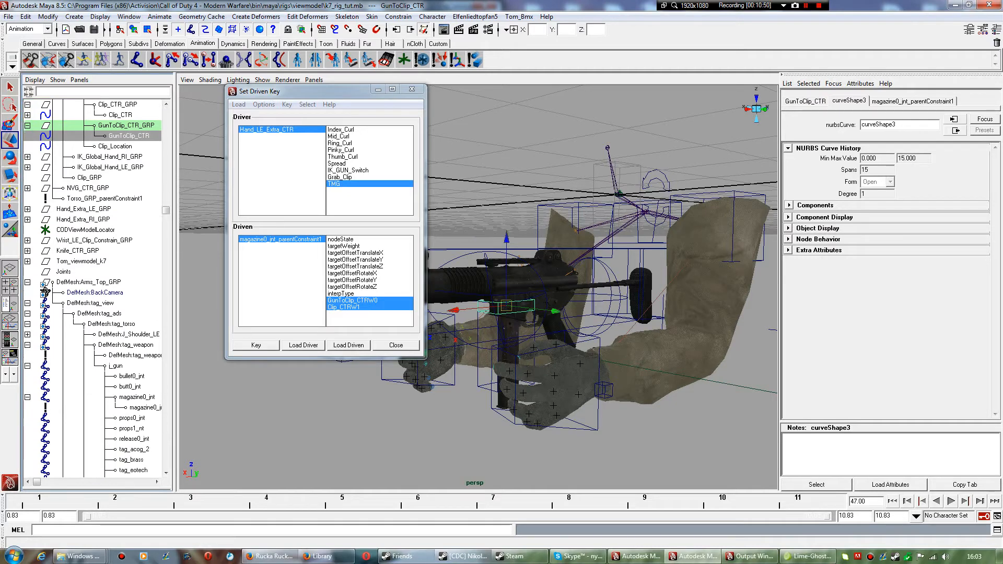
Set the magazine parent constraint's GunToClip_CTRW0 weight to 2 and its Clip_CTRW1 weight to 0.
click(144, 407)
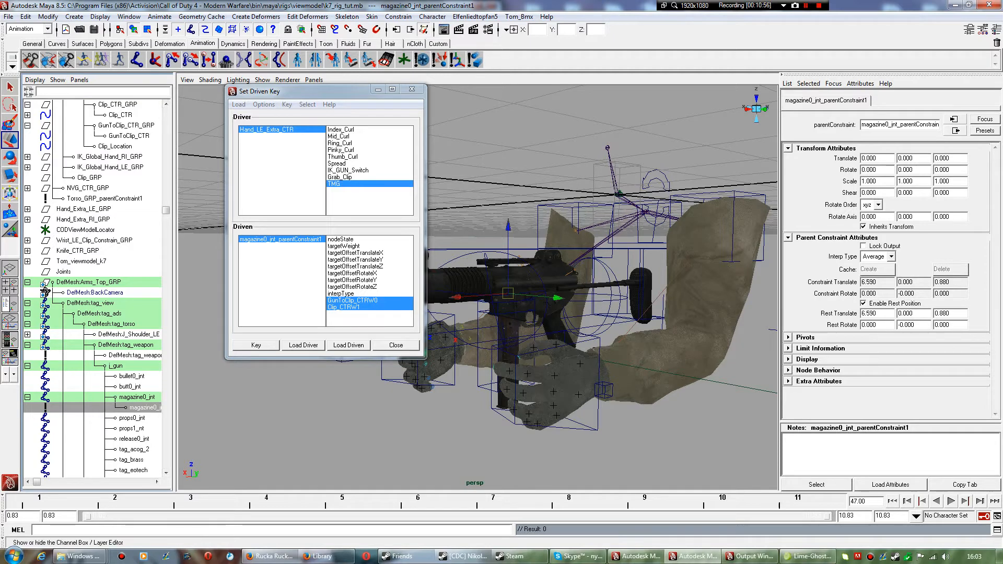
click(995, 29)
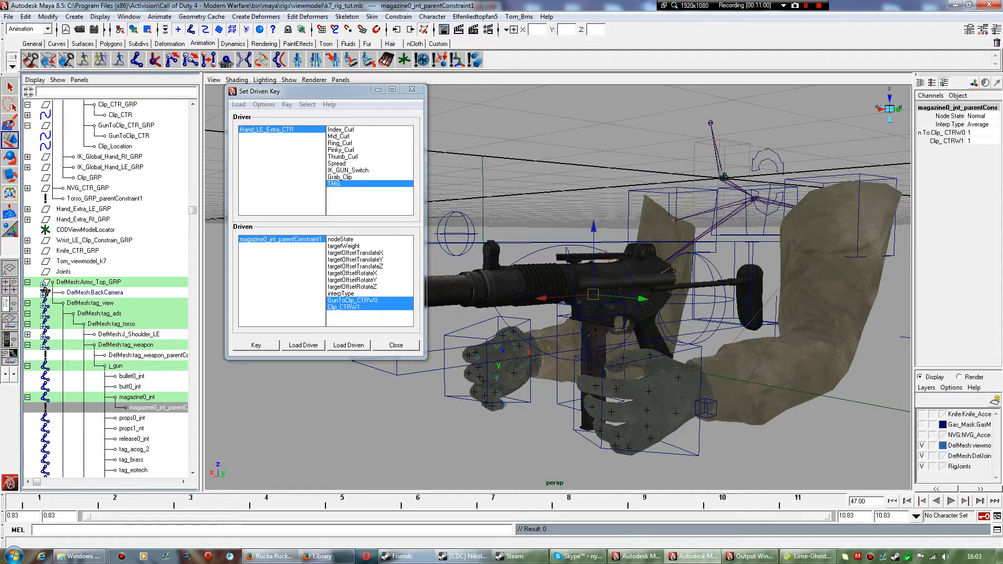
click(981, 132)
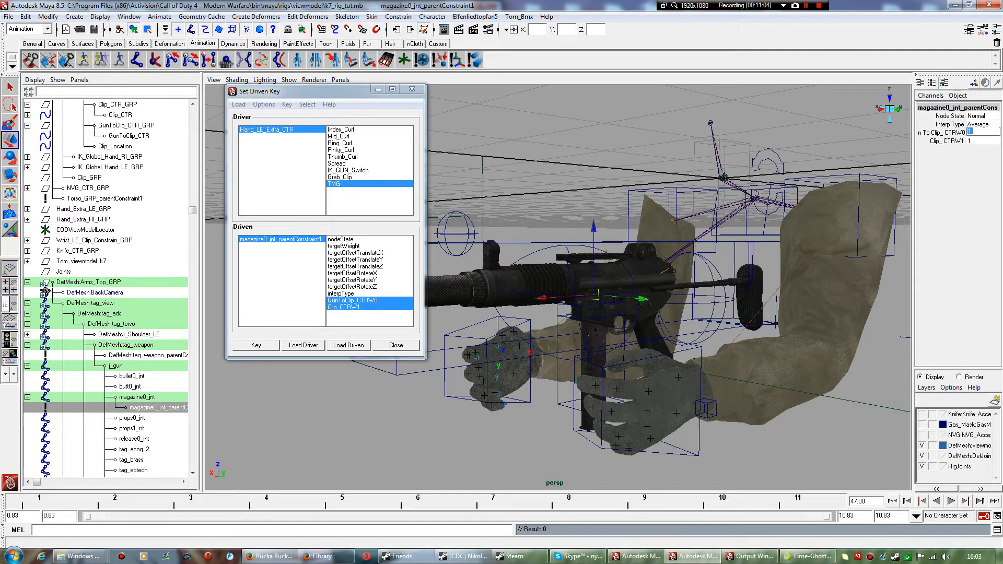
text(0)
key(Tab)
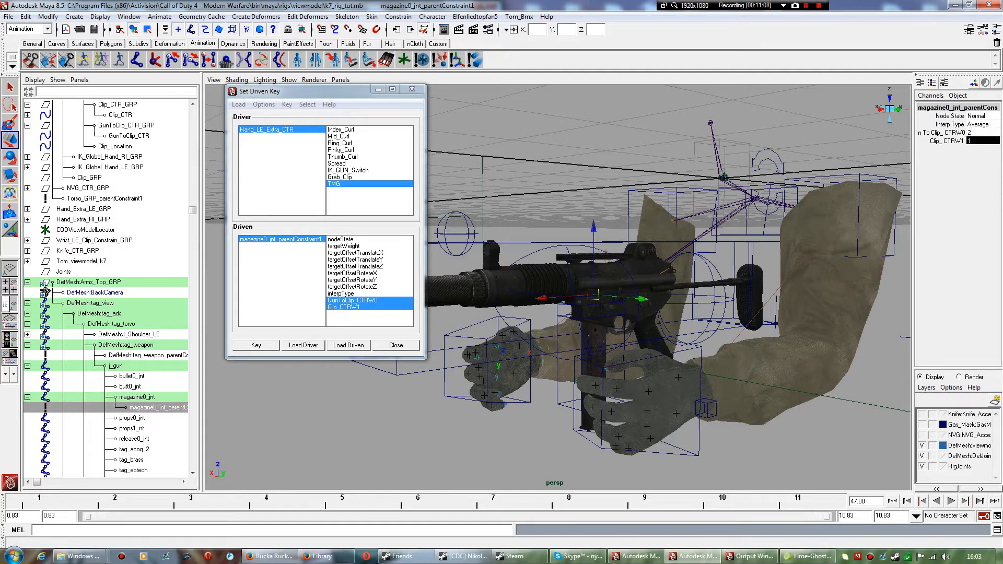
key(BackSpace)
key(Return)
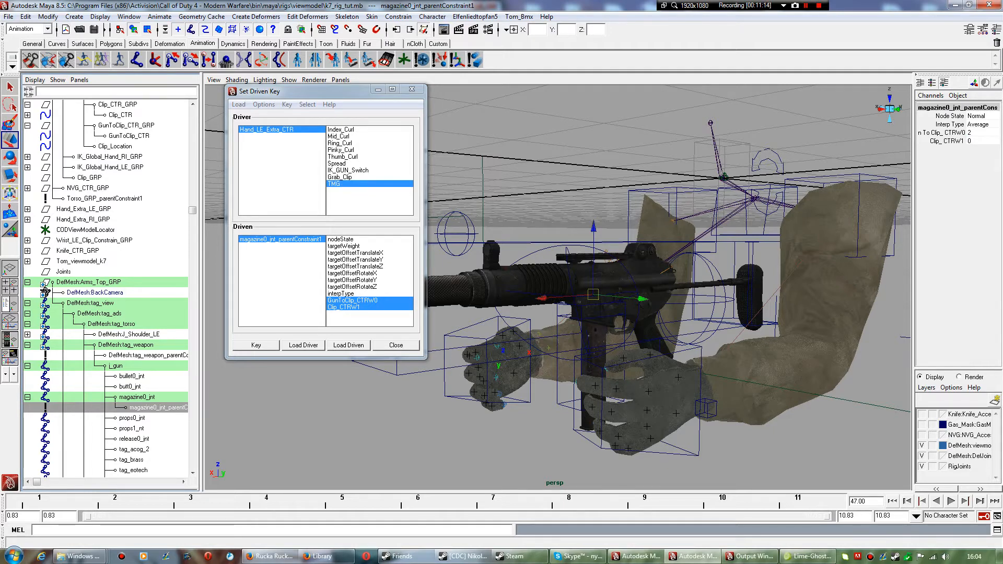
Set TMG on Hand_LE_Extra_CTR to 2 and key it against the magazine constraint's selected weights.
click(705, 408)
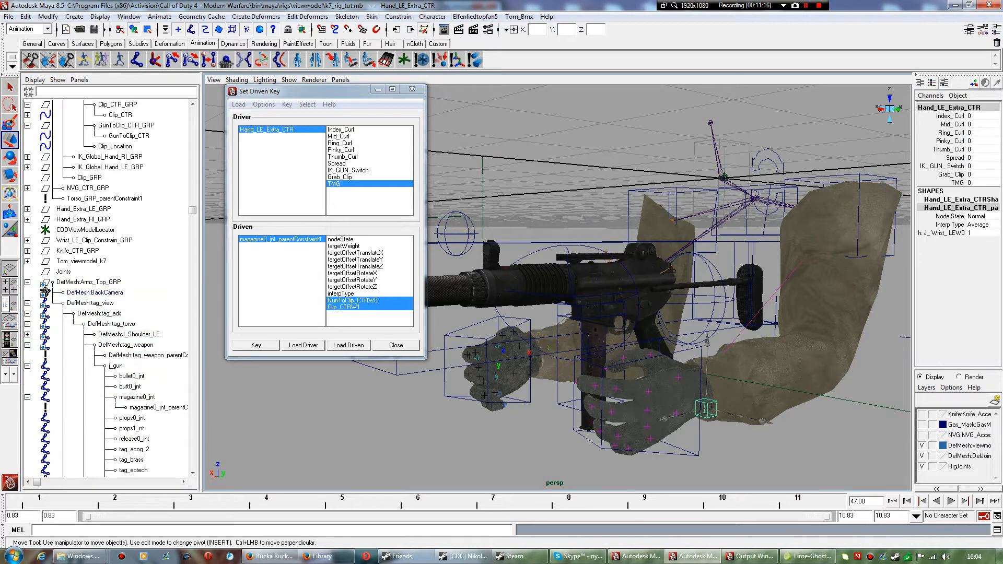
click(981, 182)
text(3)
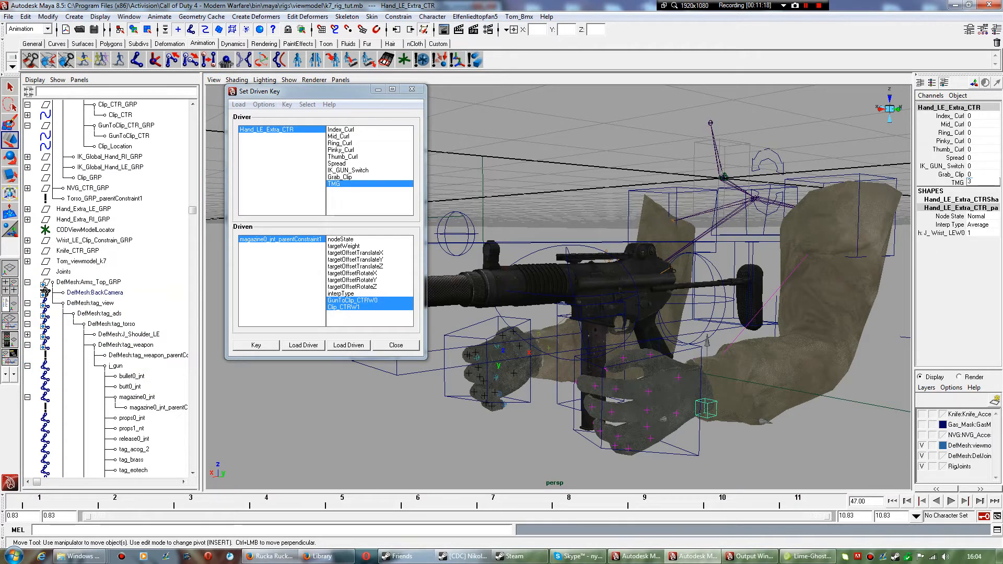
key(BackSpace)
text(2)
key(Return)
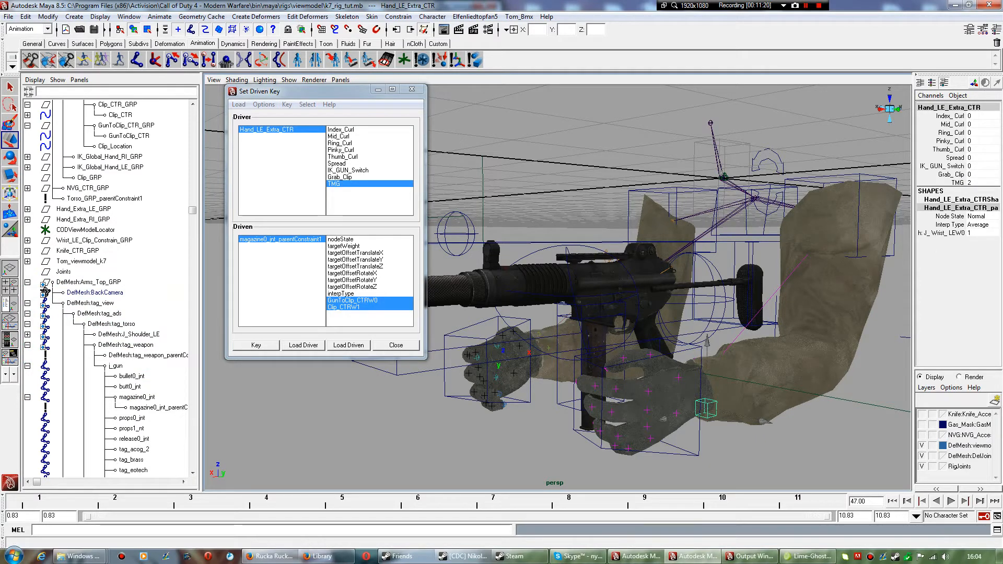
click(256, 345)
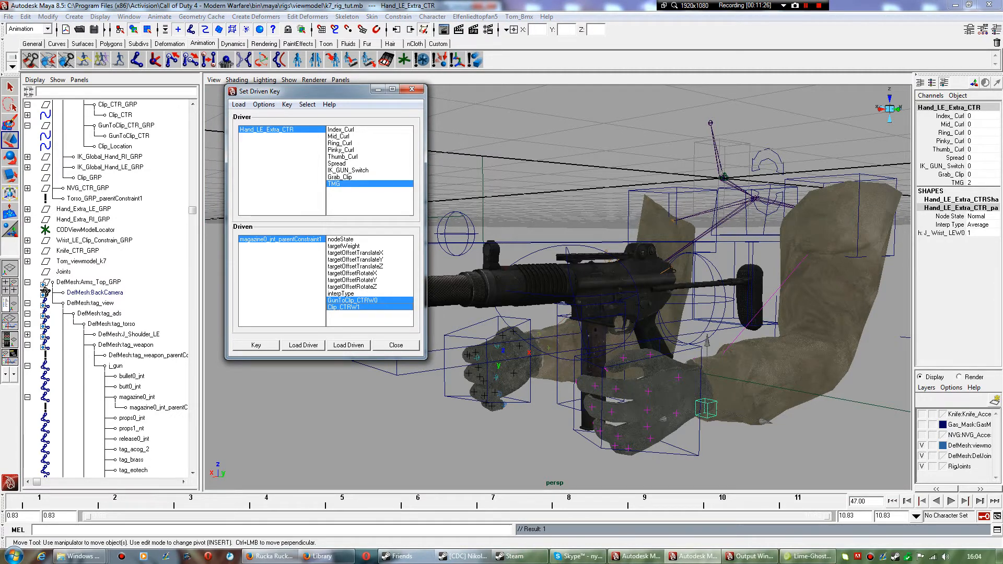
Set TMG to 0 and the magazine constraint's GunToClip_CTRW0 weight to 0, and key this driver-driven relationship.
click(982, 182)
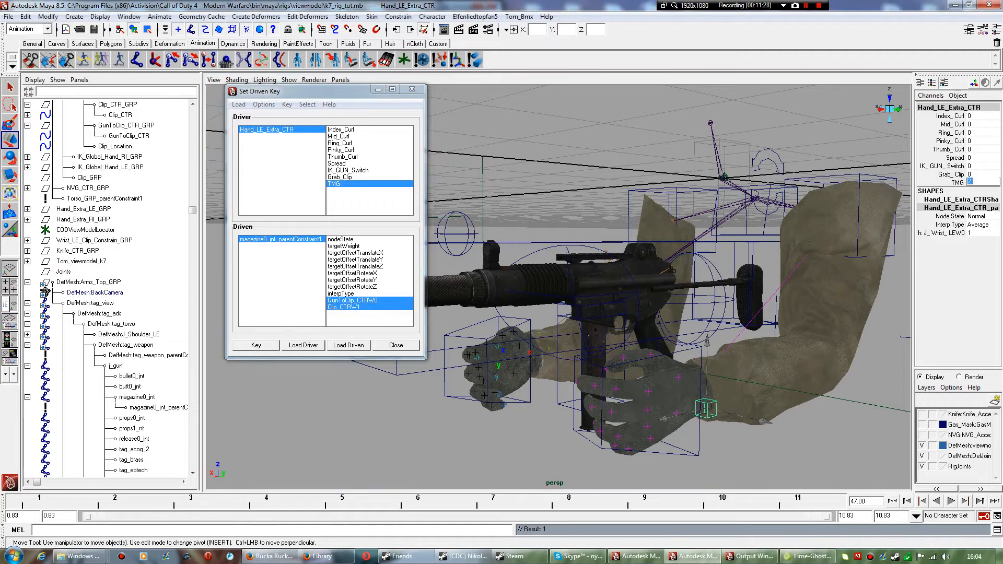
text(0)
key(Return)
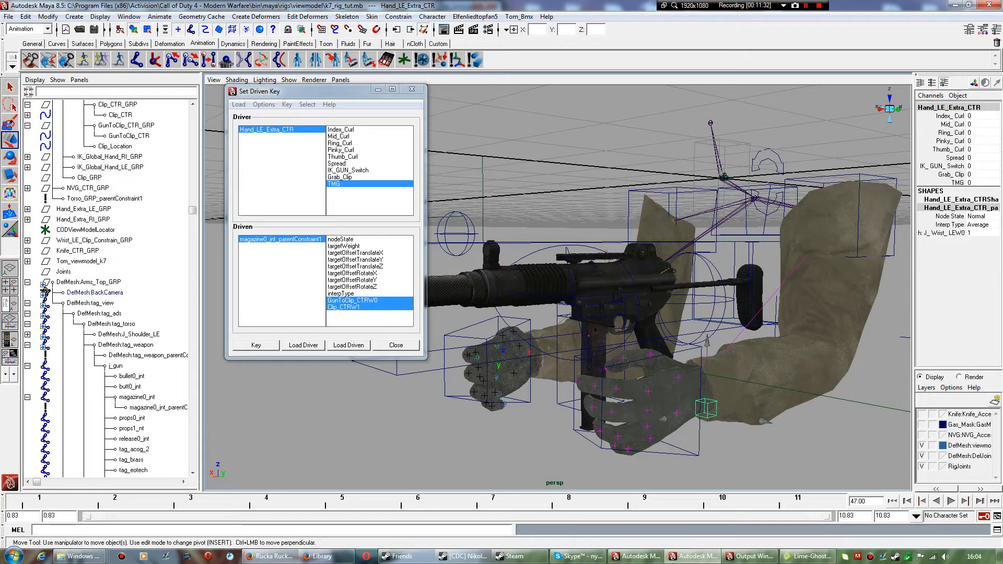
click(280, 239)
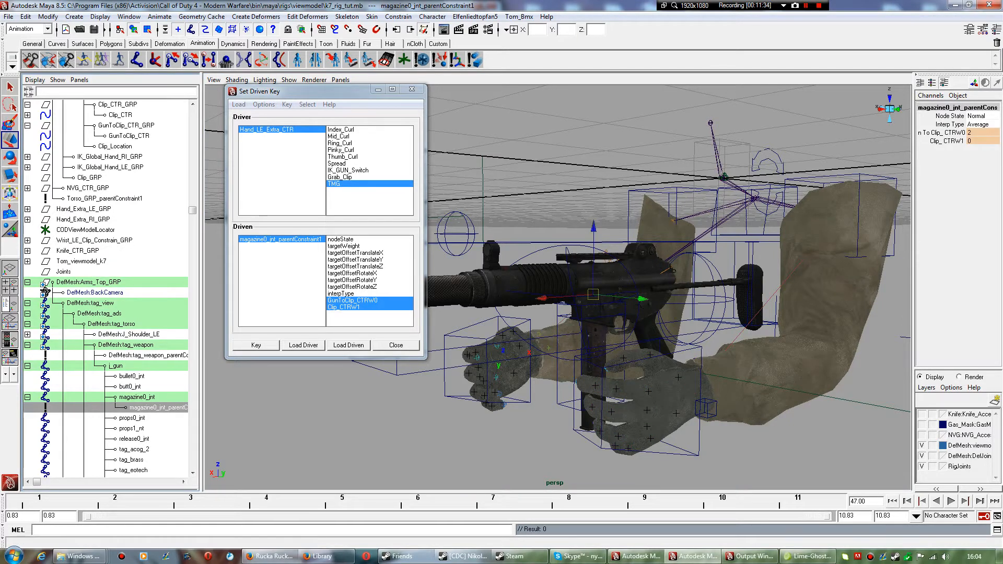
click(981, 132)
key(BackSpace)
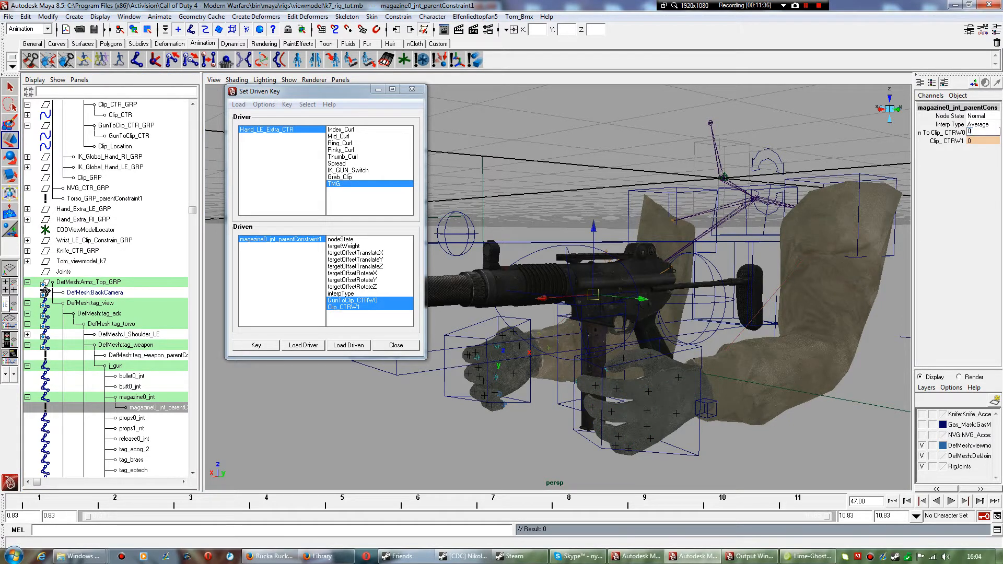
text(0)
key(Return)
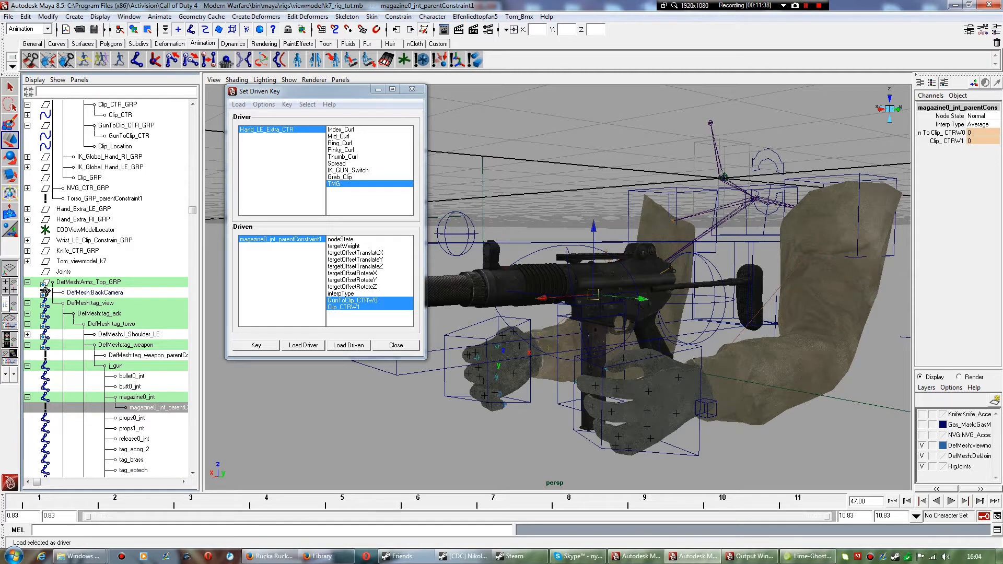
click(256, 345)
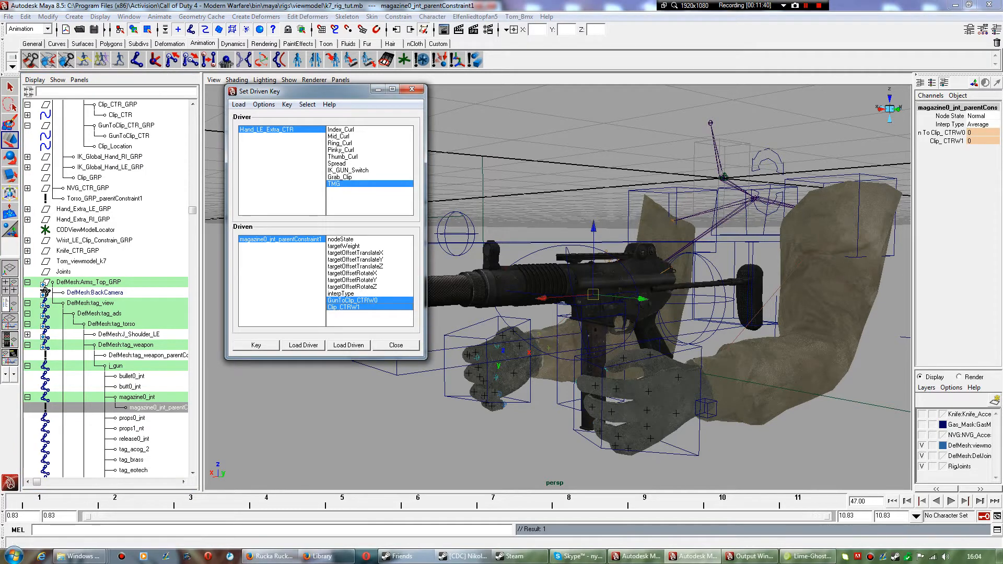
Test-move GunToClip_CTR with TMG at 0 to check the magazine's response, and undo the move.
click(570, 313)
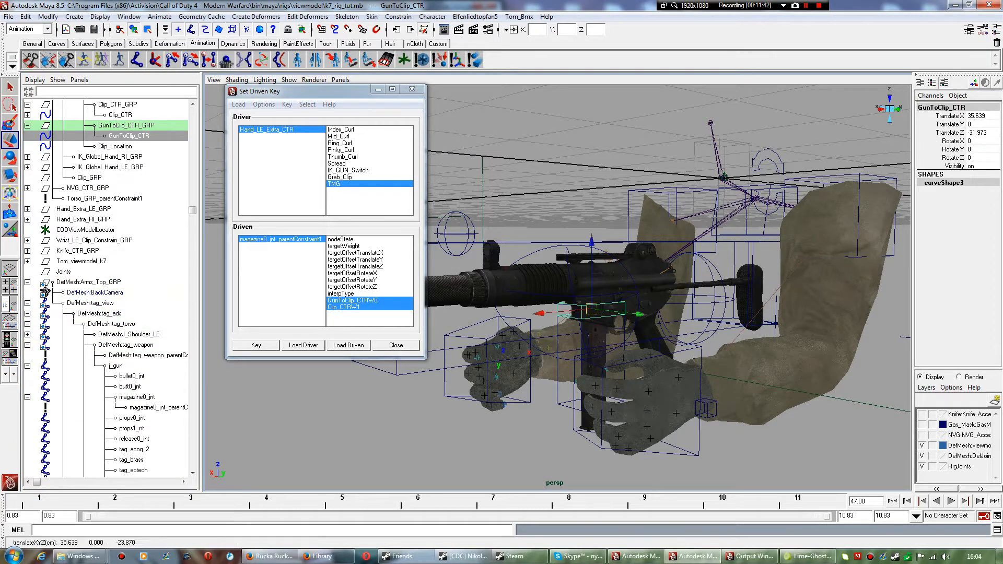
drag(591, 309, 580, 285)
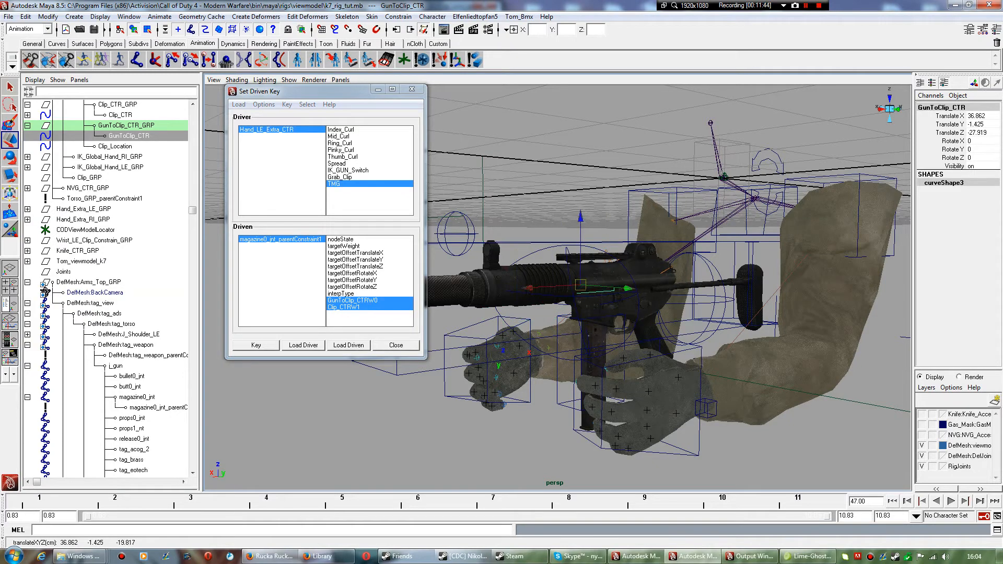
key(ctrl+z)
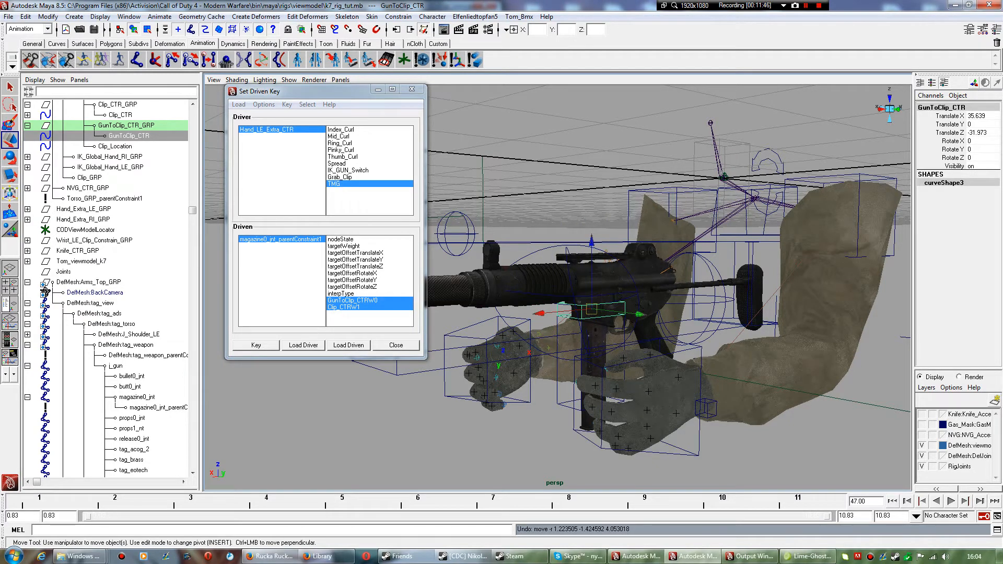
Set TMG on Hand_LE_Extra_CTR to 2, test-move GunToClip_CTR upward to check the magazine, and undo the move.
click(705, 409)
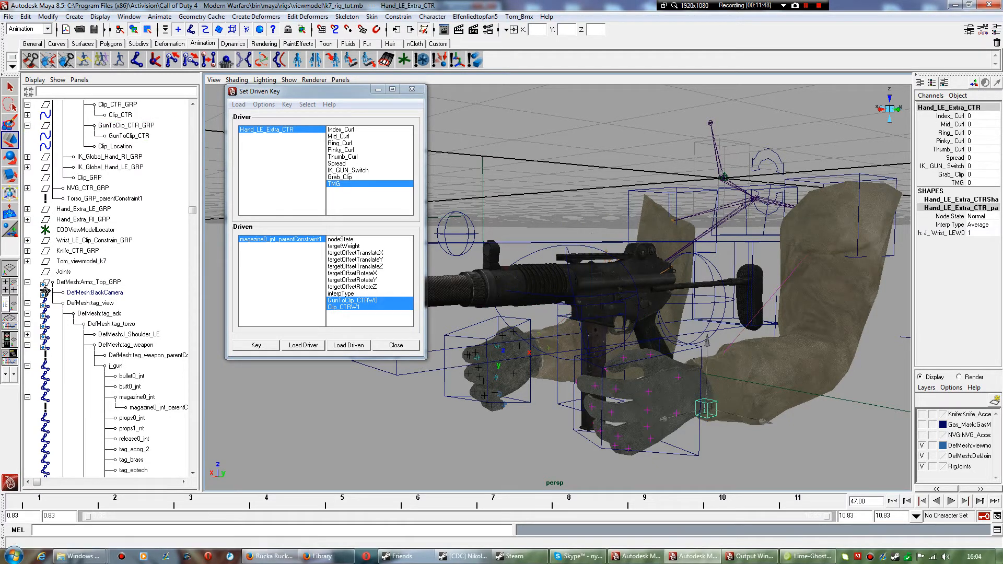
click(982, 182)
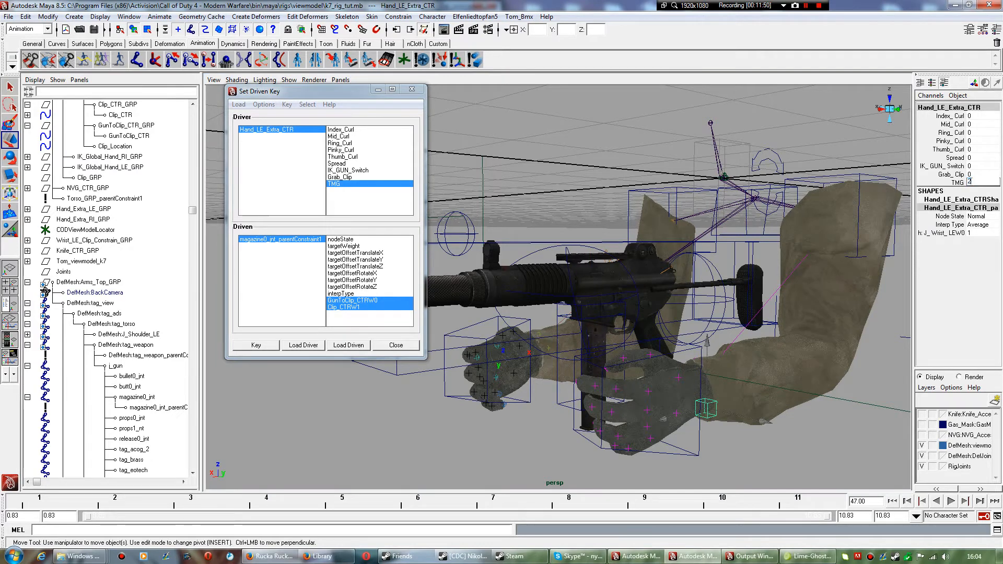
text(2)
key(Return)
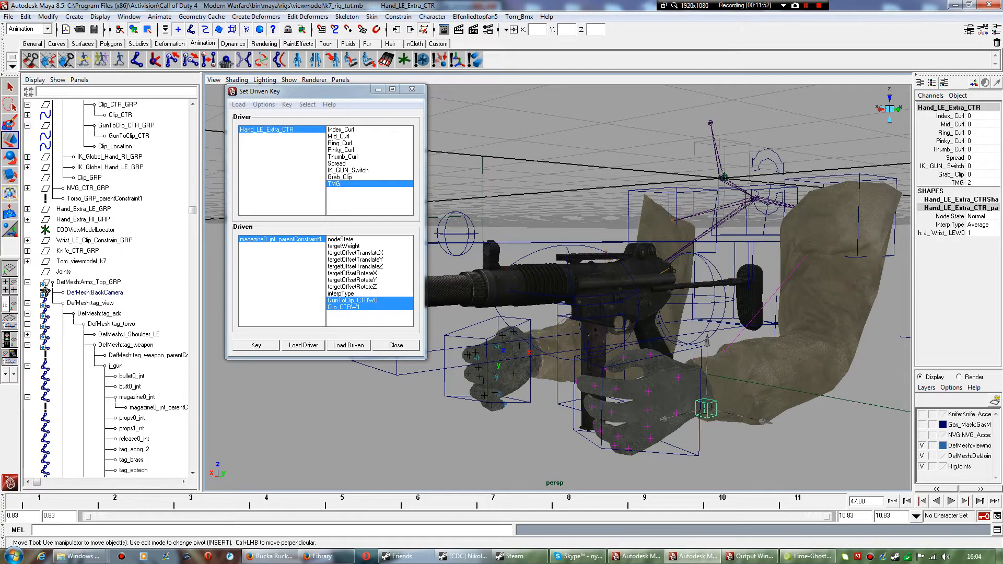
click(591, 316)
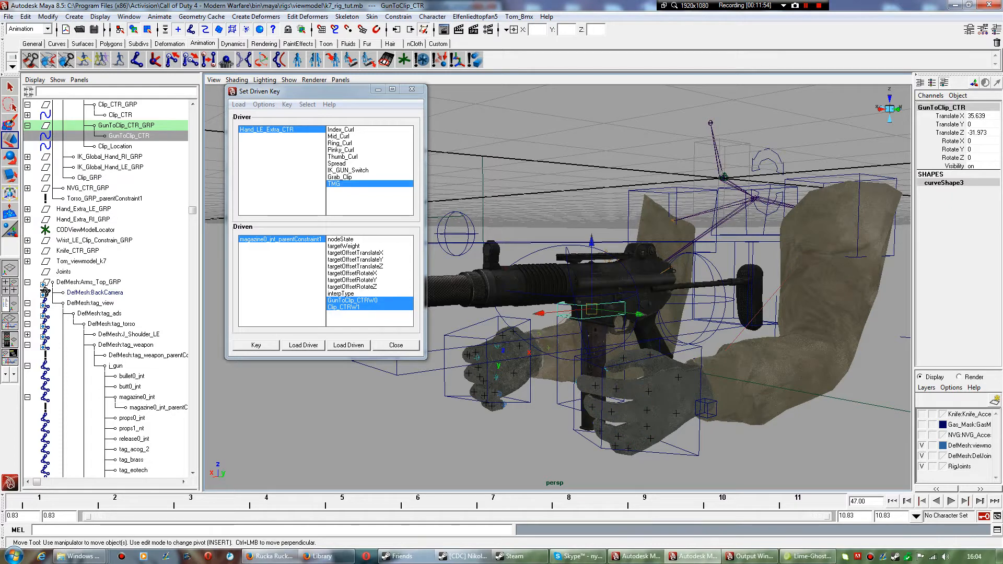
drag(591, 309, 599, 280)
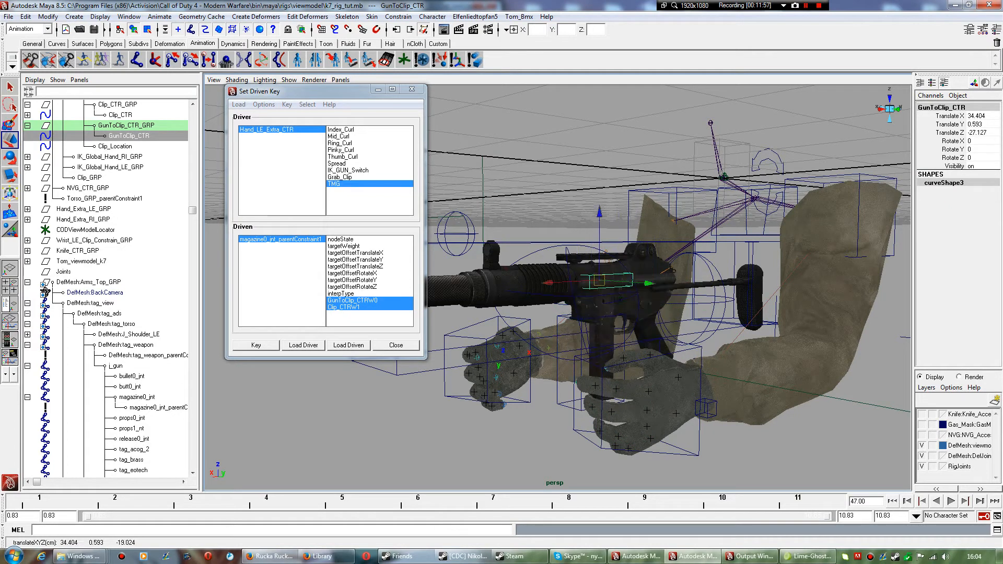
key(ctrl+z)
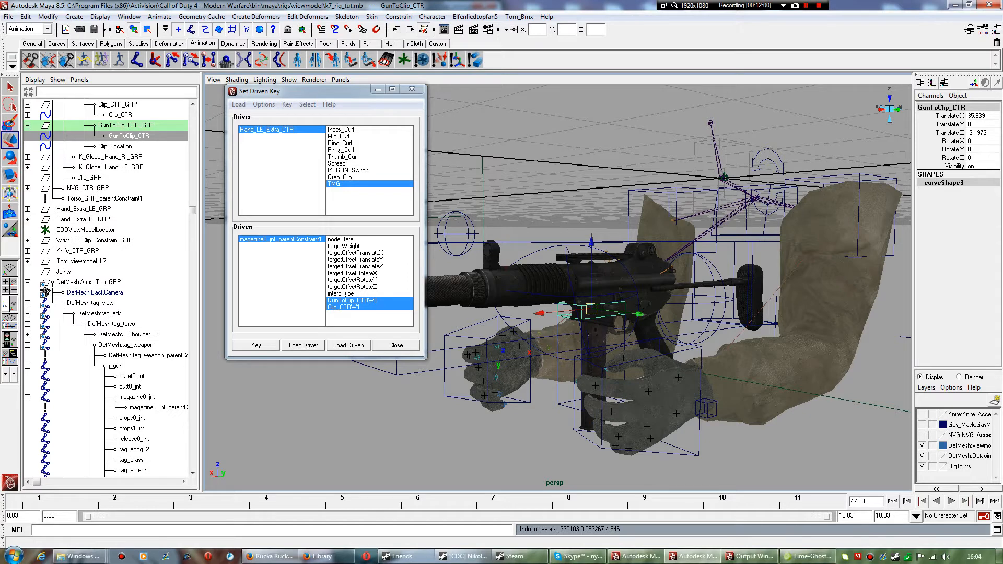
Choose Grab_Clip as the driver attribute and set the magazine constraint's GunToClip_CTRW0 weight to 0 and Clip_CTRW1 to 1.
click(342, 177)
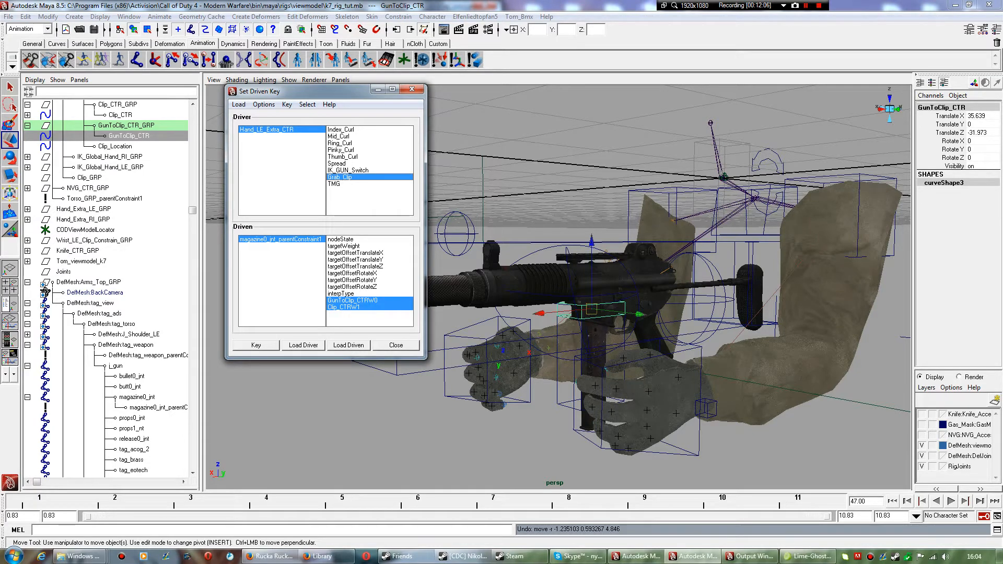
click(157, 407)
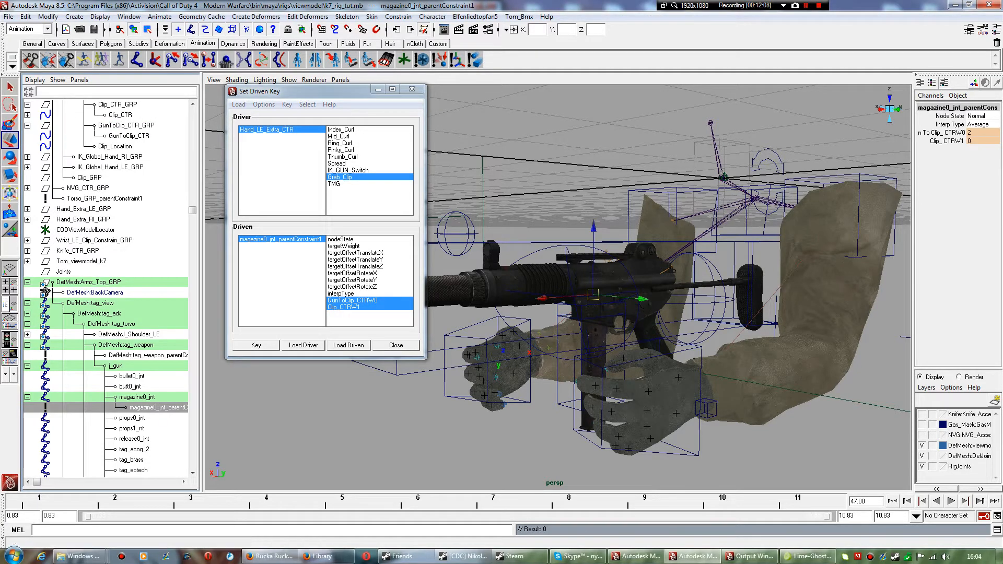
click(982, 132)
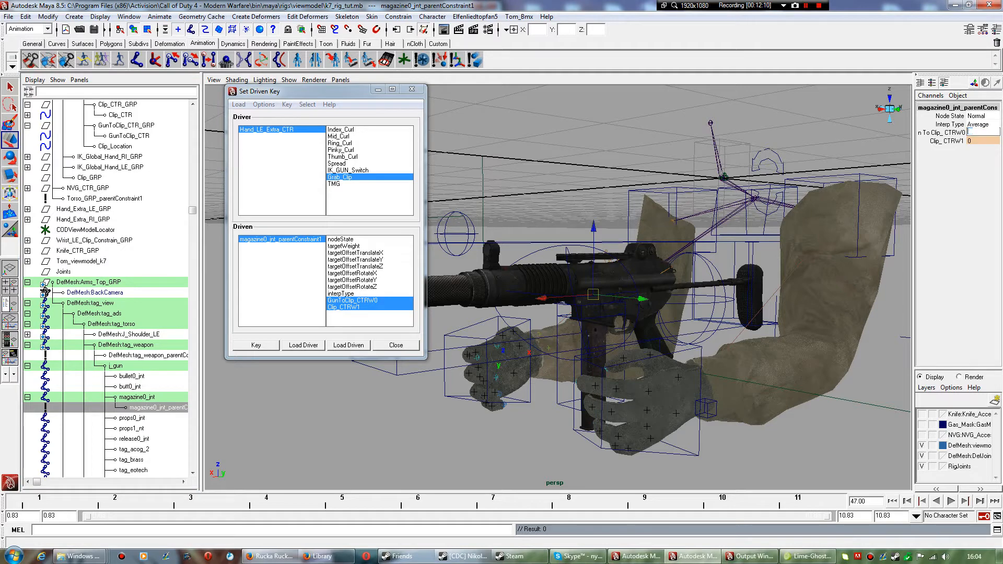
text(0)
key(Return)
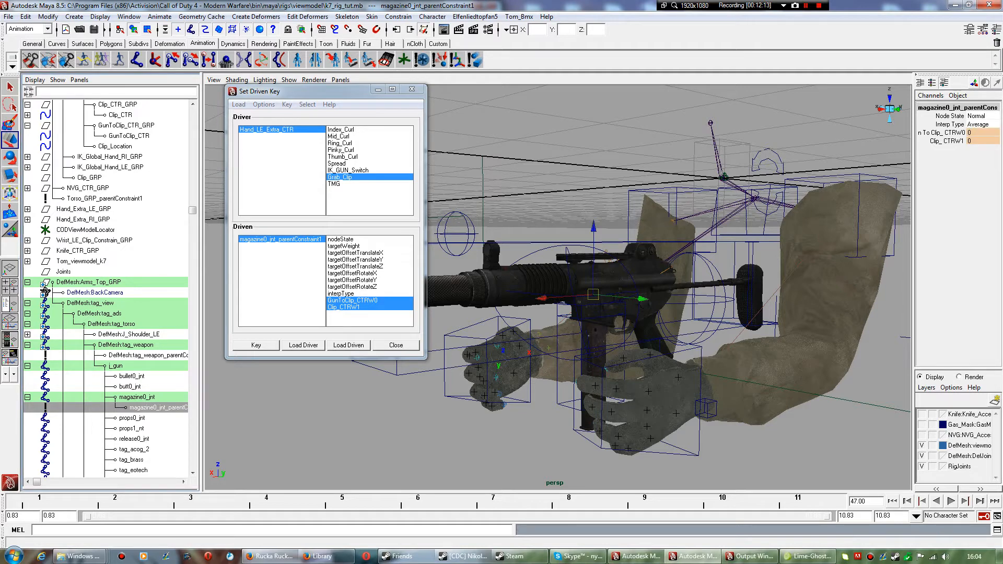
key(Tab)
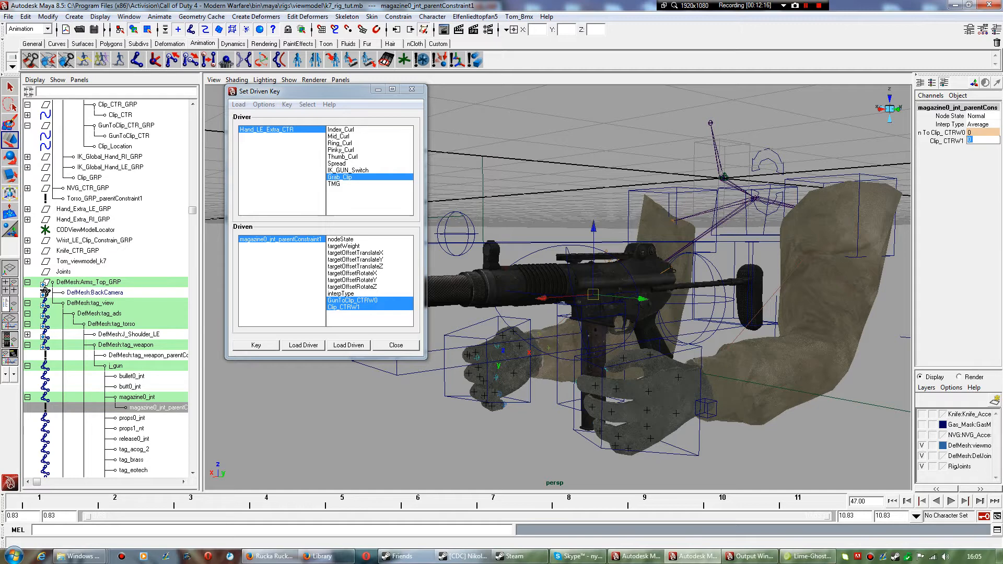
text(1)
key(Return)
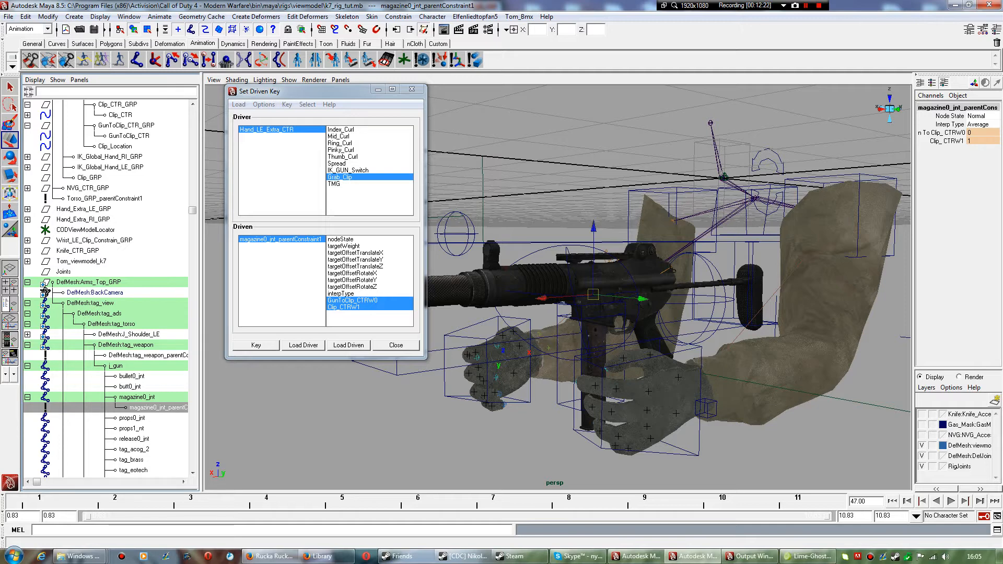
Set TMG to 0 and Grab_Clip to 1 on Hand_LE_Extra_CTR, and key Grab_Clip against the magazine constraint's weights.
click(705, 409)
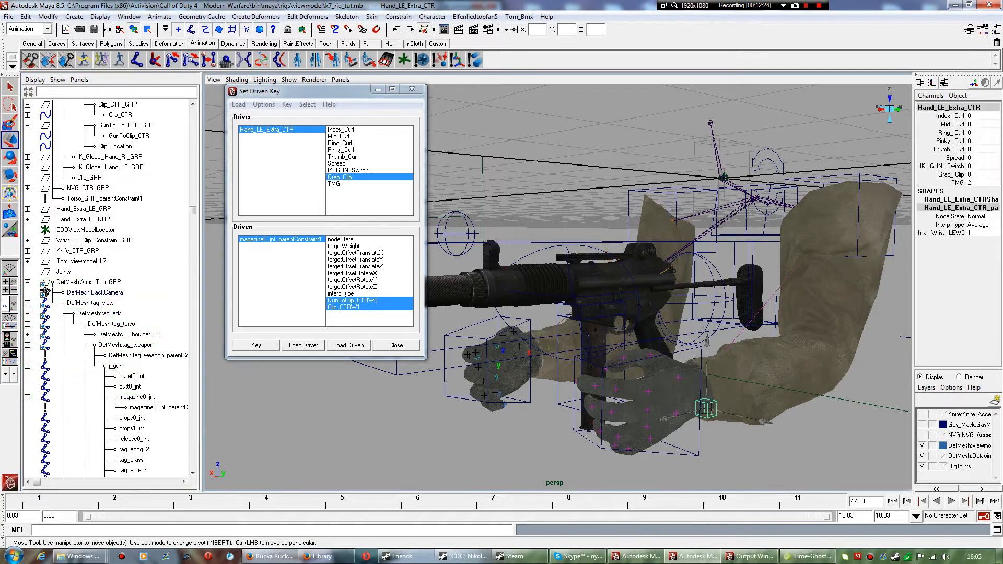
click(968, 181)
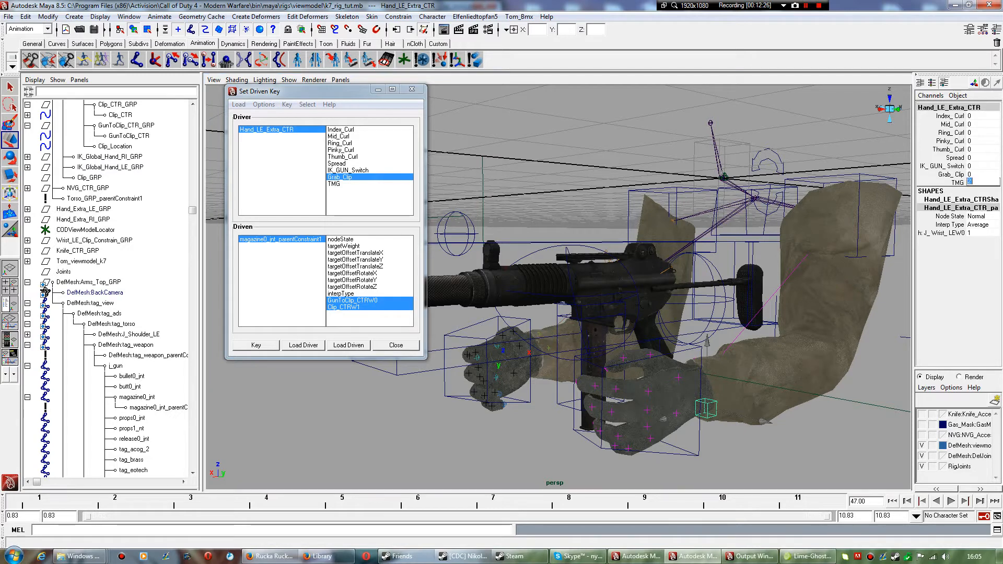
text(0)
key(Return)
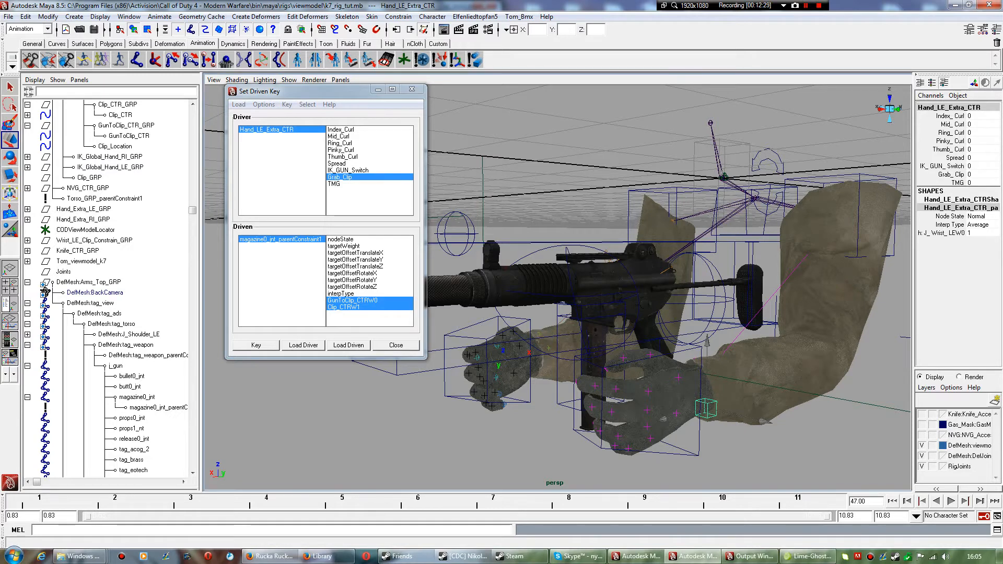
click(970, 174)
text(1)
key(Return)
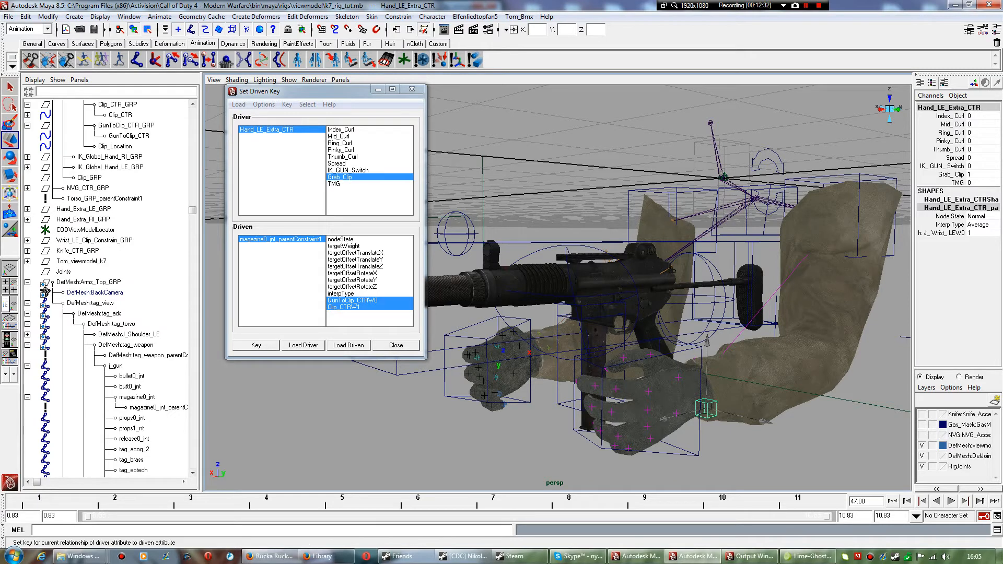
click(256, 345)
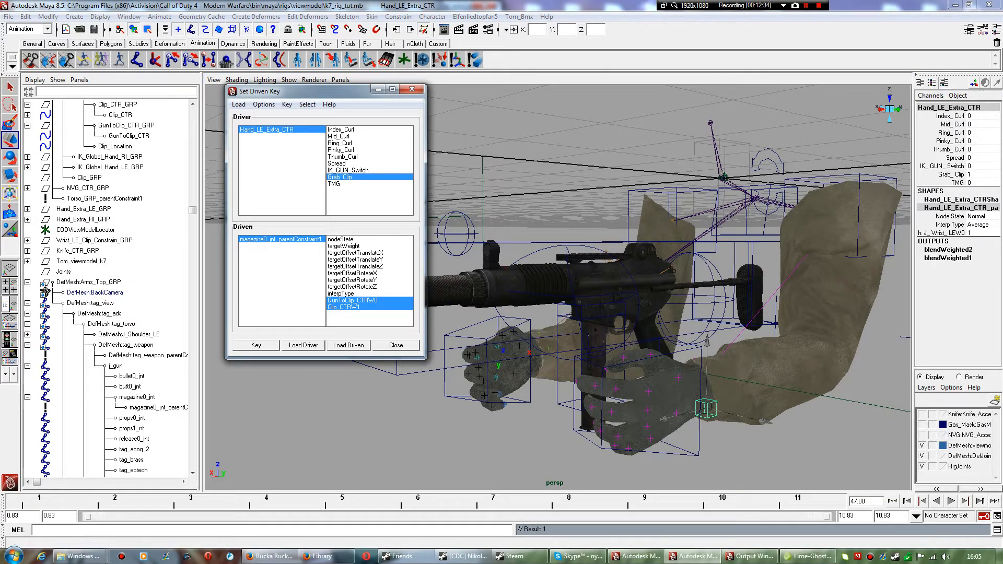
Reselect the parent constraint under magazine0_jnt and set its Clip_CTRW1 weight to 1.
click(158, 407)
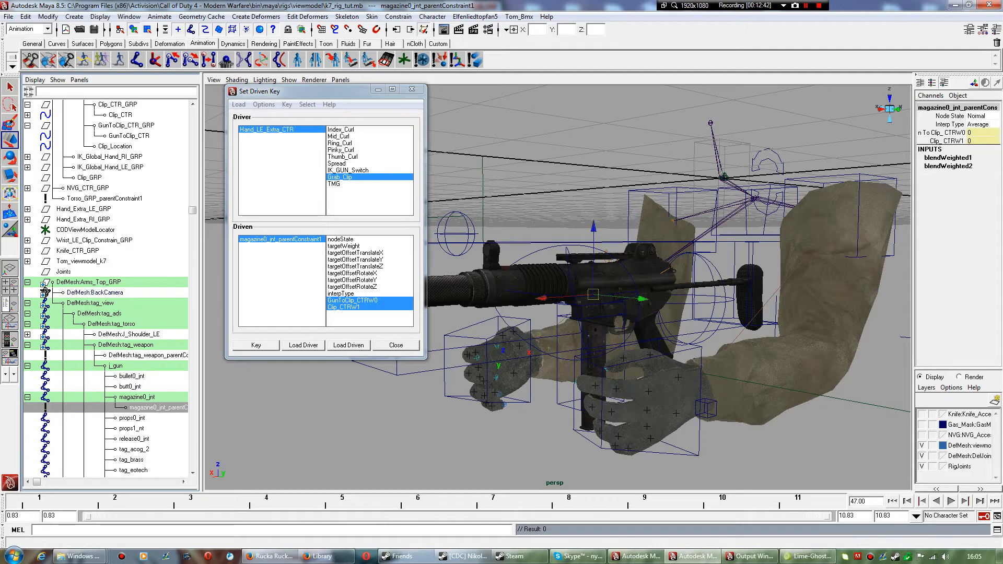
key(w)
click(706, 408)
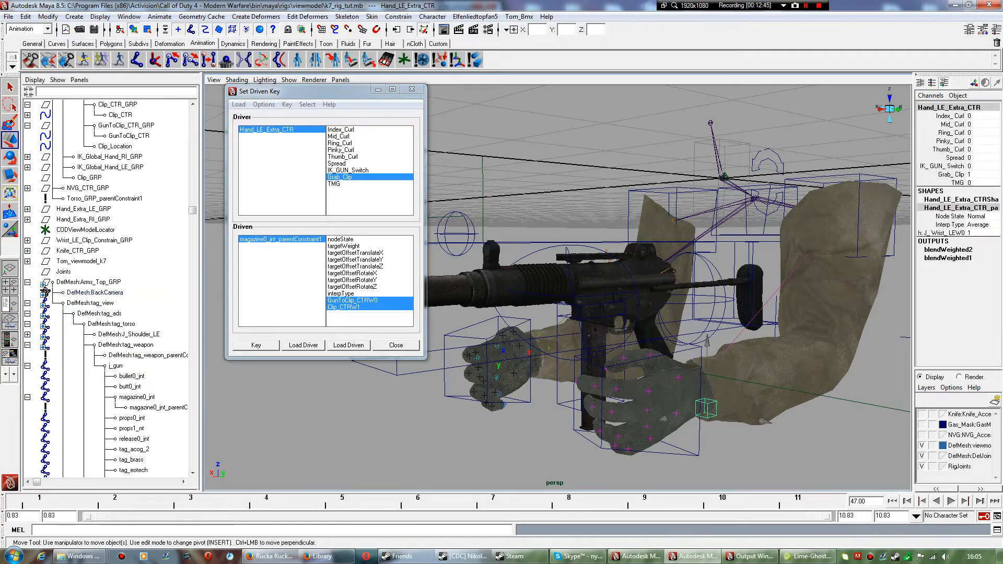
click(156, 408)
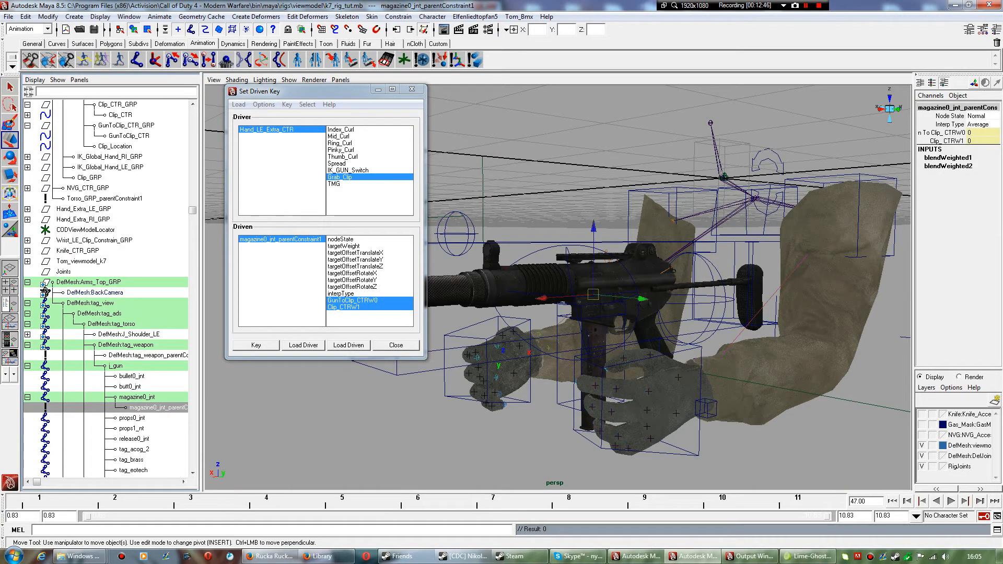
click(982, 141)
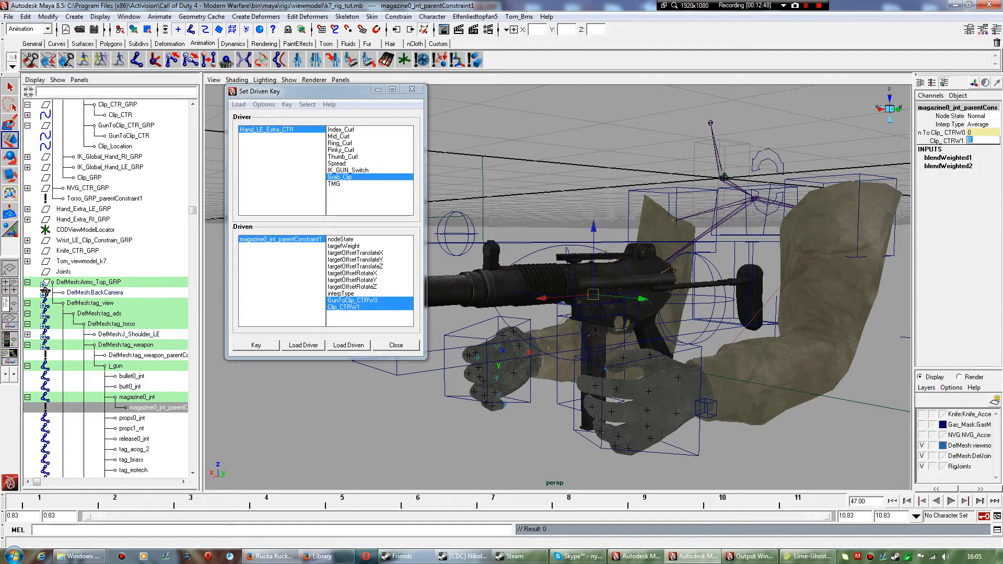
text(1)
key(Return)
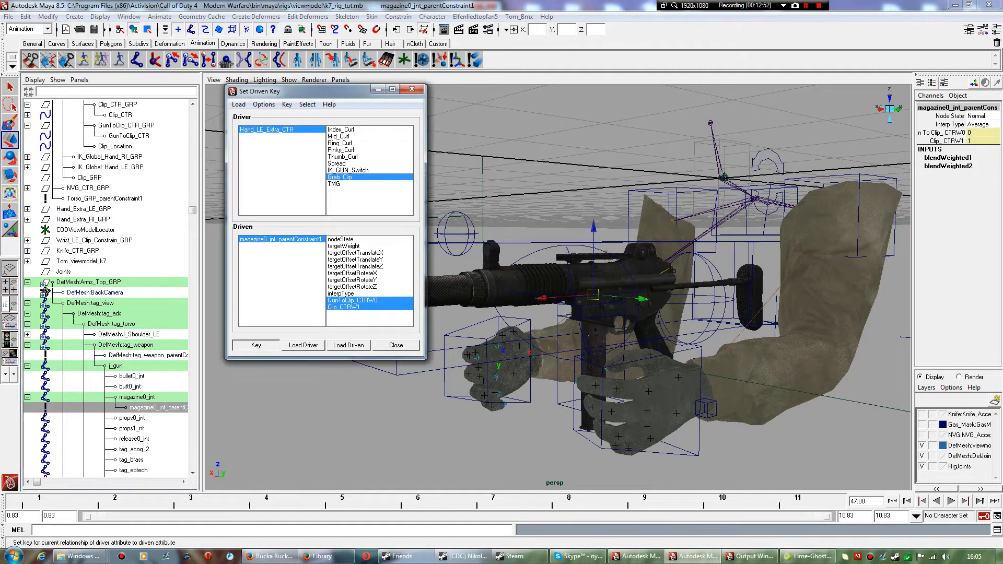
Key Grab_Clip against the magazine constraint's weights, and set Grab_Clip to 0 on Hand_LE_Extra_CTR.
click(256, 345)
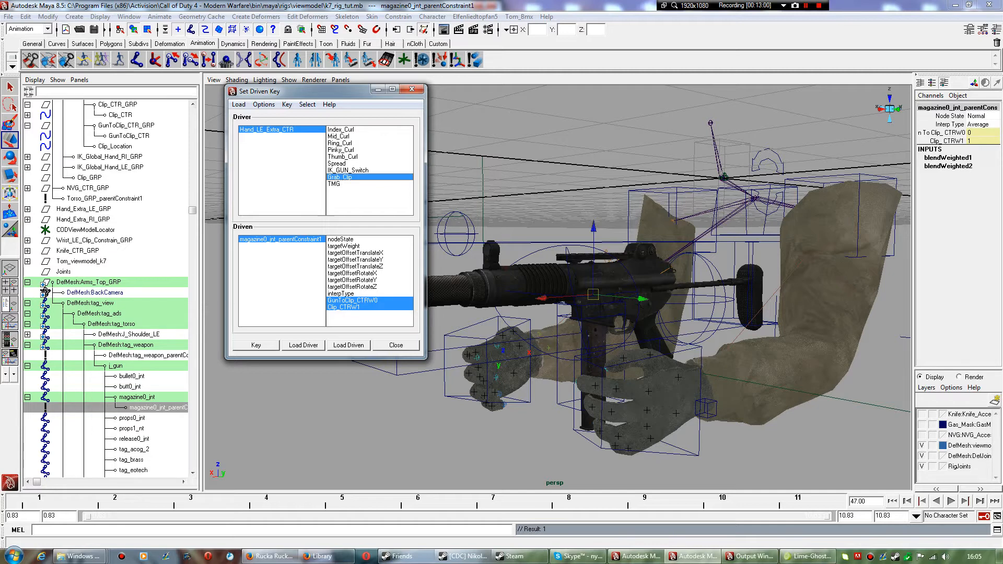
click(706, 408)
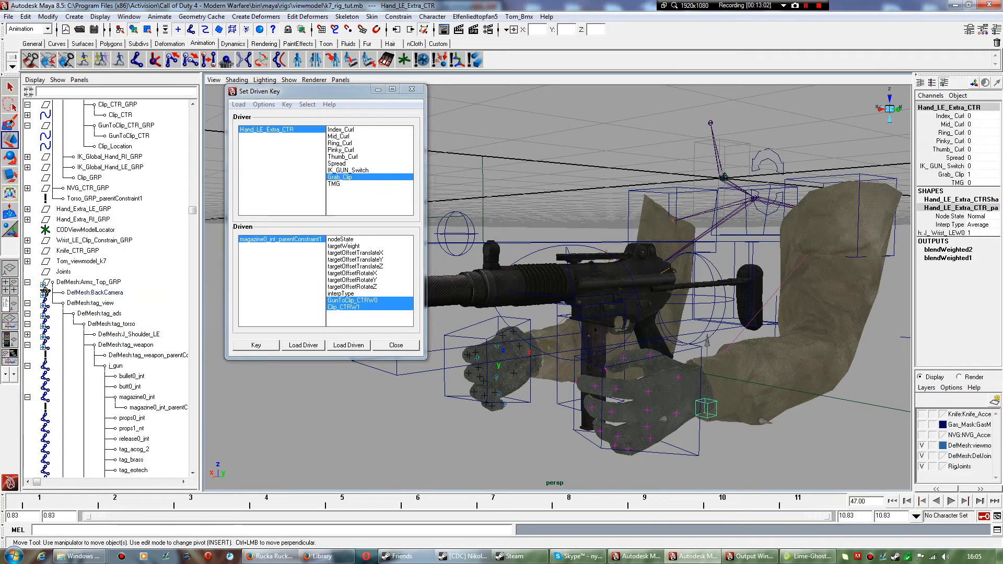
click(982, 174)
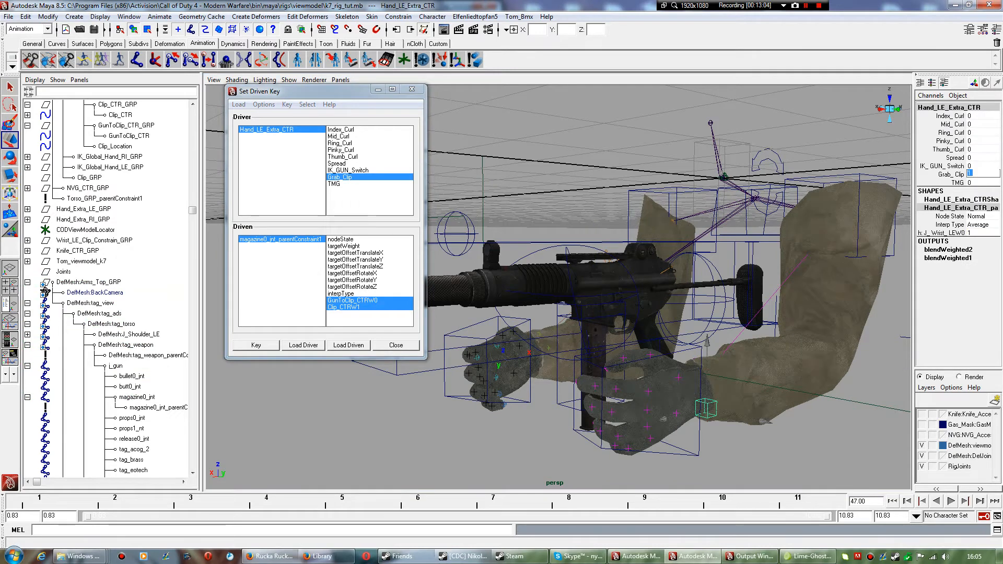
text(0)
key(Return)
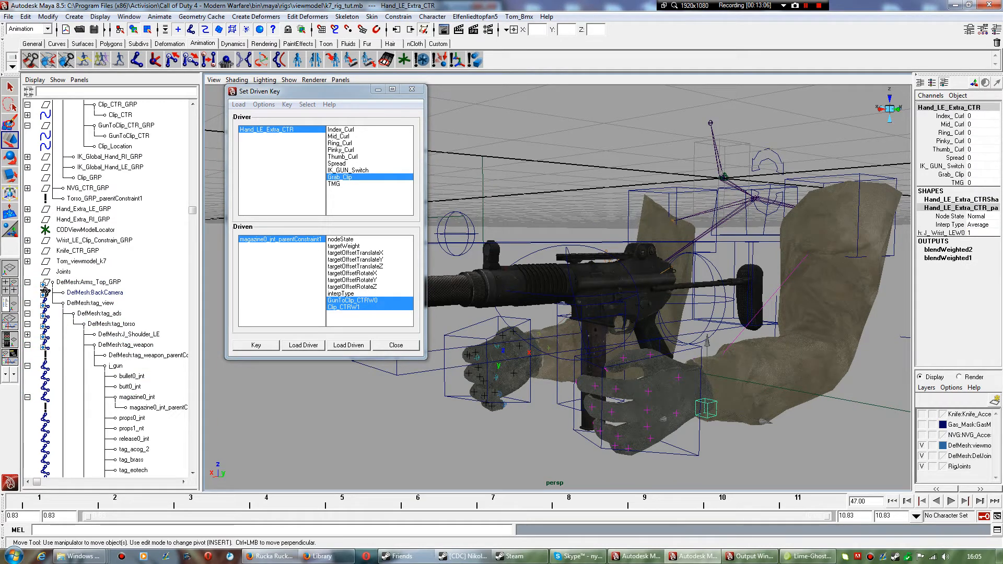
Set the magazine0_jnt parent constraint's Clip_CTRW1 weight to 0 and key both weights against Grab_Clip.
click(156, 407)
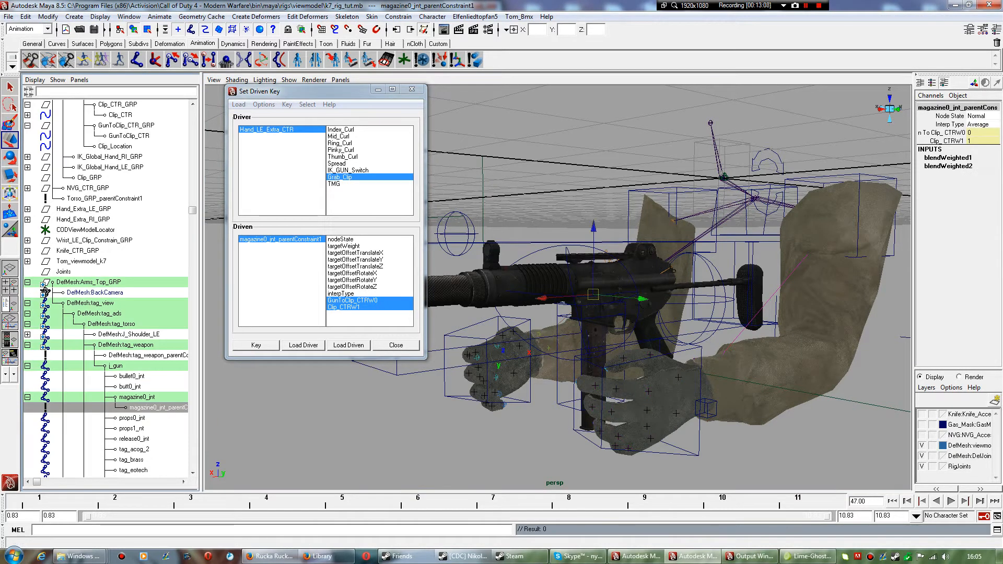
click(982, 141)
key(BackSpace)
text(0)
key(Return)
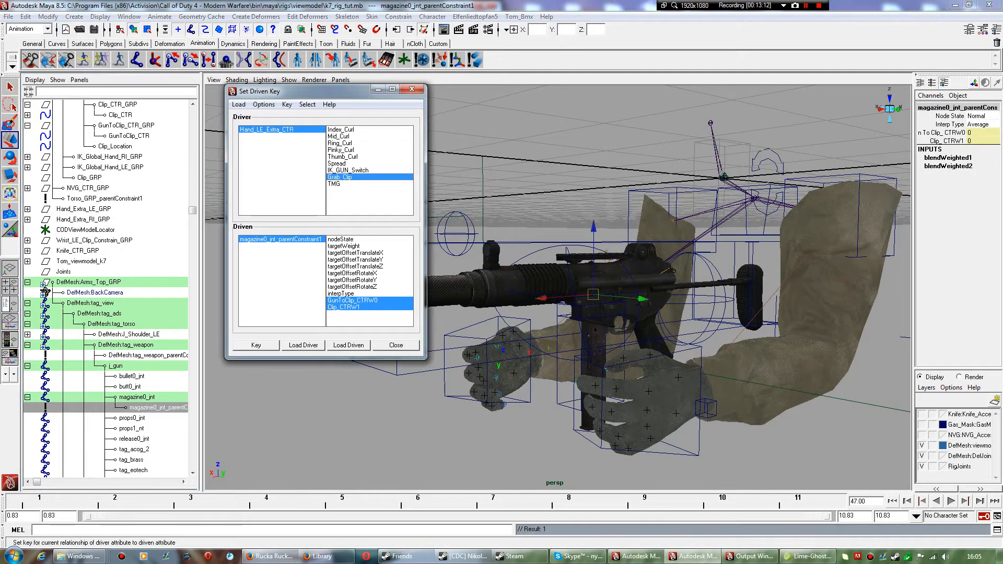
click(256, 344)
Test-move Clip_CTR downward to check whether the magazine follows, and undo the move.
alt+drag(575, 261, 560, 303)
click(579, 365)
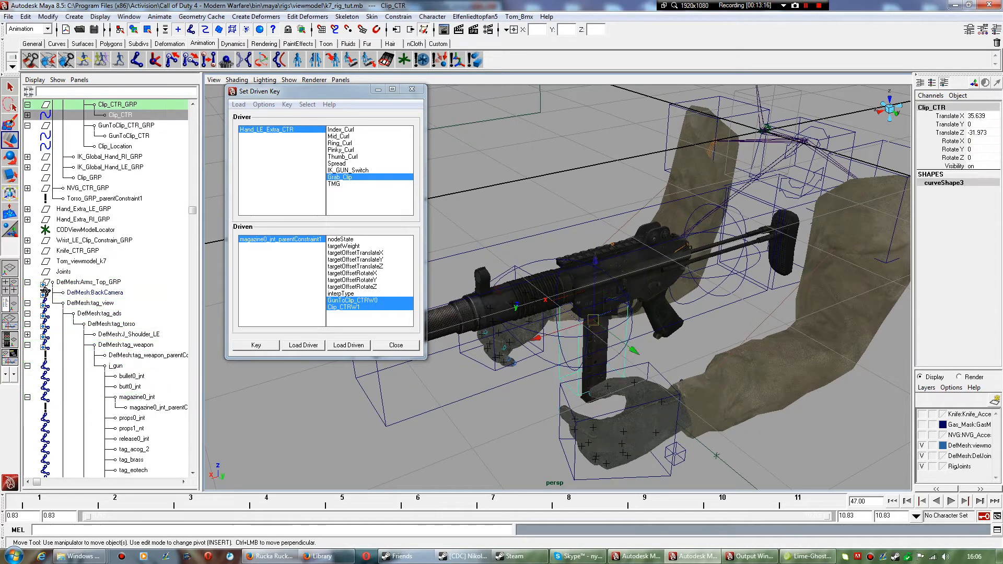
drag(593, 320, 579, 355)
key(ctrl+z)
Test-move GunToClip_CTR forward and up to check whether the magazine follows, and undo the move.
scroll(558, 287, up, 3)
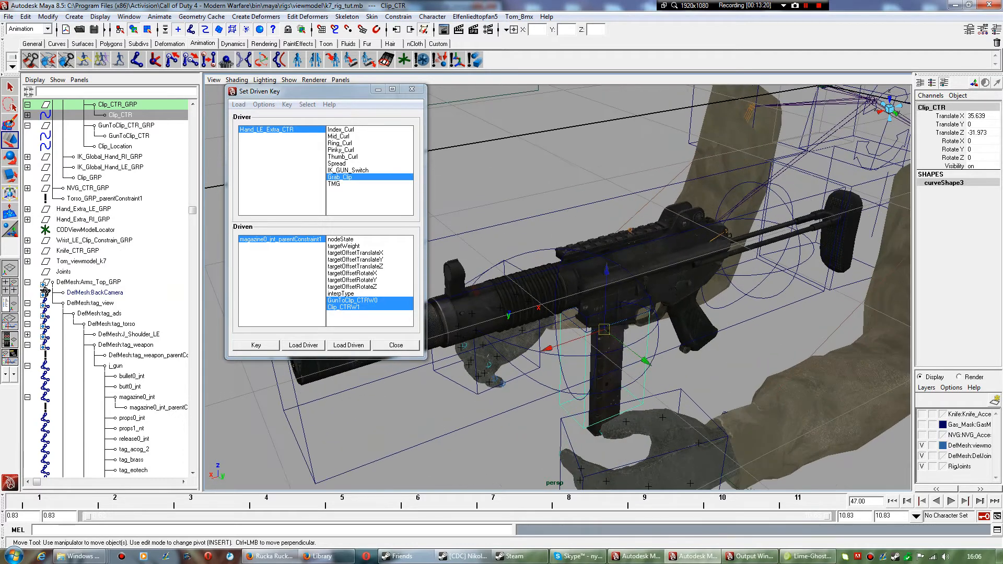
alt+drag(574, 302, 574, 256)
click(580, 314)
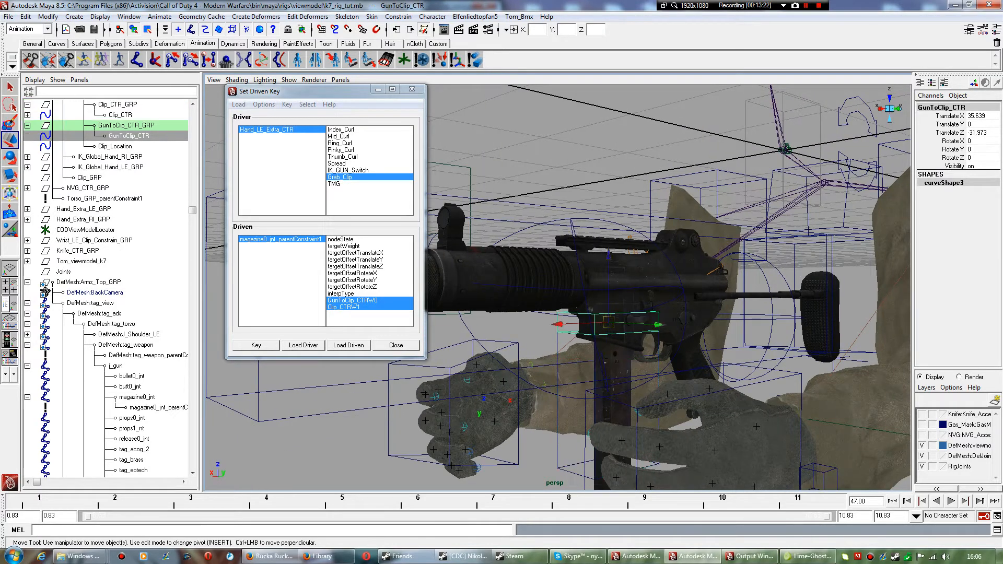
drag(608, 322, 571, 295)
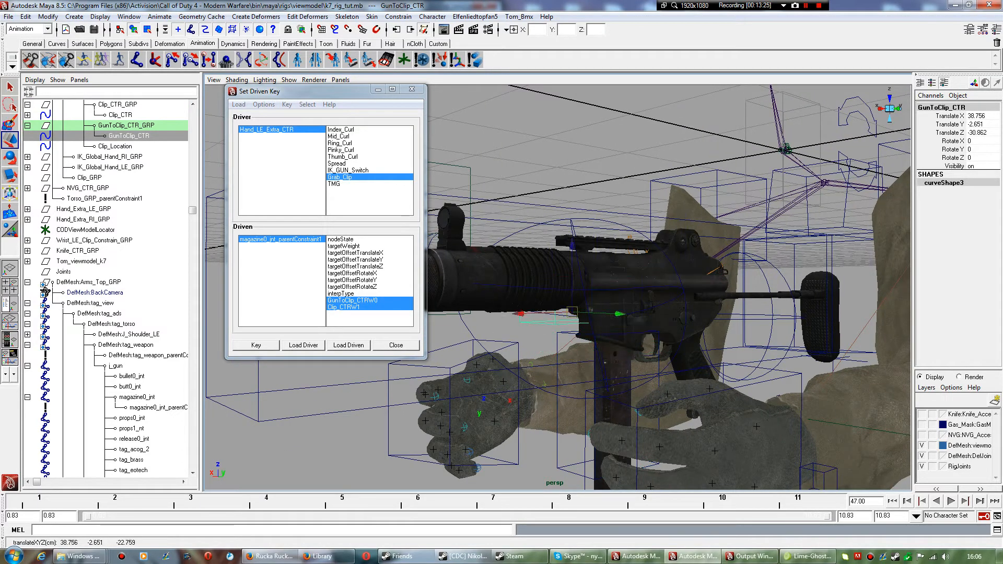
key(ctrl+z)
Set Grab_Clip to 1 on Hand_LE_Extra_CTR.
alt+right_drag(575, 298, 538, 298)
click(558, 387)
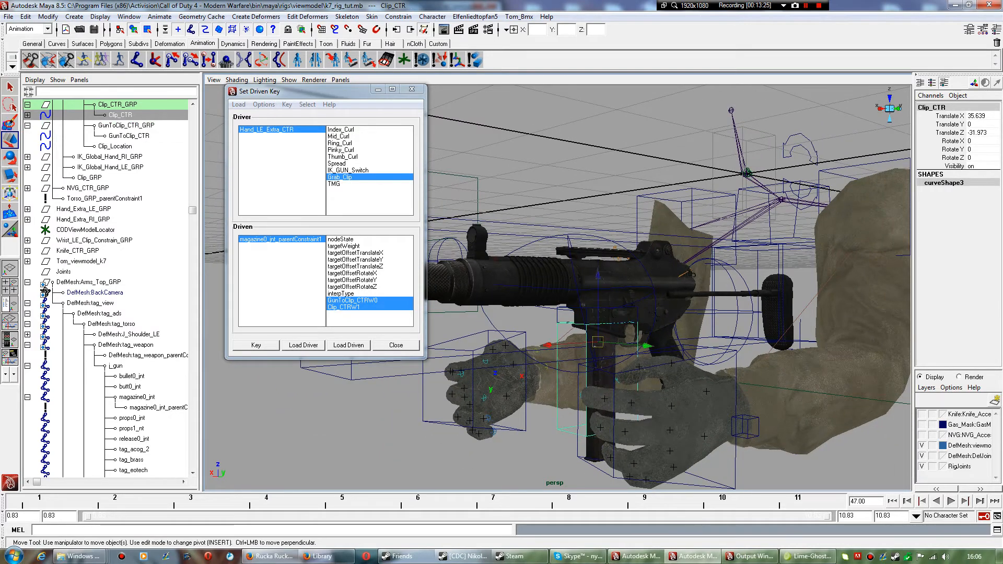
click(744, 426)
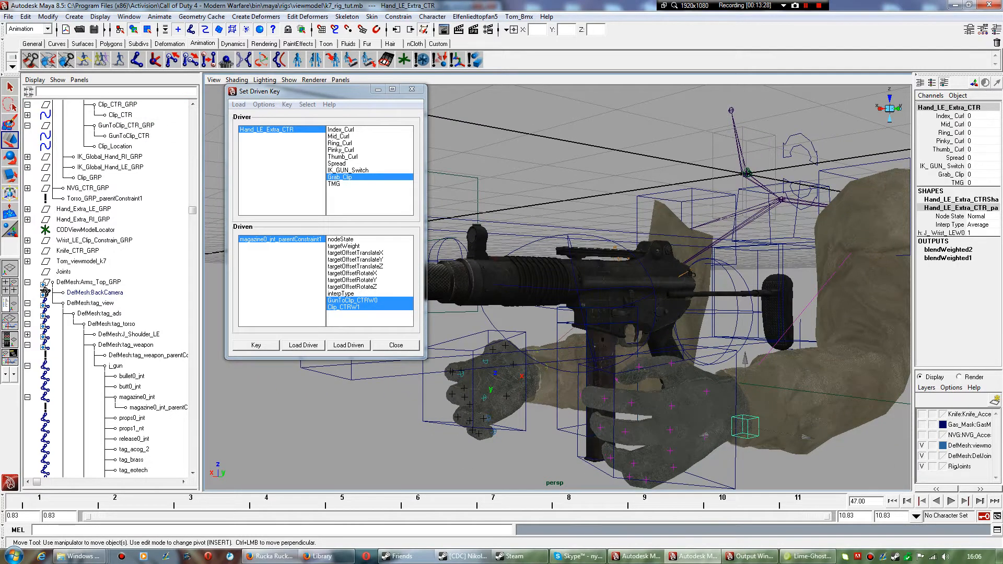
click(981, 174)
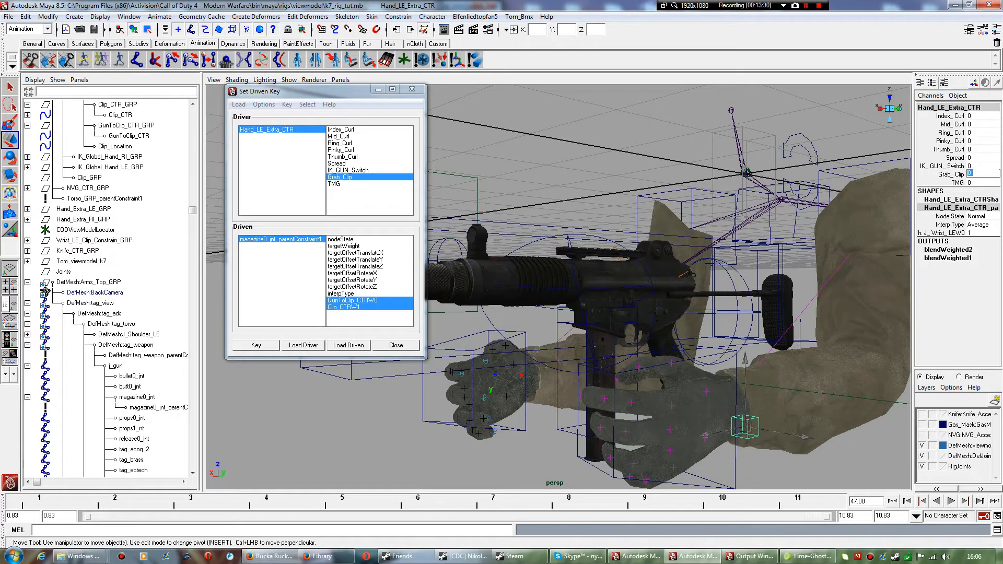
text(1)
key(Return)
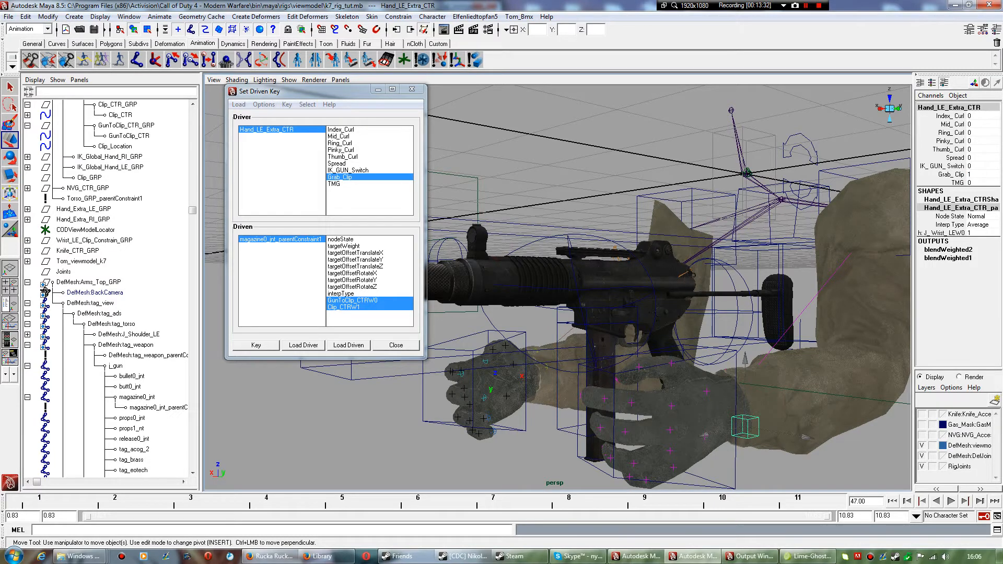
Test-move Clip_CTR away from the rifle to check the magazine with Grab_Clip on, and undo the move.
click(557, 396)
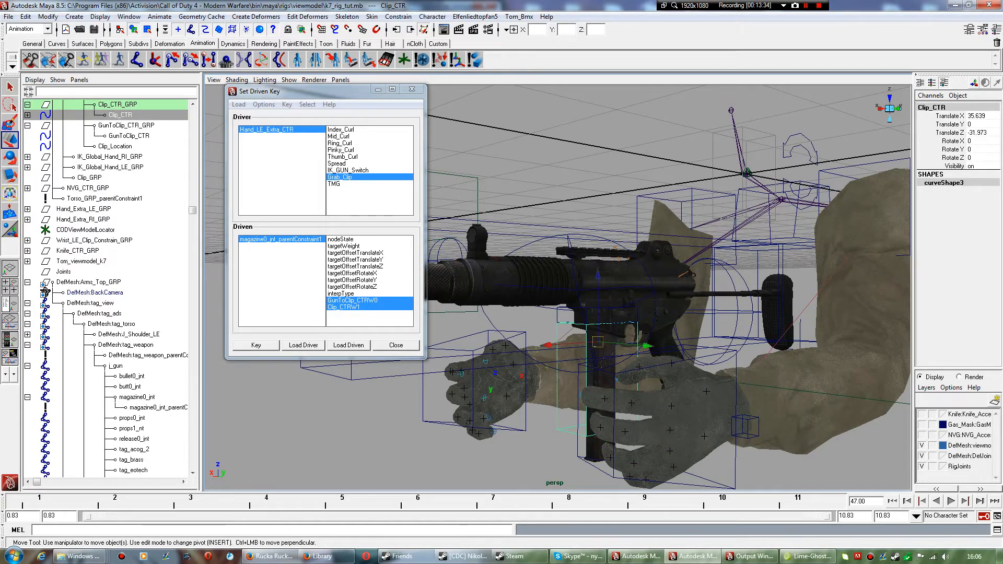
drag(598, 342, 538, 382)
key(ctrl+z)
key(ctrl+z)
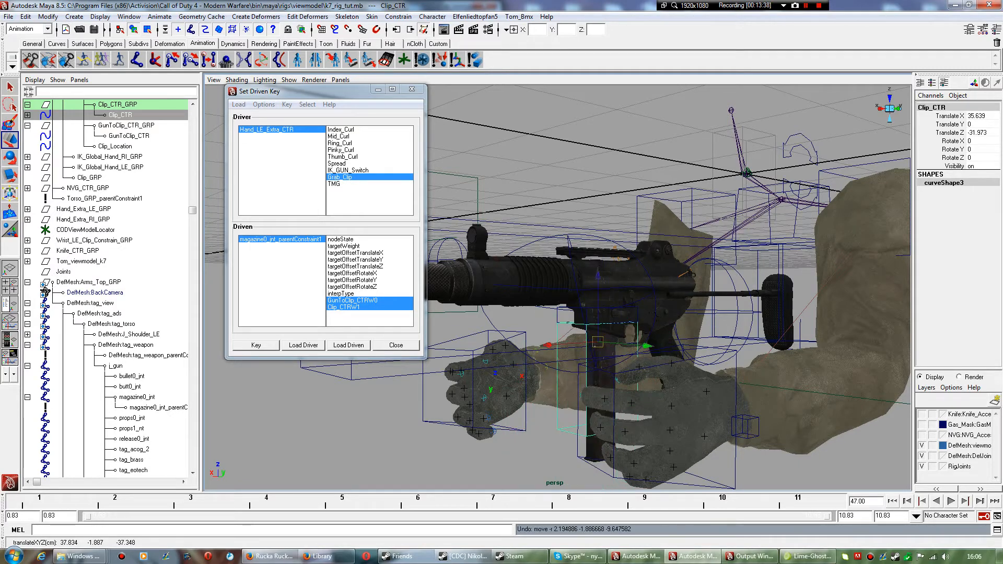
Set Grab_Clip to 0 and TMG to 2 on Hand_LE_Extra_CTR.
alt+drag(716, 345, 703, 401)
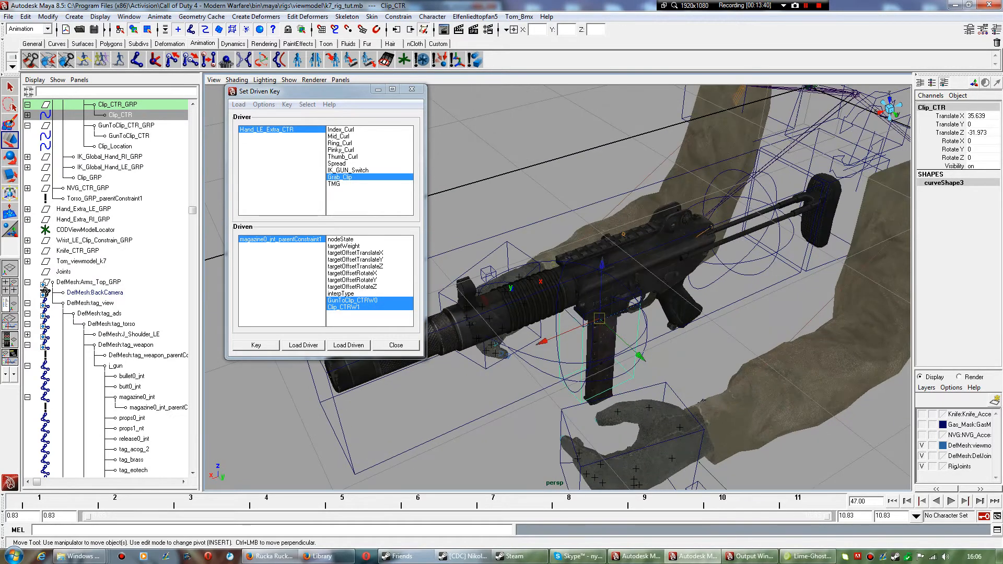
scroll(703, 401, down, 1)
click(685, 477)
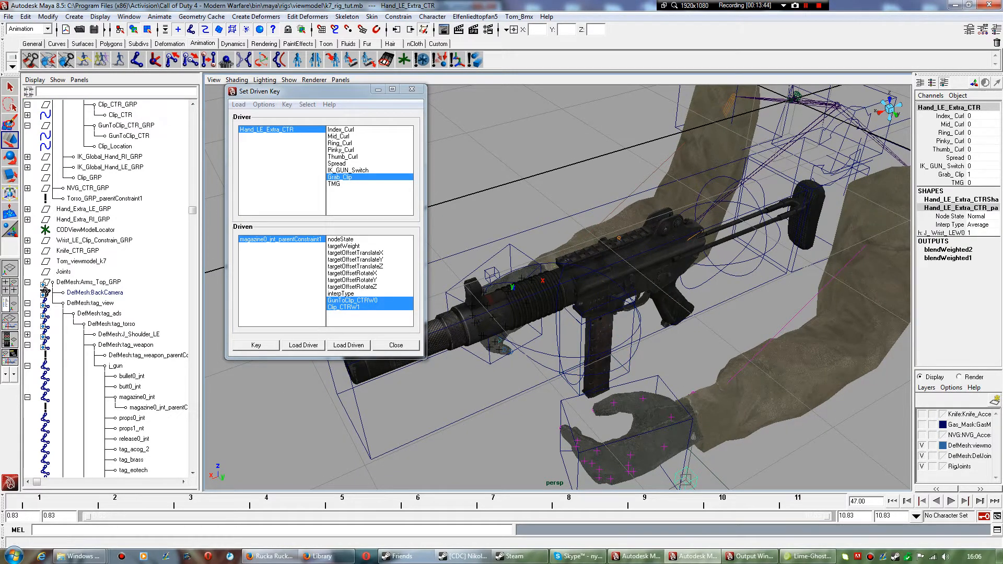
click(970, 173)
text(0)
key(Return)
click(970, 183)
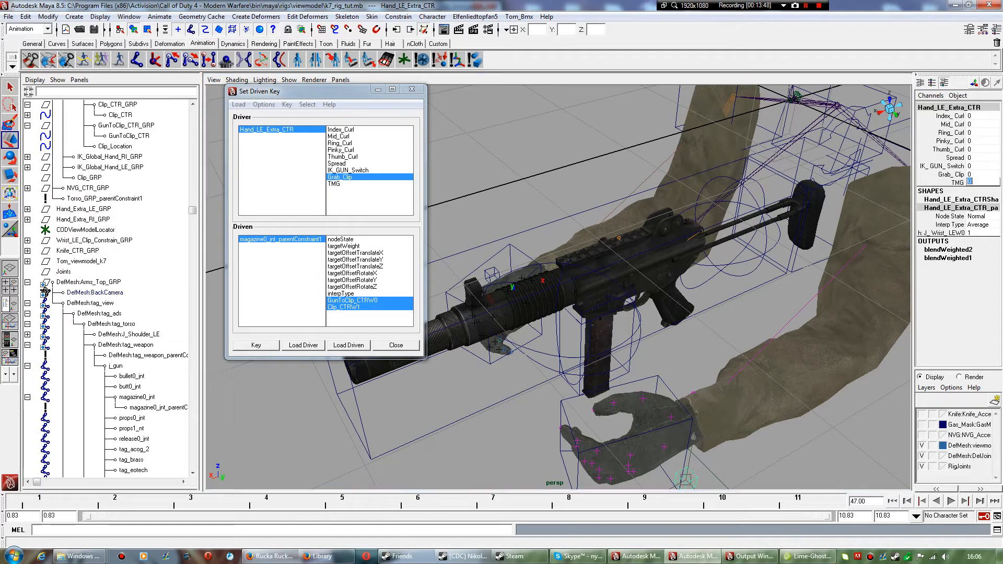
text(2)
key(Return)
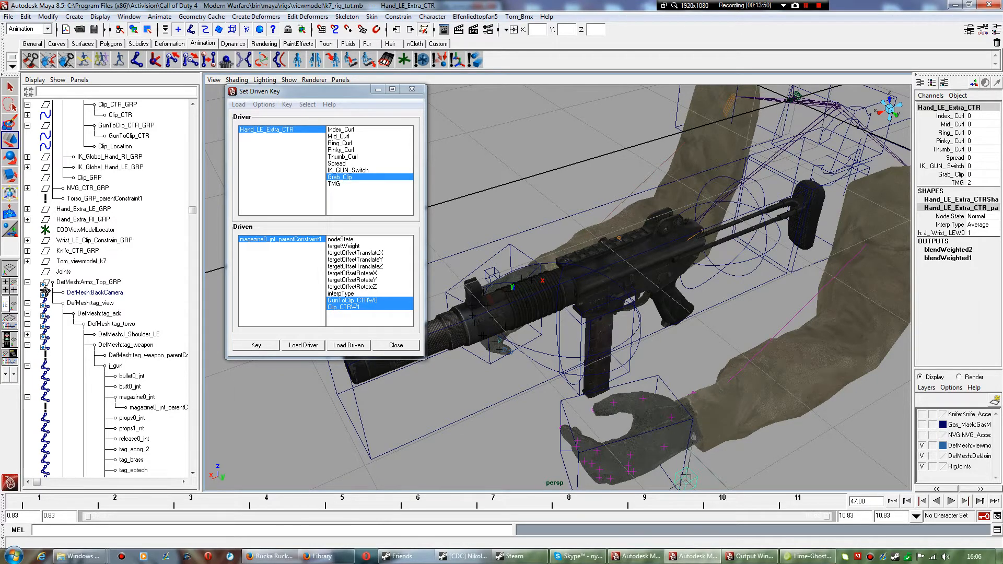
Test-move GunToClip_CTR downward to check the magazine with TMG on, undo the move, and clear the selection.
click(609, 309)
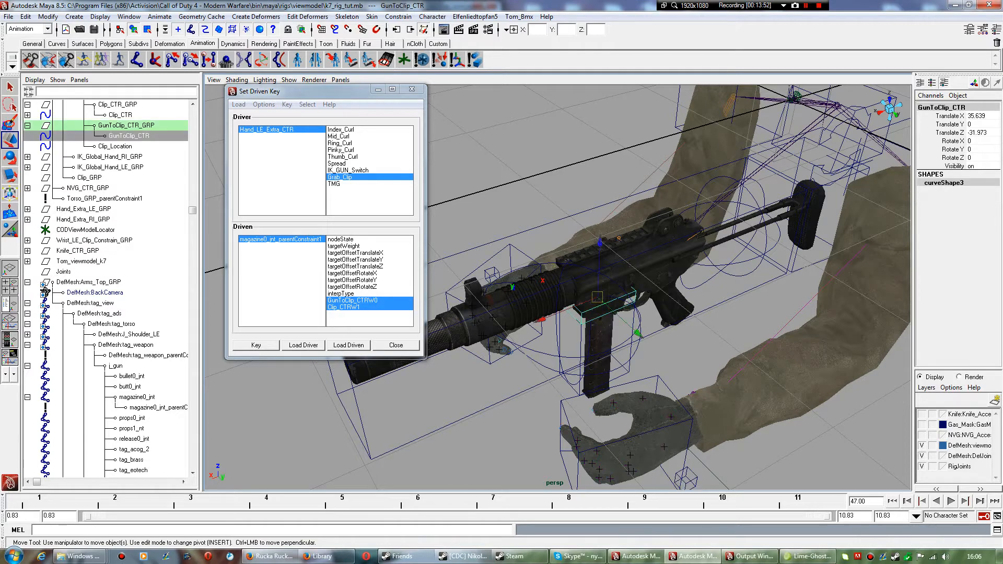
drag(597, 297, 587, 369)
key(ctrl+z)
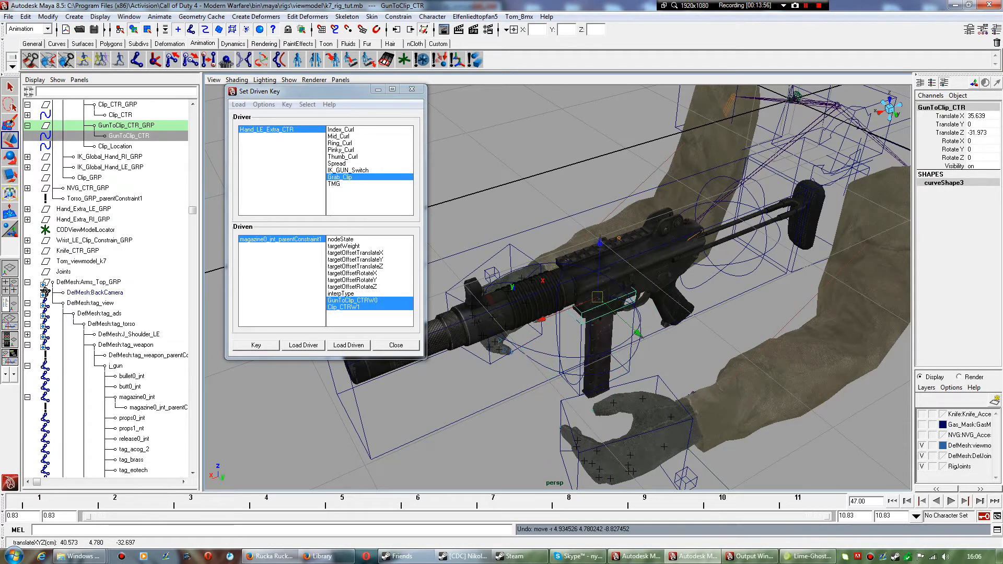
click(692, 392)
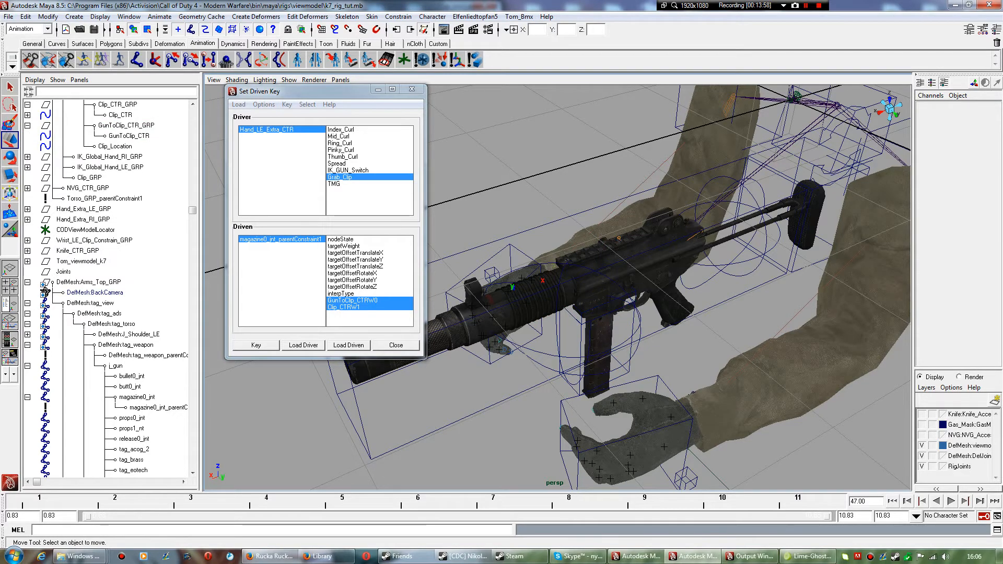
Hide the DefMesh view-model layer that holds the arm meshes, exposing the hand joints around the magazine.
alt+drag(692, 392, 644, 317)
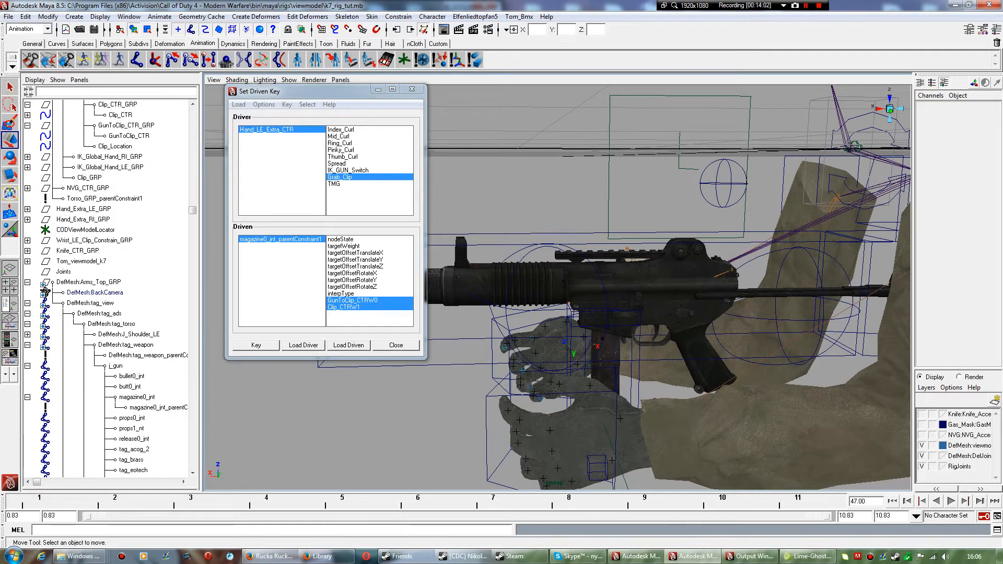
scroll(557, 288, down, 2)
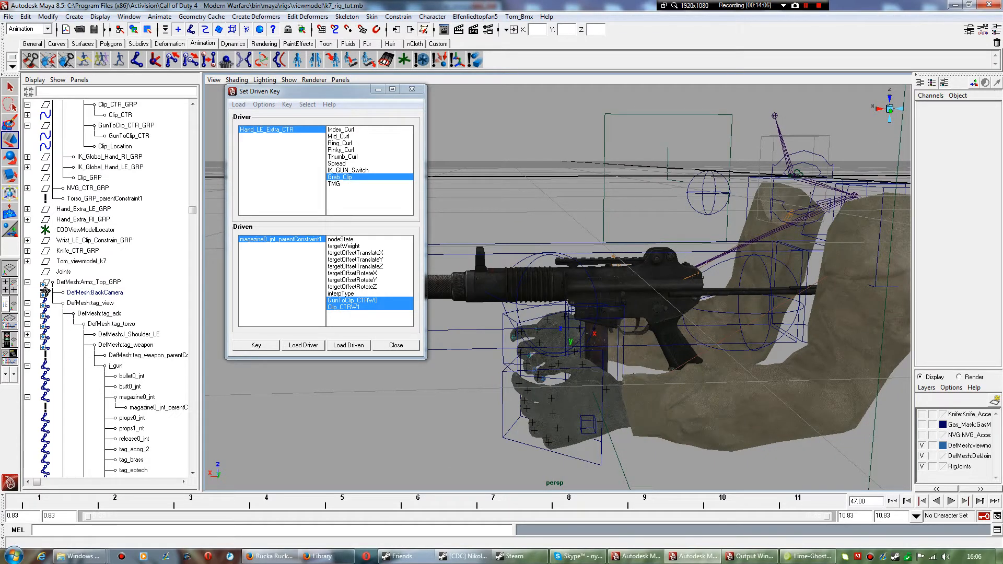
click(921, 445)
Select the DefMesh:J_Wrist_LE joint near the bottom of the magazine and minimize the Set Driven Key window.
scroll(557, 287, up, 3)
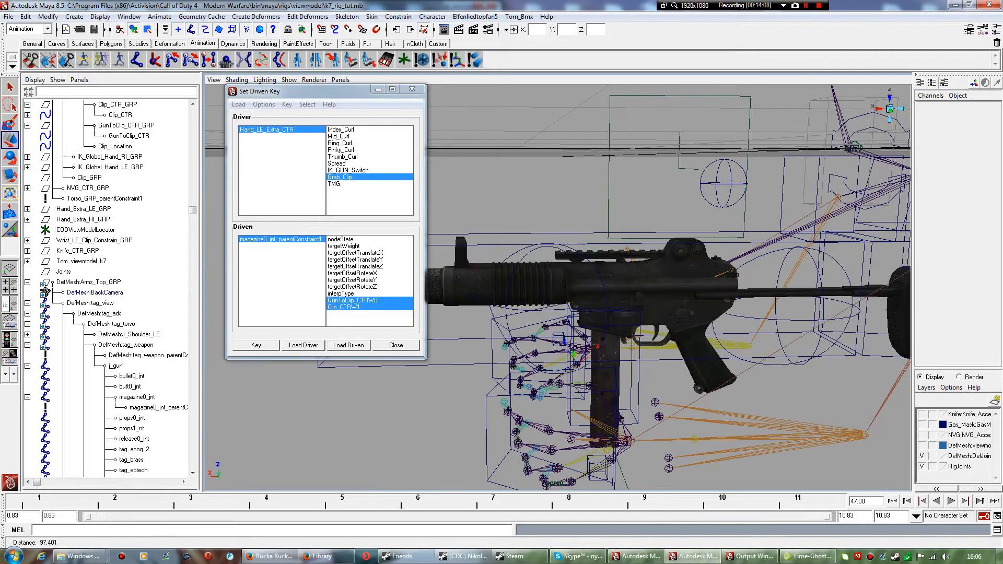
alt+middle_drag(611, 366, 553, 238)
scroll(557, 287, up, 5)
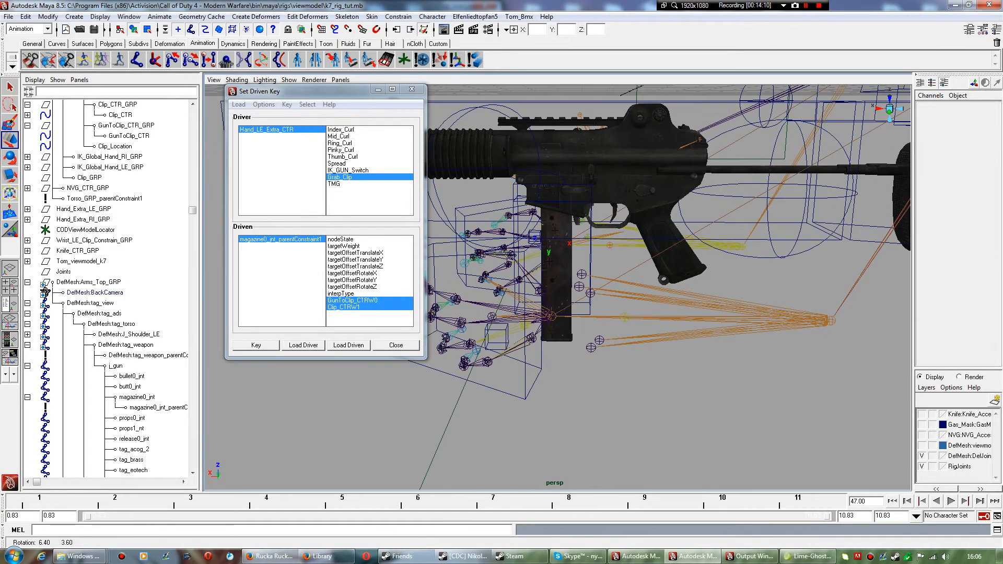
alt+middle_drag(556, 287, 557, 224)
scroll(557, 287, up, 4)
alt+drag(557, 287, 614, 332)
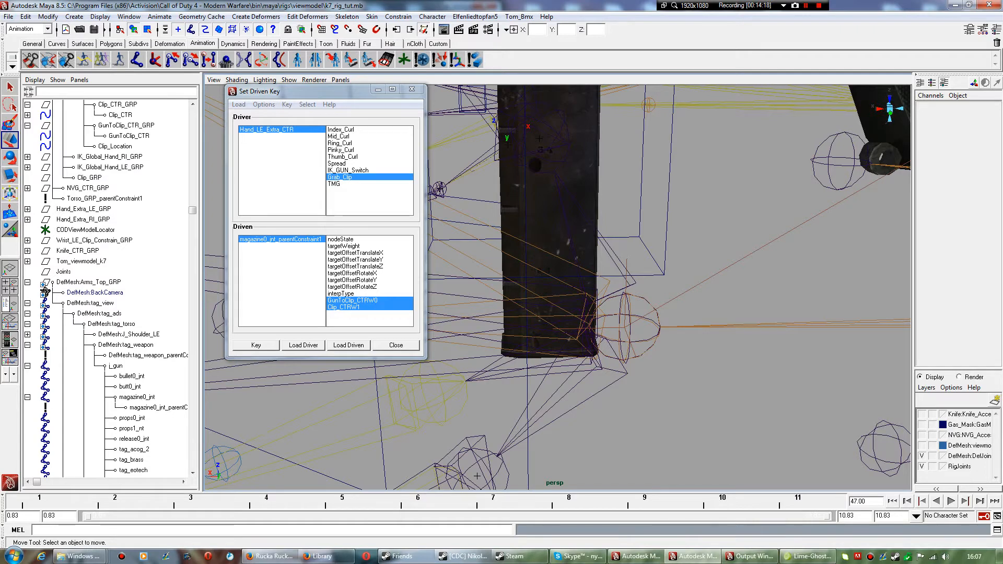
click(625, 327)
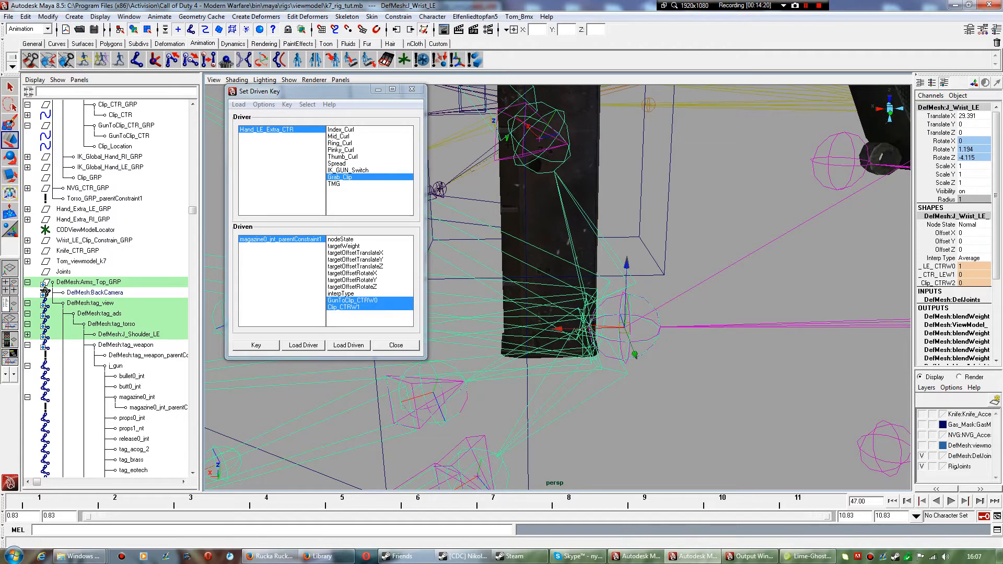
click(378, 89)
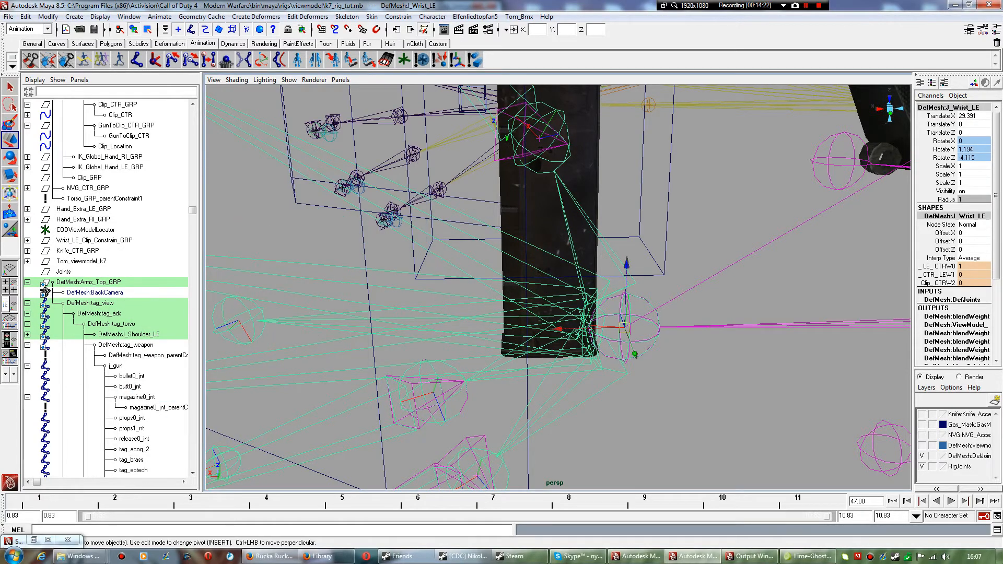
Parent-constrain GunToClip_CTR_GRP to the left wrist joint DefMesh:J_Wrist_LE.
scroll(532, 133, down, 5)
scroll(533, 132, down, 3)
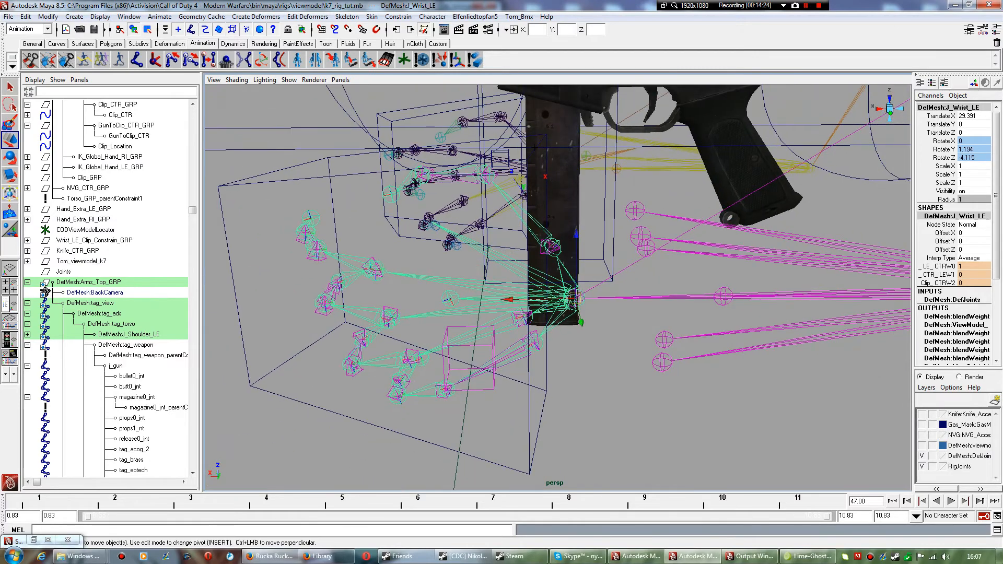
alt+middle_drag(533, 148, 520, 210)
scroll(107, 287, up, 4)
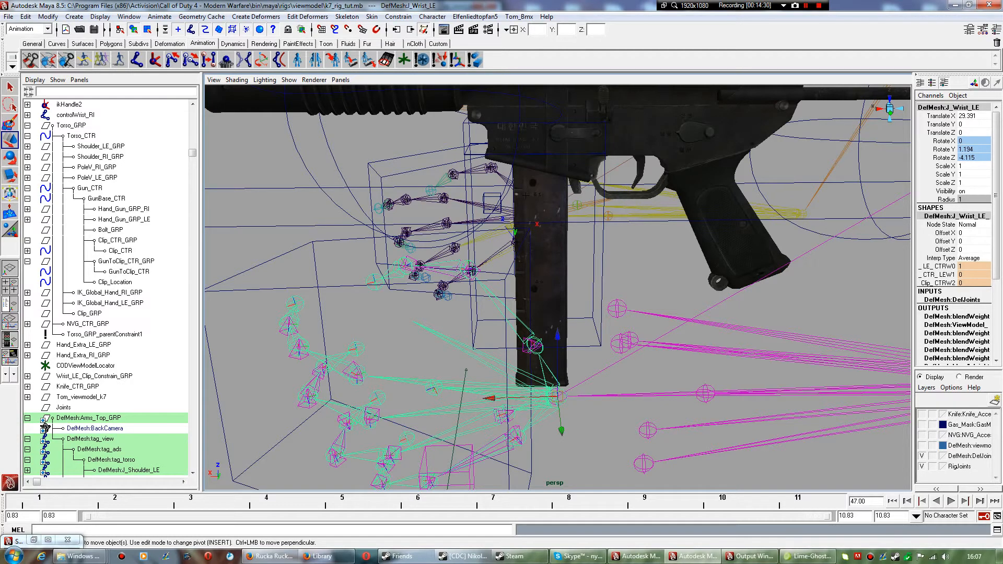
scroll(45, 429, down, 1)
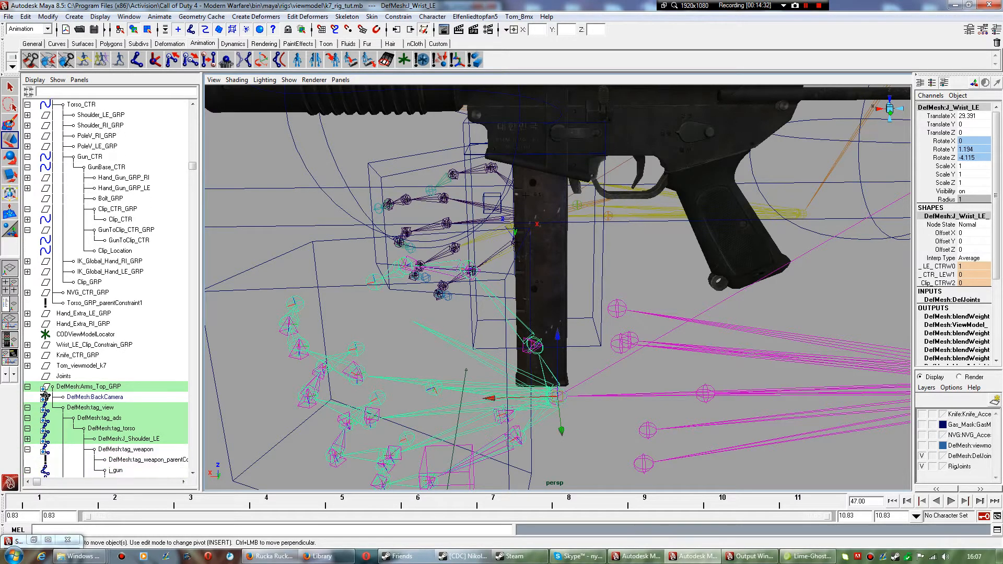
scroll(45, 423, up, 1)
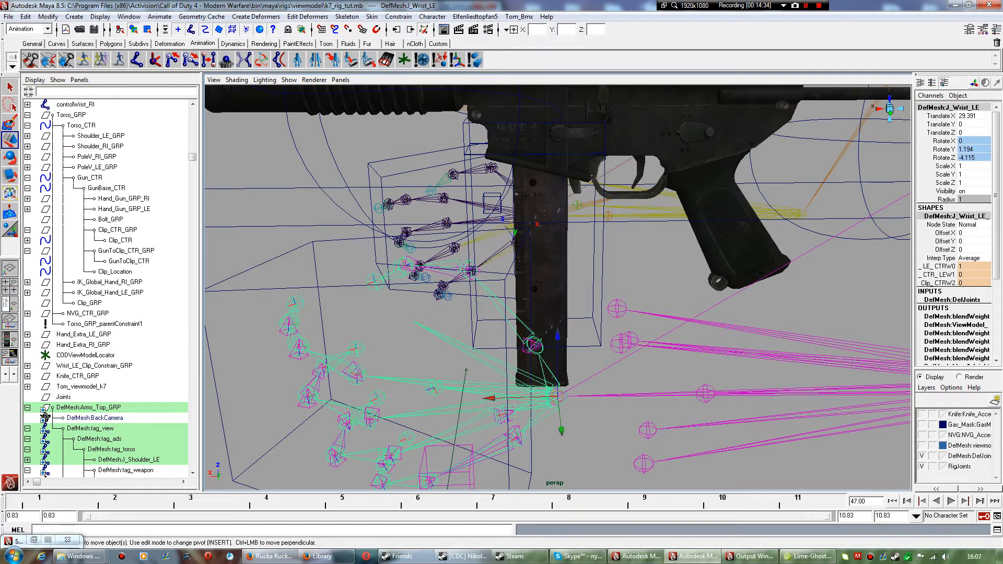
scroll(45, 418, down, 4)
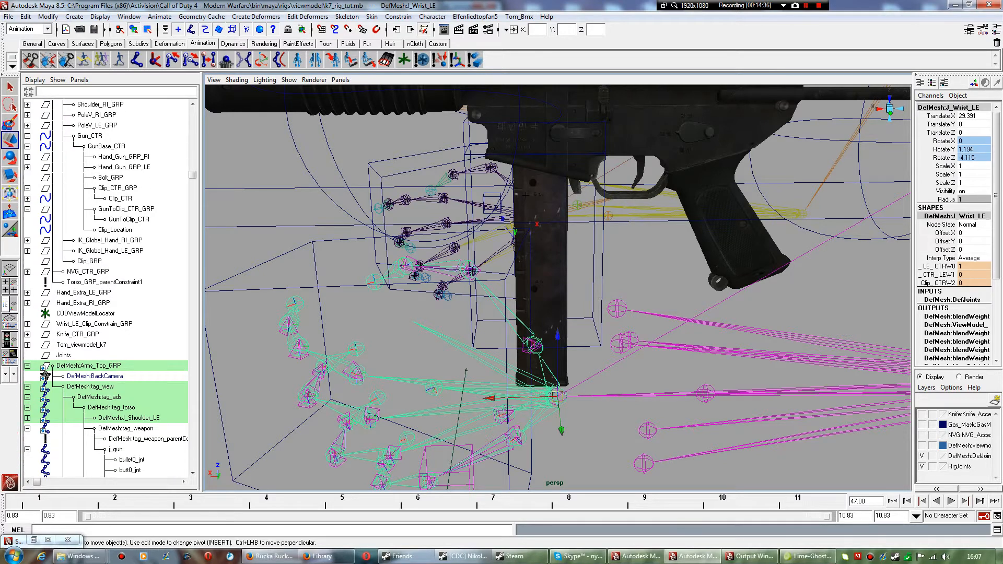
scroll(45, 407, up, 3)
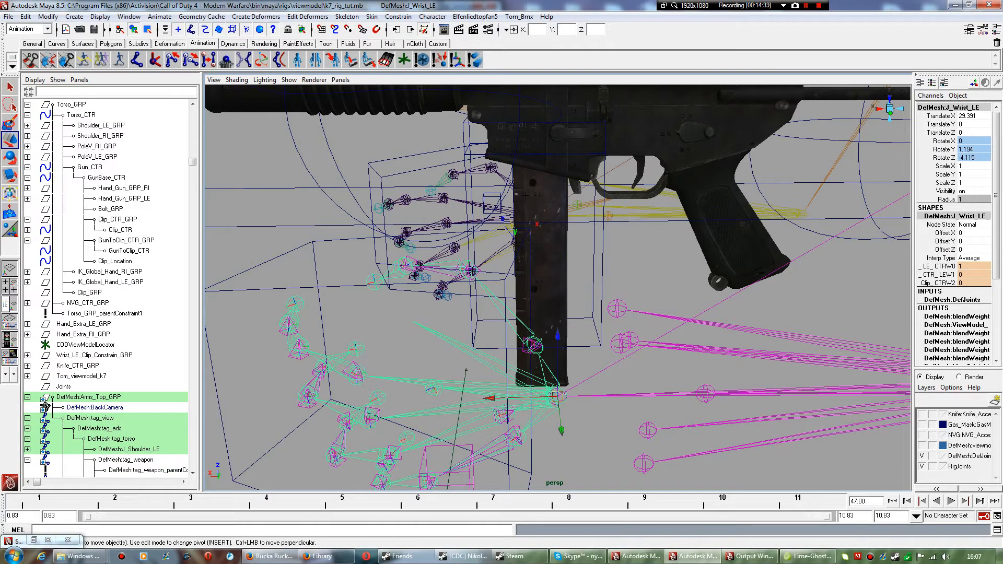
ctrl+click(125, 239)
scroll(557, 287, down, 1)
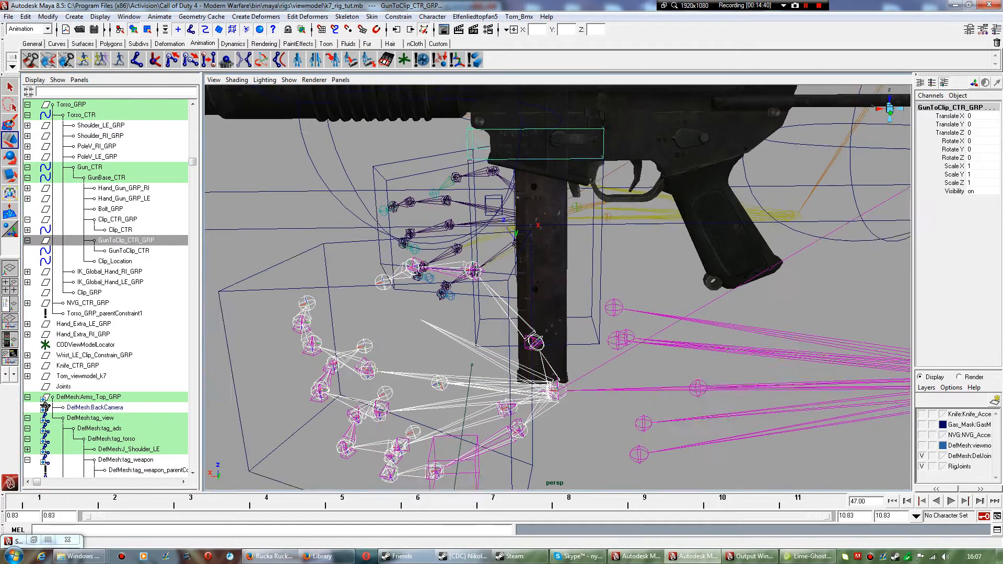
scroll(528, 197, down, 3)
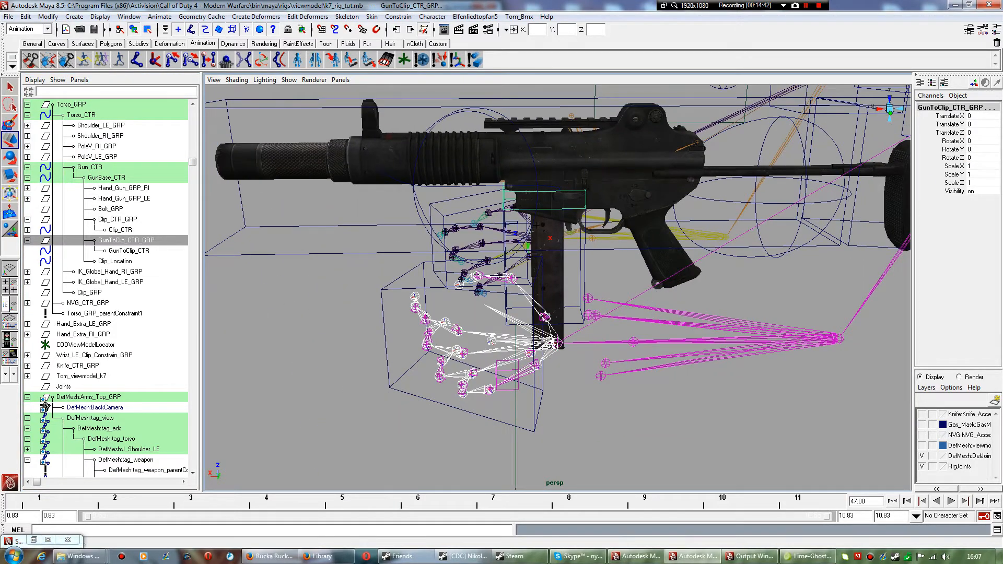
click(398, 16)
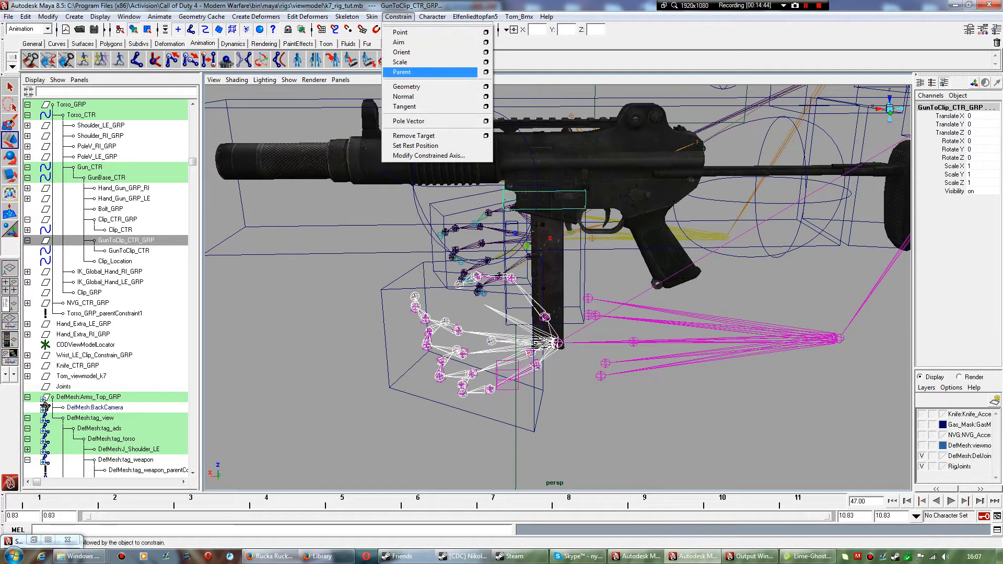
click(405, 72)
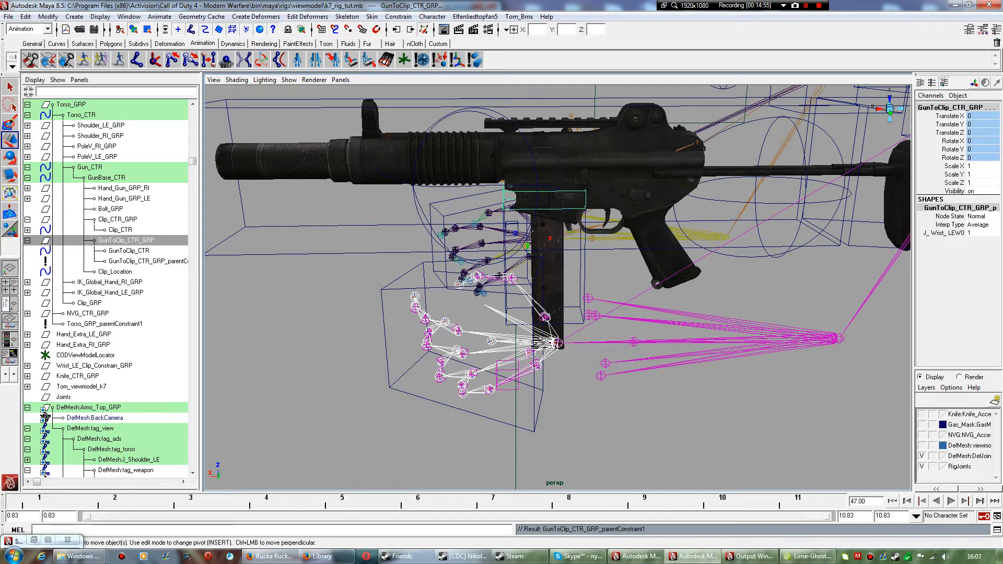
Parent-constrain Clip_CTR_GRP to the left wrist joint DefMesh:J_Wrist_LE.
ctrl+click(126, 240)
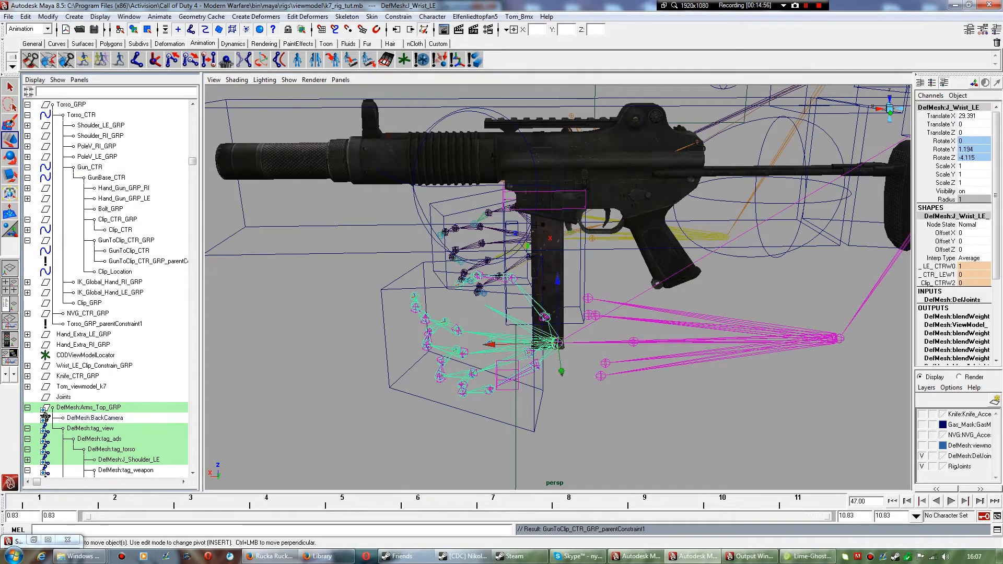
ctrl+click(117, 219)
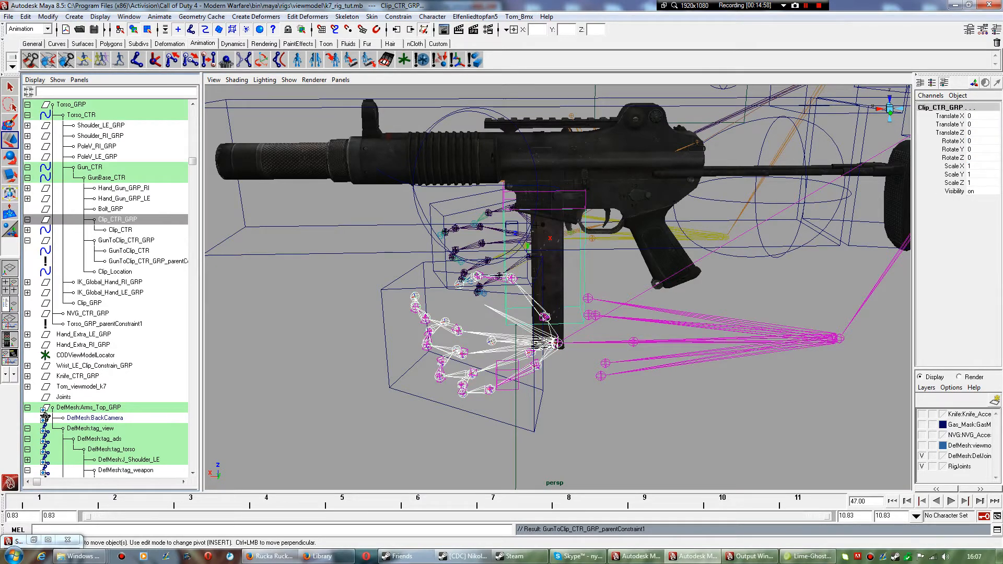
click(398, 16)
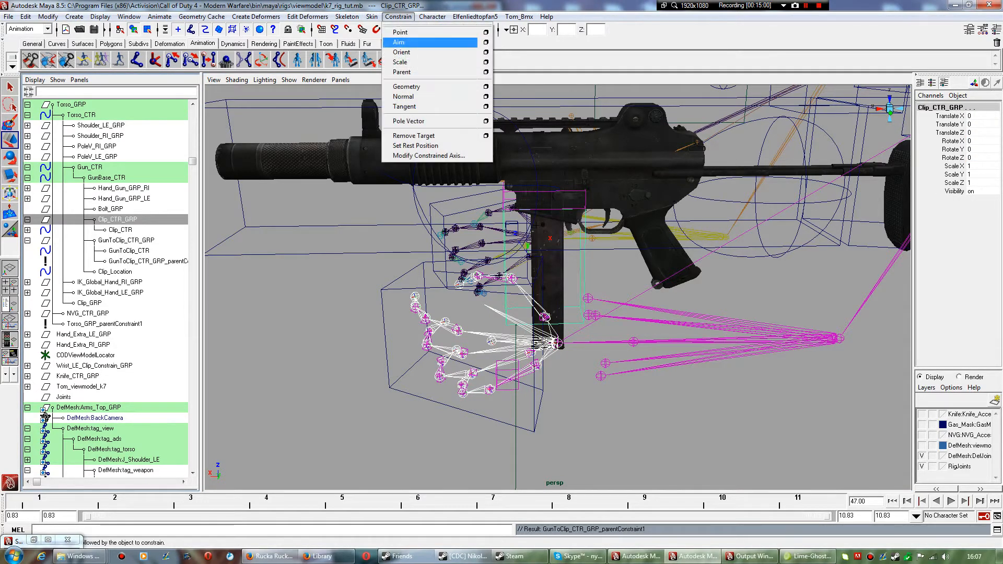
click(413, 71)
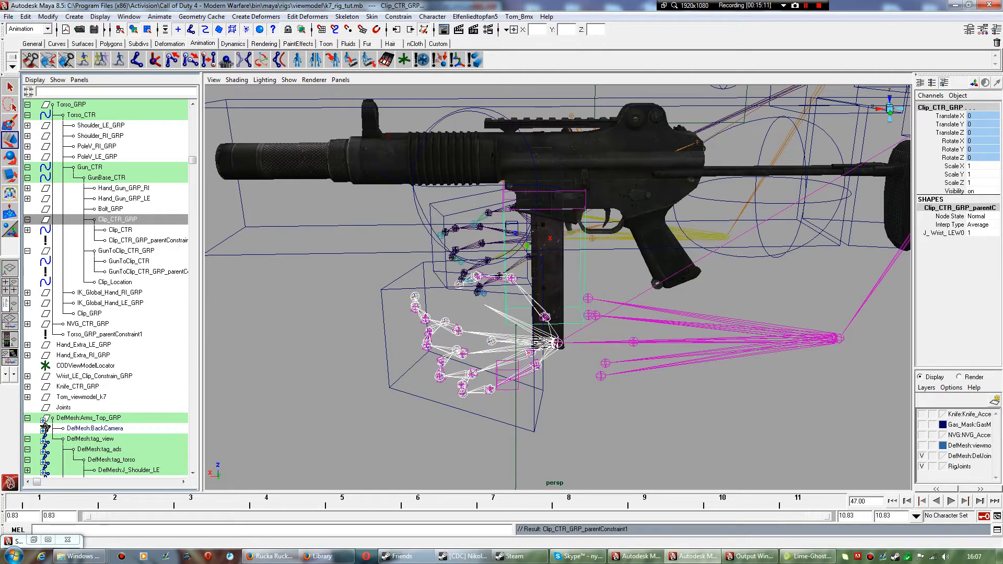
Restore the Set Driven Key window and set the J_Wrist_LEW0 weight of Clip_CTR_GRP's parent constraint to 0.
click(33, 540)
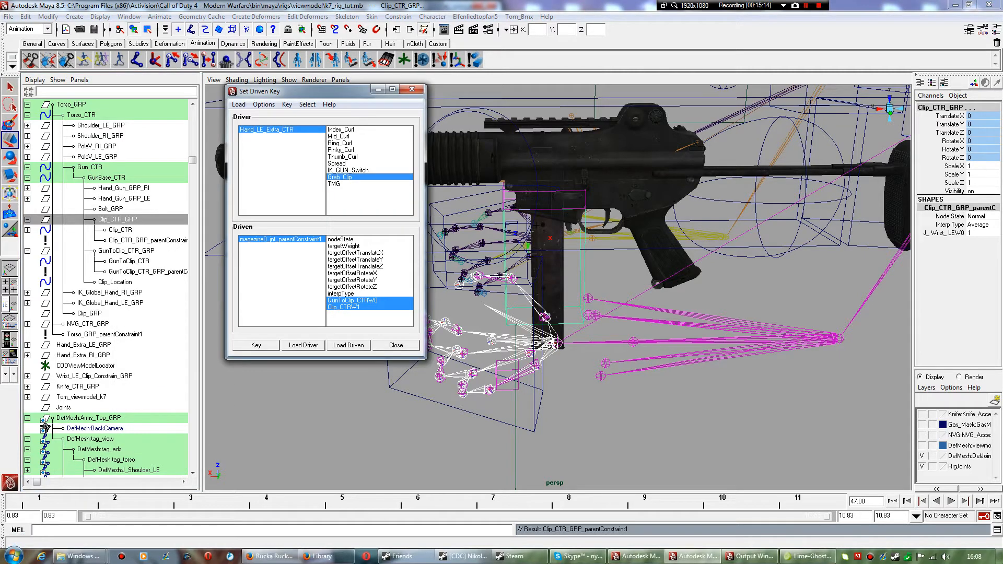
click(147, 272)
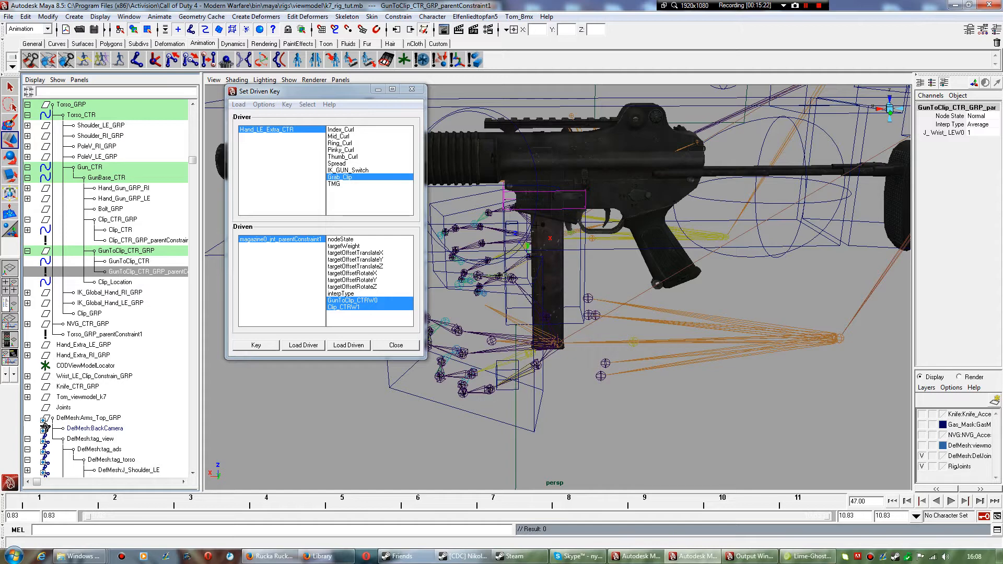
click(146, 240)
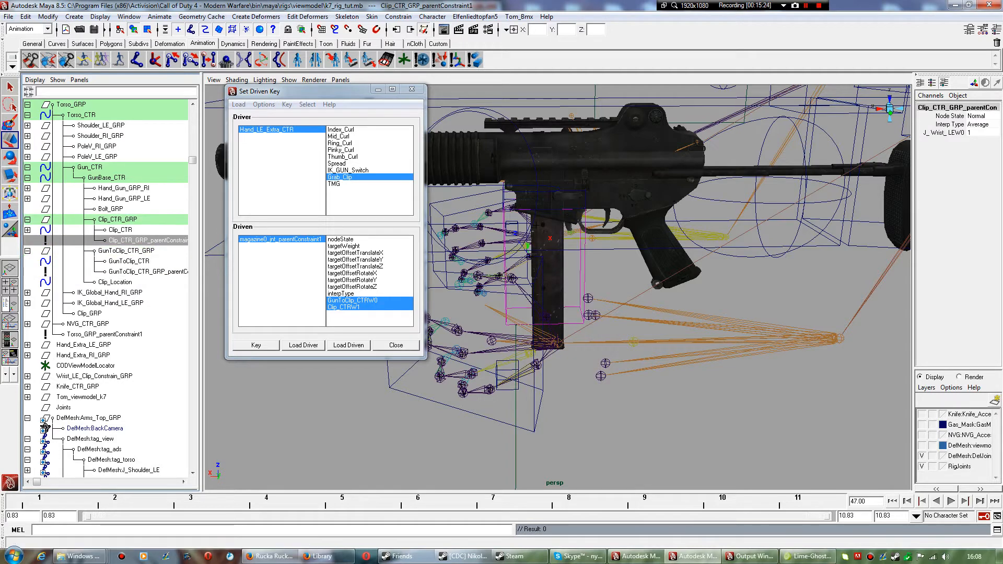
click(981, 132)
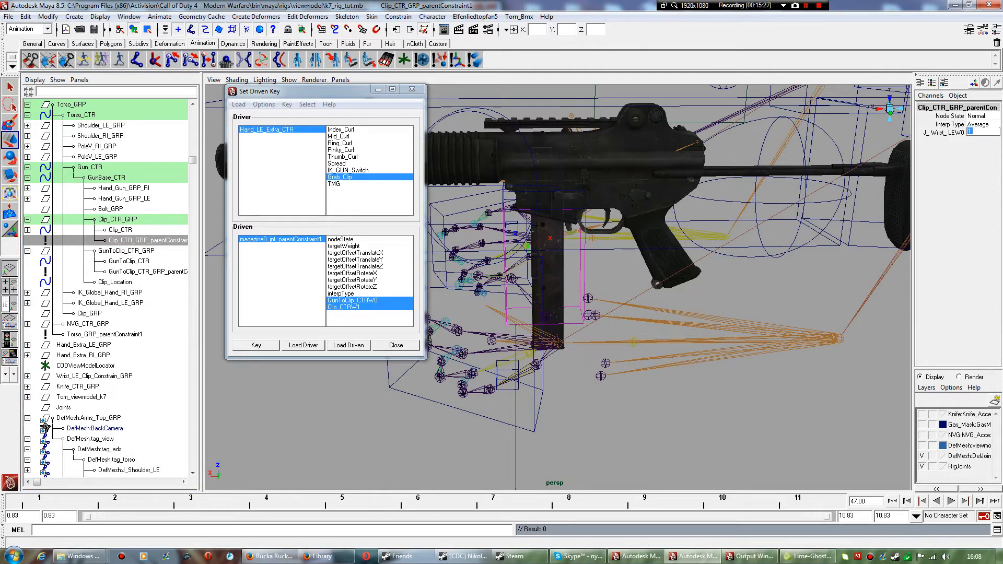
text(0)
key(Return)
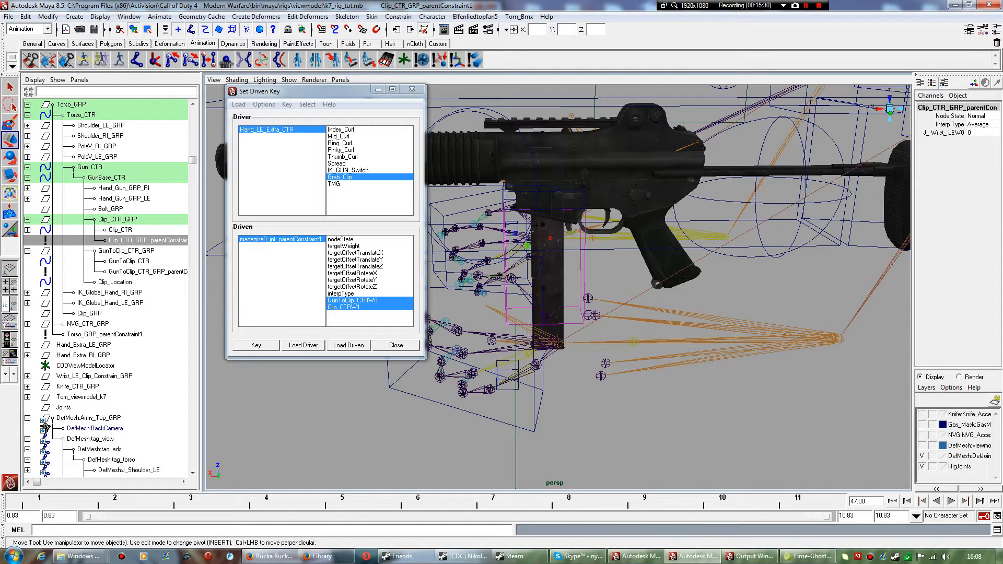
Set up TMG as driver and load GunToClip_CTR_GRP's parent constraint as driven, with its J_Wrist_LEW0 weight as the driven attribute.
click(148, 271)
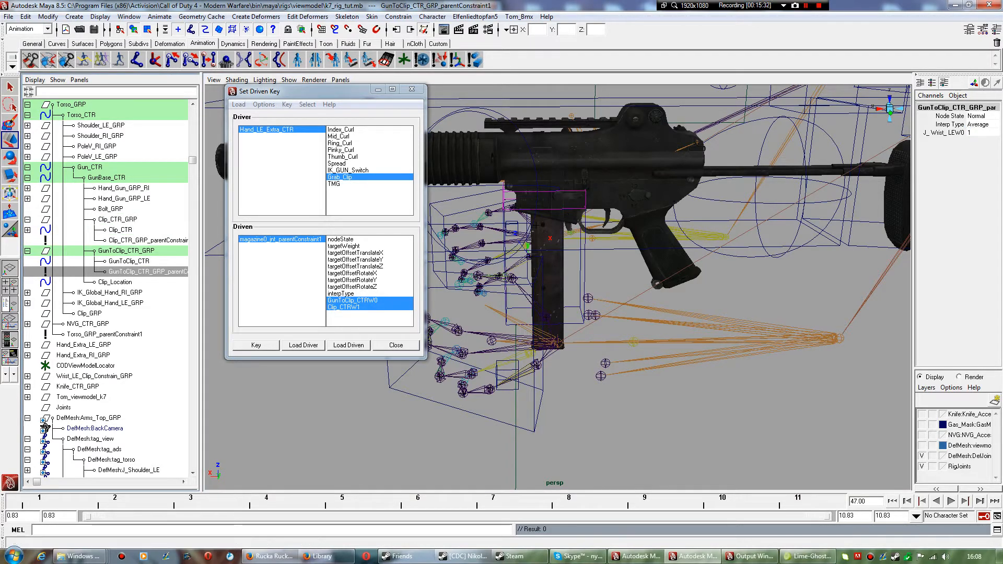
click(334, 183)
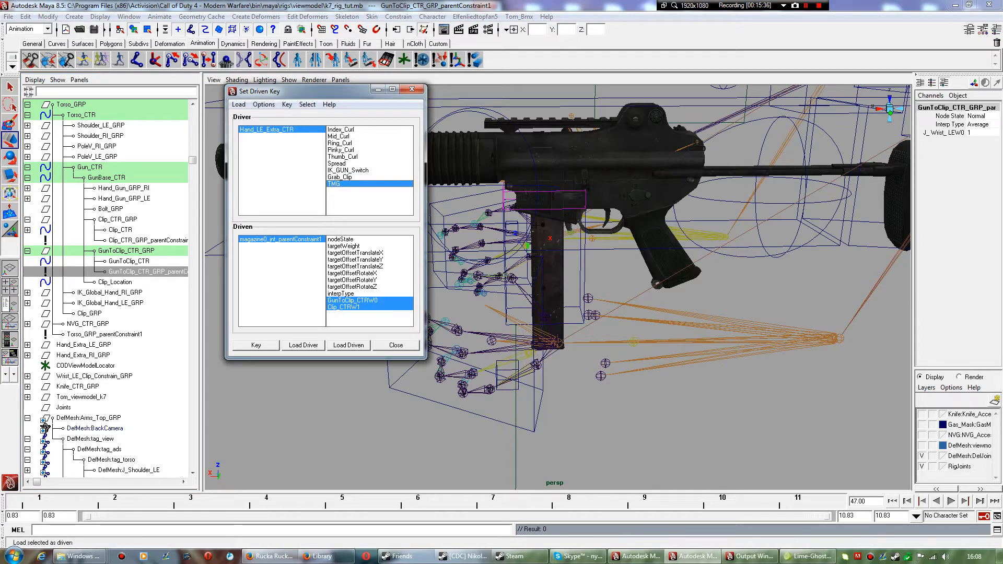
click(348, 344)
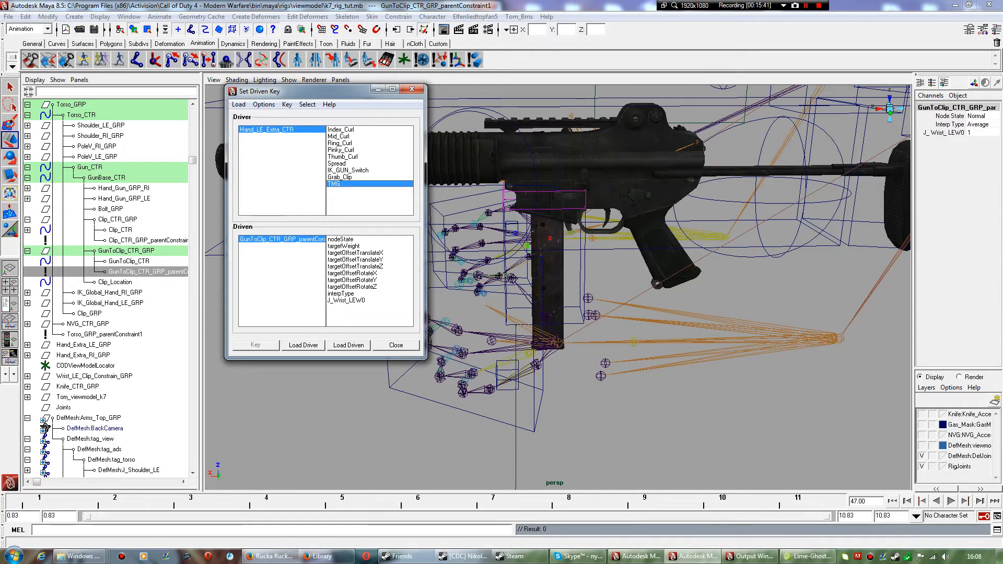
click(346, 300)
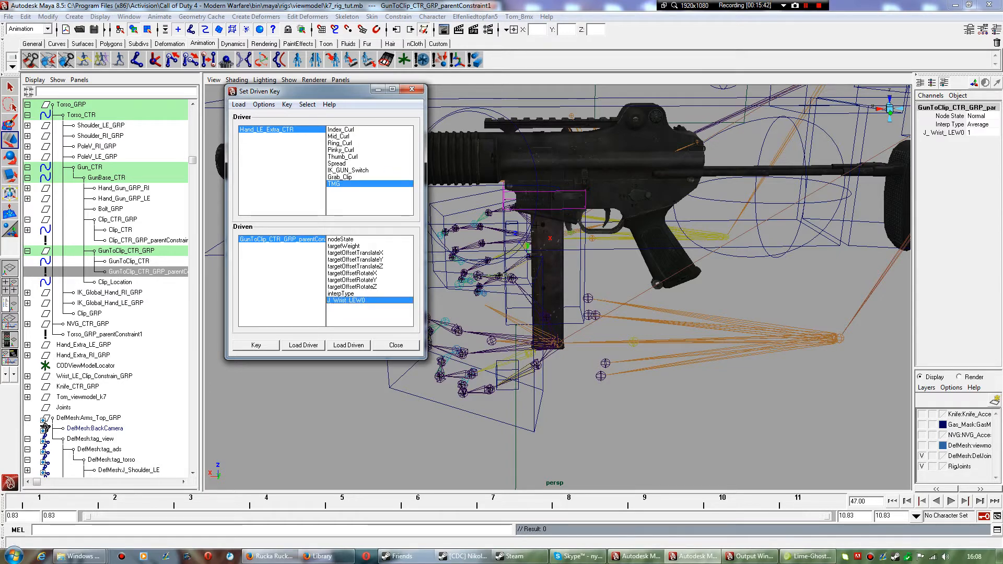
Set the GunToClip_CTR_GRP constraint's J_Wrist_LEW0 weight to 2 and key it against the current TMG value on Hand_LE_Extra_CTR.
click(969, 132)
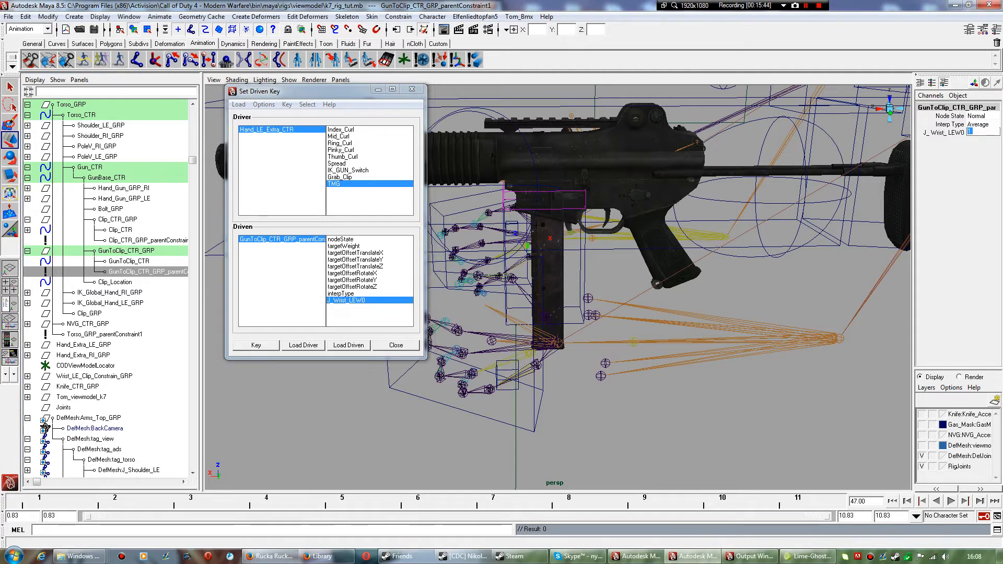
text(2)
key(Return)
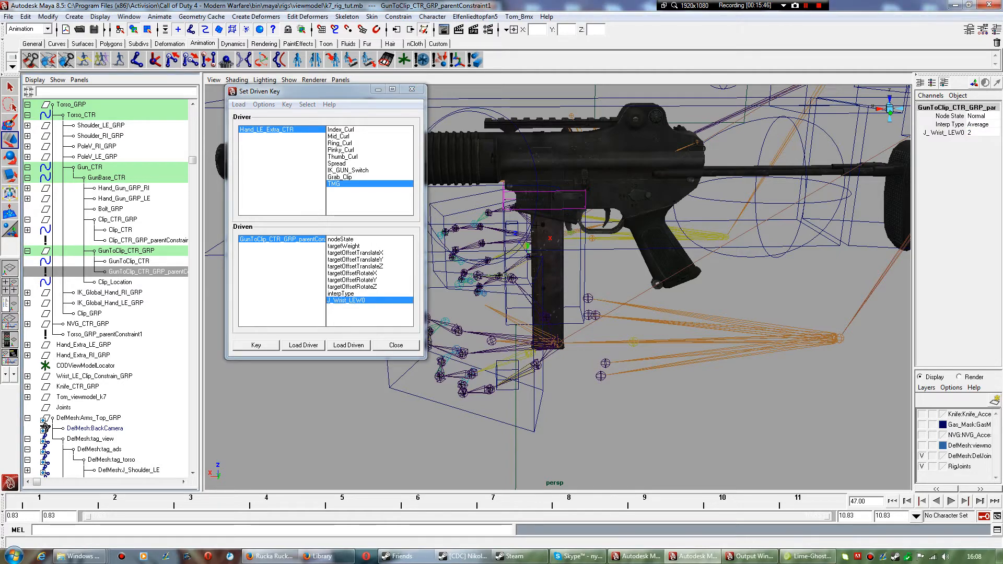
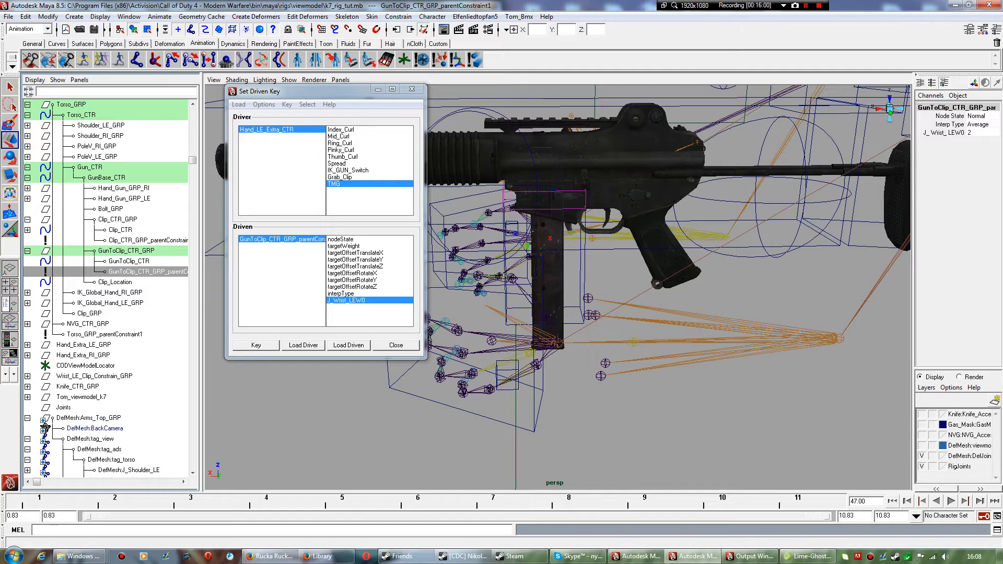
click(524, 397)
click(507, 375)
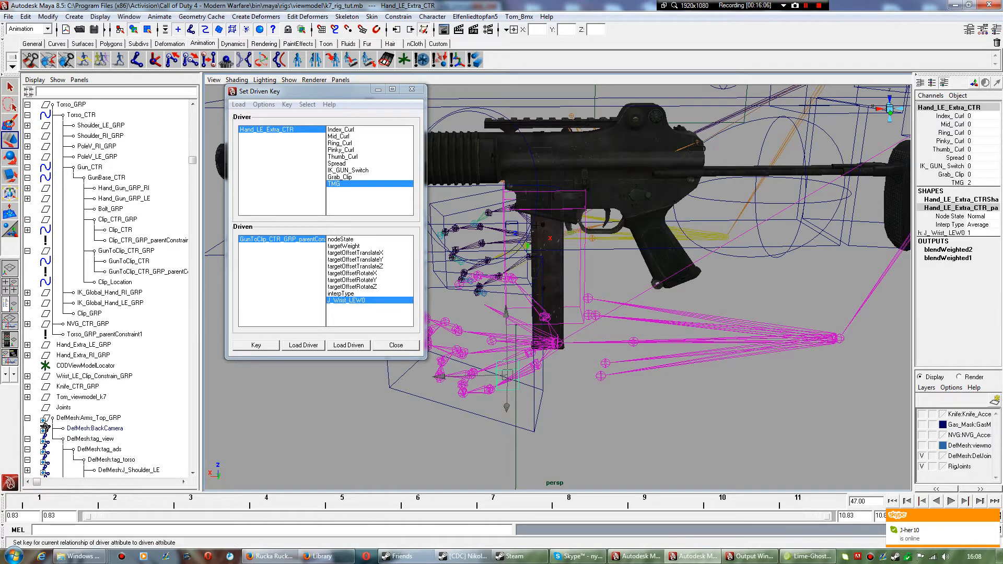
click(256, 345)
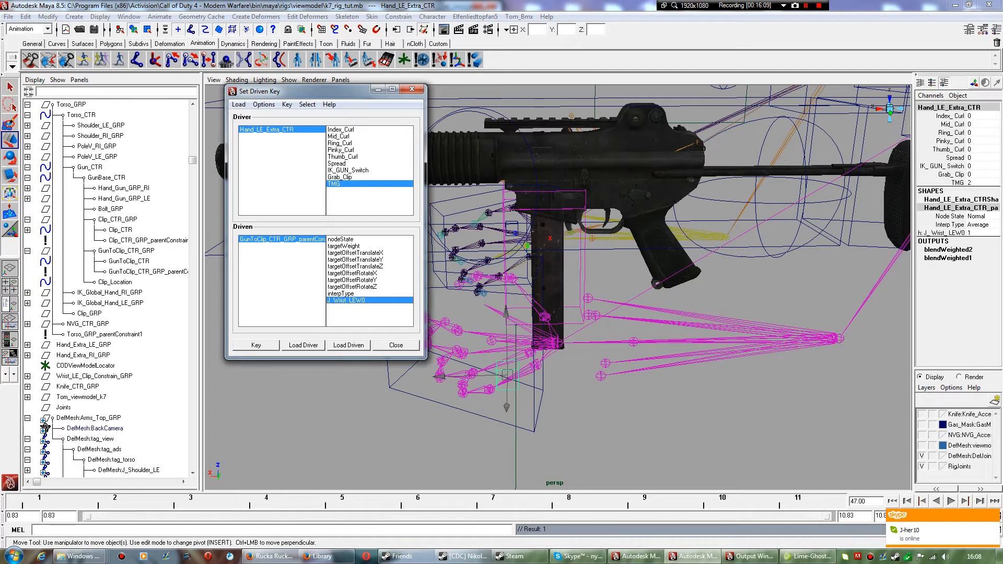
Test-move IK_Global_Hand_LE_CTR downward to check that the magazine follows the left hand, and undo the move.
click(462, 409)
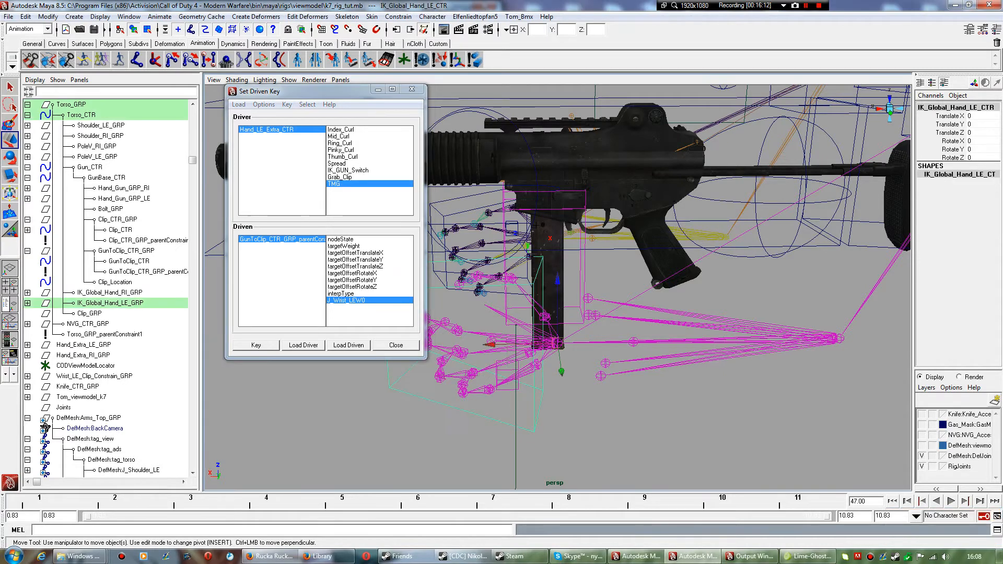
drag(558, 343, 568, 386)
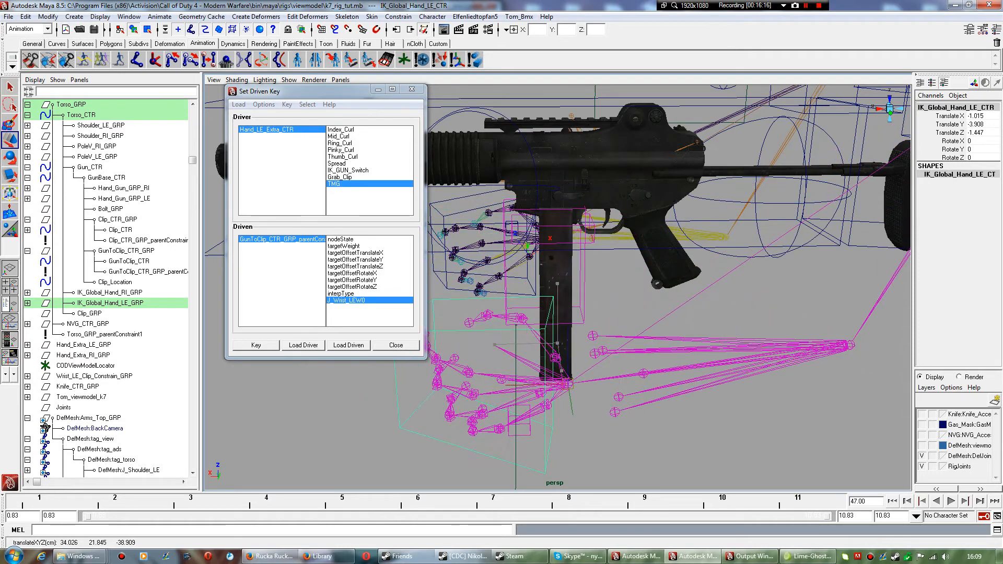
key(ctrl+z)
key(ctrl+z)
key(ctrl+z)
key(ctrl+z)
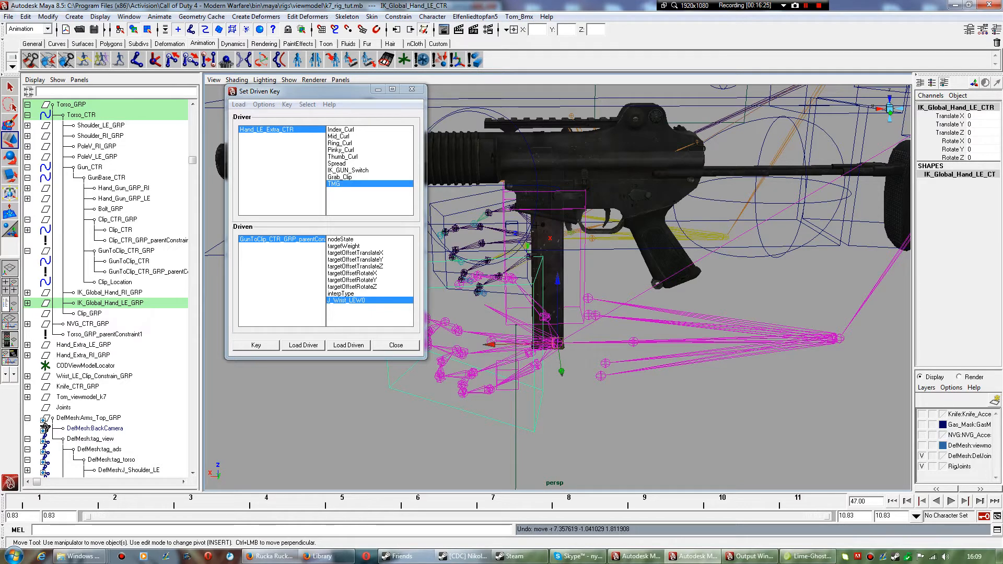
Set the GunToClip_CTR_GRP constraint's J_Wrist_LEW0 weight and Hand_LE_Extra_CTR's TMG both to 0, and set the driven key.
click(281, 239)
click(982, 132)
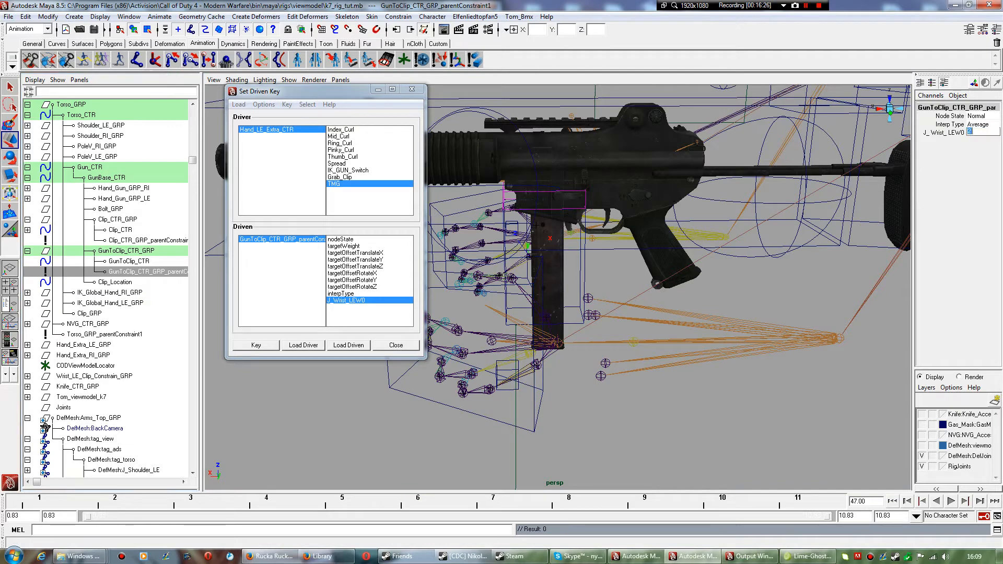
text(0)
key(Return)
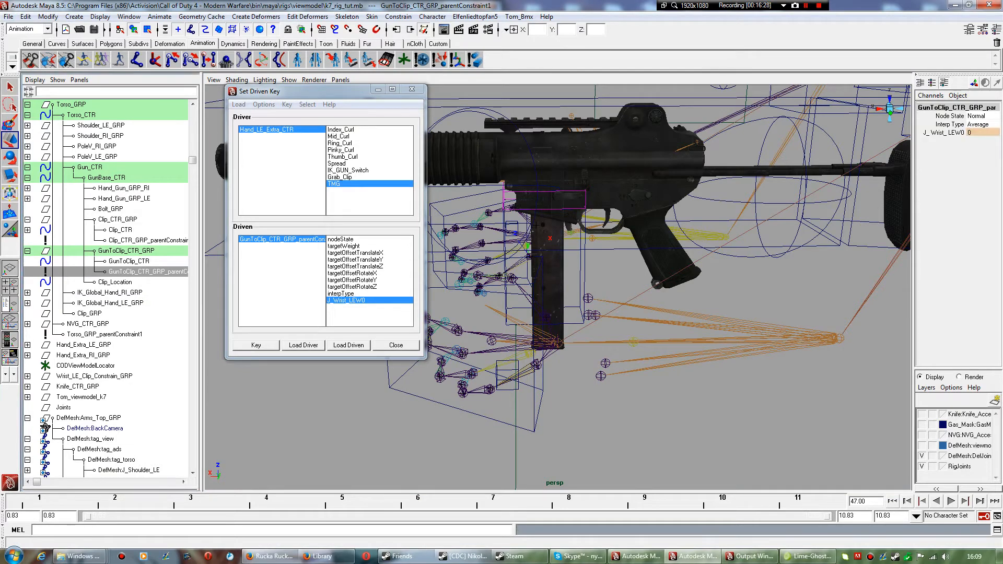
click(506, 375)
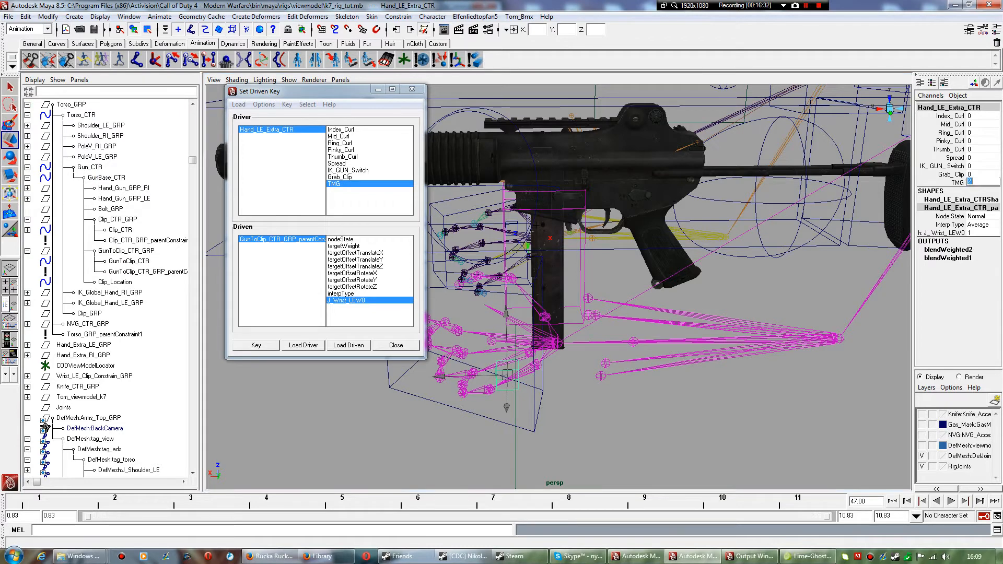
click(982, 182)
key(Return)
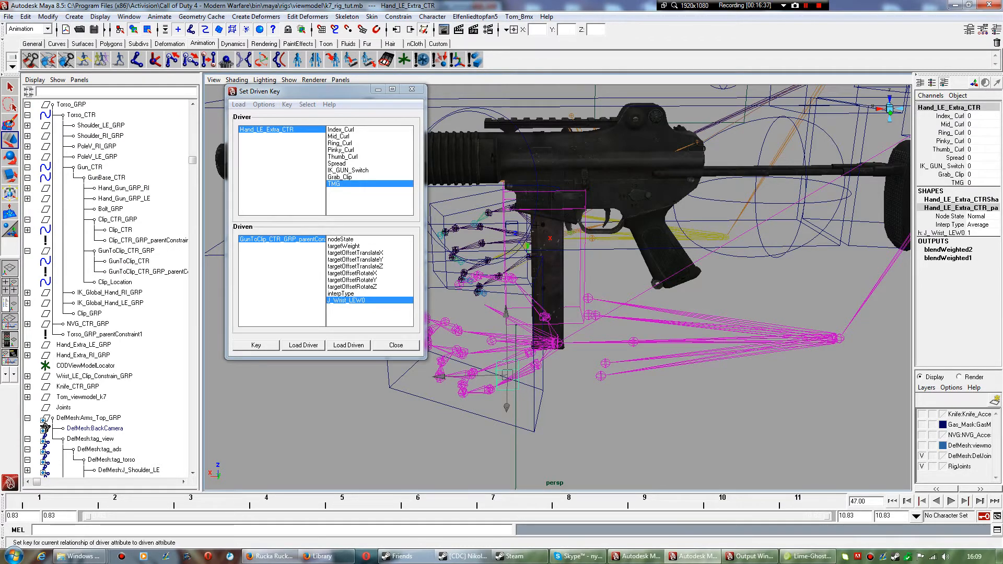
click(256, 345)
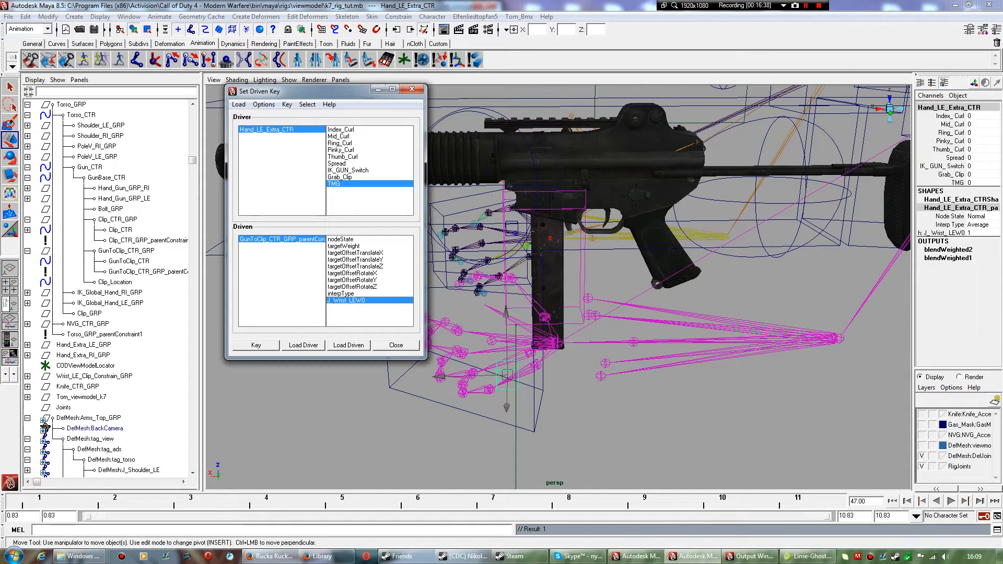
Try moving the left-hand IK control IK_Global_Hand_LE_CTR away from the magazine, and undo the move.
click(462, 410)
drag(549, 344, 649, 337)
key(ctrl+z)
key(ctrl+z)
key(ctrl+z)
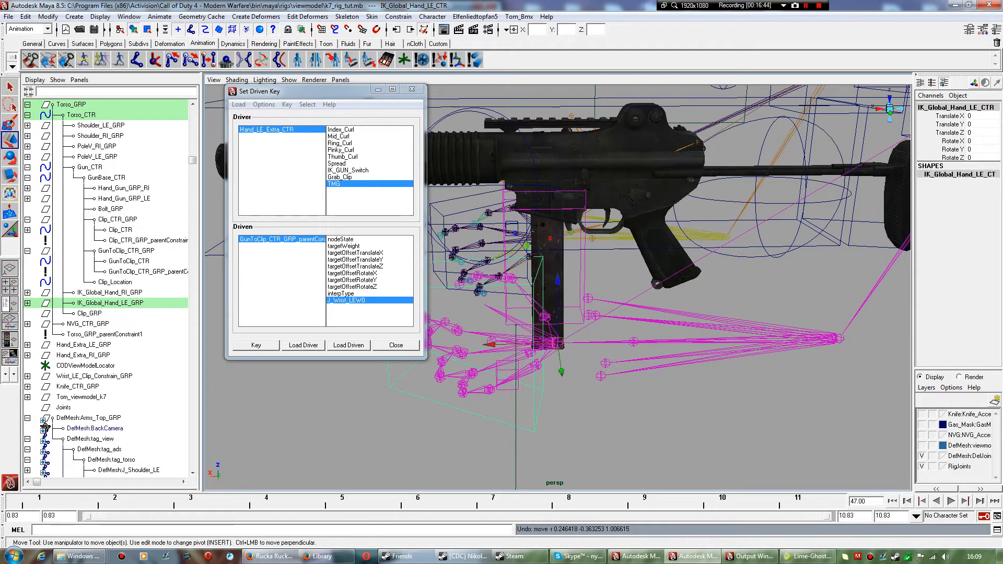
Set J_Wrist_LEW0 on the GunToClip_CTR_GRP parent constraint to 0 and key it against the TMG driver.
click(148, 272)
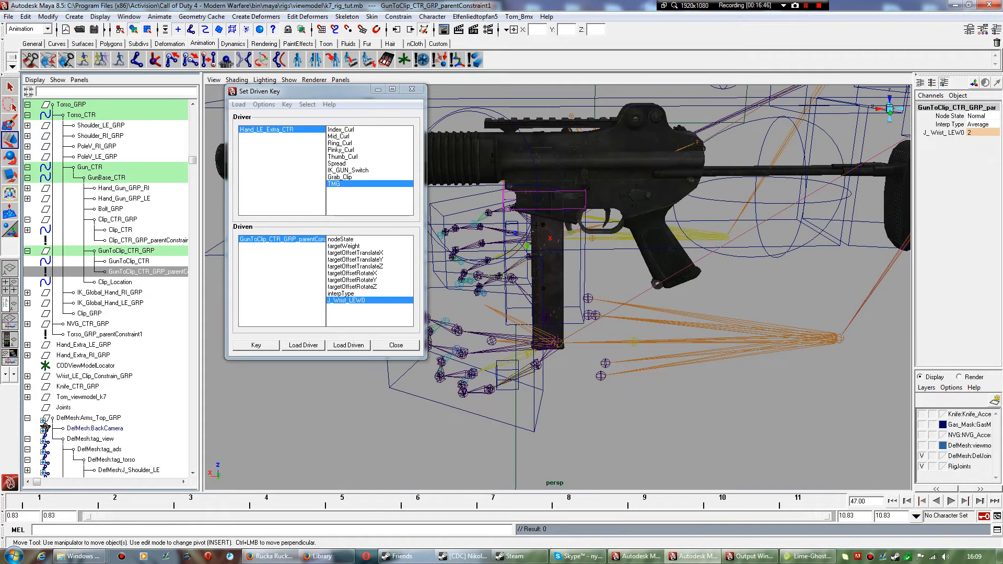
click(982, 132)
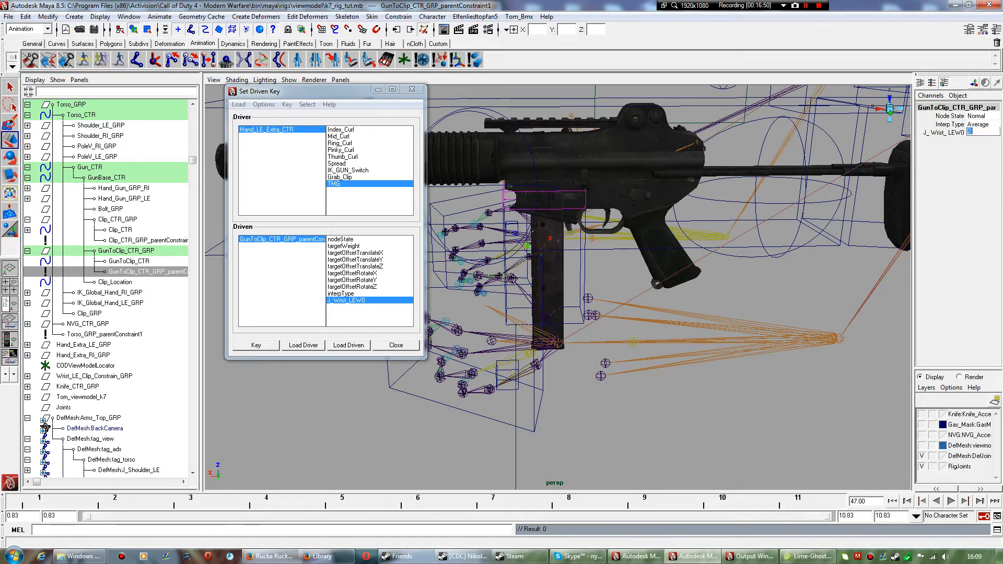
text(0)
key(Return)
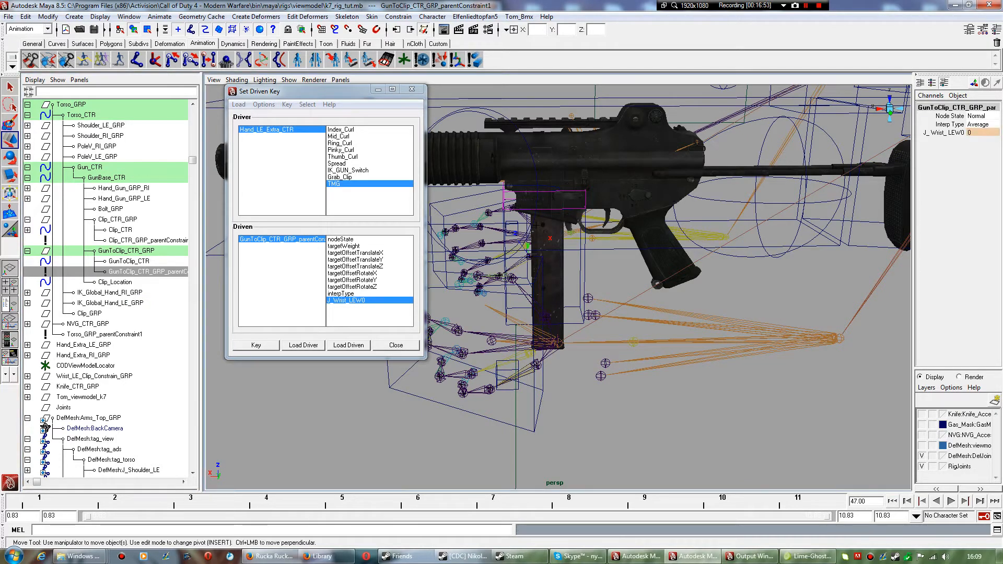
click(256, 345)
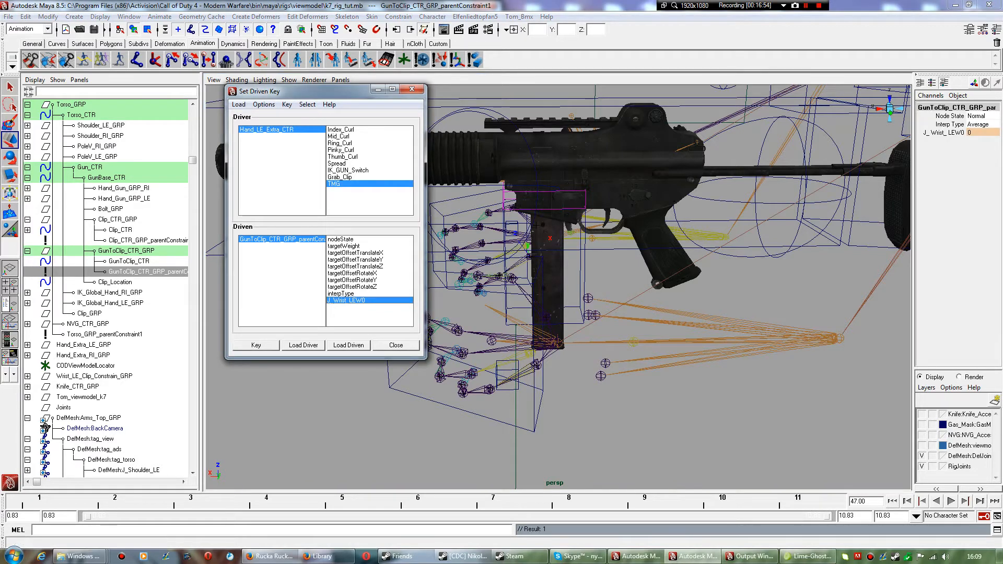
Move IK_Global_Hand_LE_CTR to about X -4.58, Y 0.18, Z -0.19, and set TMG on Hand_LE_Extra_CTR to 2.
click(538, 411)
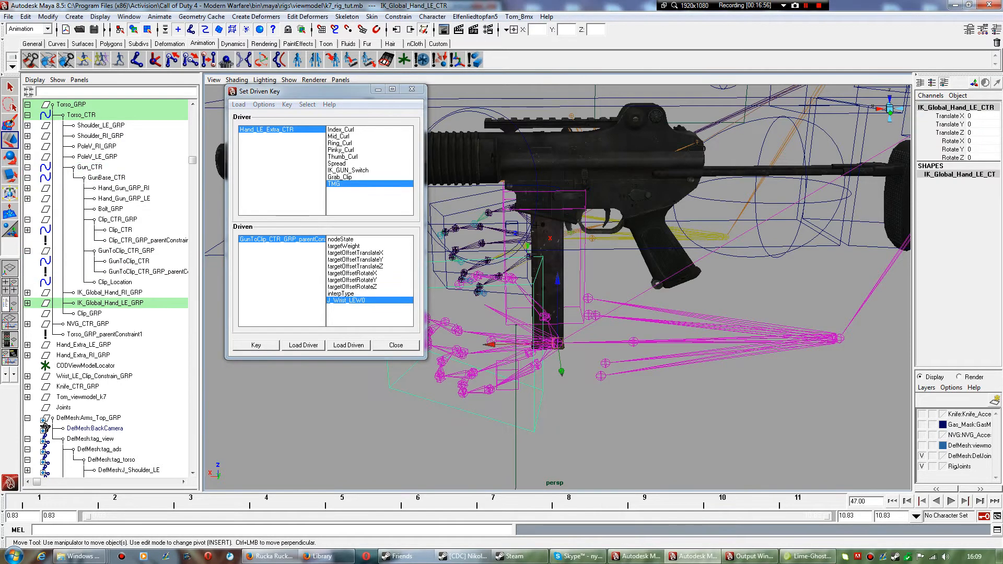
drag(558, 343, 603, 342)
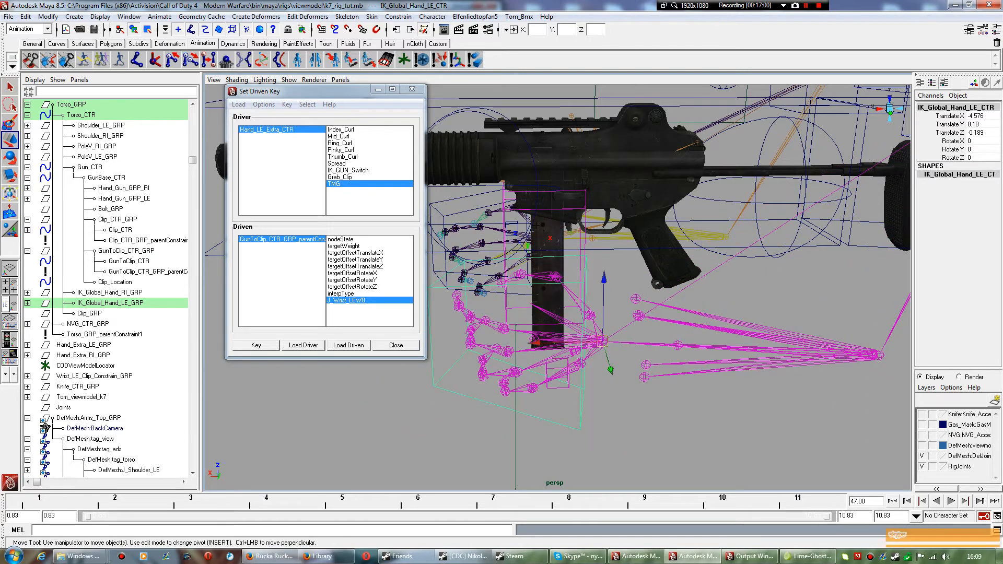
click(557, 387)
click(981, 182)
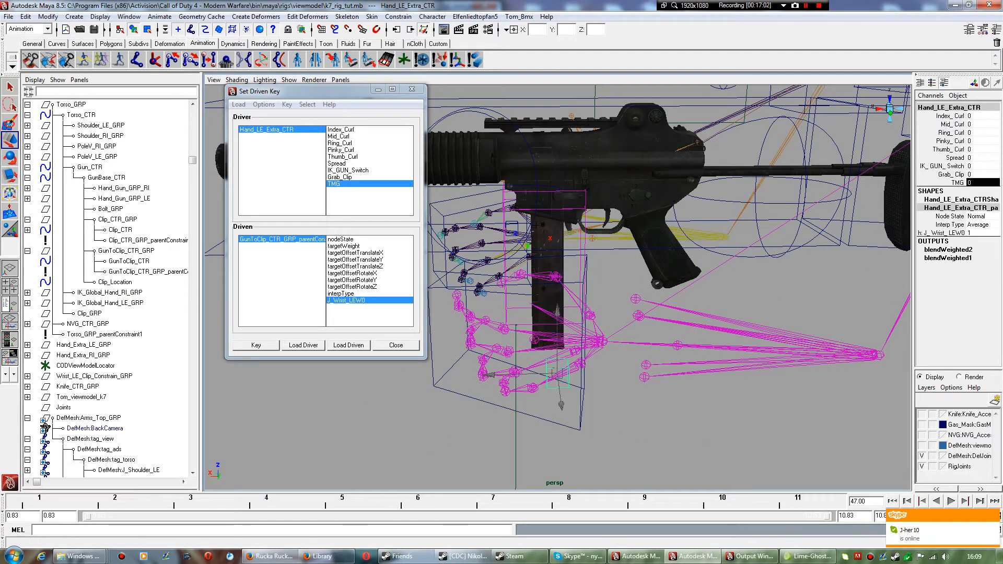
text(2)
key(Return)
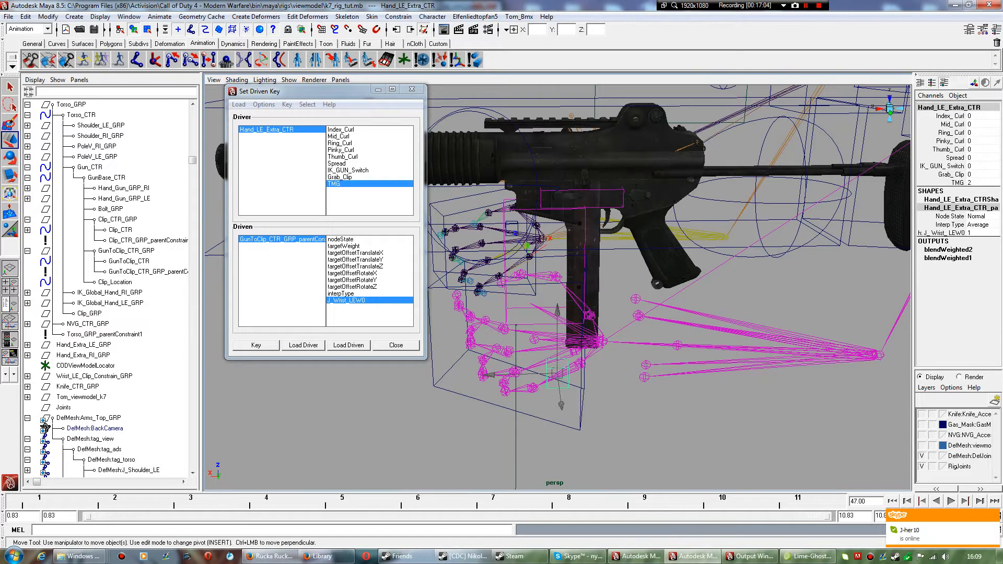
Move IK_Global_Hand_LE_CTR back near its origin, to about X 0.02, Y 0.05, Z -0.2.
click(507, 408)
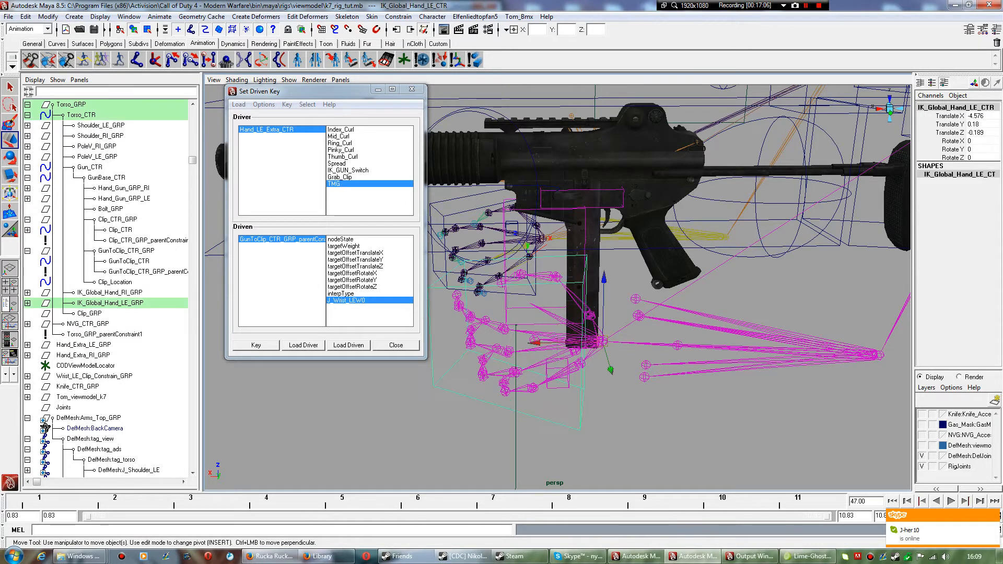
drag(603, 342, 491, 343)
key(ctrl+z)
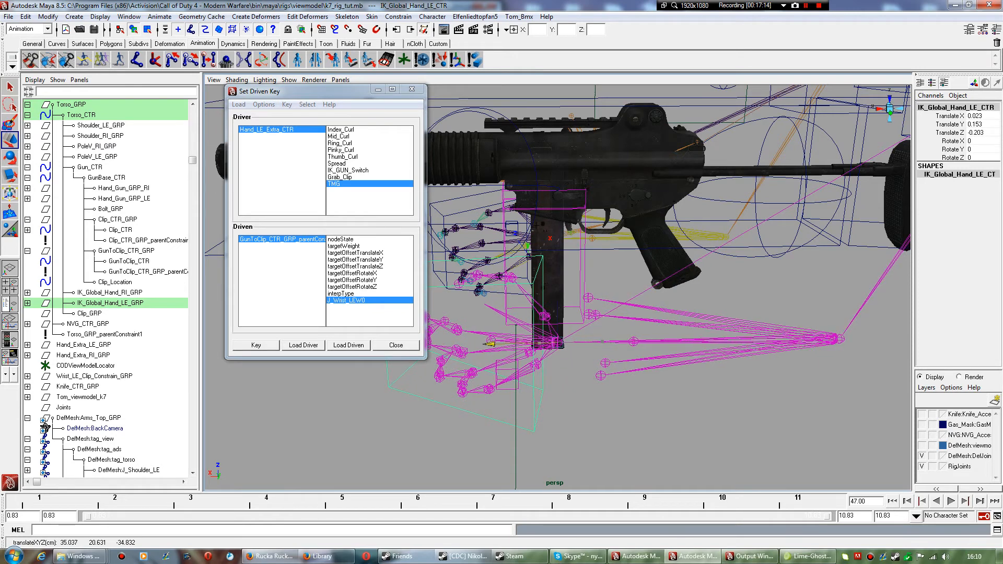
drag(557, 279, 557, 281)
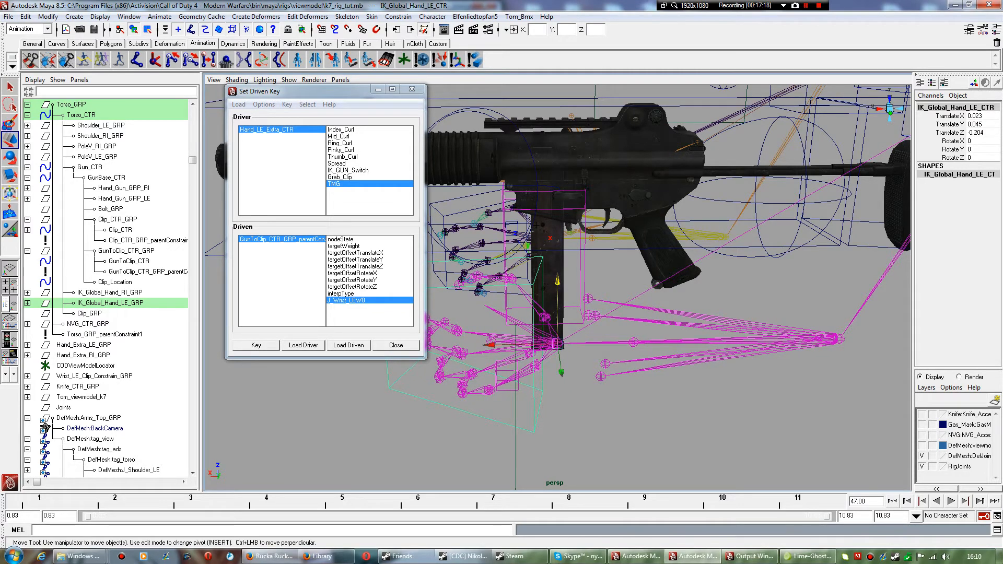
Set TMG on Hand_LE_Extra_CTR to 0.
click(506, 376)
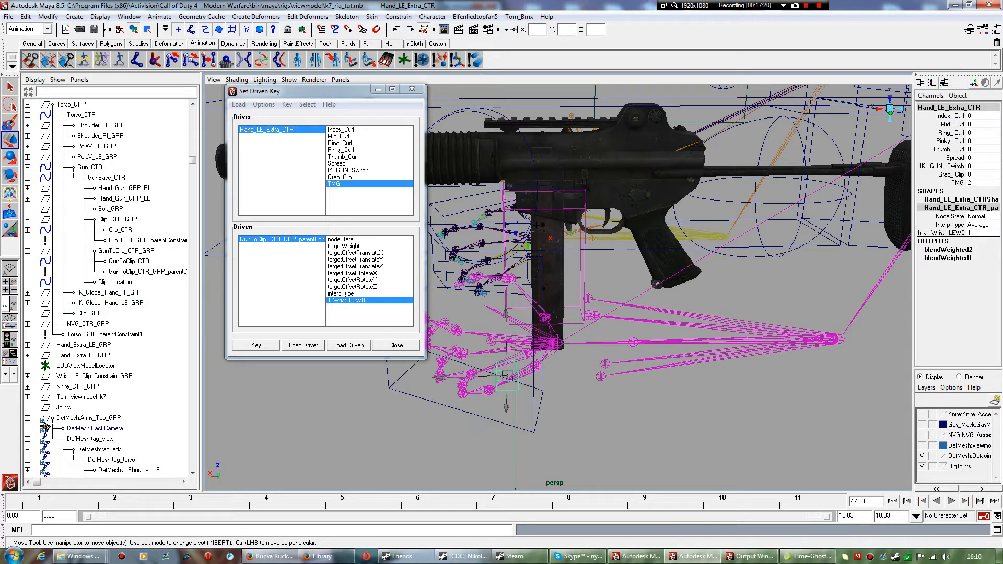
click(982, 183)
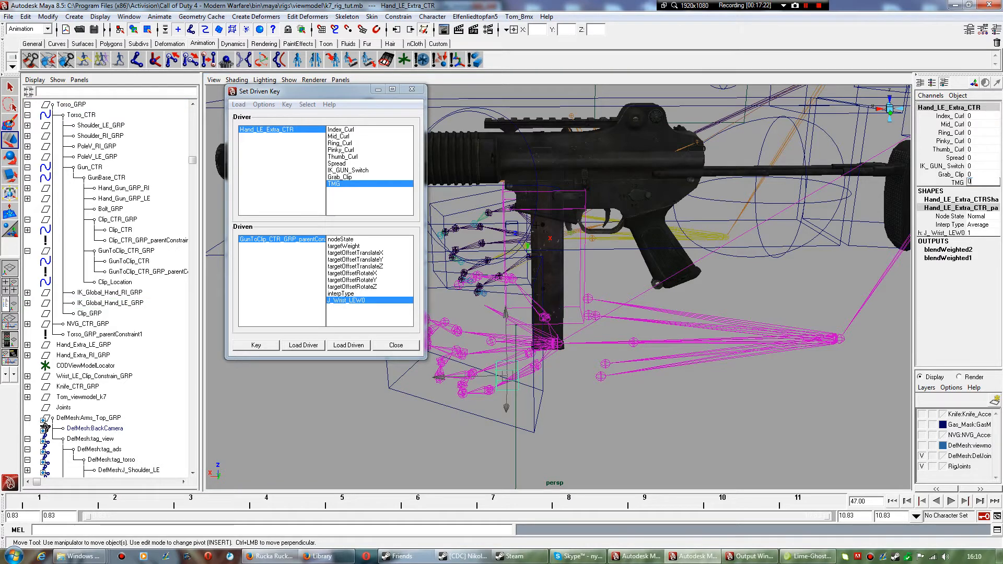
text(0)
key(Return)
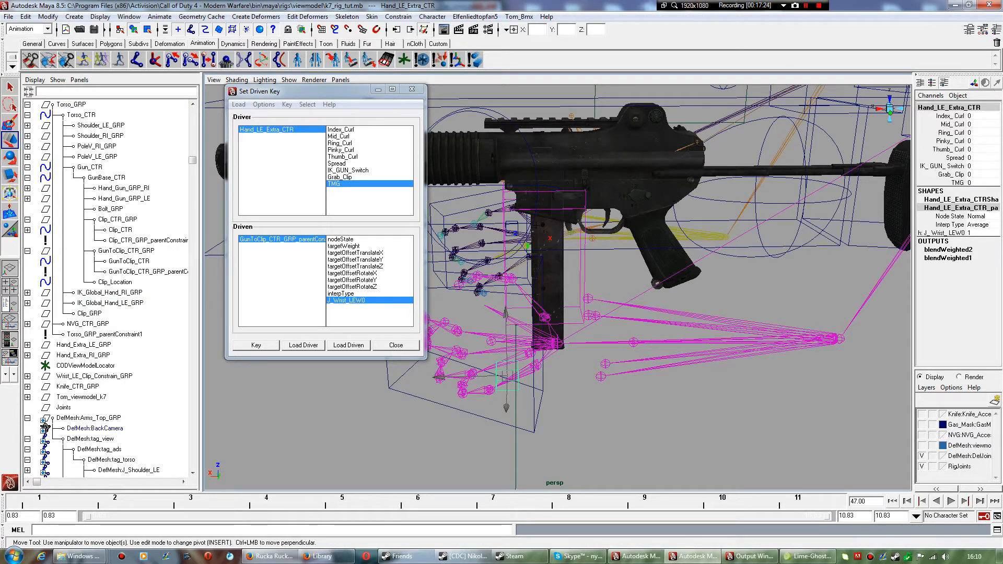
Try shifting IK_Global_Hand_LE_CTR with TMG at 0 to test the magazine's behaviour, and undo the shift.
click(541, 392)
drag(557, 343, 611, 344)
key(ctrl+z)
key(ctrl+z)
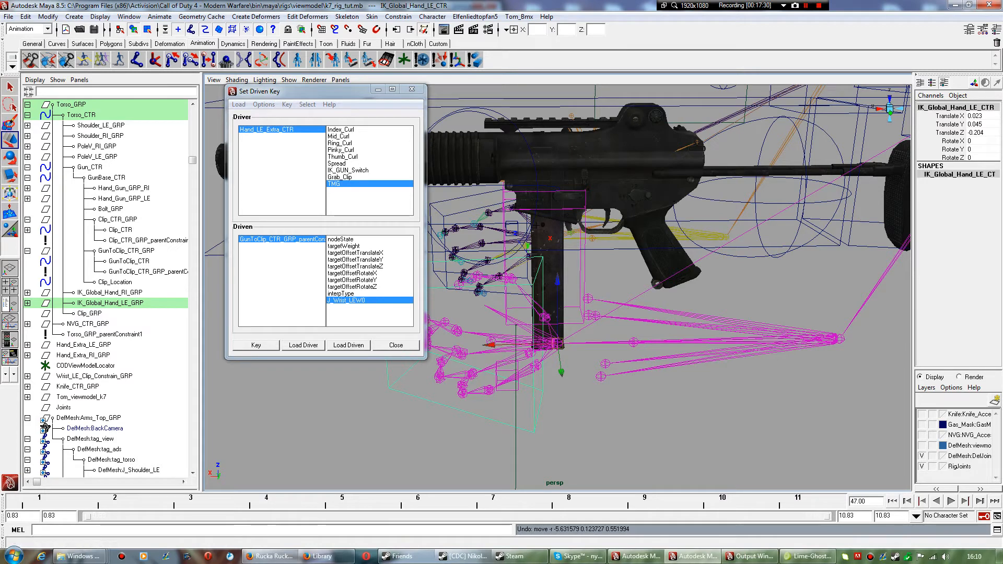
Choose Grab_Clip as the driver attribute and load J_Wrist_LEW0 of Clip_CTR_GRP_parentConstraint1 as the driven attribute.
click(340, 177)
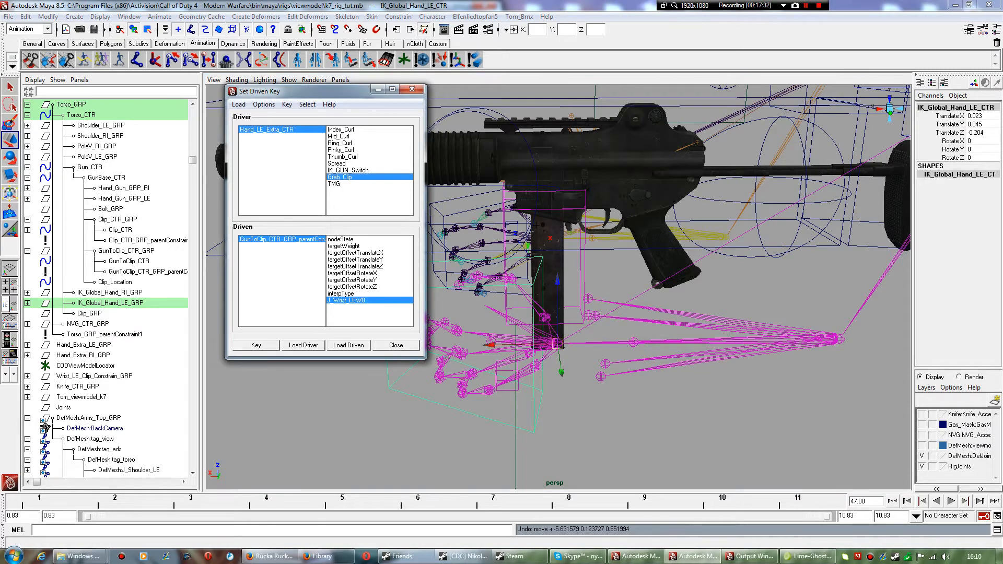
click(148, 271)
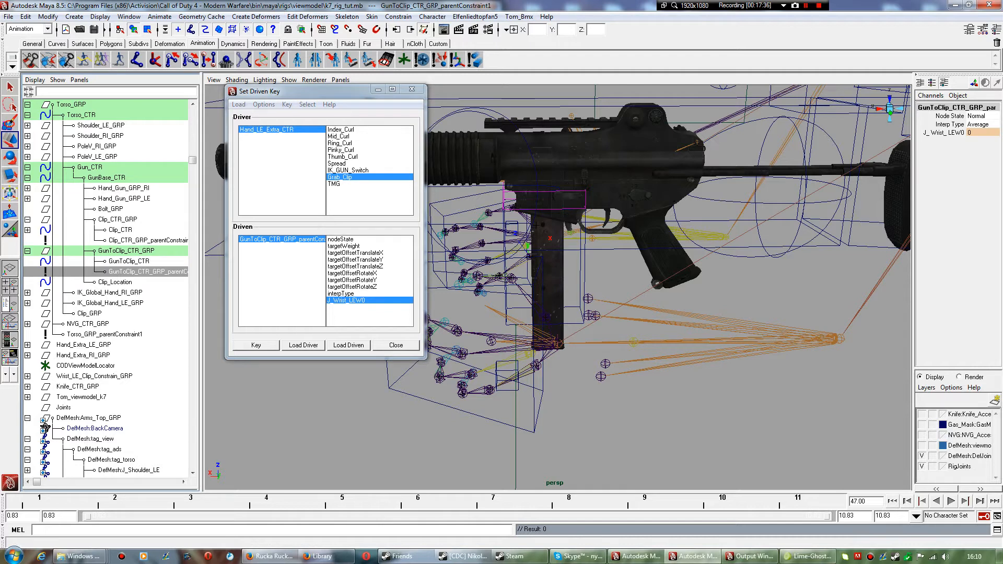
click(148, 240)
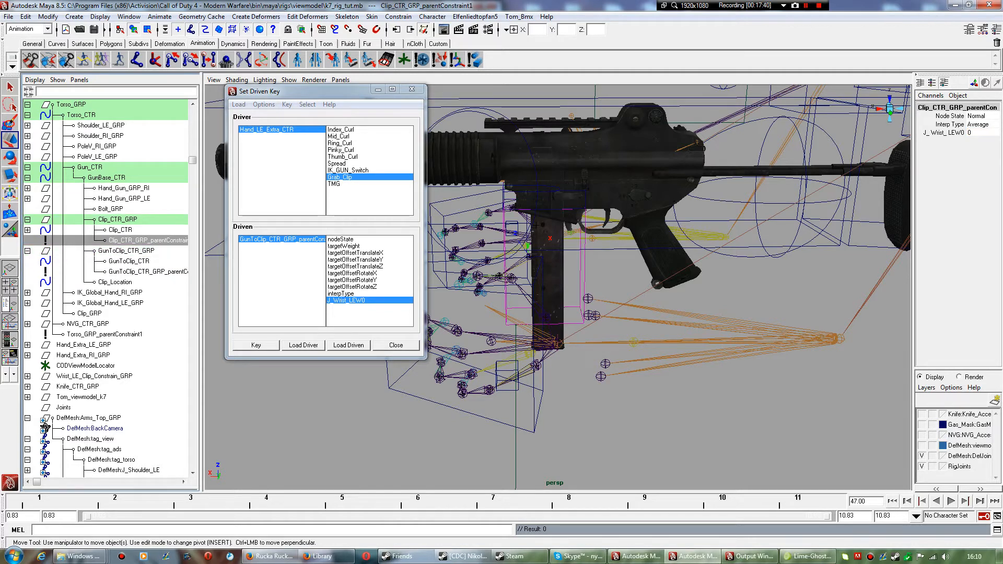
click(507, 376)
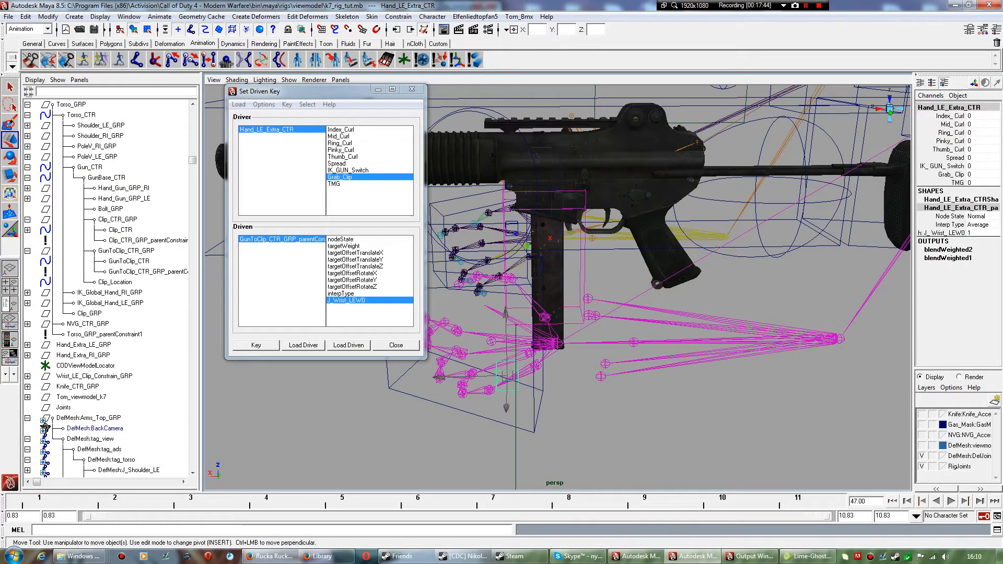
click(282, 239)
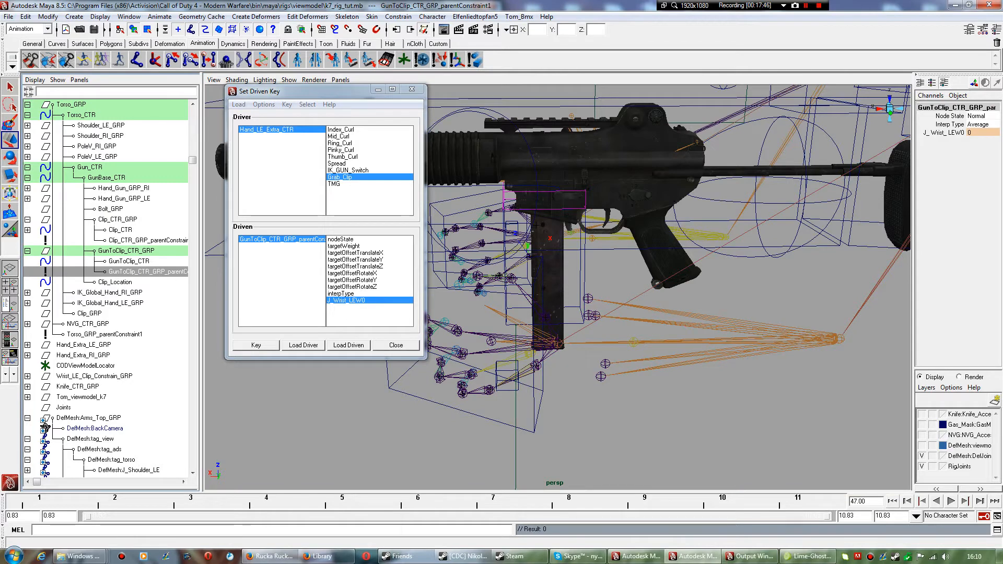
click(147, 241)
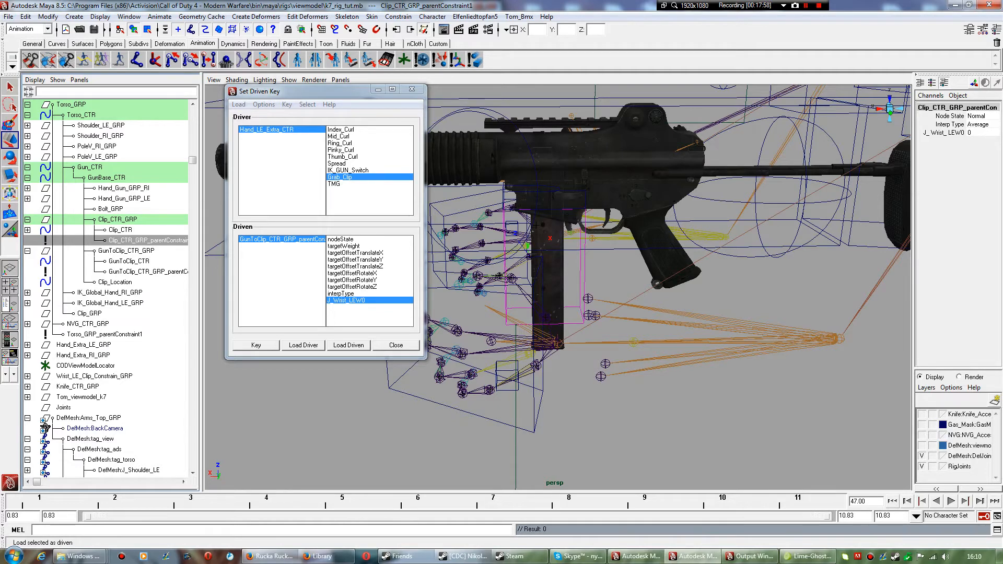
click(348, 345)
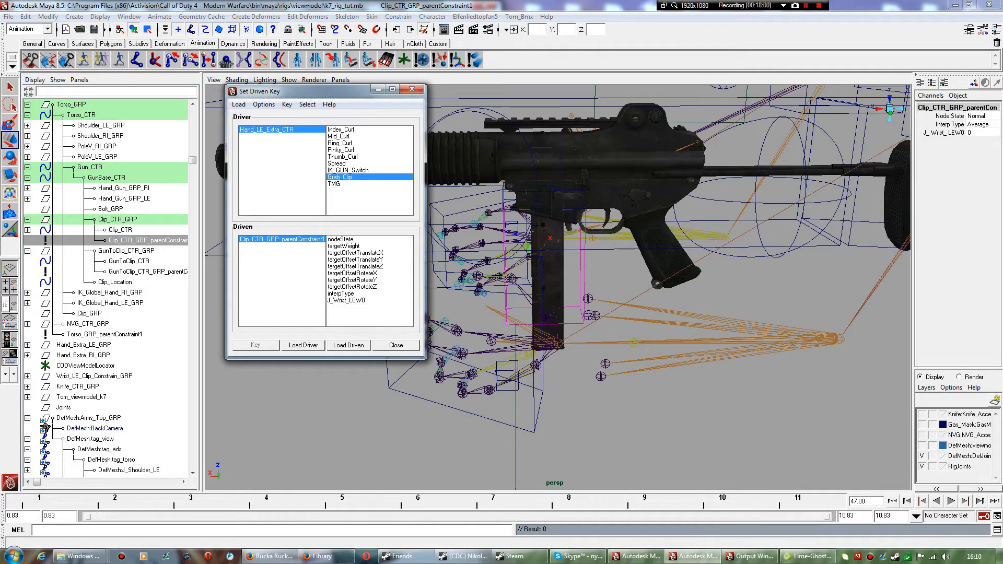
click(346, 301)
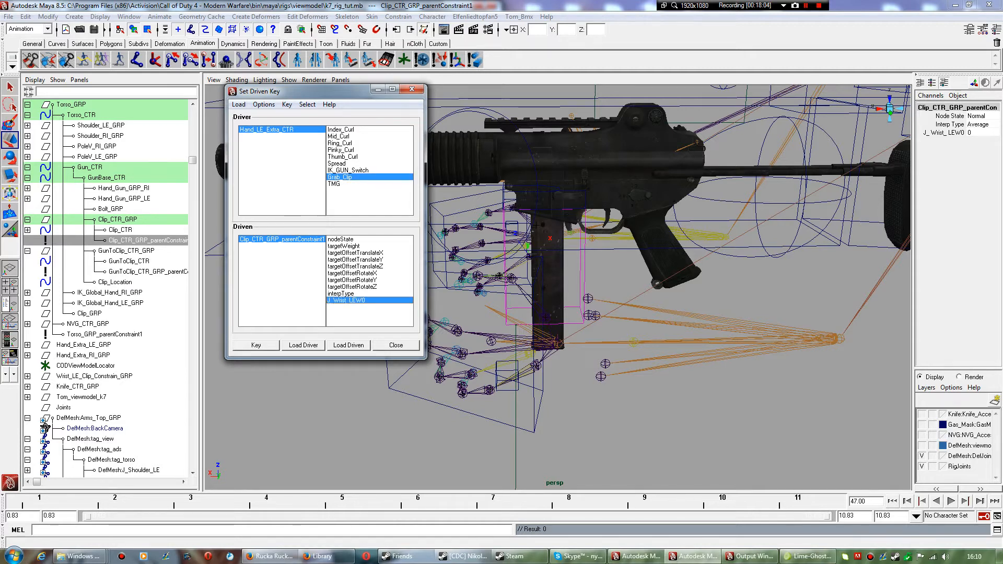
Key the clip constraint's J_Wrist_LEW0 at 0 against Grab_Clip at 0.
click(976, 132)
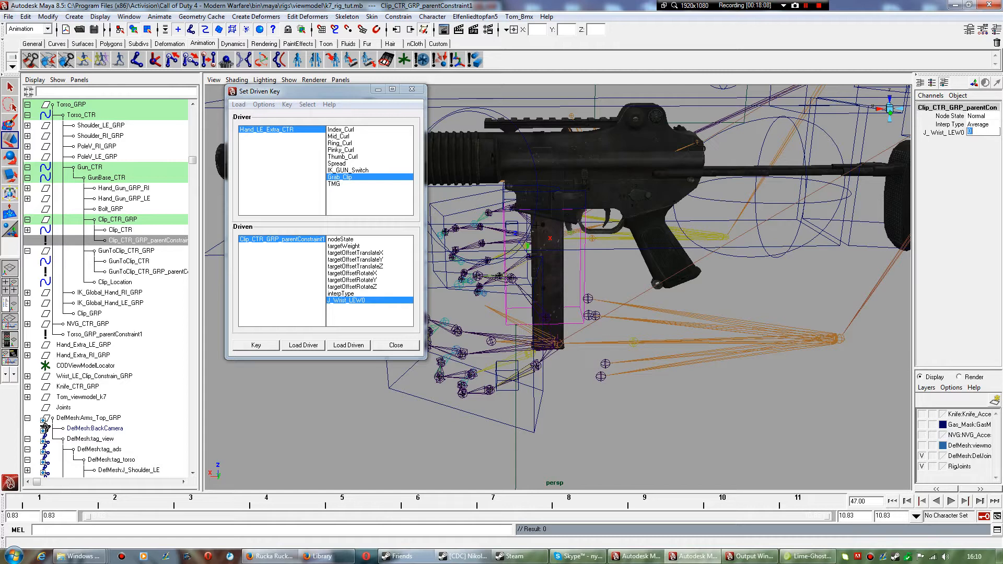
click(507, 376)
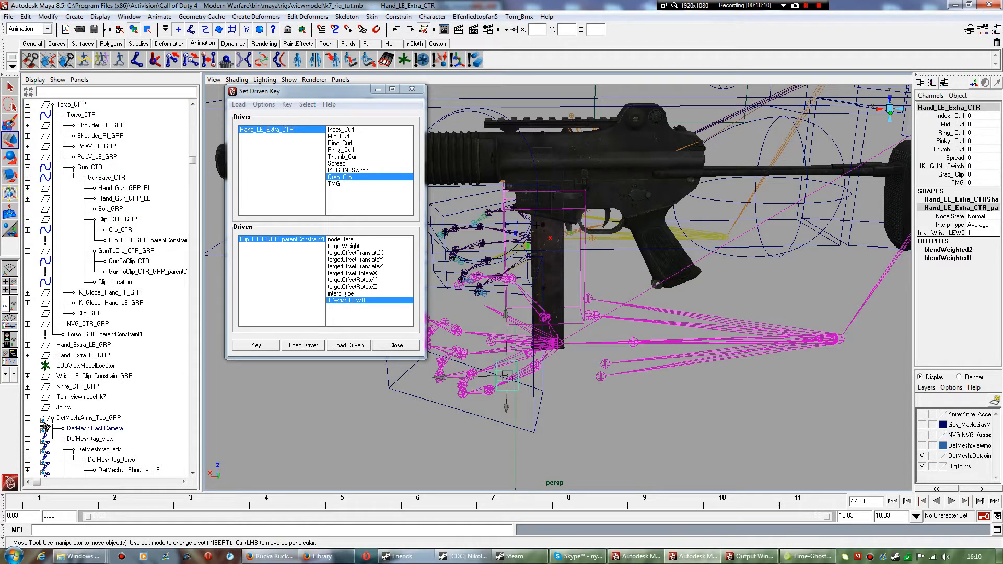
click(256, 345)
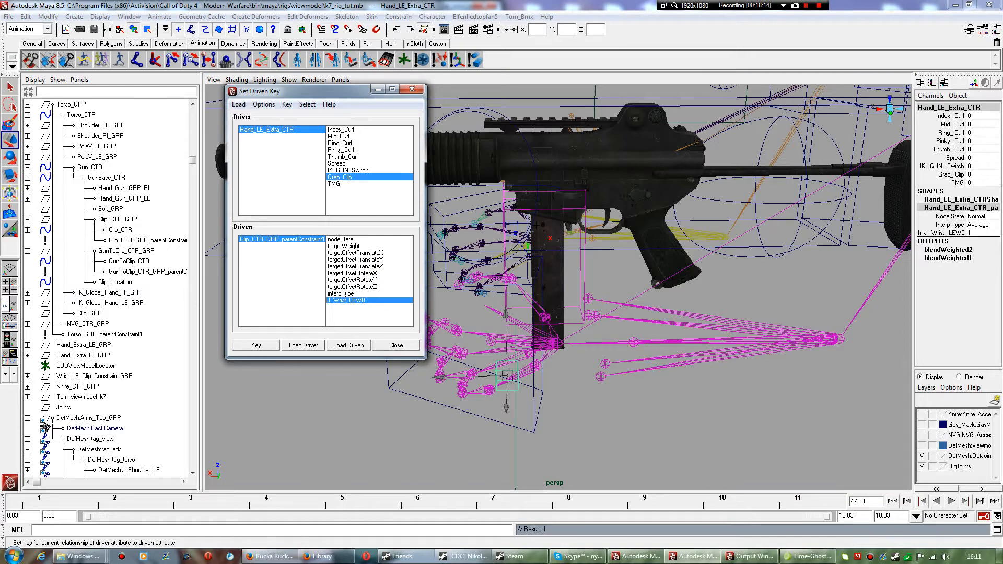
Set J_Wrist_LEW0 on the Clip_CTR_GRP parent constraint and Grab_Clip on Hand_LE_Extra_CTR to 1, and key the relationship.
click(148, 240)
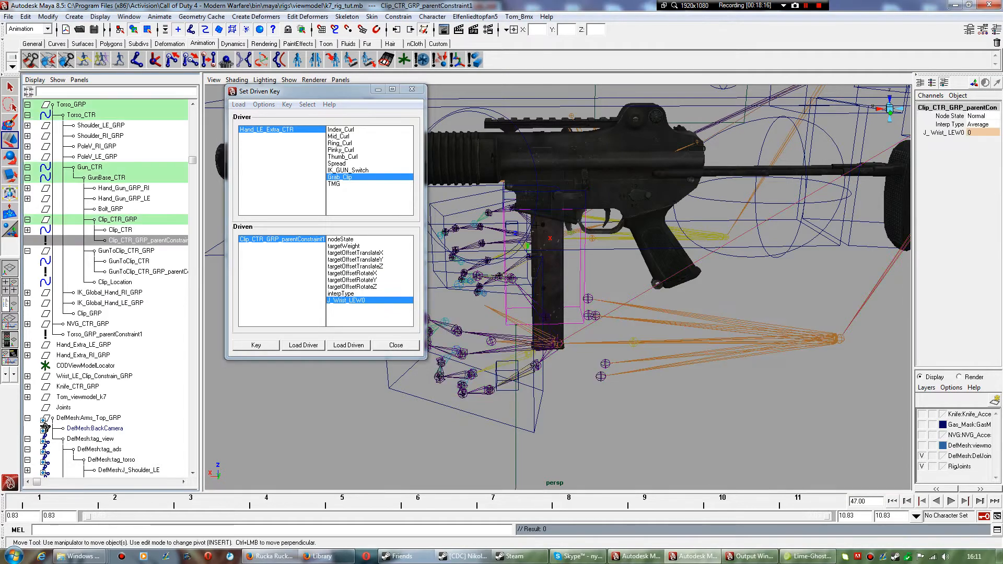
click(981, 132)
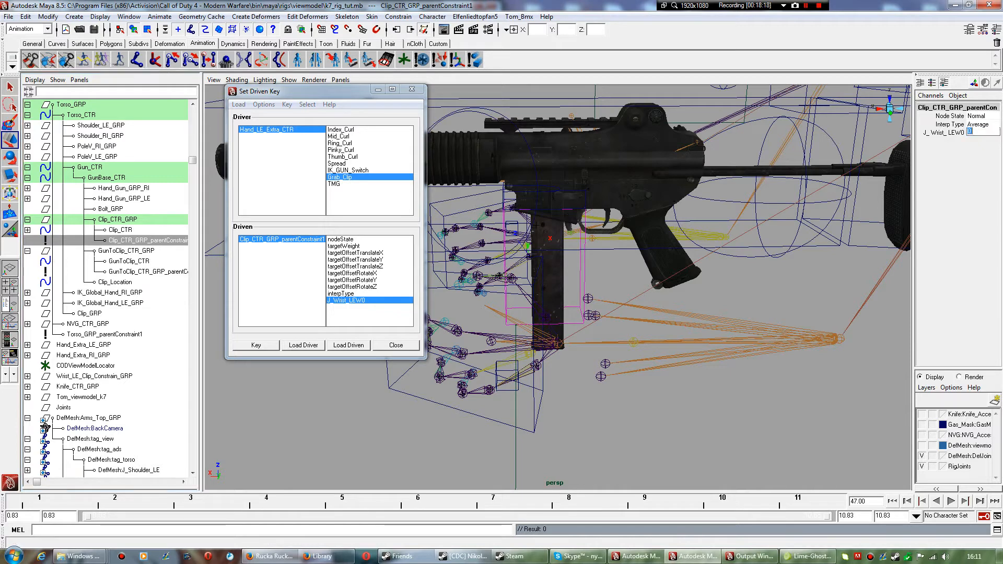
key(BackSpace)
key(Return)
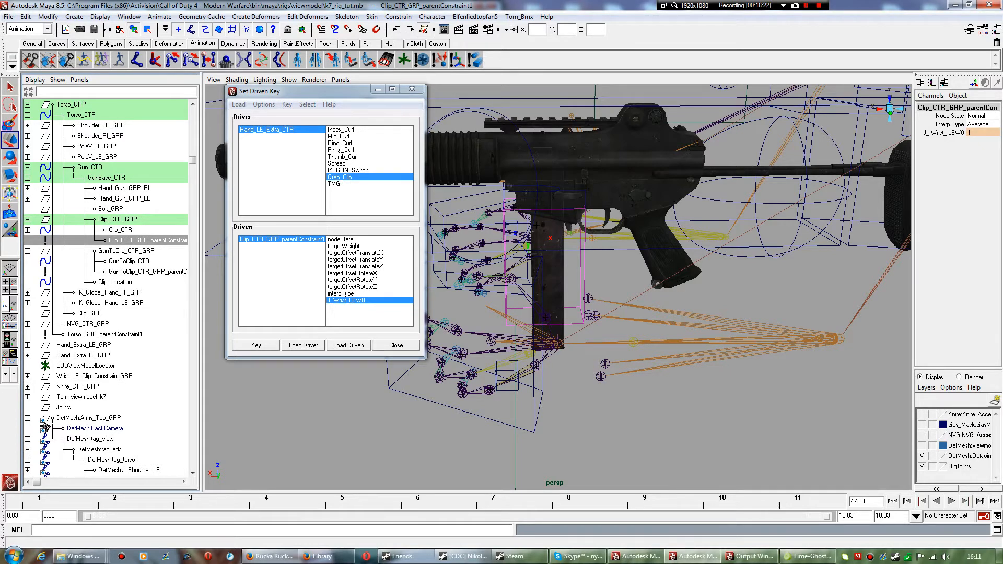
click(506, 389)
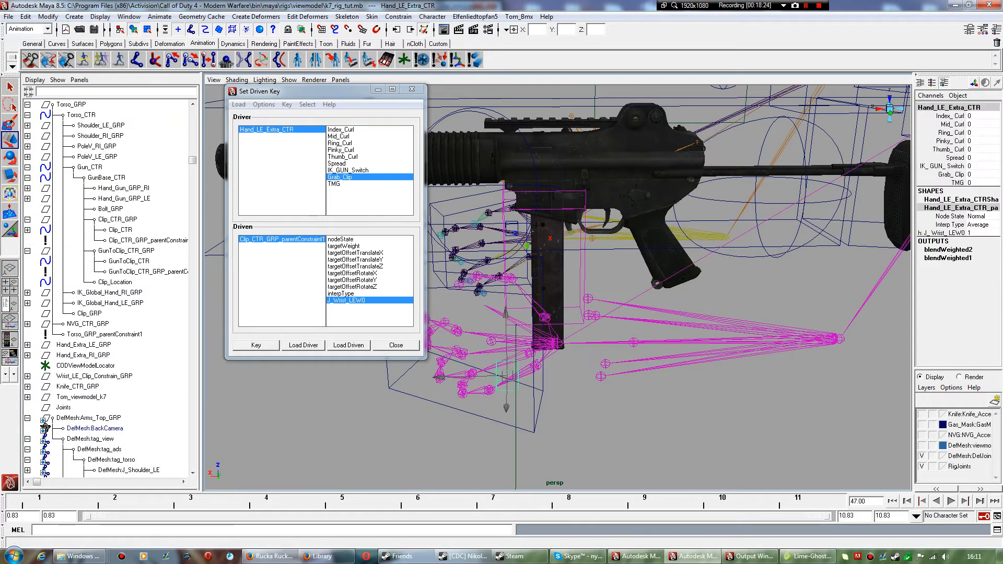
click(981, 165)
click(981, 173)
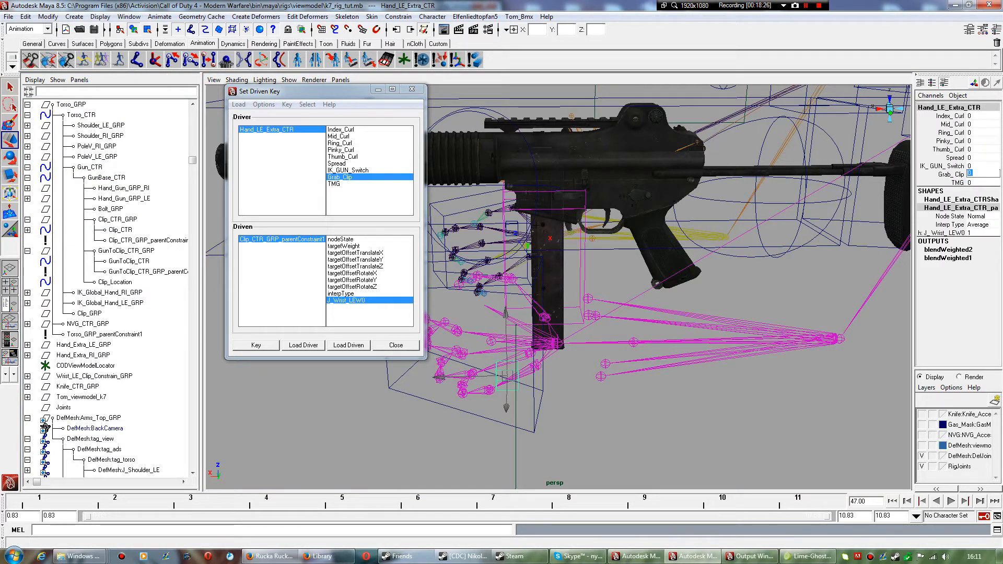
text(1)
key(Return)
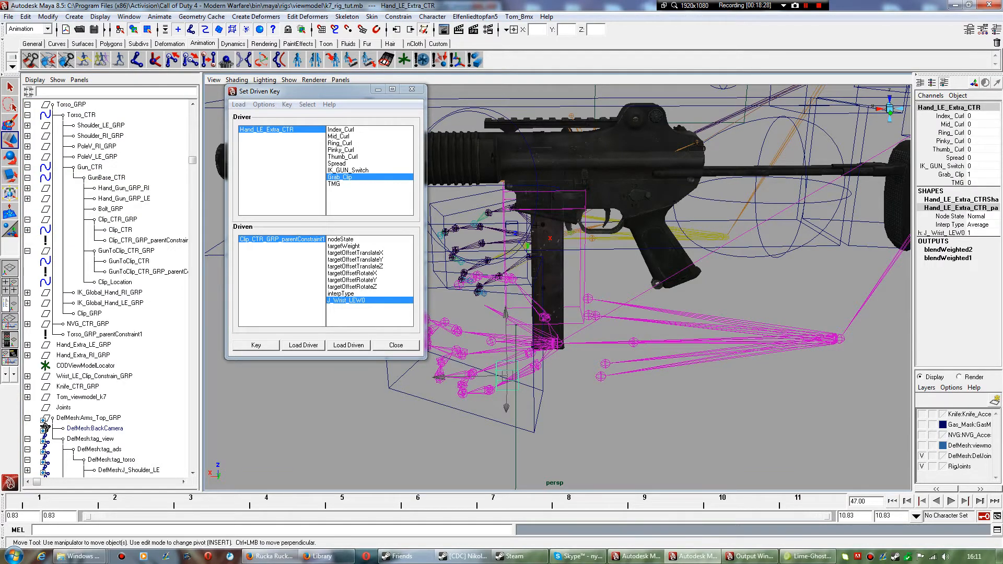
click(256, 345)
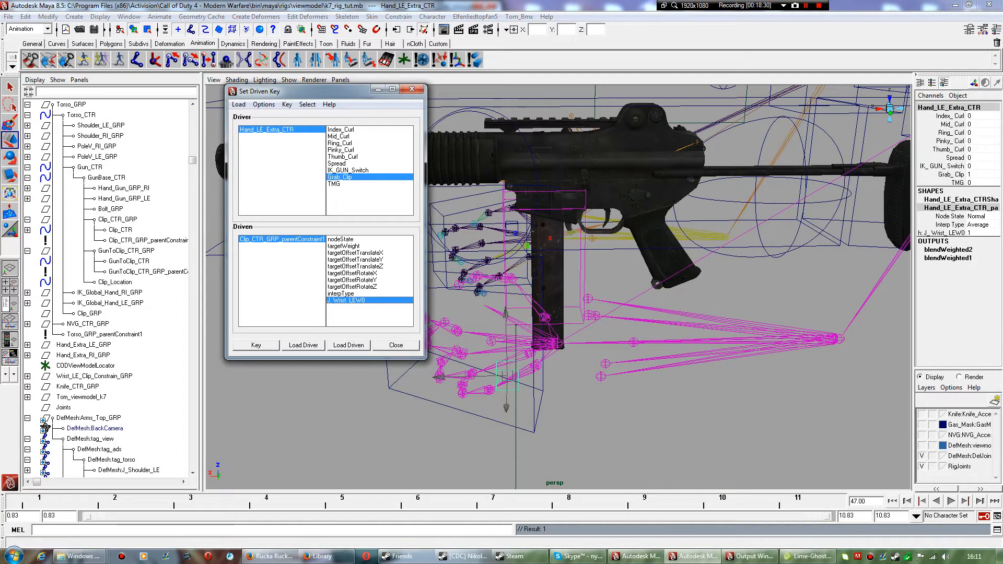
Move IK_Global_Hand_LE_CTR to about X 0.894, Y -1.812, Z -0.816 to test whether the magazine follows the hand.
click(533, 418)
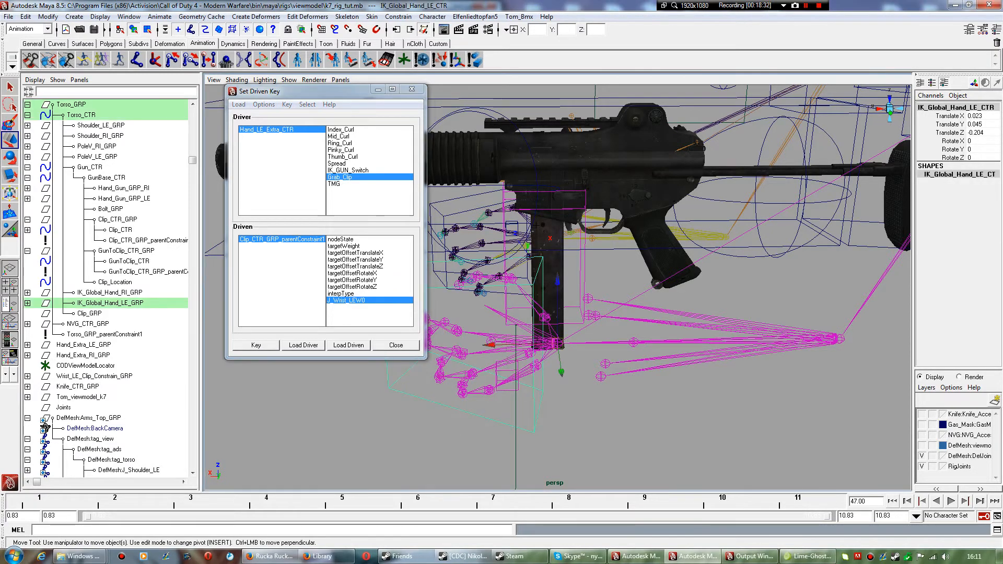
drag(557, 343, 548, 362)
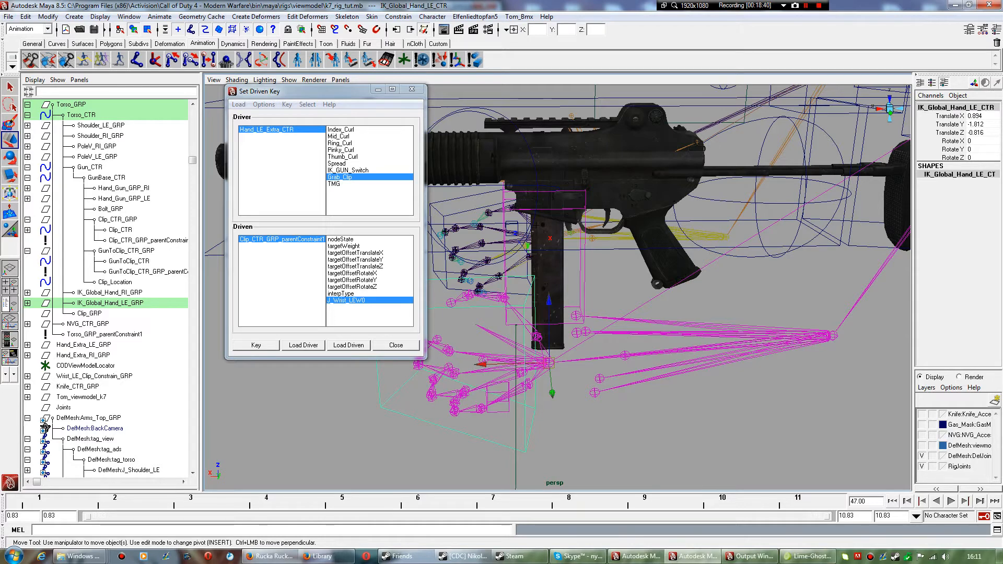
key(ctrl+z)
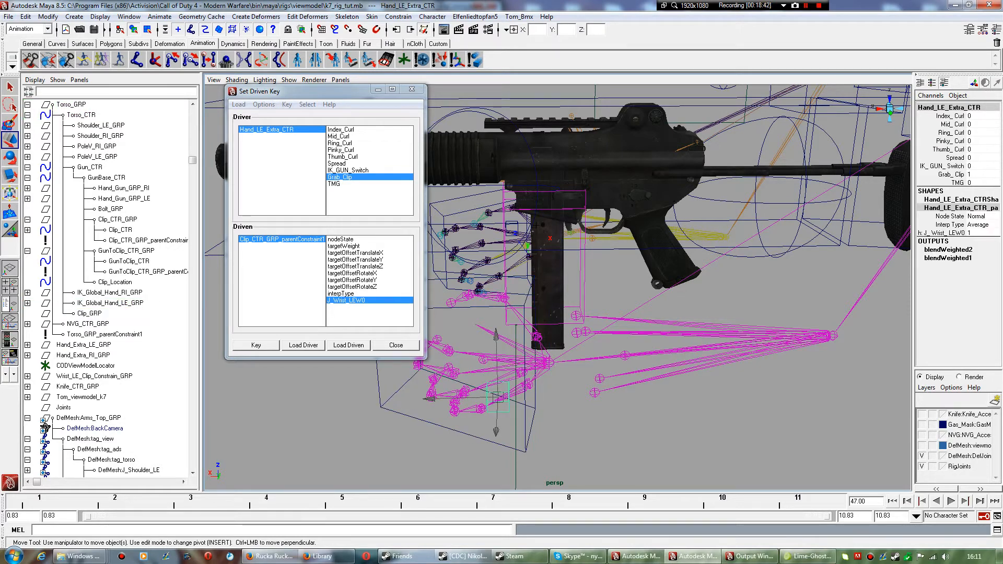
With Grab_Clip at 1, set J_Wrist_LEW0 on the Clip_CTR_GRP parent constraint to 1 and key the relationship.
click(982, 174)
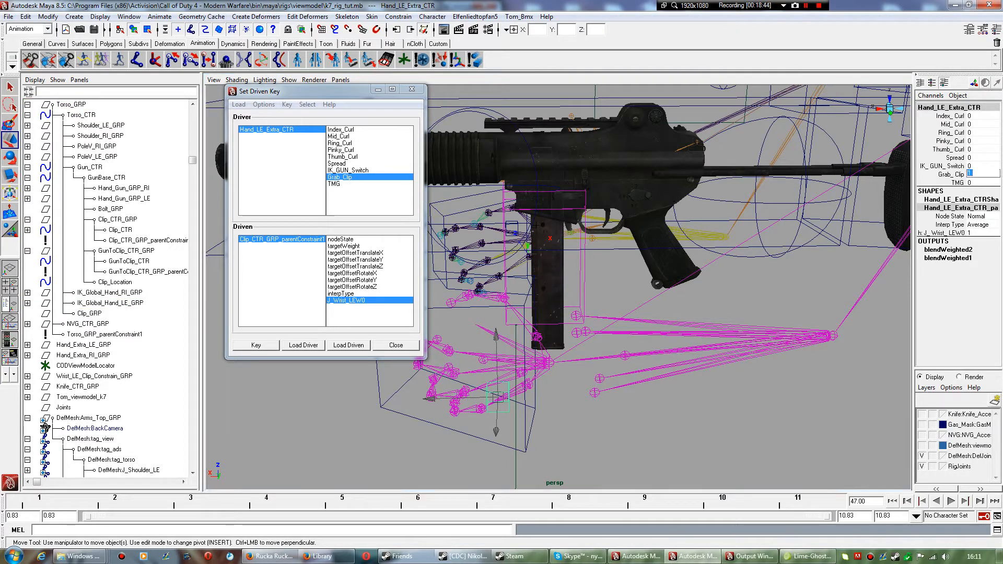
key(Return)
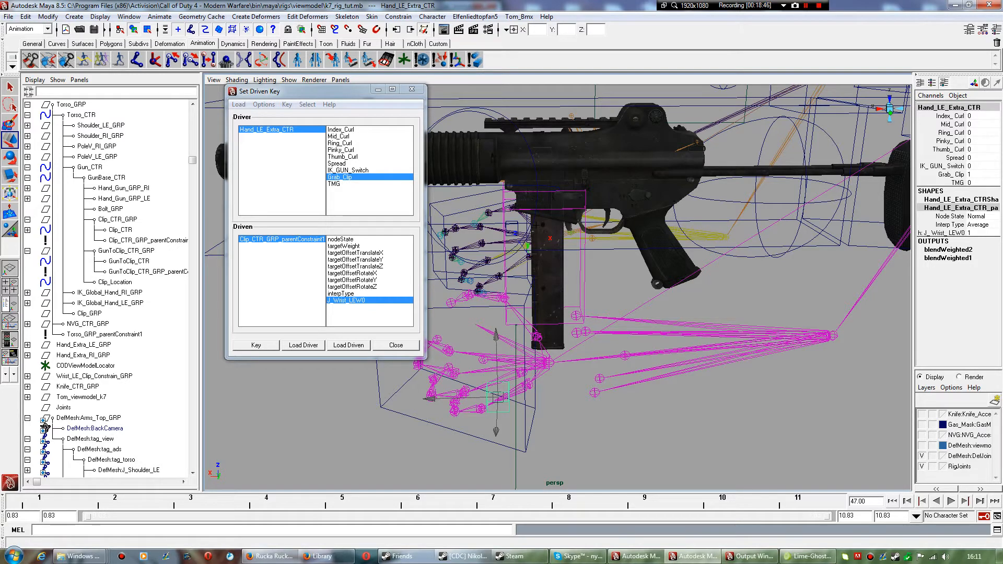
click(282, 239)
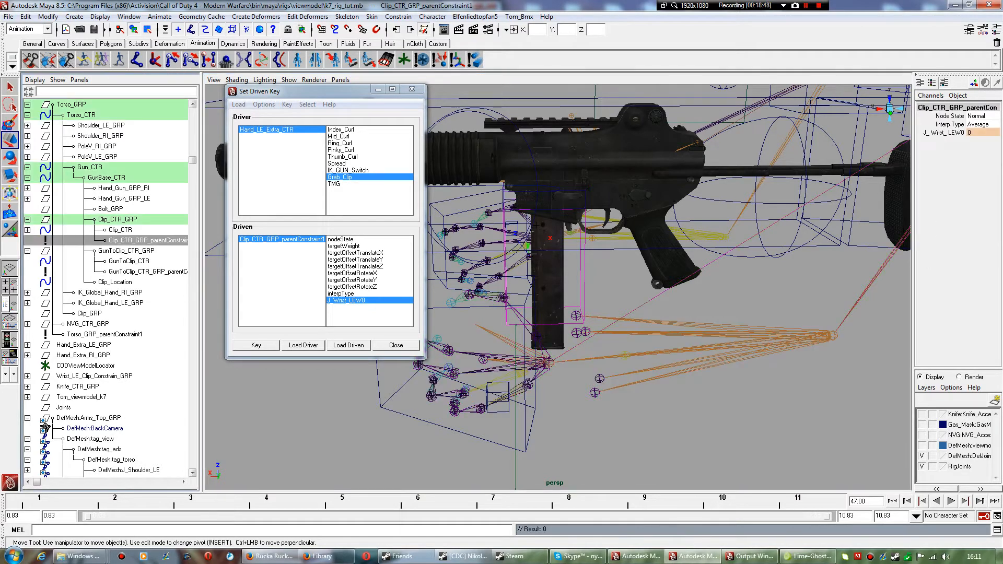
click(977, 133)
text(1)
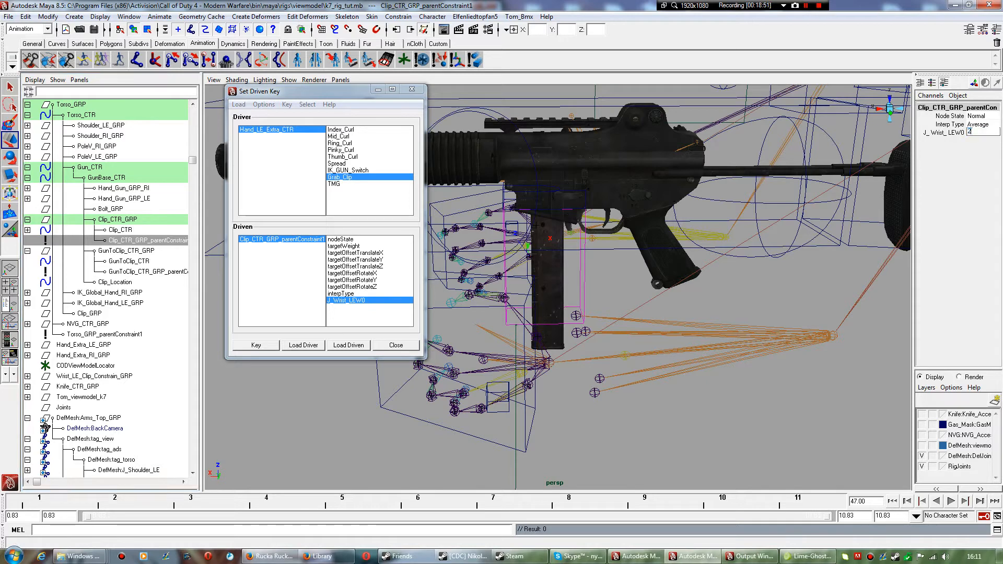
key(Return)
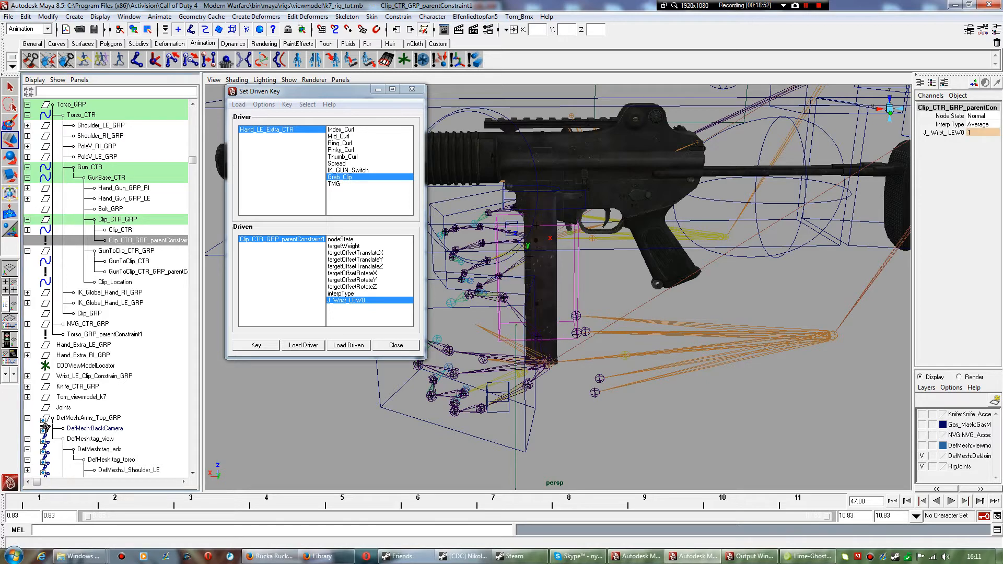
click(256, 344)
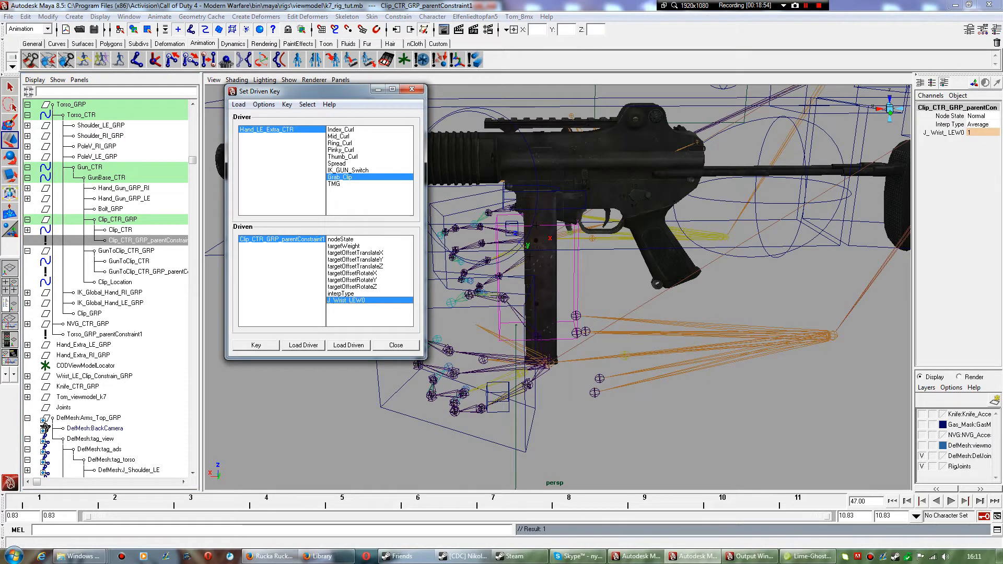
Try shifting IK_Global_Hand_LE_CTR with Grab_Clip at 1 to test the magazine's behaviour, and undo the shift.
click(453, 429)
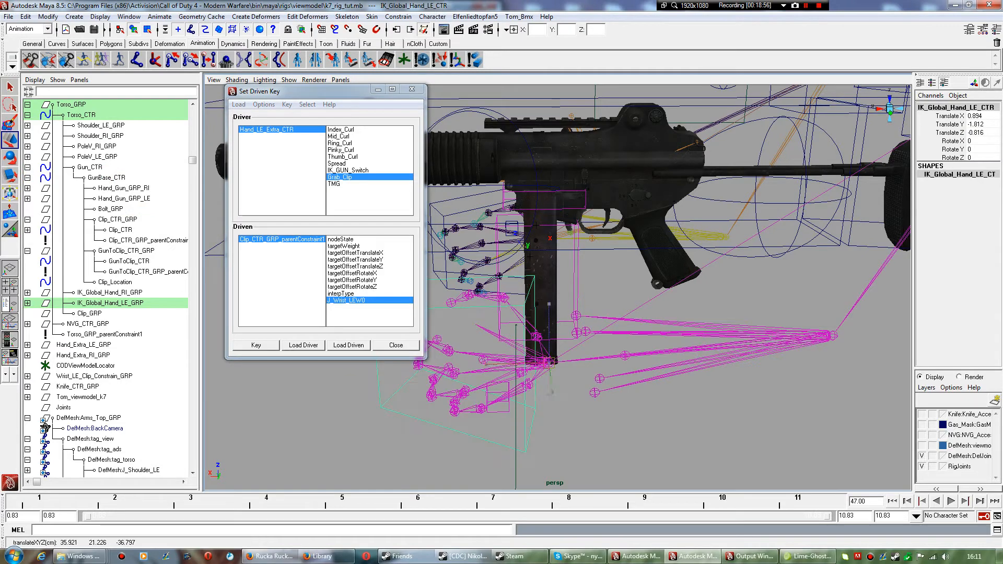
drag(549, 361, 552, 387)
key(ctrl+z)
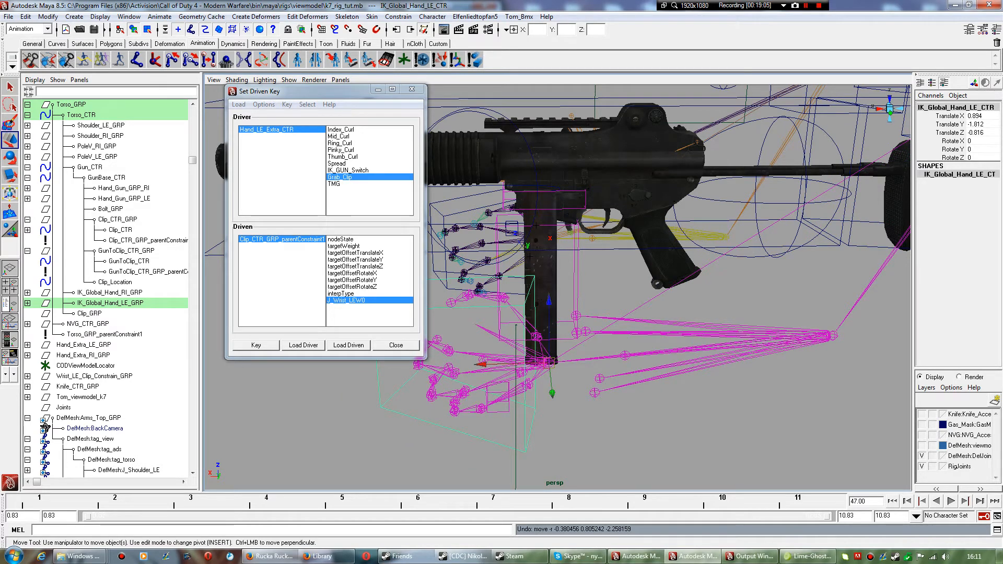
Set Grab_Clip on Hand_LE_Extra_CTR to 0 and move IK_Global_Hand_LE_CTR to about X -4.285, Y 1.023, Z -0.094.
click(497, 397)
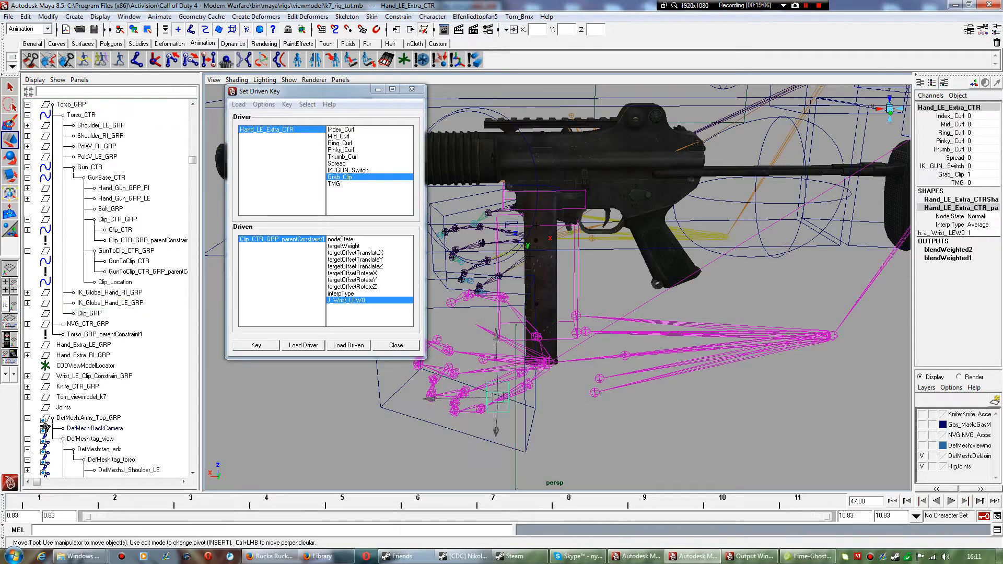
click(969, 175)
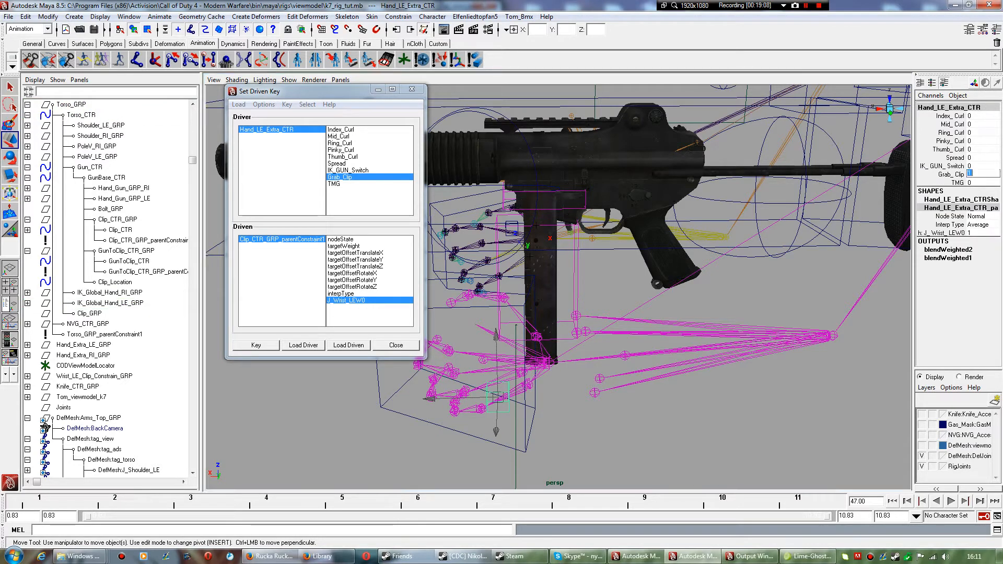
text(0)
key(Return)
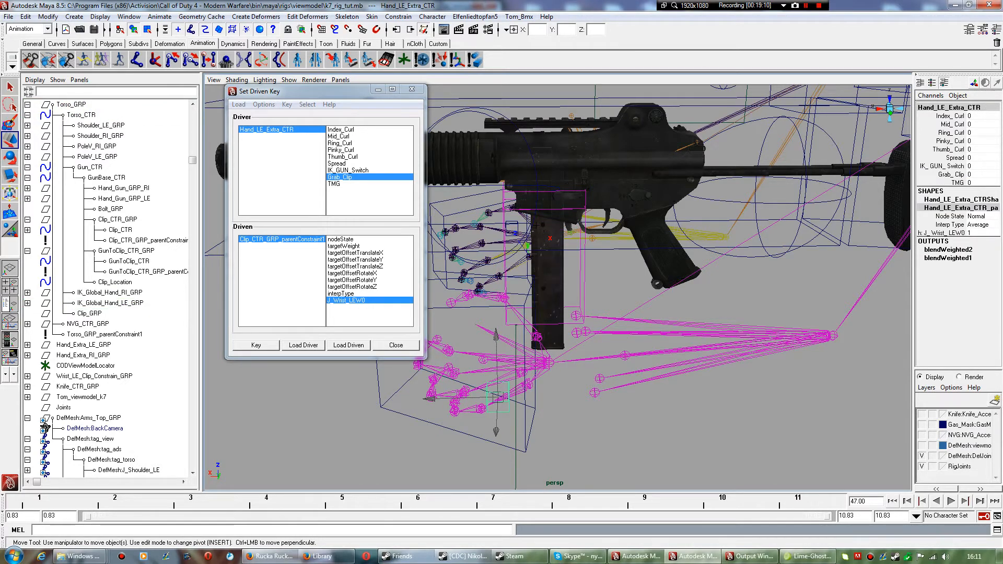
click(530, 428)
drag(546, 362, 599, 334)
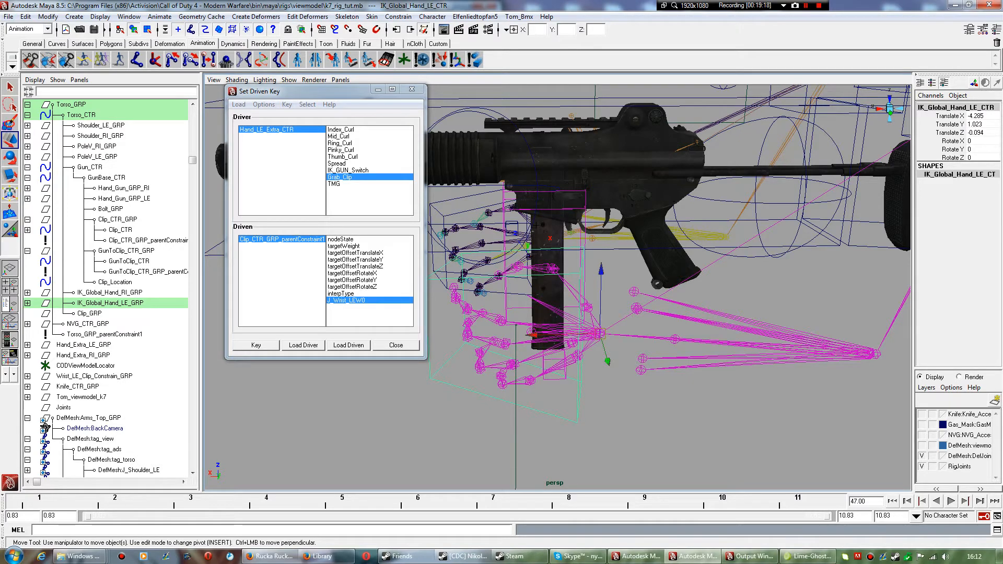
Set TMG on Hand_LE_Extra_CTR to 2.
click(554, 366)
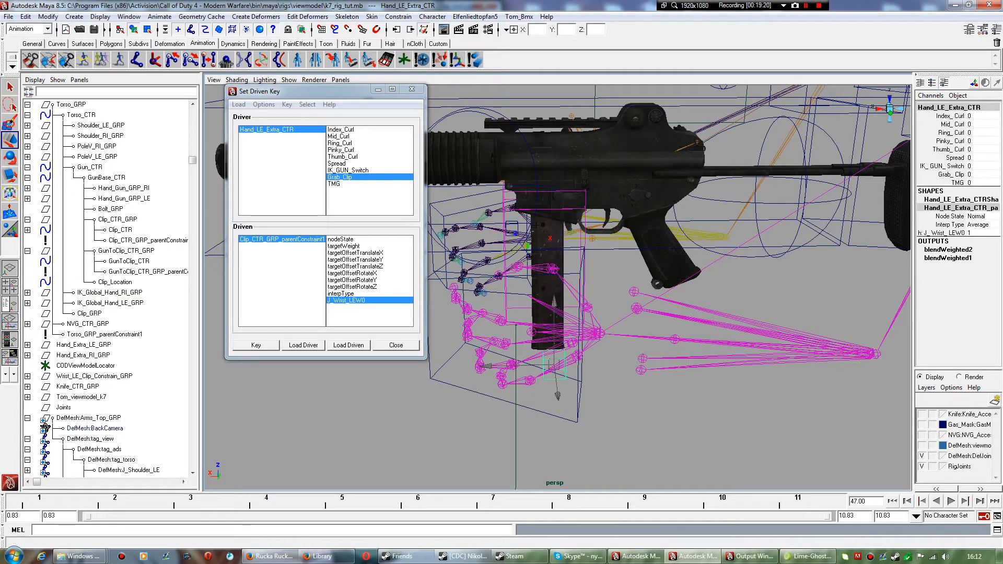
click(981, 182)
text(2)
key(Return)
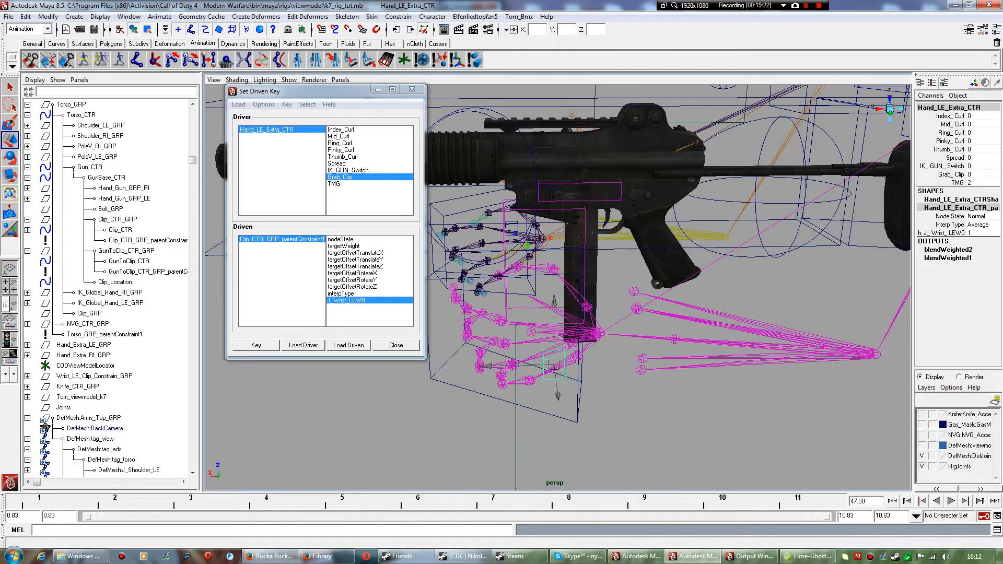
Try shifting IK_Global_Hand_LE_CTR with TMG at 2 to test the magazine's behaviour, and undo the shift.
click(579, 397)
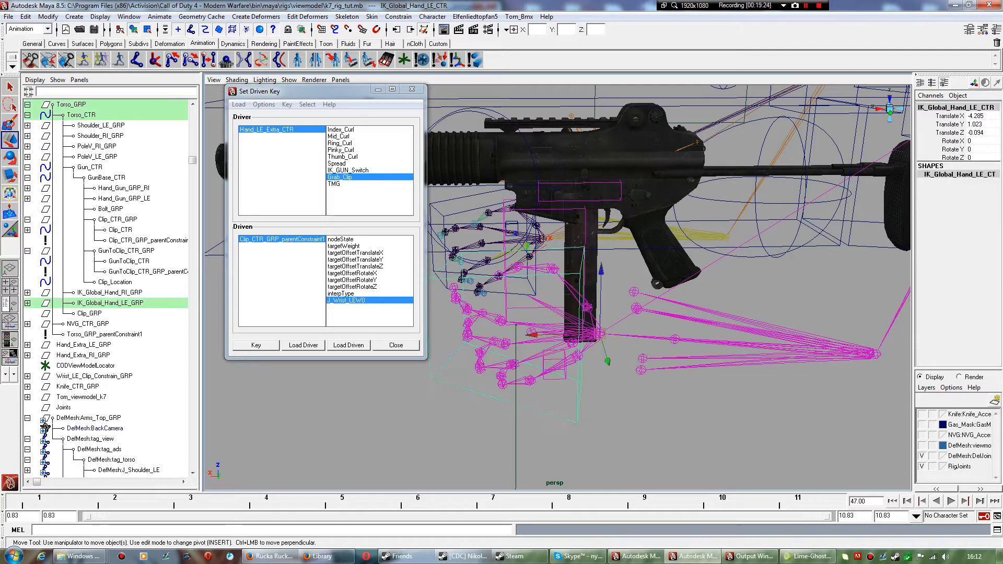
drag(600, 333, 558, 357)
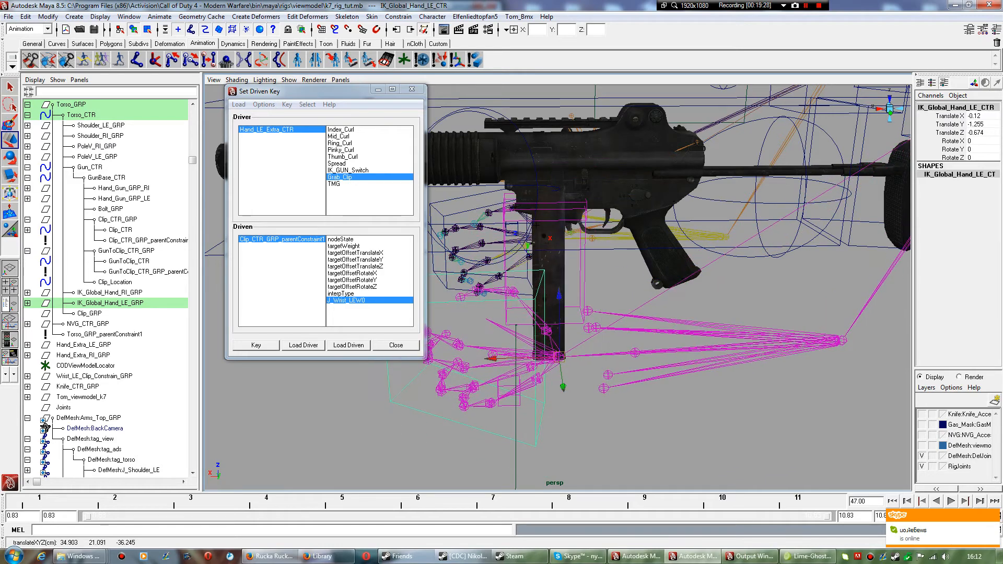
key(ctrl+z)
Clear the selection and turn on the DefMesh viewmodel layer to show the arm meshes.
click(679, 407)
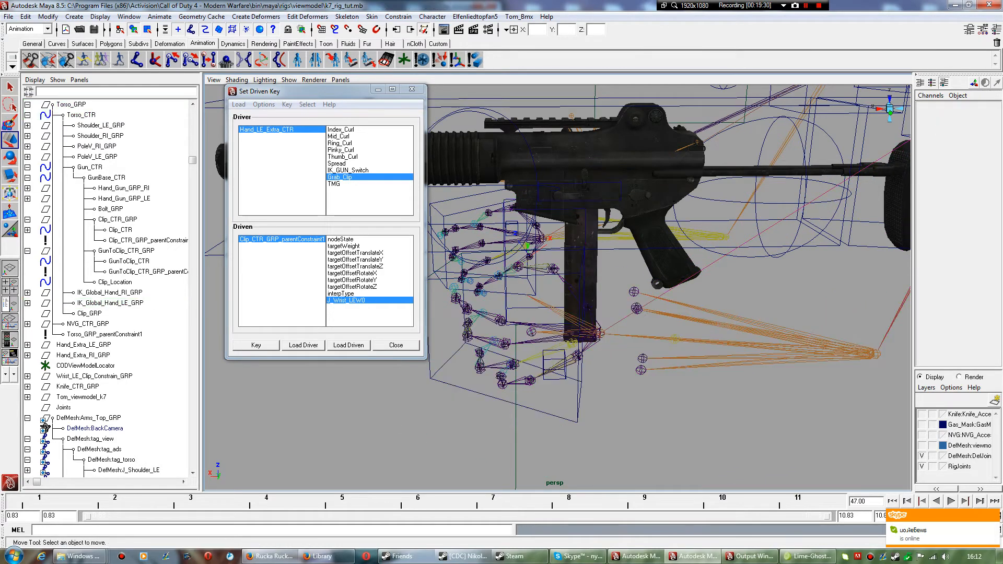
click(921, 445)
alt+drag(653, 292, 567, 334)
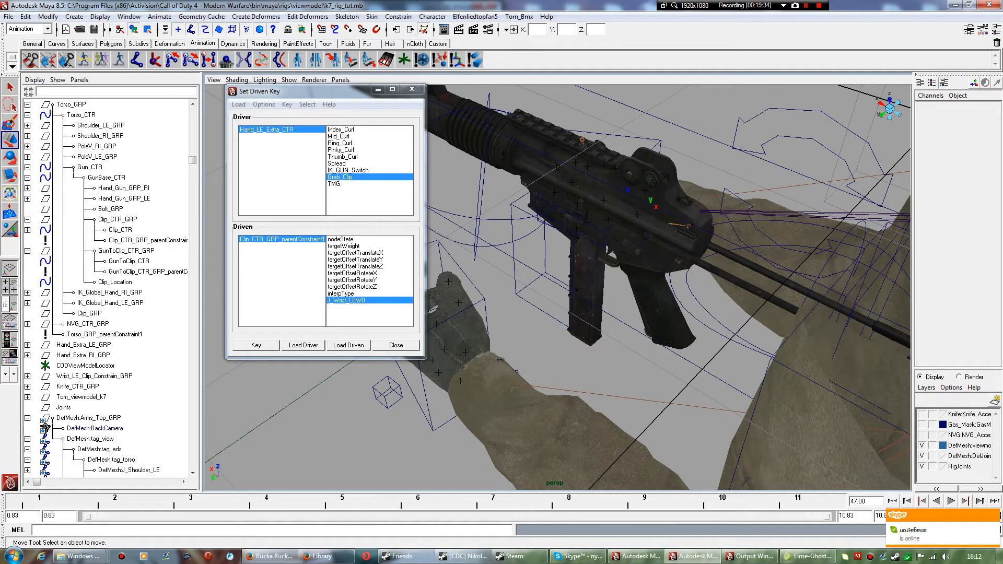
Try shifting IK_Global_Hand_LE_CTR with the arm meshes shown, and undo the shift.
click(387, 392)
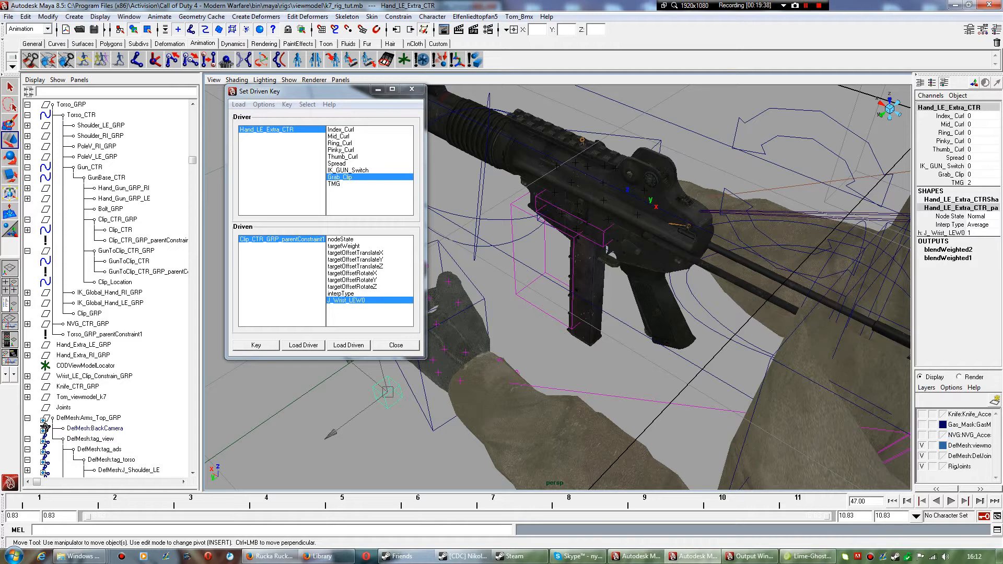
click(441, 412)
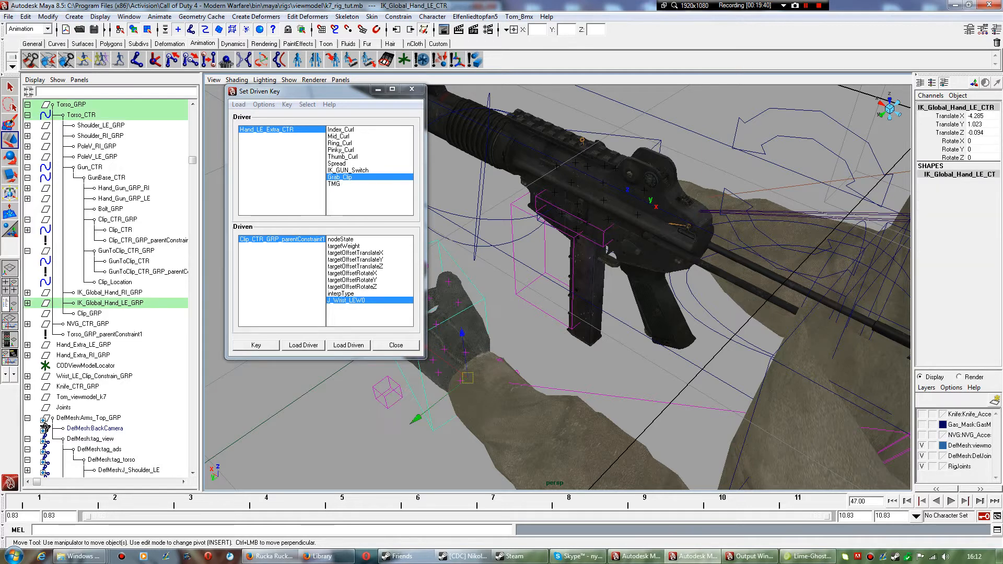
drag(467, 377, 447, 357)
key(ctrl+z)
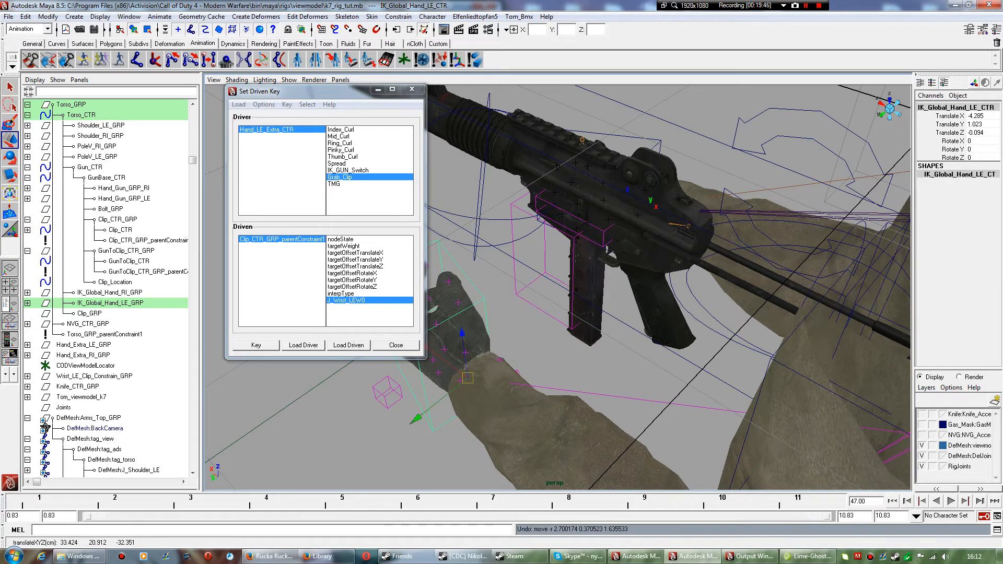
Move GunToClip_CTR along X to about 40.966 and key the control at frame 1.
click(561, 213)
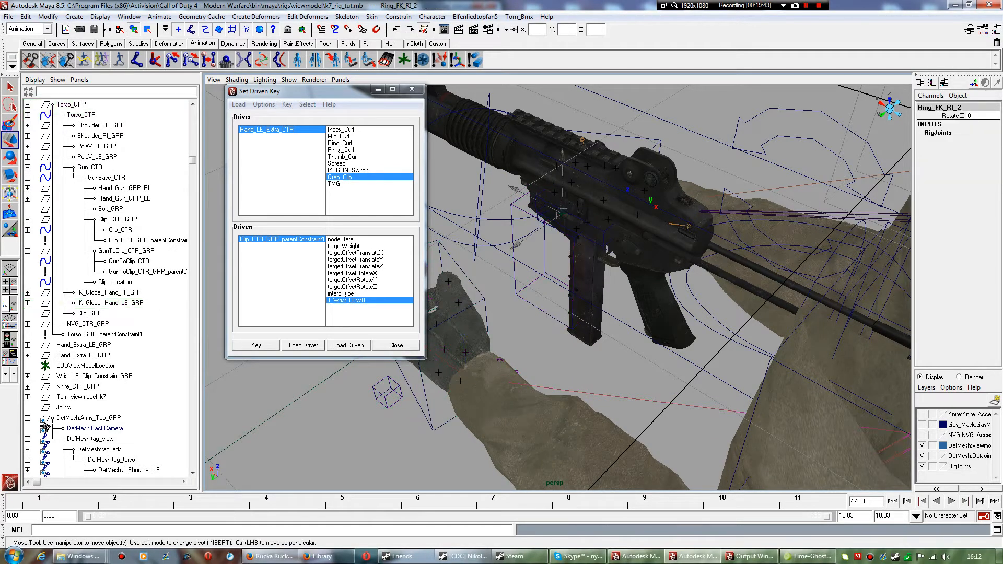
alt+drag(607, 252, 665, 214)
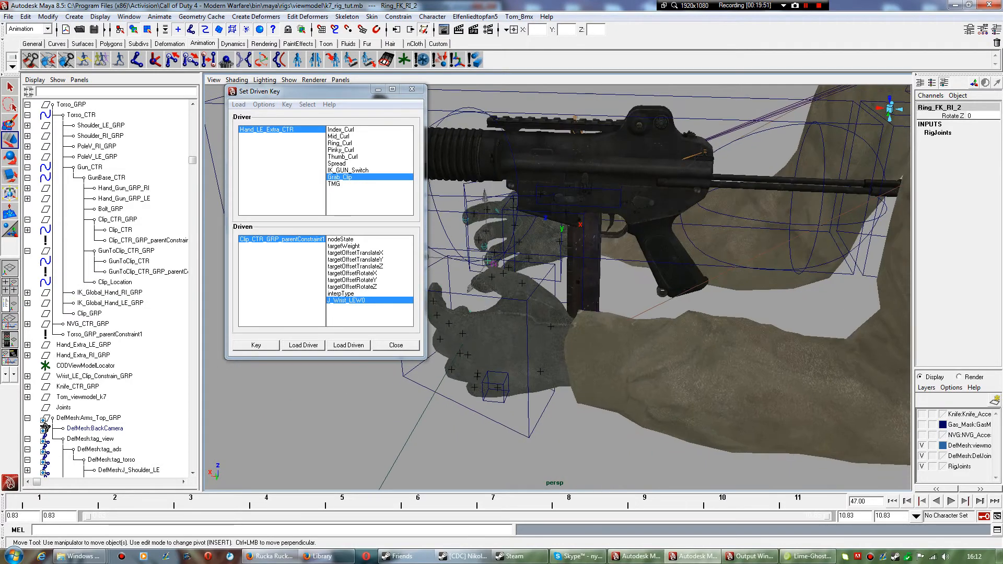
click(608, 191)
alt+right_drag(609, 190, 694, 191)
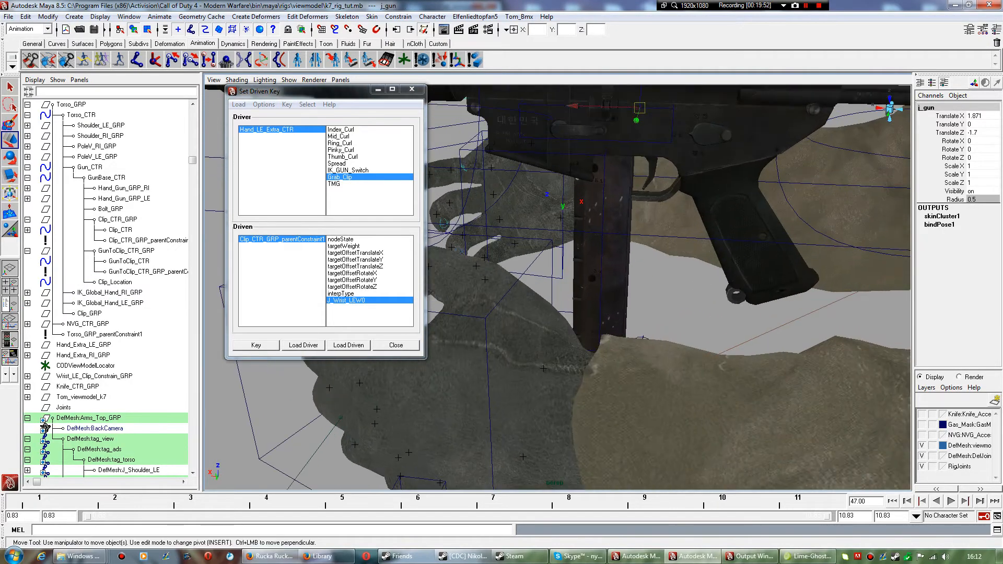
alt+middle_drag(647, 156, 626, 308)
alt+drag(626, 308, 694, 272)
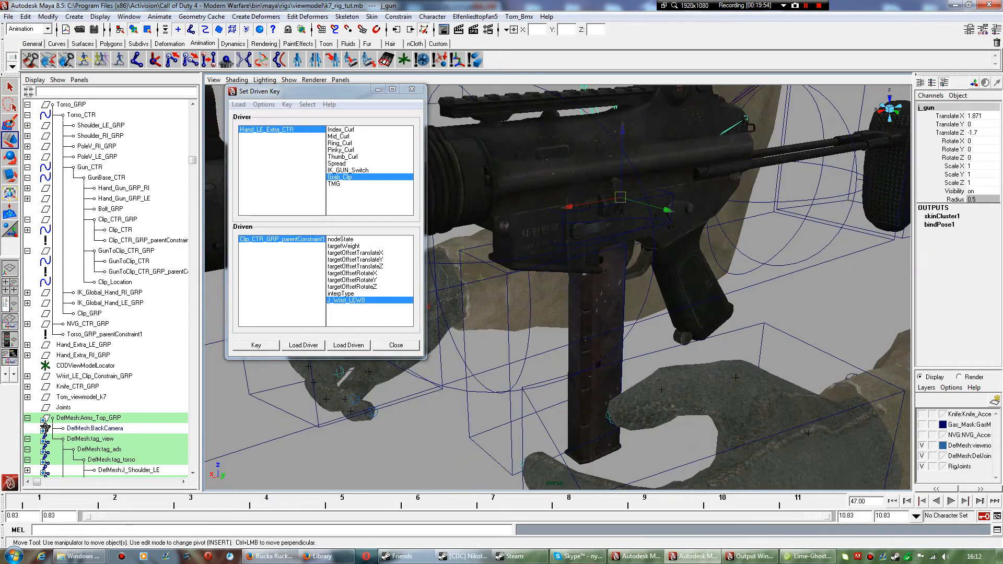
key(ctrl+z)
alt+drag(627, 272, 704, 293)
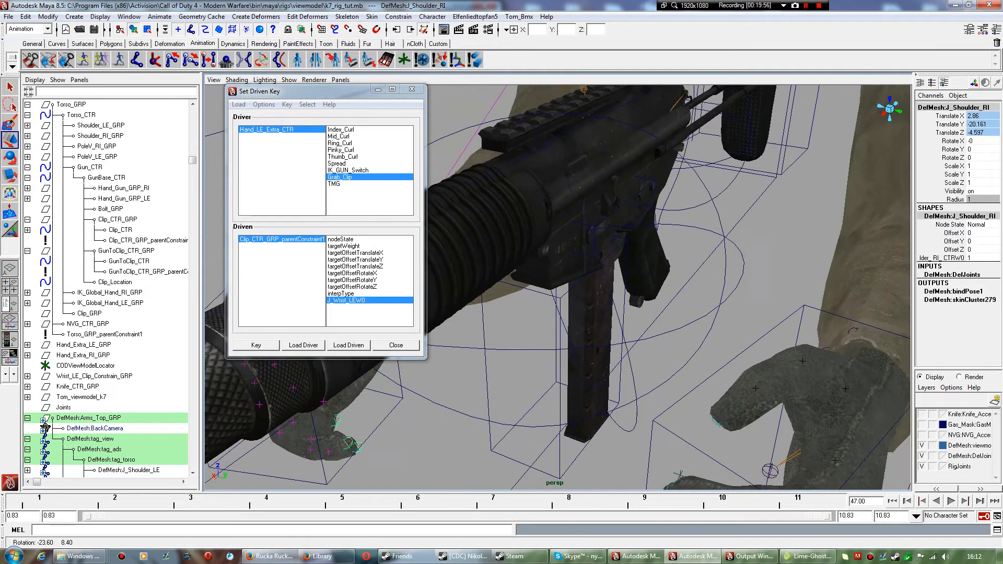
key(ctrl+z)
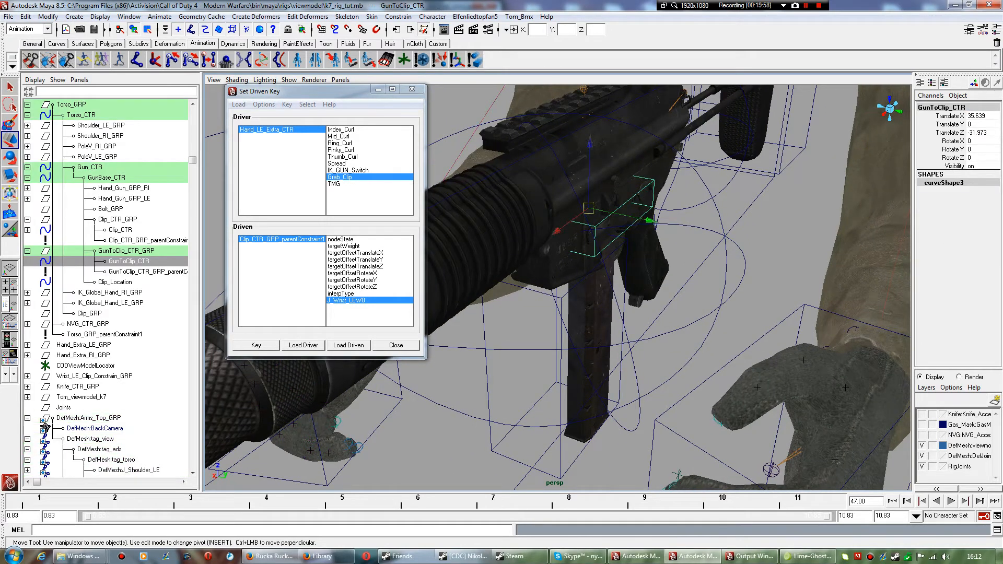
drag(649, 221, 603, 247)
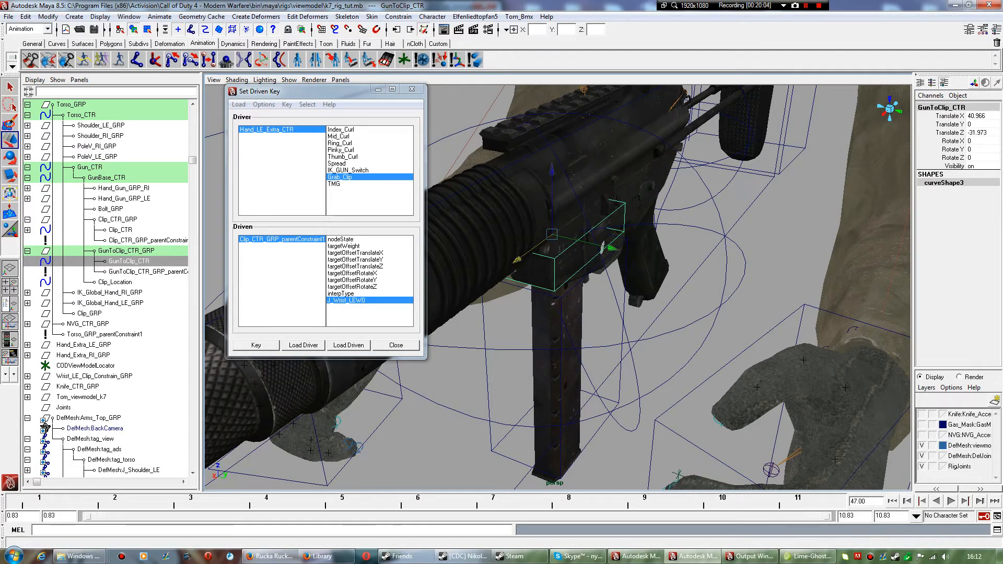
key(alt+shift+v)
key(s)
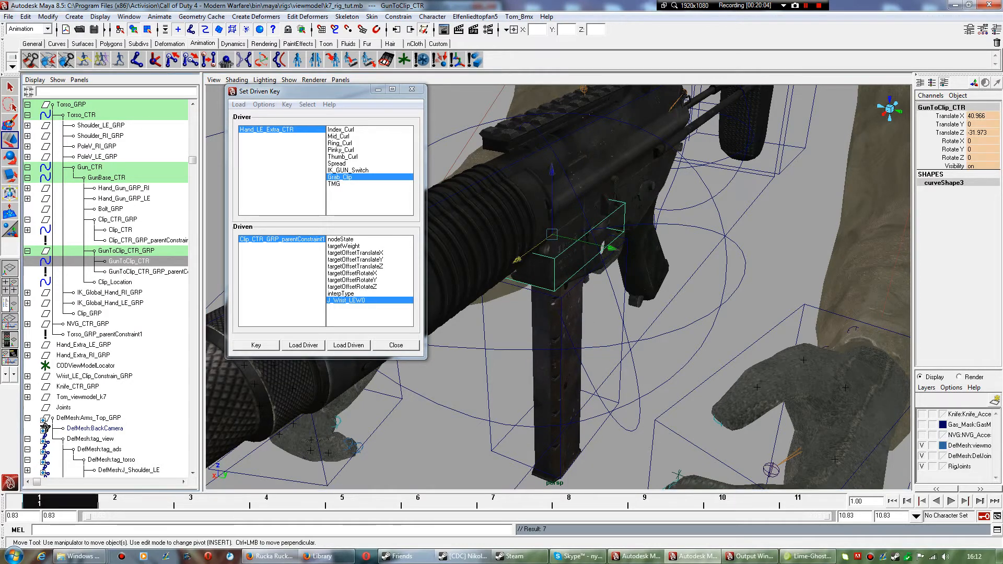
Try shifting IK_Global_Hand_LE_CTR again with GunToClip_CTR repositioned, and undo the shift.
alt+drag(575, 287, 480, 294)
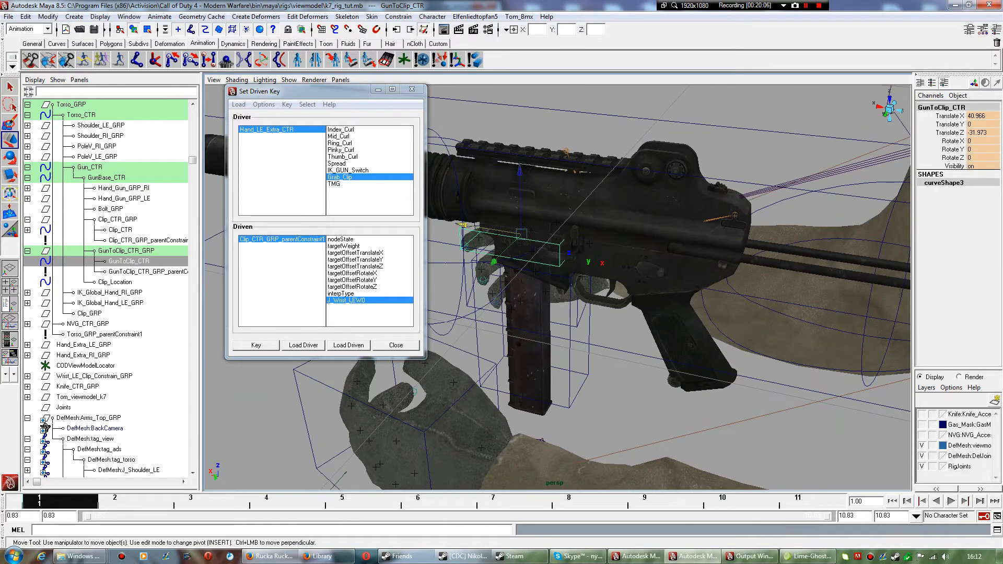
click(424, 432)
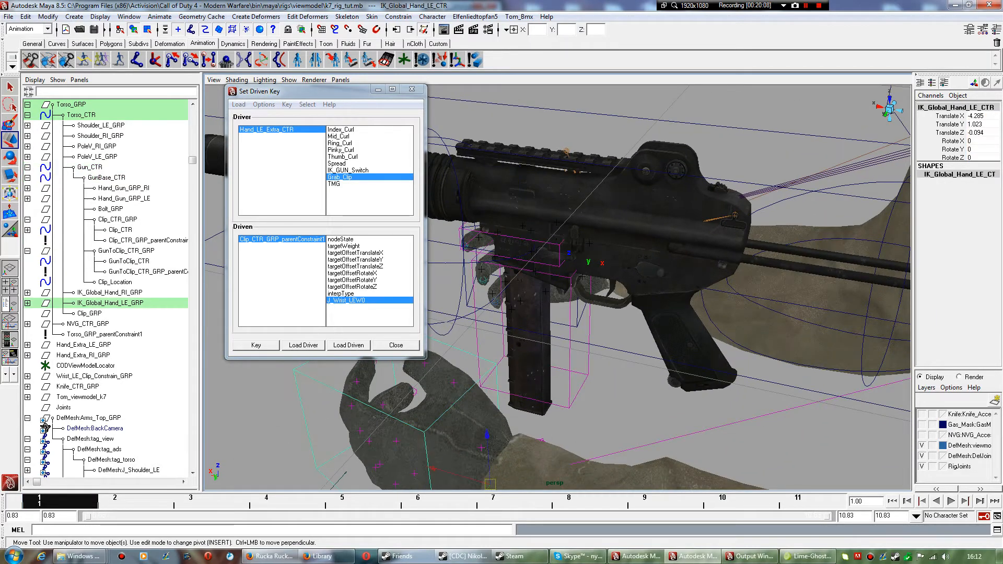
key(ctrl+z)
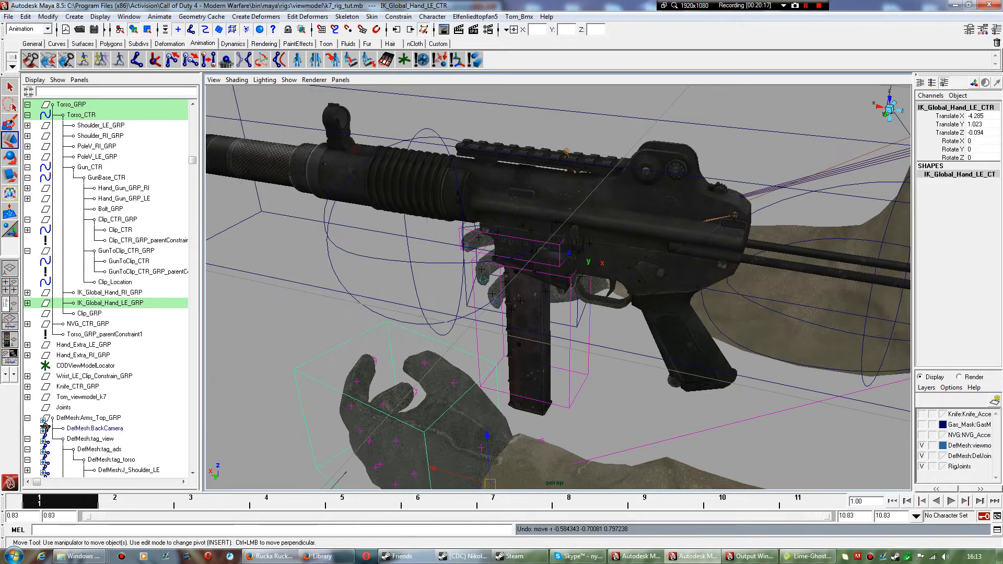
Set the TMG attribute of the left-hand extra control, Hand_LE_Extra_CTR, back to 0.
scroll(557, 287, down, 5)
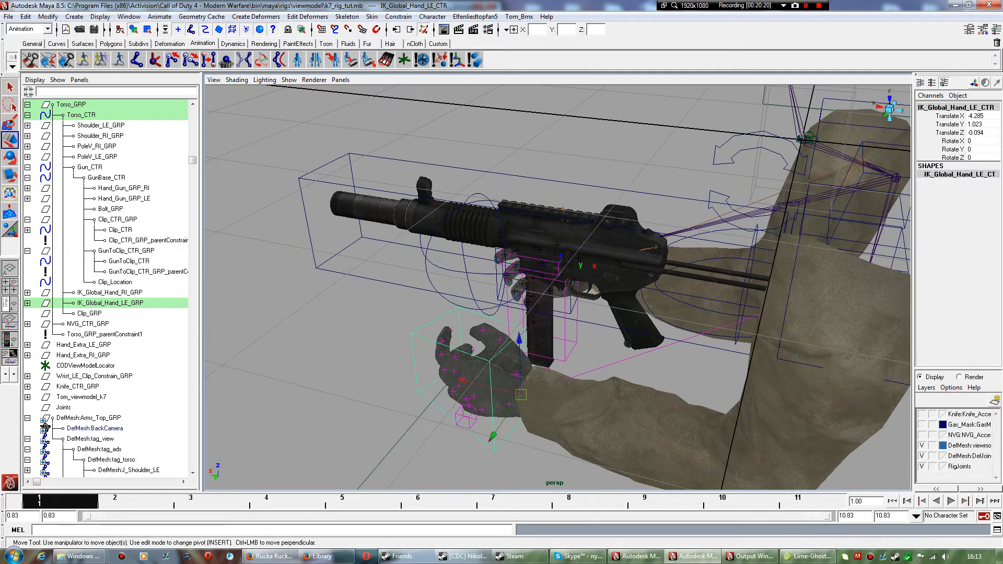
click(466, 418)
click(981, 182)
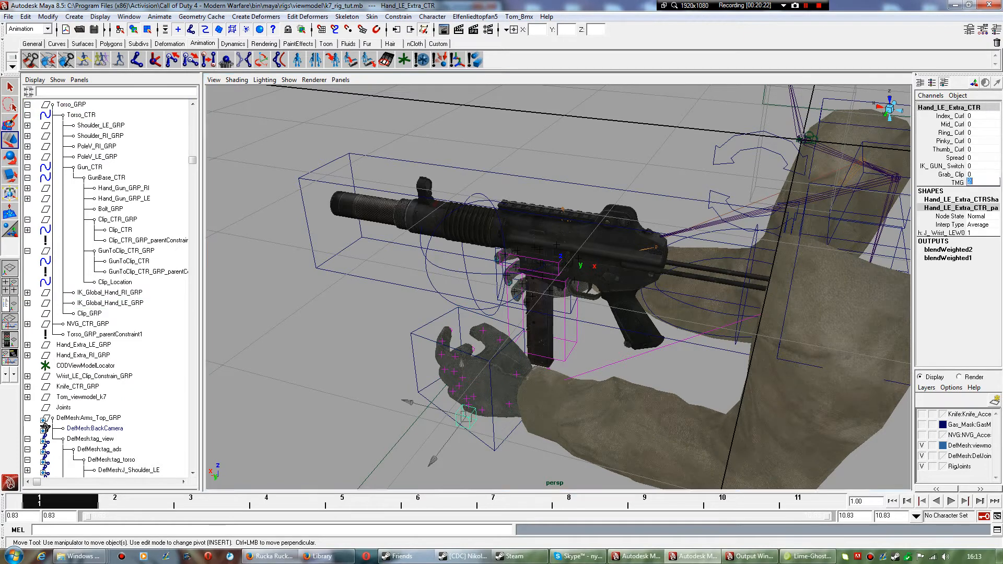
key(Return)
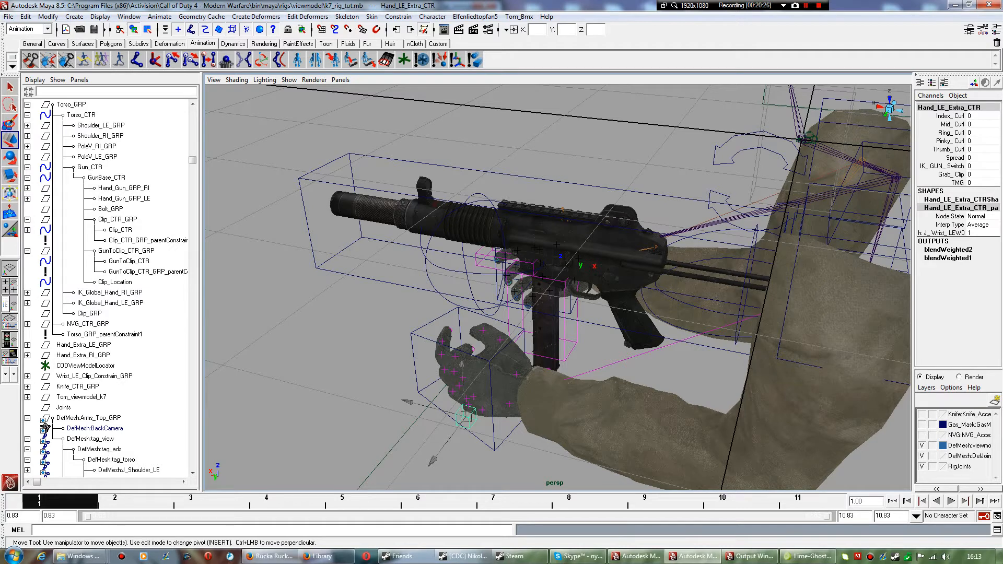
Move IK_Global_Hand_LE_CTR up to the clip, at about X -7.231, Y 0.89, Z 18.492, and key it at frame 1.
click(415, 363)
drag(492, 435, 545, 359)
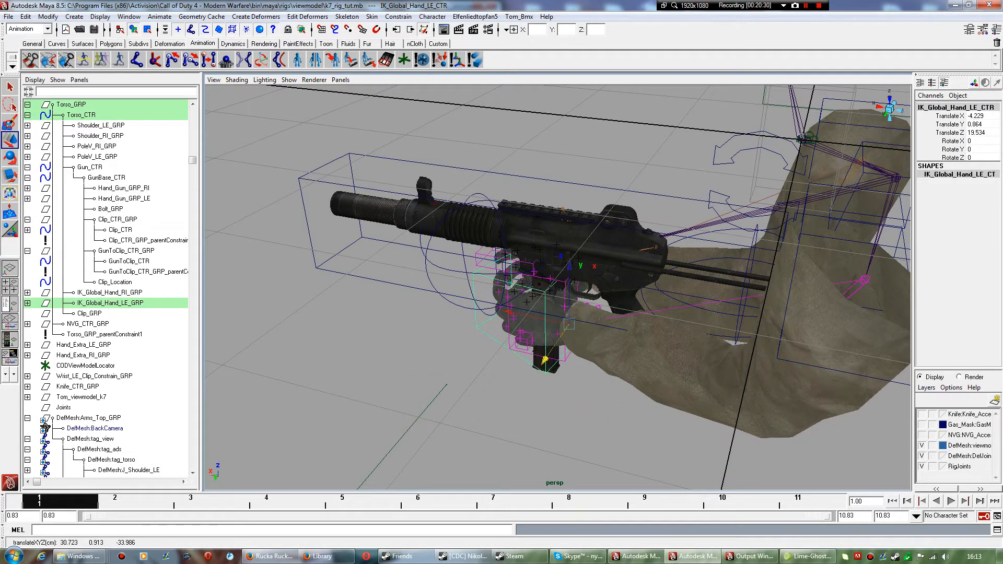
drag(509, 312, 520, 314)
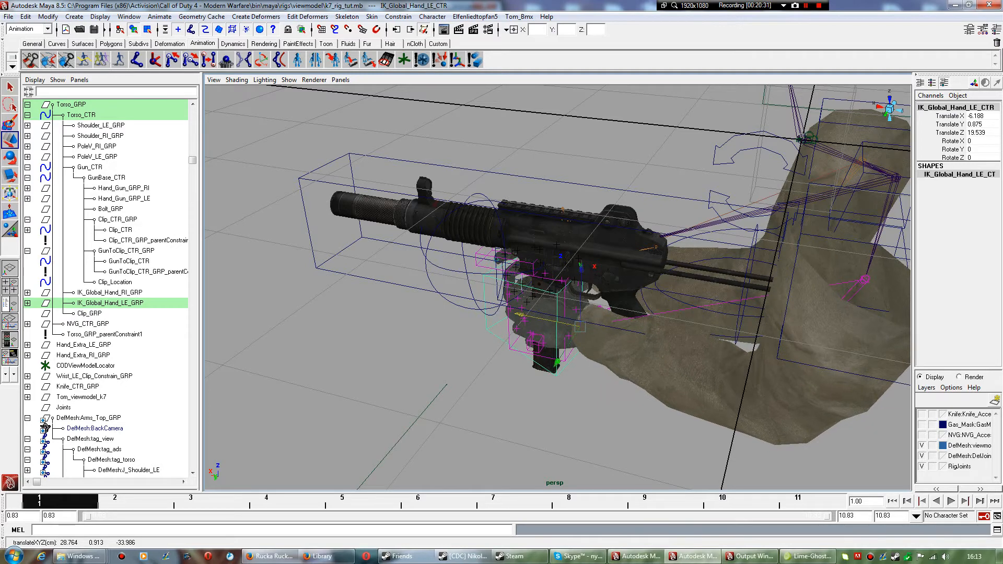
drag(557, 362, 554, 366)
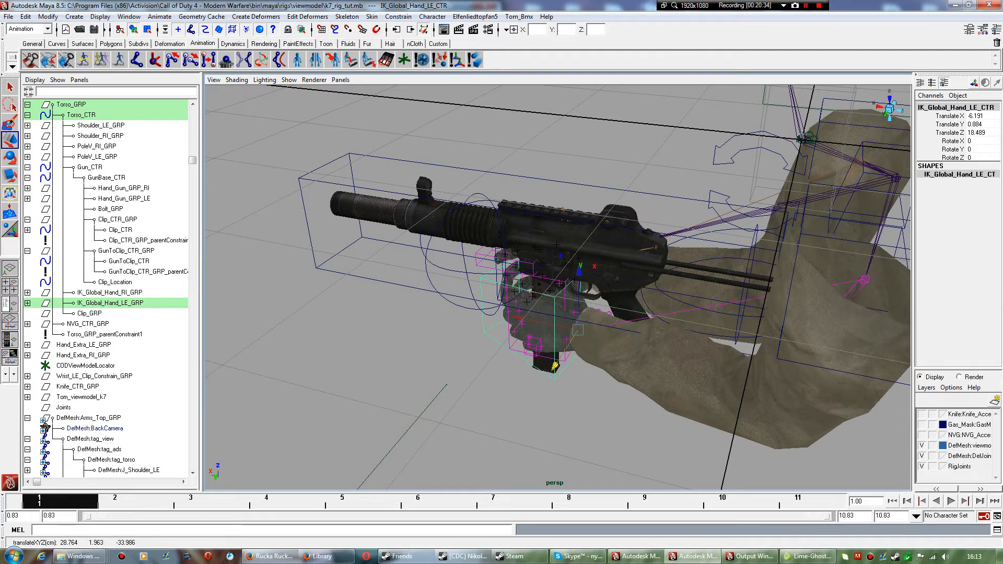
drag(518, 317, 524, 319)
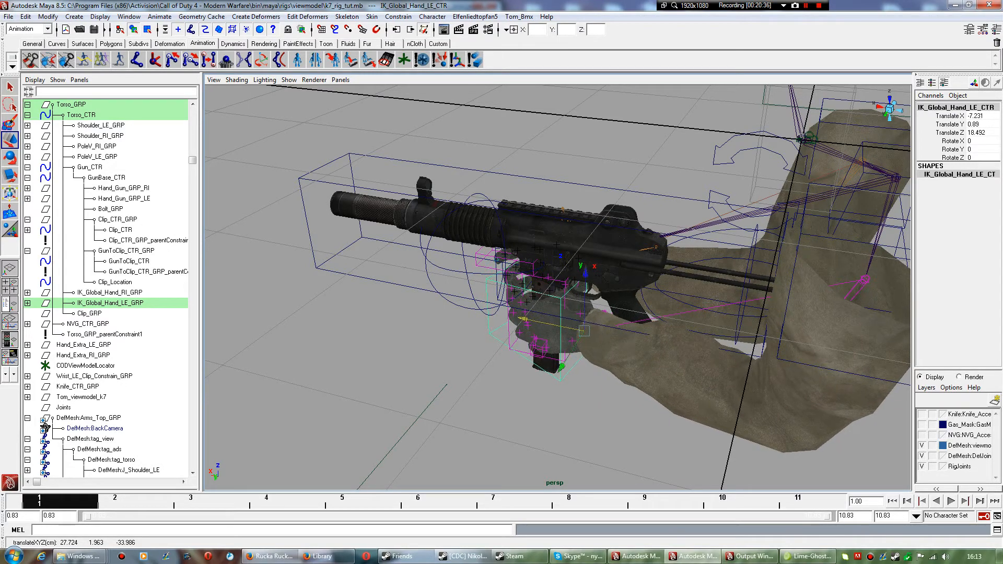
key(s)
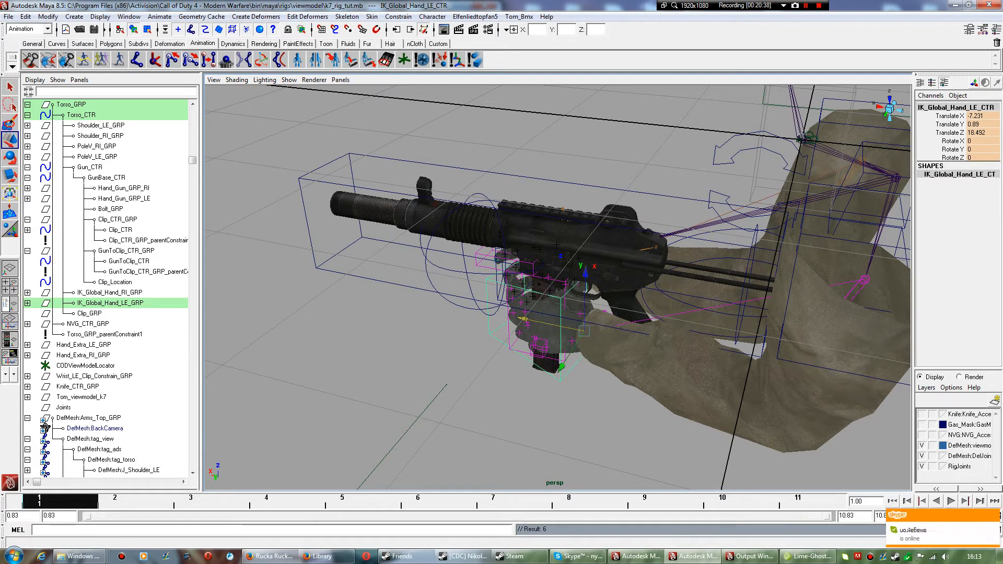
key(alt+v)
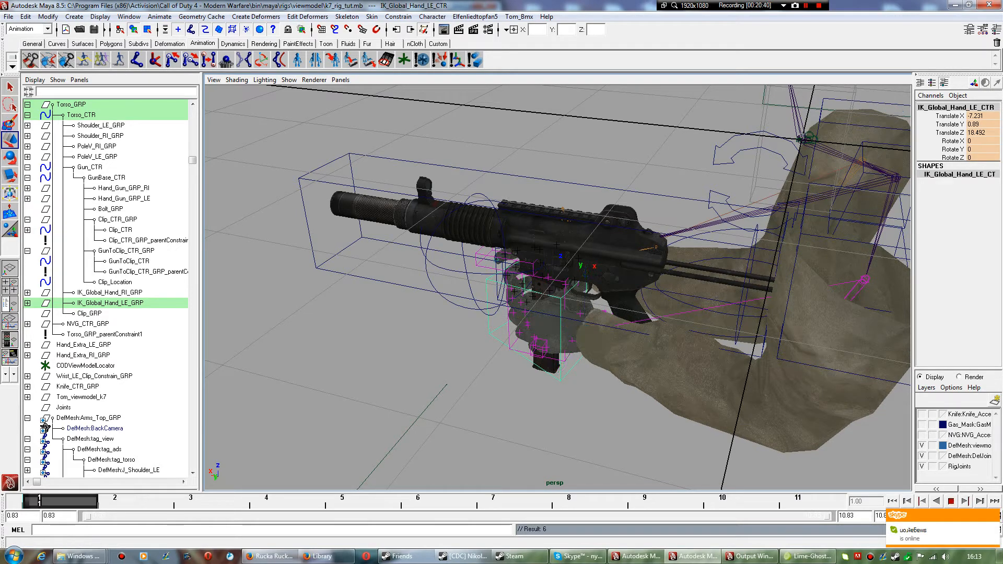
key(alt+v)
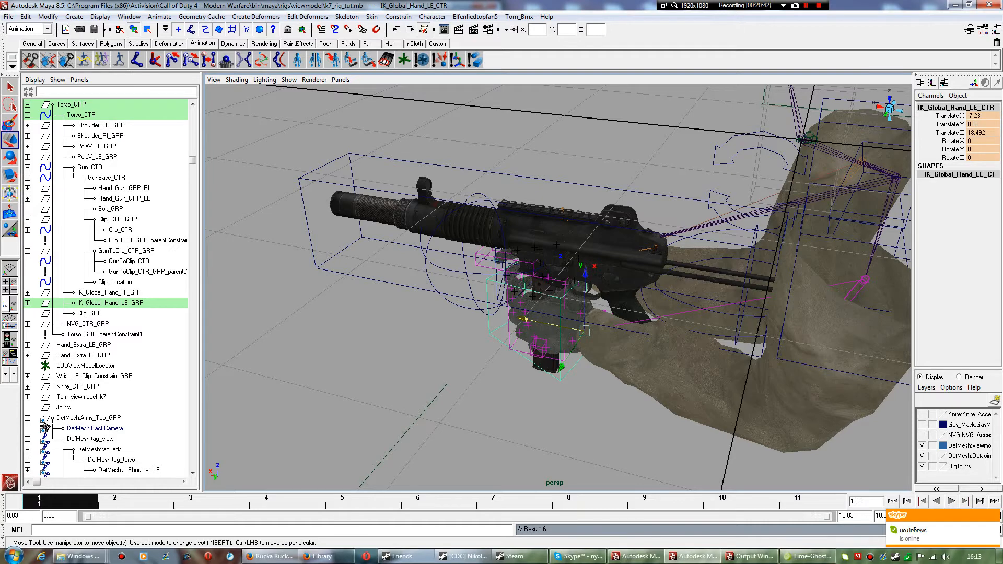
Key Hand_LE_Extra_CTR at frame 1 with TMG at 0, and advance to frame 2.
click(539, 348)
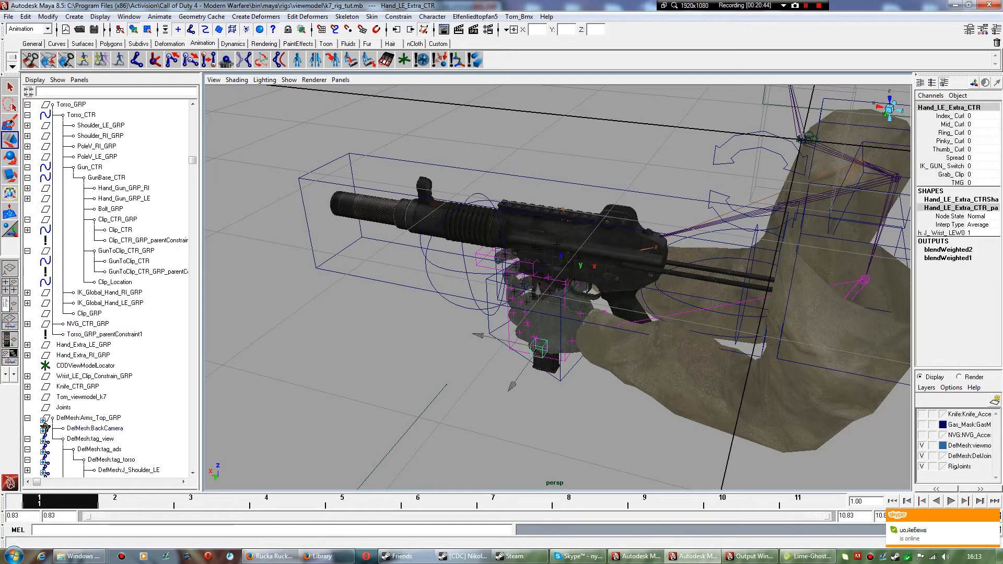
click(955, 182)
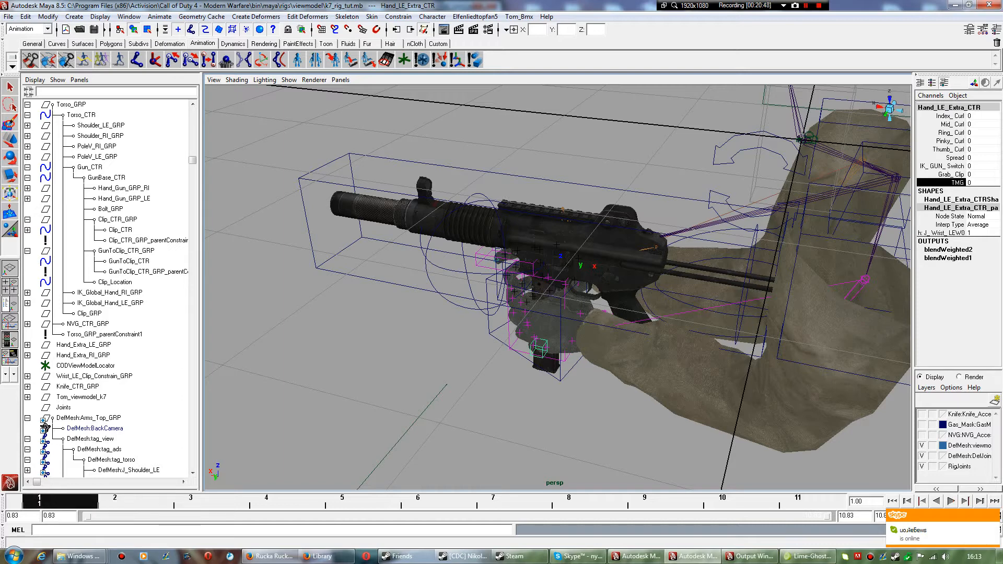
key(s)
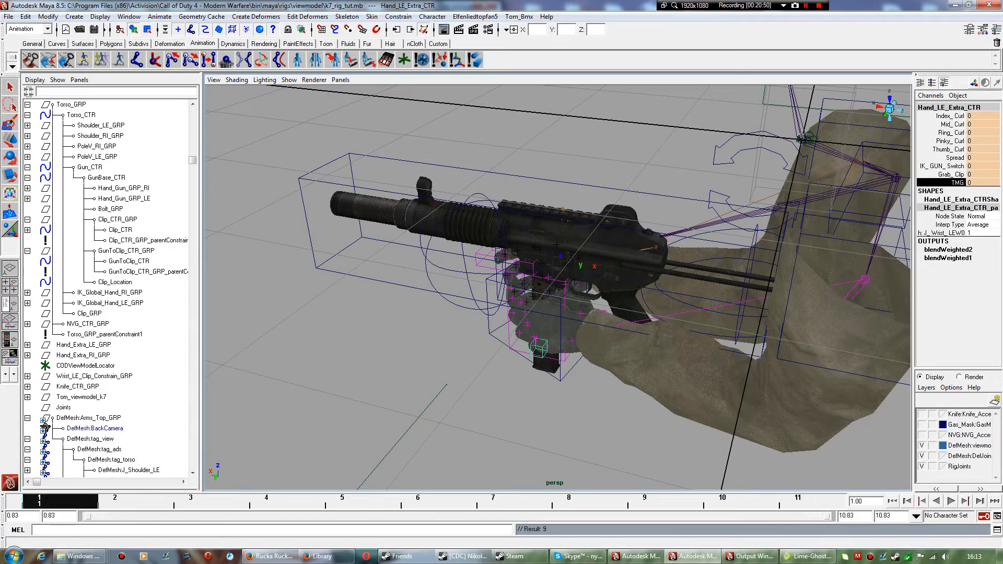
key(alt+v)
key(alt+v)
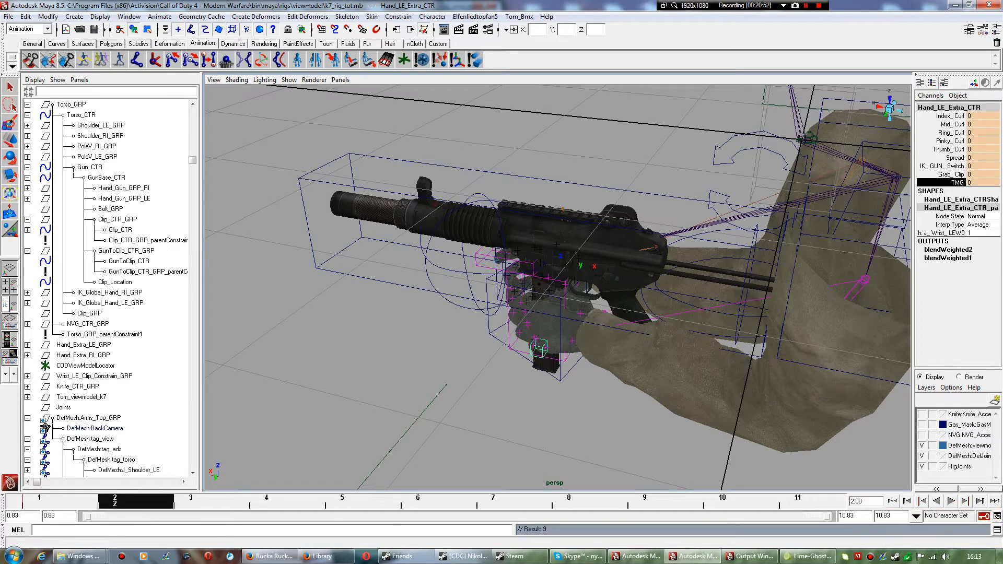
Set TMG on Hand_LE_Extra_CTR to 2 at frame 2 and play back the switch.
click(981, 182)
text(2)
key(Return)
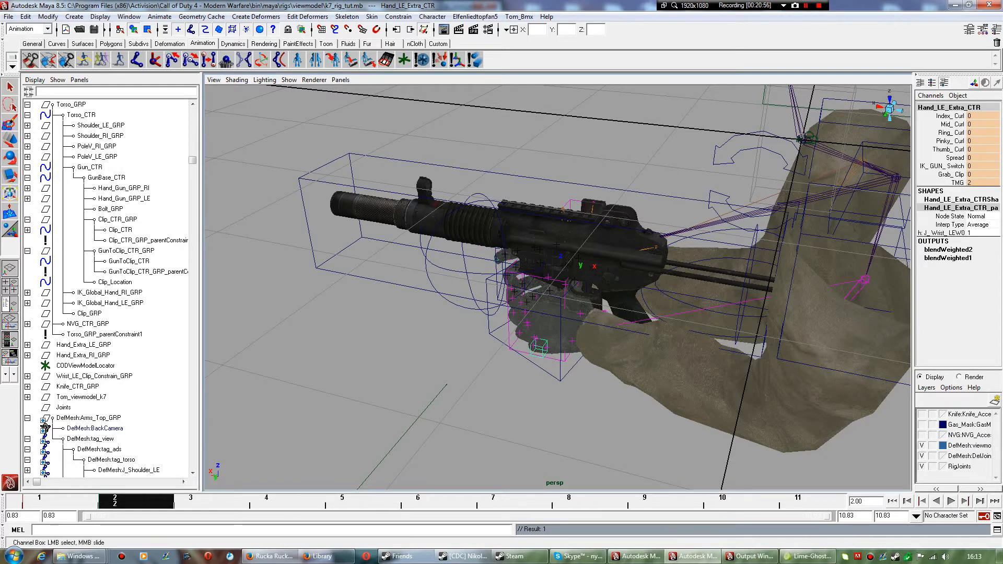
key(alt+v)
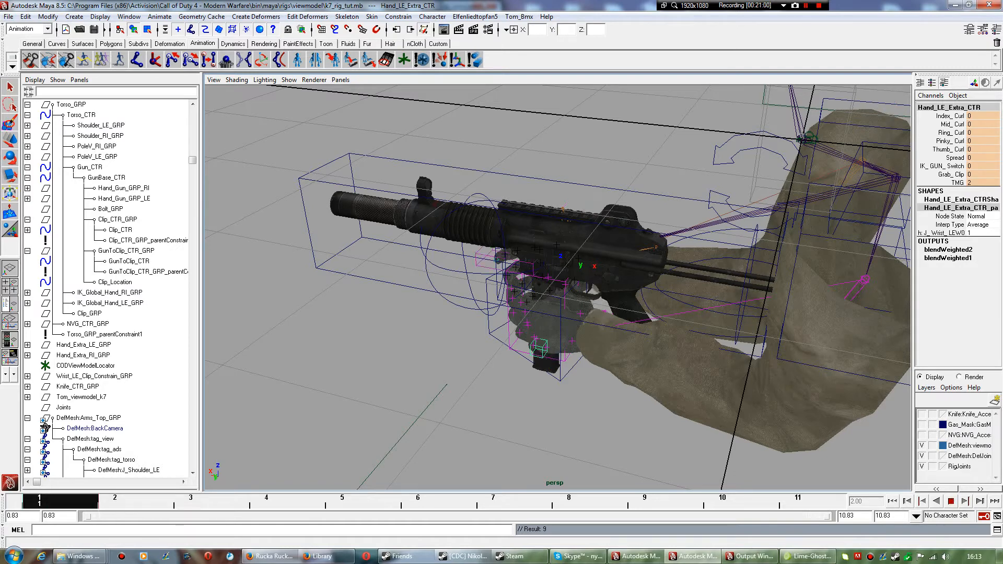
key(alt+v)
Examine the clip's position relative to the left hand from several angles at frames 1 and 2.
key(f)
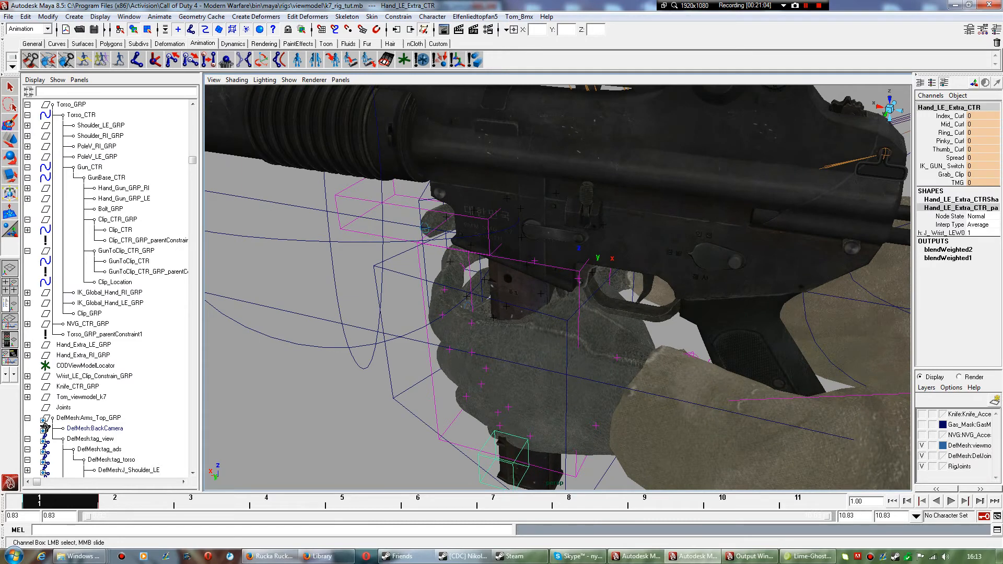
click(446, 216)
alt+drag(446, 217, 549, 225)
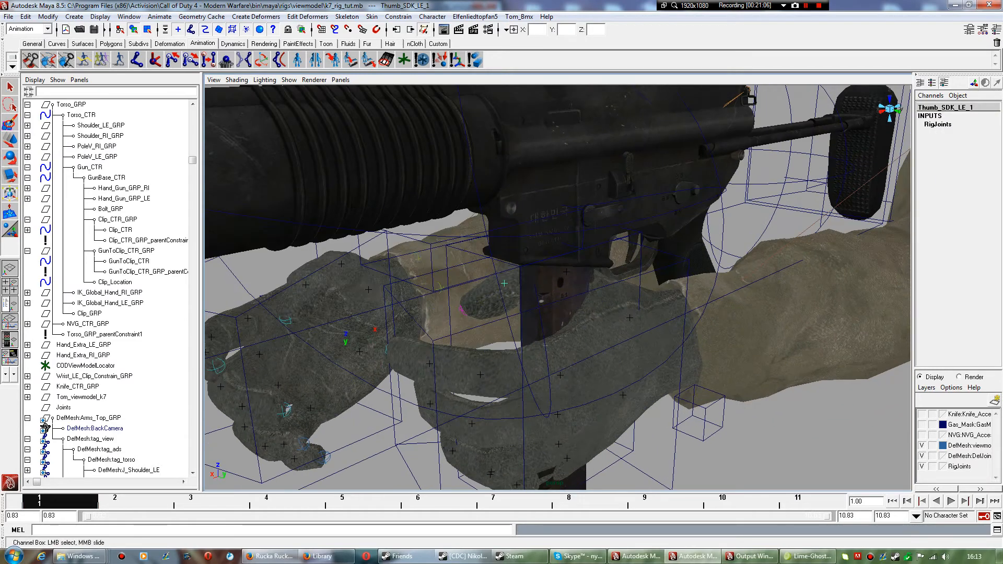
click(439, 287)
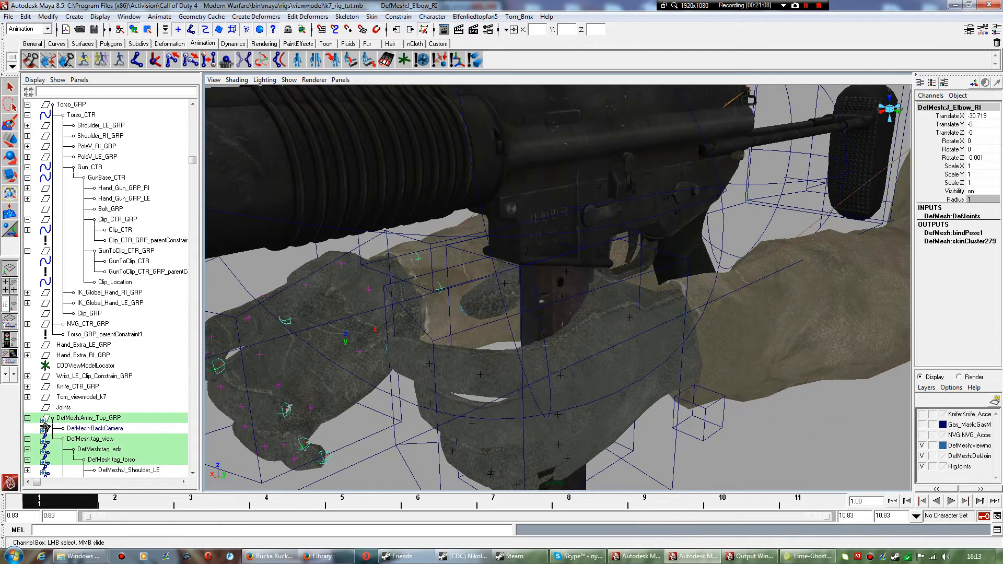
alt+drag(438, 286, 499, 303)
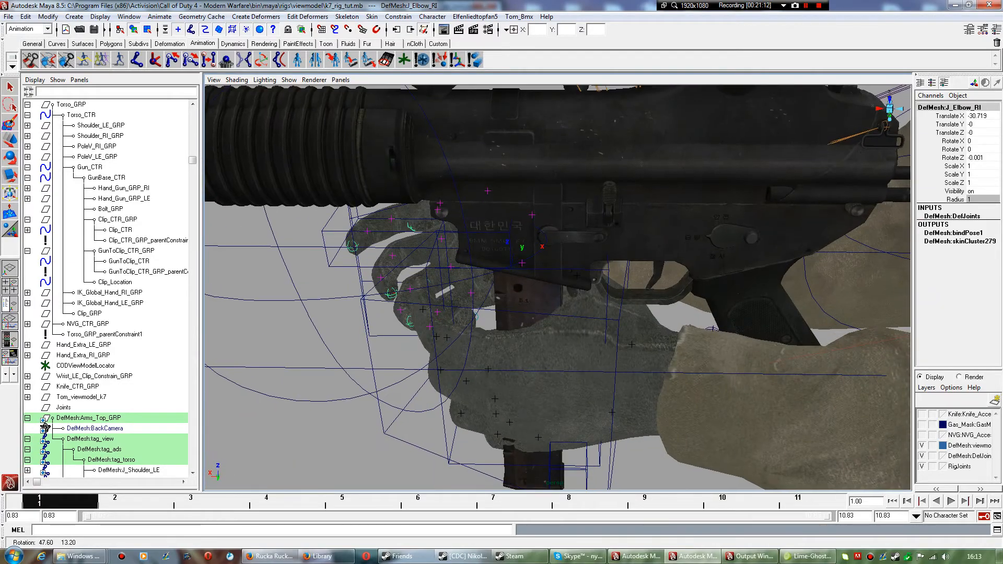
scroll(557, 287, down, 2)
key(alt+period)
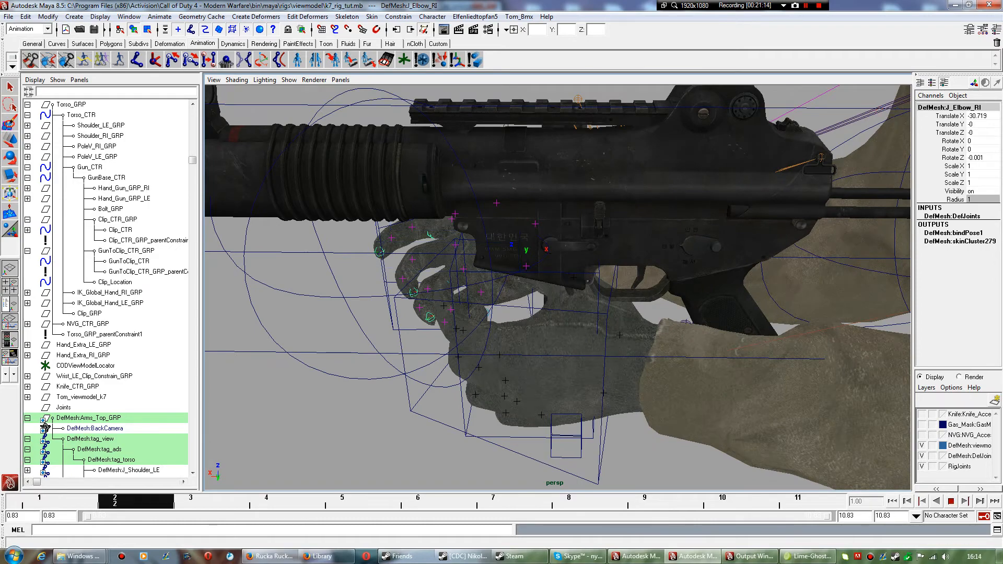
scroll(558, 288, down, 1)
alt+drag(557, 287, 434, 347)
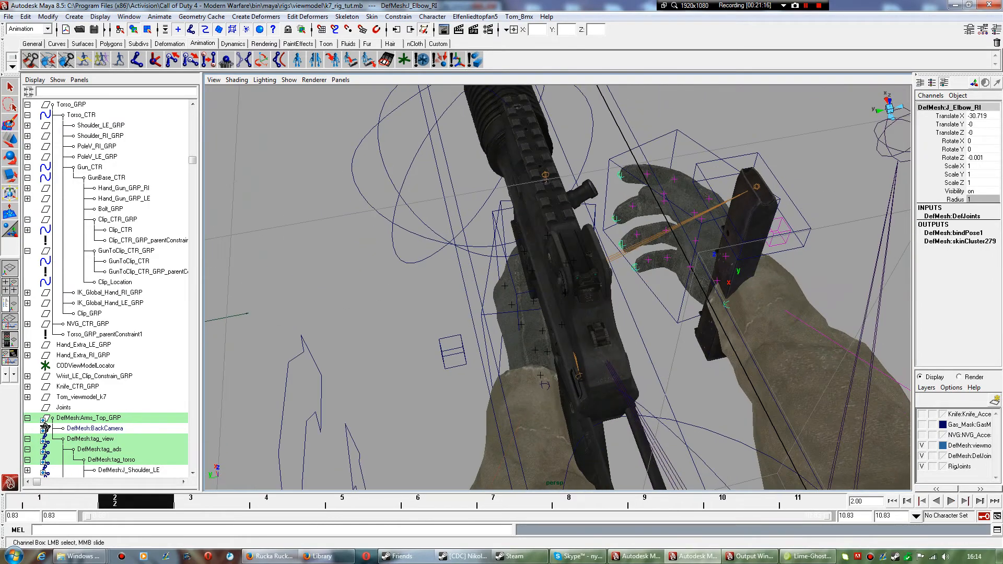
alt+drag(557, 287, 439, 246)
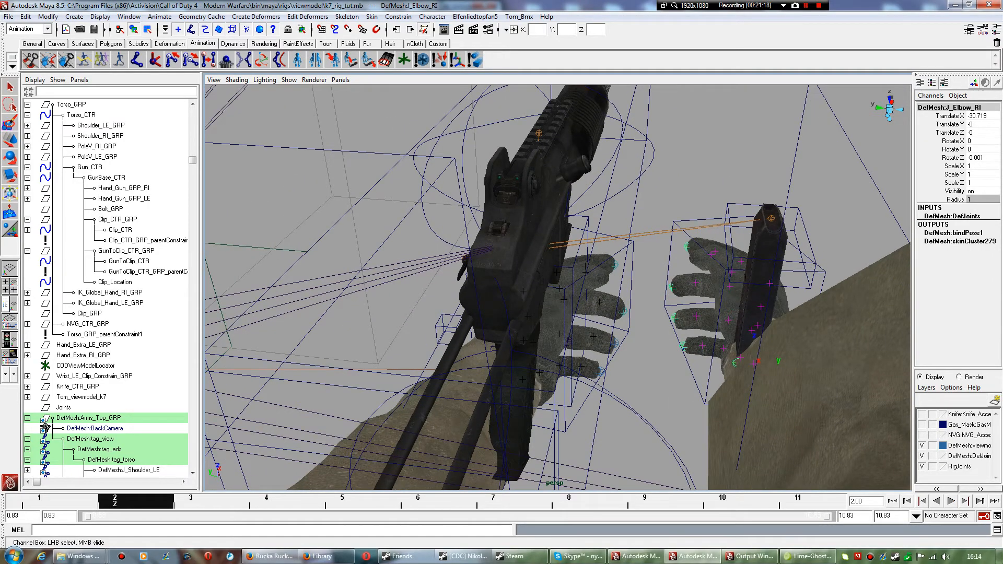
Move GunToClip_CTR into the left hand, at about X 43.694 and Y 18.34, and key it at frame 2.
click(804, 226)
key(w)
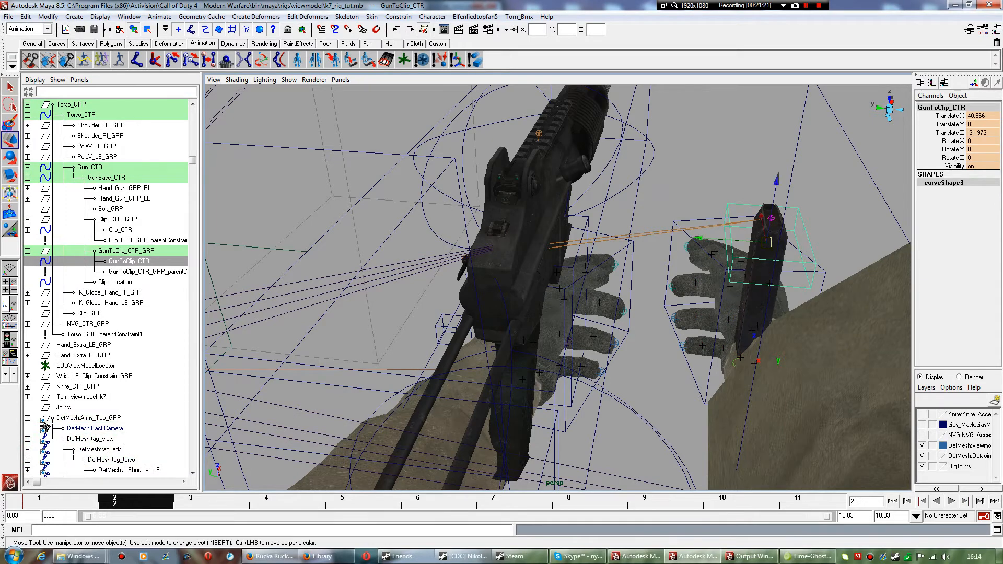
drag(700, 239, 655, 167)
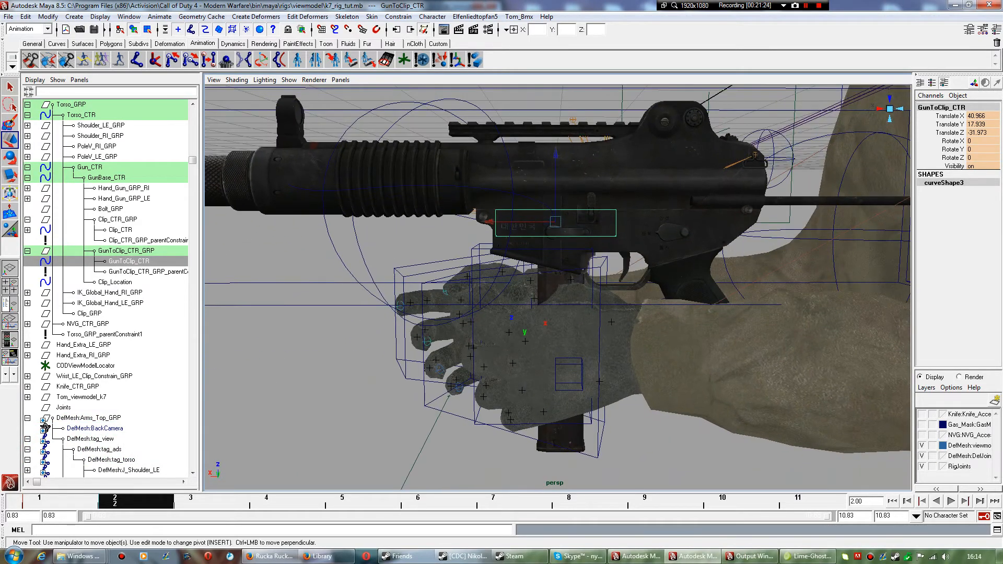
drag(489, 222, 571, 207)
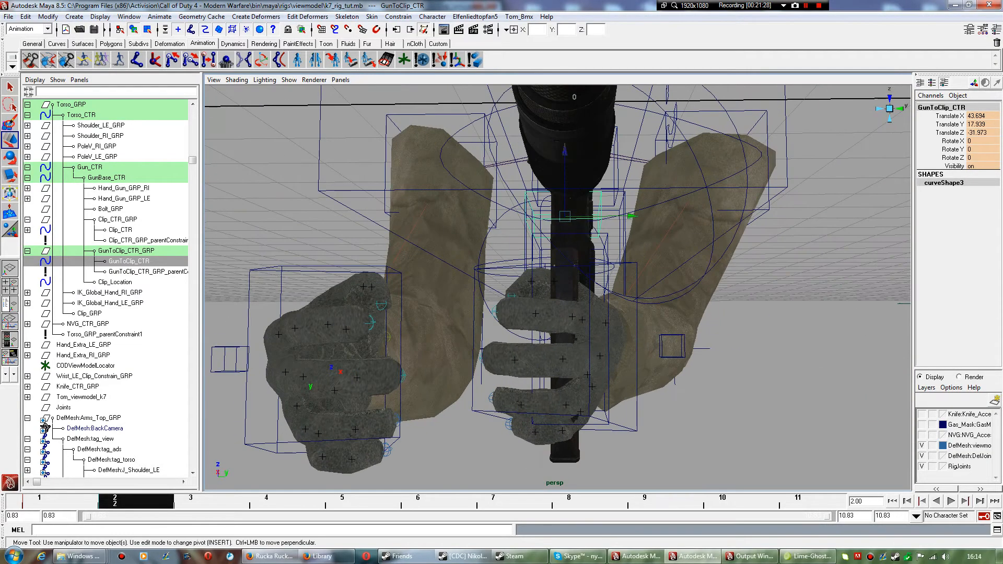
drag(631, 216, 501, 252)
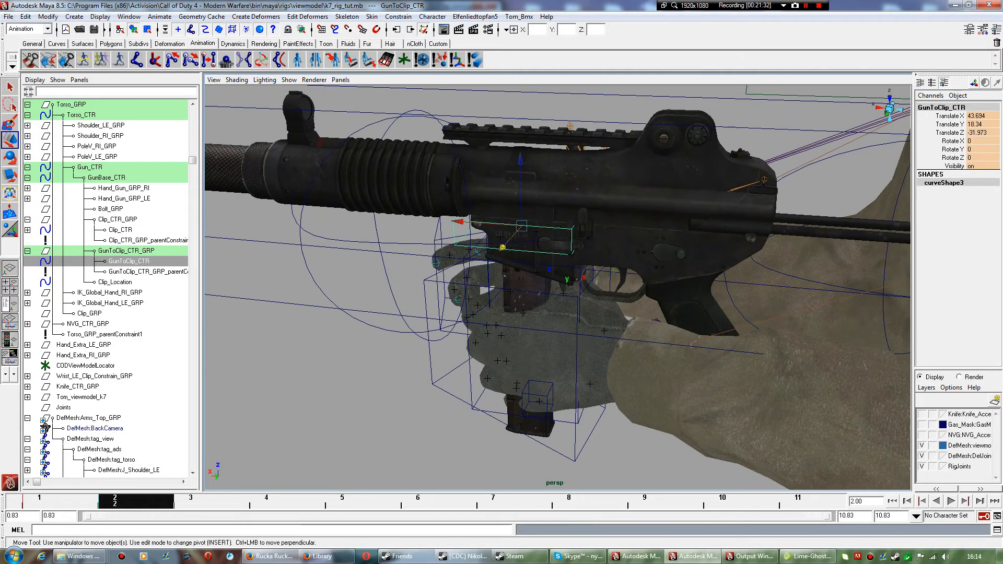
key(s)
Play back frames 1 and 2 to compare the clip's position before and after the switch.
key(alt+comma)
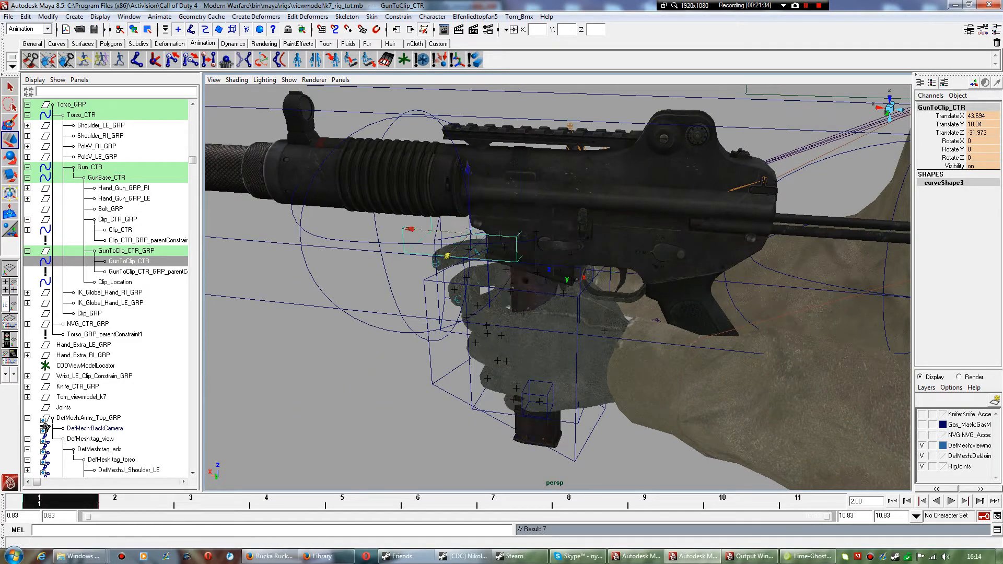
key(alt+v)
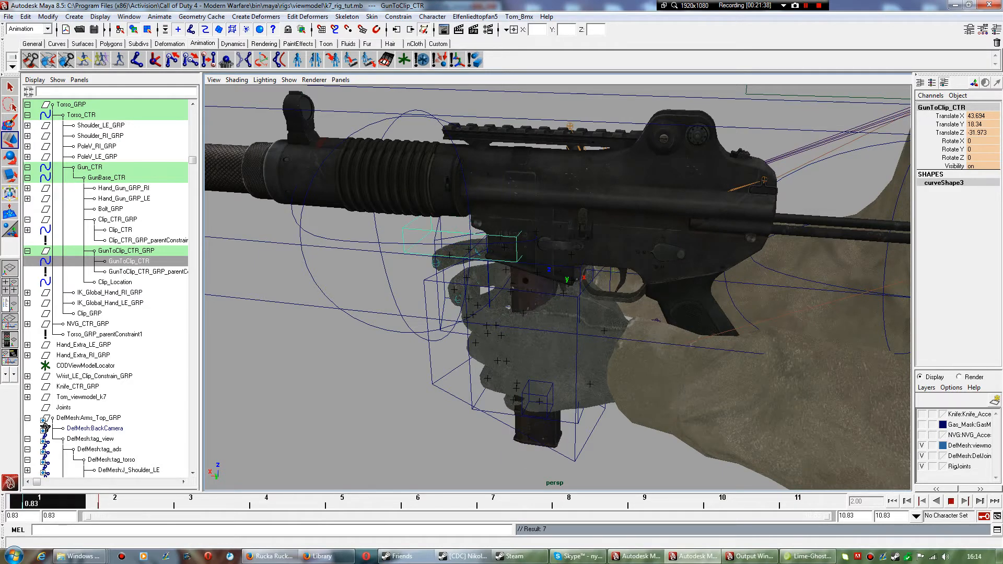
key(alt+v)
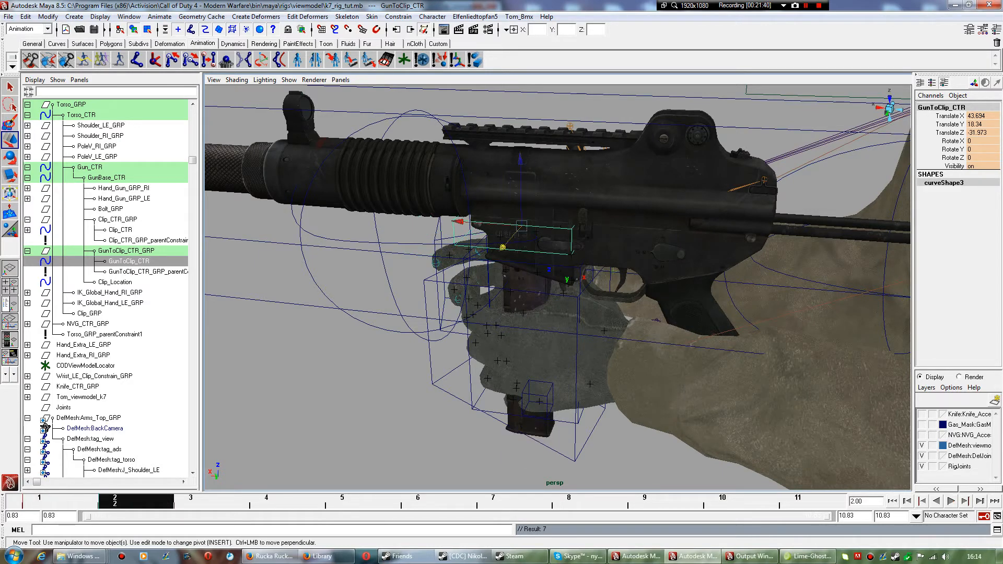
Try rotating Gun_CTR at frame 2 to test the clip constraint, and undo the rotation.
click(577, 366)
alt+drag(577, 365, 622, 139)
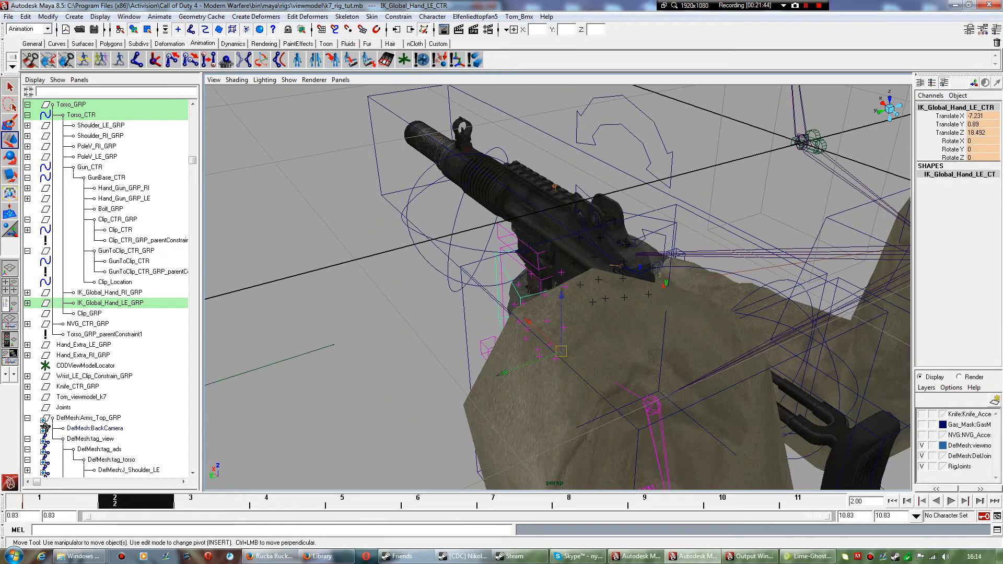
click(462, 126)
alt+drag(461, 126, 572, 105)
key(e)
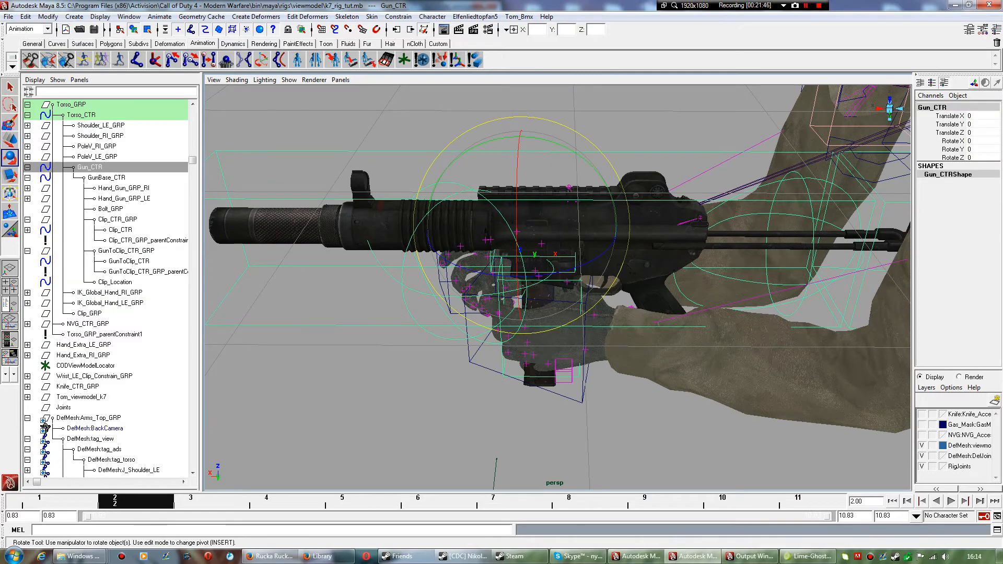
drag(571, 150, 602, 120)
key(ctrl+z)
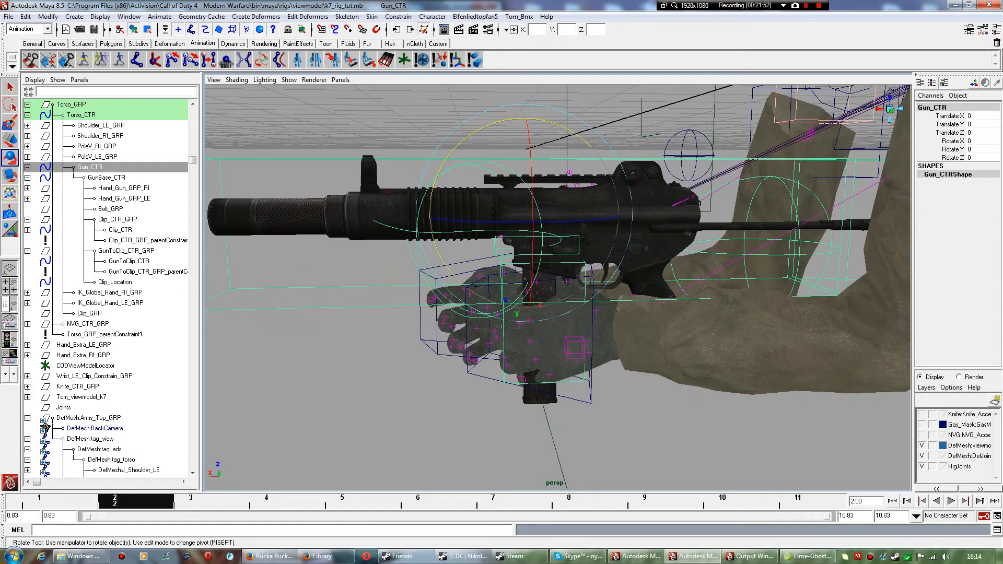
Try rotating Gun_CTR about -16.5 degrees around Y at frame 1 to test the clip, and undo the rotation.
key(alt+comma)
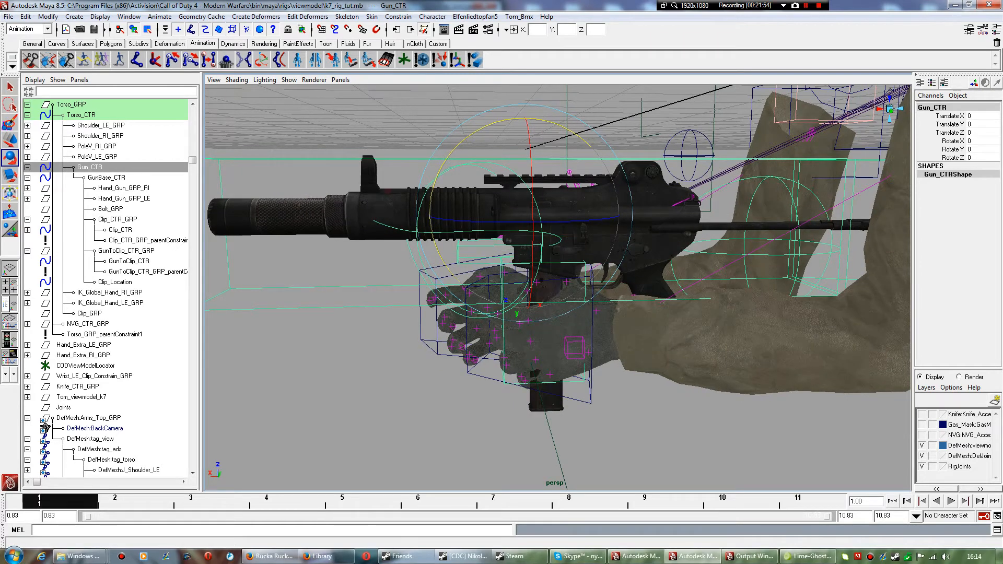
drag(475, 132, 495, 122)
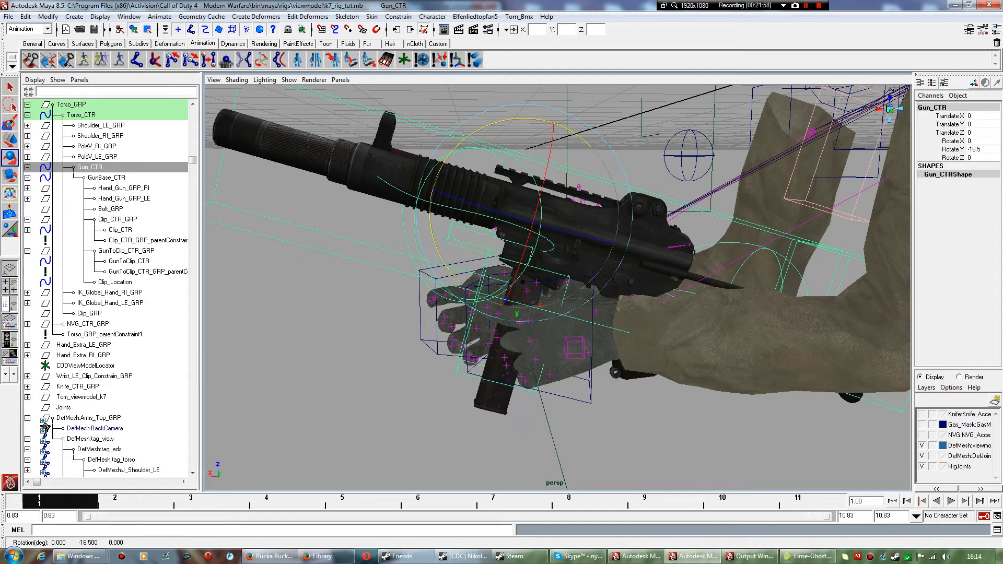
key(ctrl+z)
Play back the frames, try rotating Gun_CTR about -10.7 degrees around Z at frame 2, and undo the rotation.
key(alt+v)
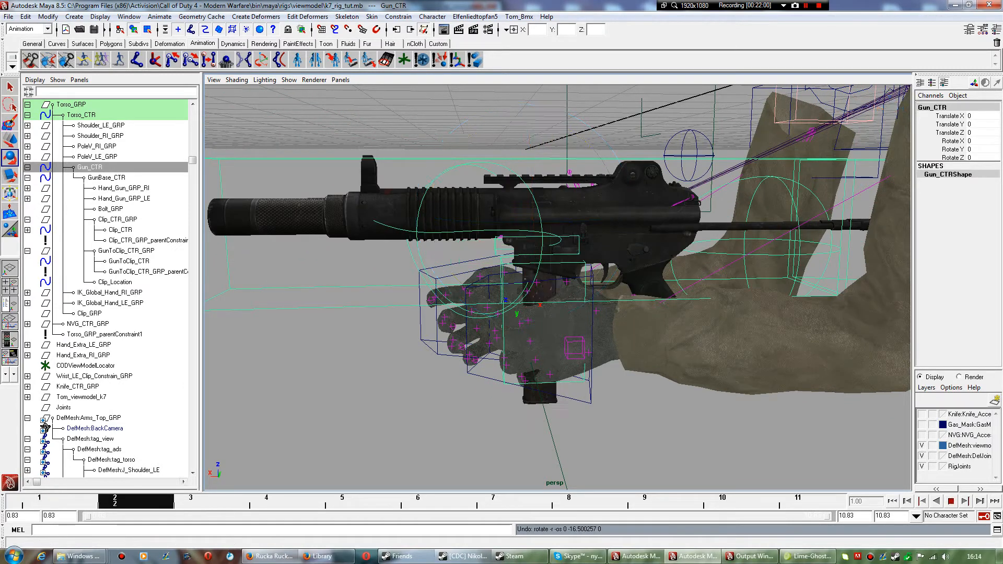
key(alt+v)
key(e)
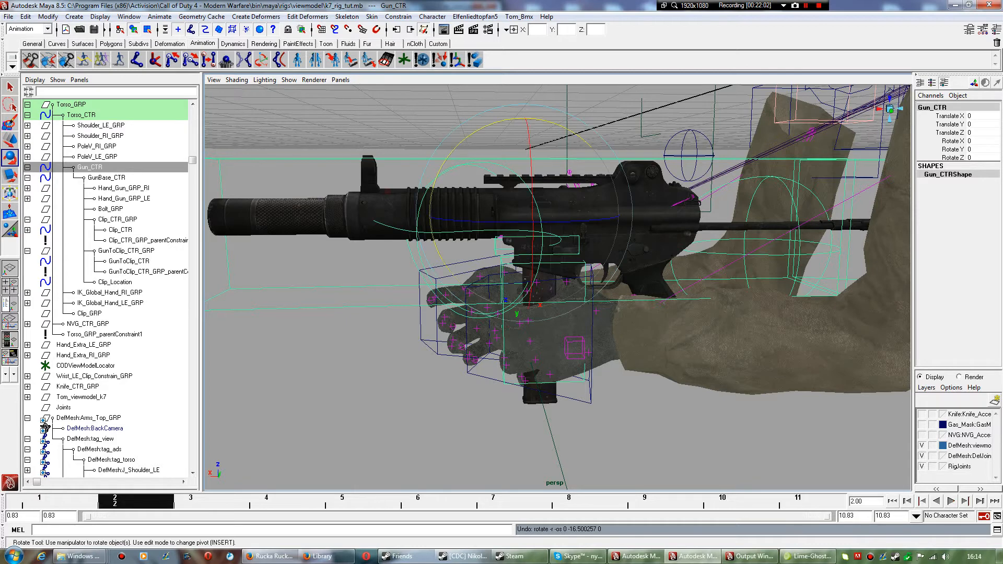
mouse_move(485, 222)
mouse_down()
mouse_move(515, 221)
mouse_move(438, 219)
mouse_move(470, 222)
mouse_up()
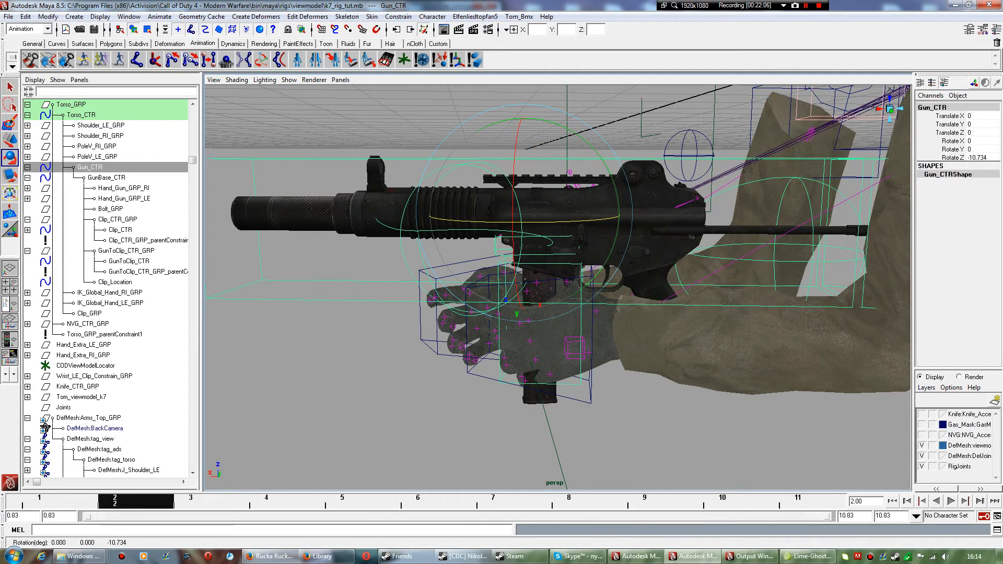
key(ctrl+z)
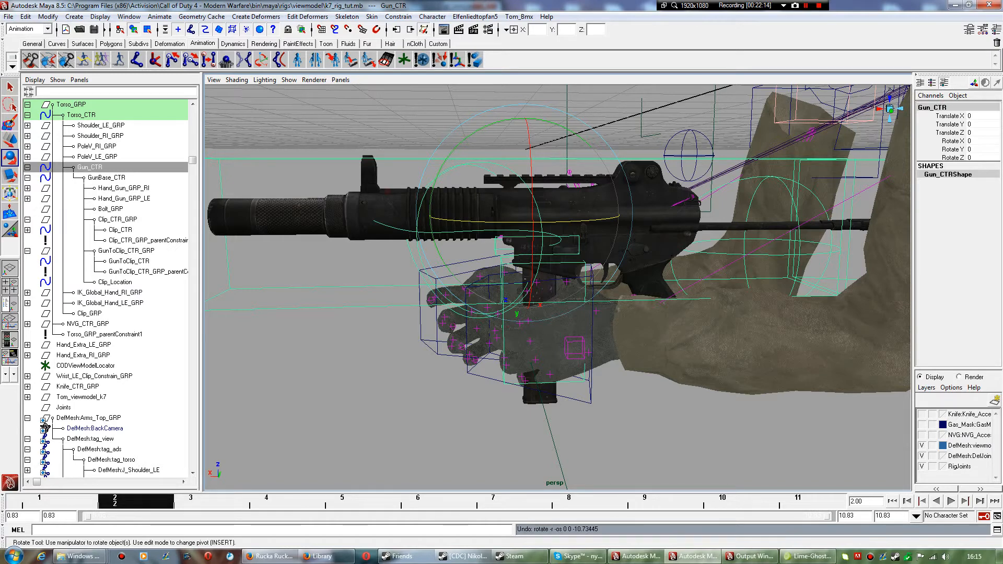
Copy the TMG key of Hand_LE_Extra_CTR from frame 2 and paste it at frame 8.
click(45, 424)
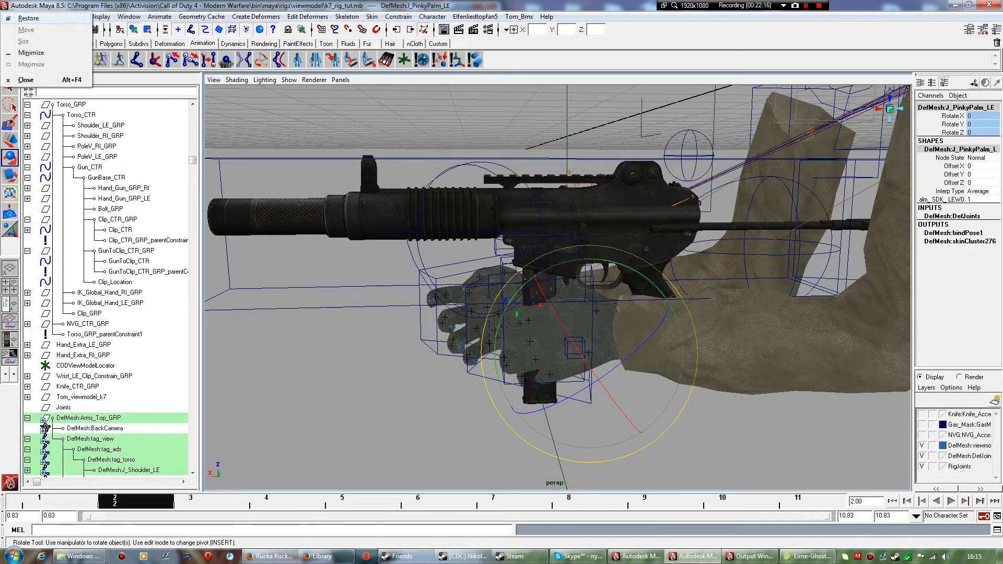
alt+drag(600, 460, 680, 471)
click(680, 471)
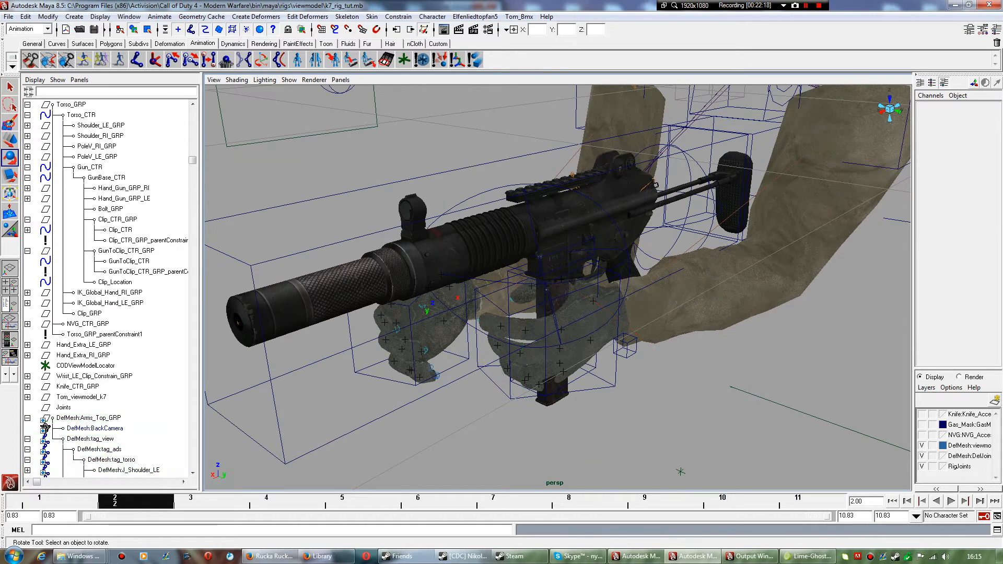
click(625, 345)
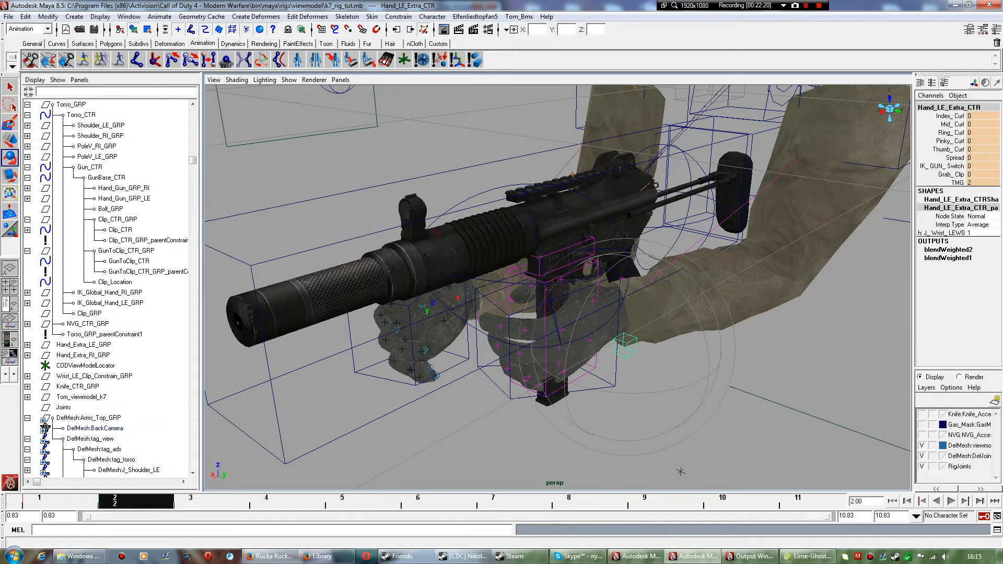
click(957, 182)
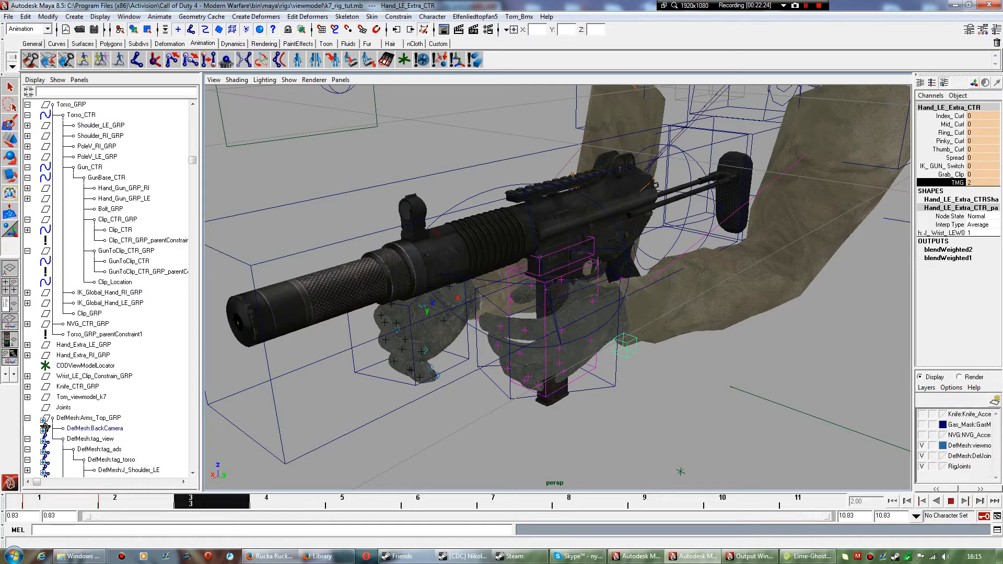
right_click(126, 501)
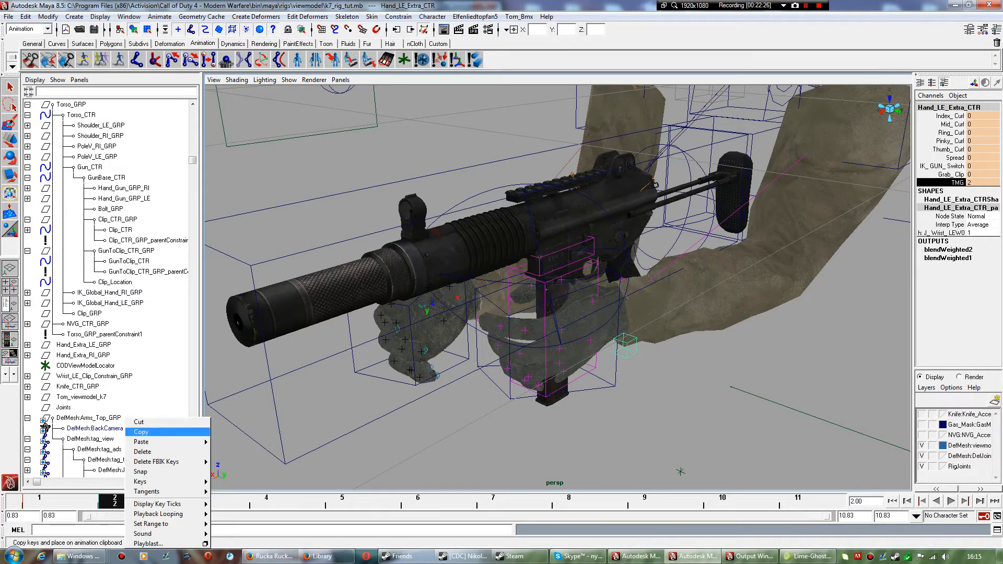
click(141, 432)
click(568, 502)
right_click(568, 502)
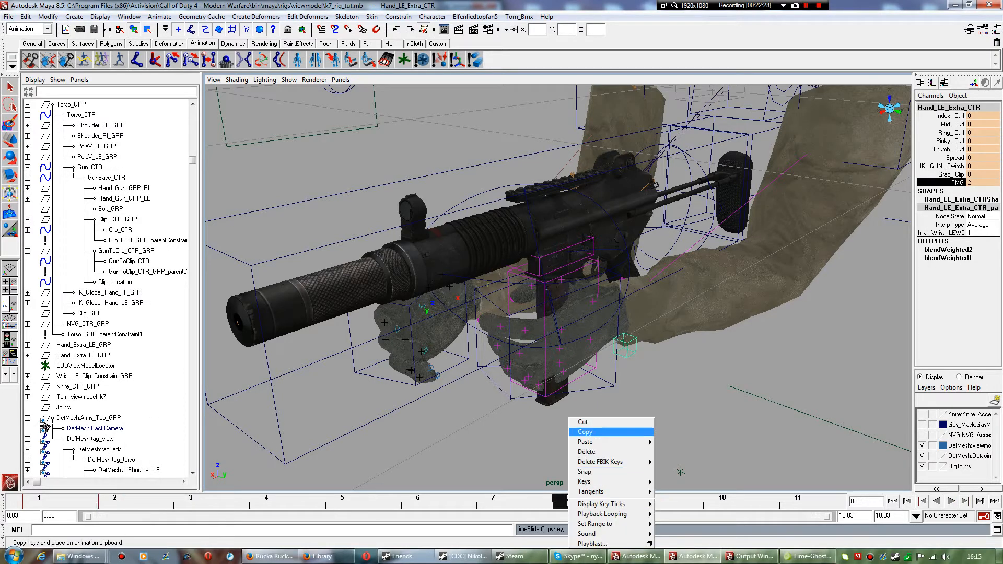
mouse_move(606, 442)
click(670, 441)
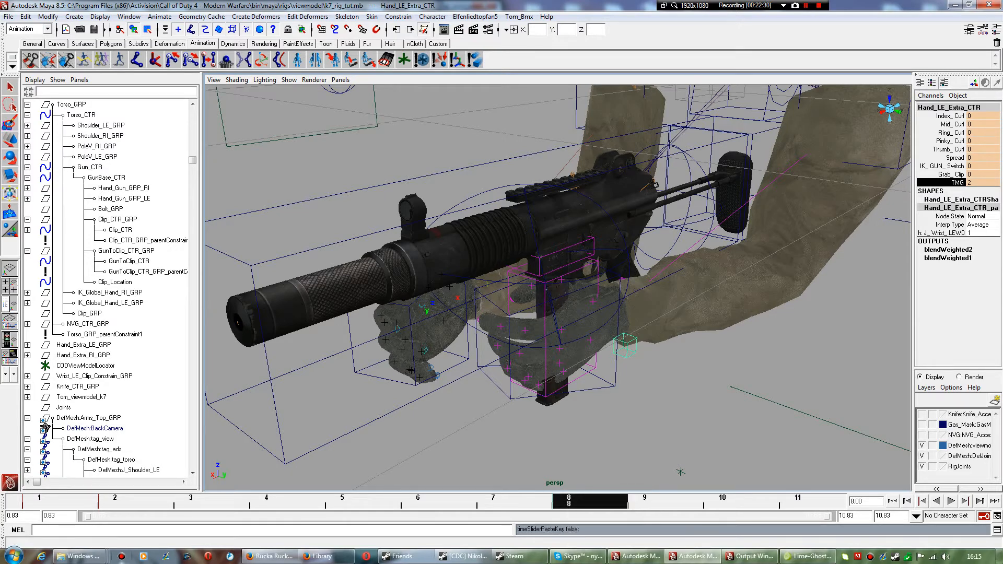
Delete the TMG key of Hand_LE_Extra_CTR at frame 2 and play back the animation.
click(117, 501)
right_click(117, 501)
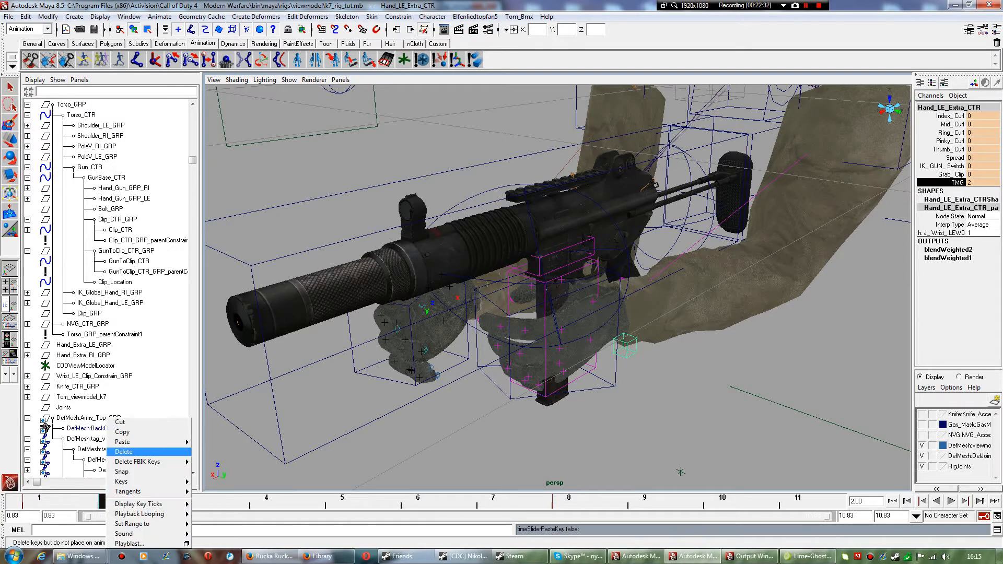
click(138, 451)
key(alt+v)
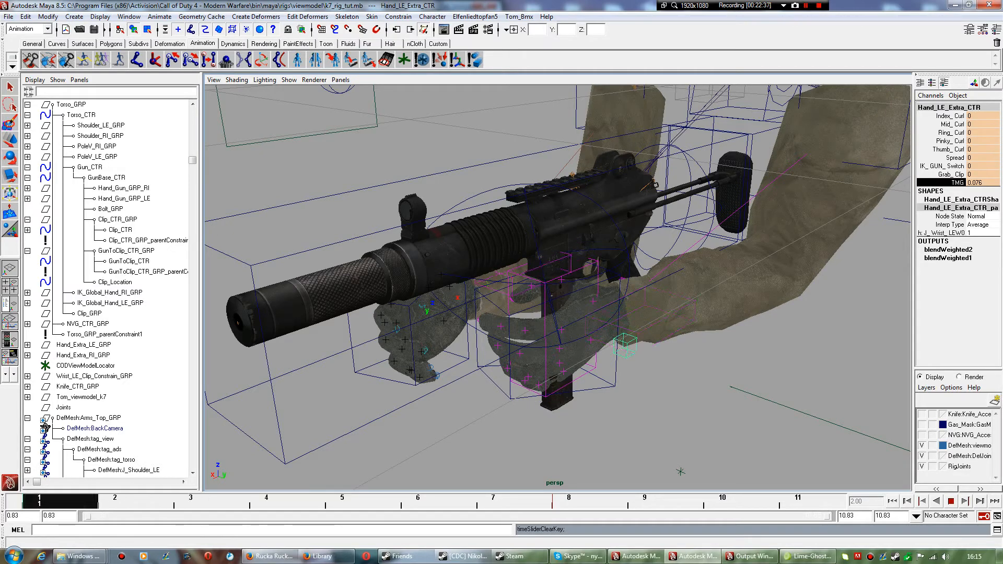
key(alt+v)
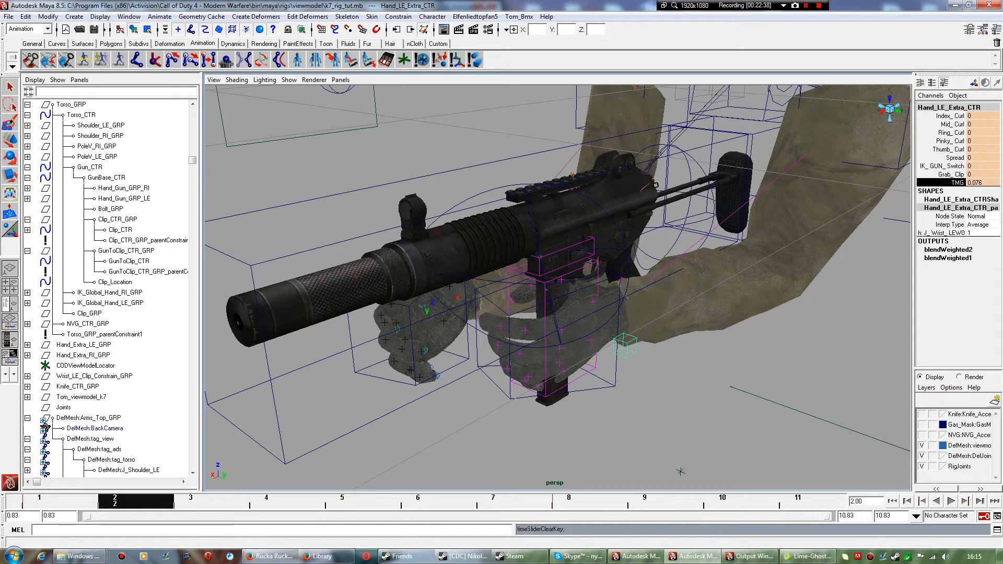
Select GunToClip_CTR, copy its key from frame 2 and paste it at frame 8.
click(488, 284)
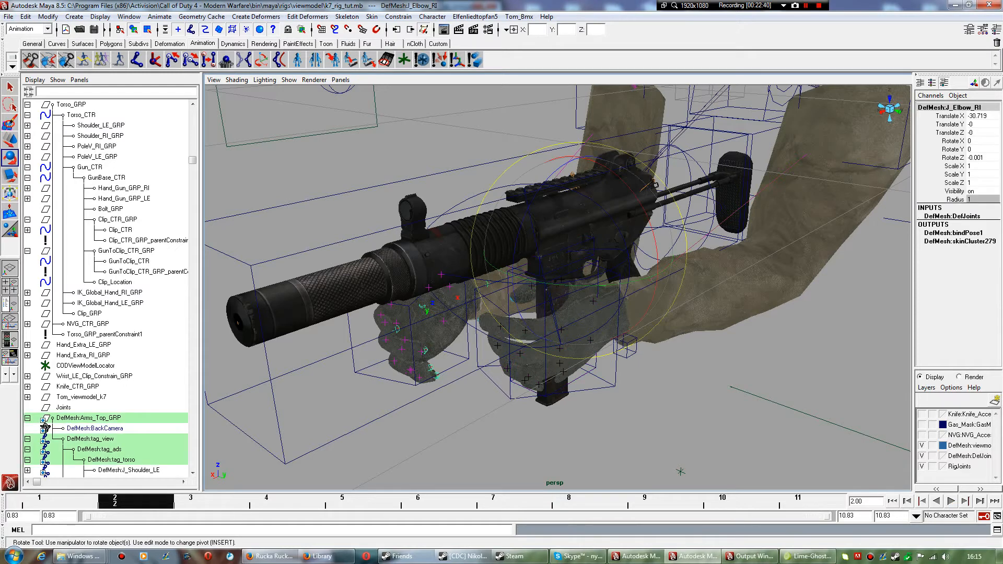
scroll(557, 288, up, 5)
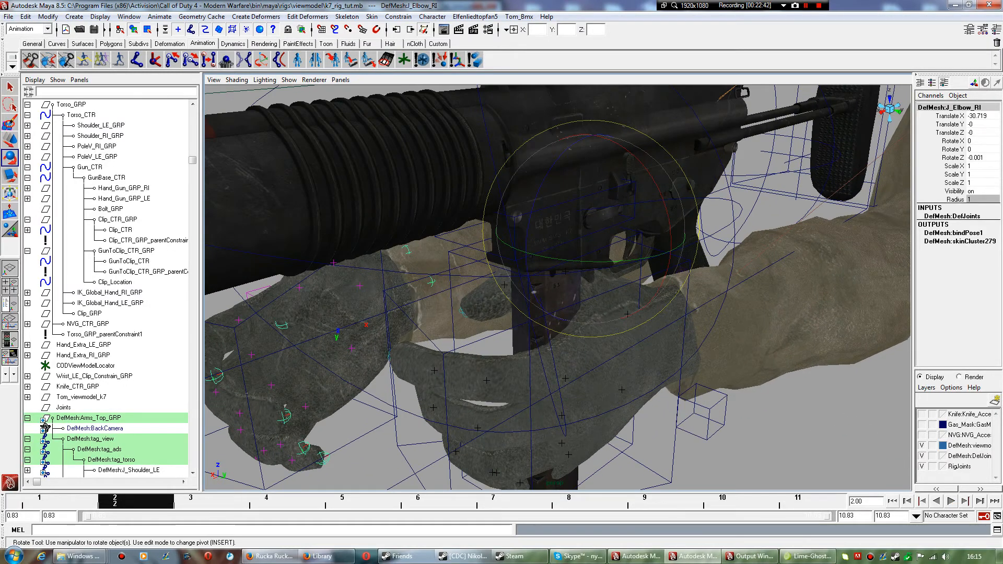
alt+drag(557, 287, 517, 293)
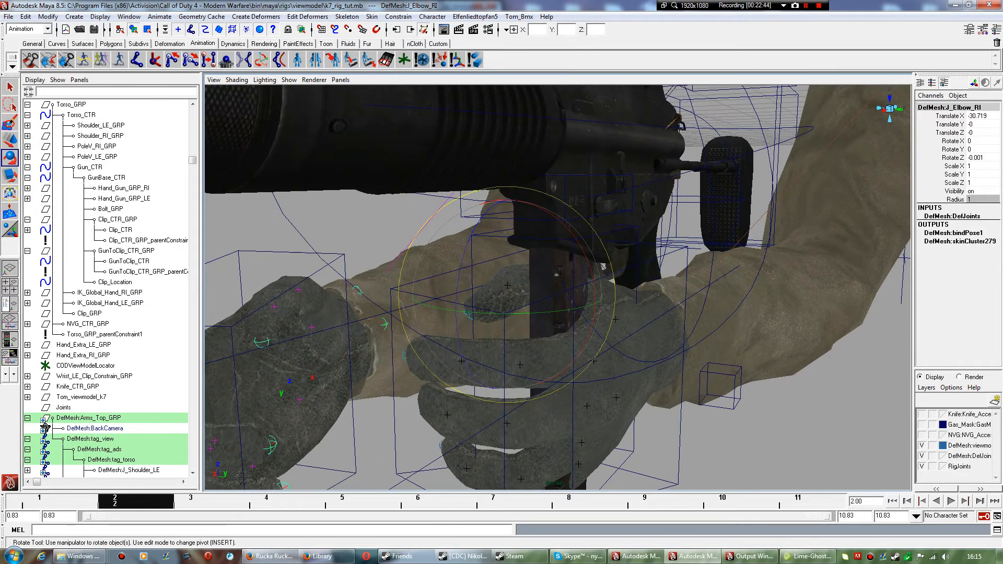
click(632, 193)
key(alt+v)
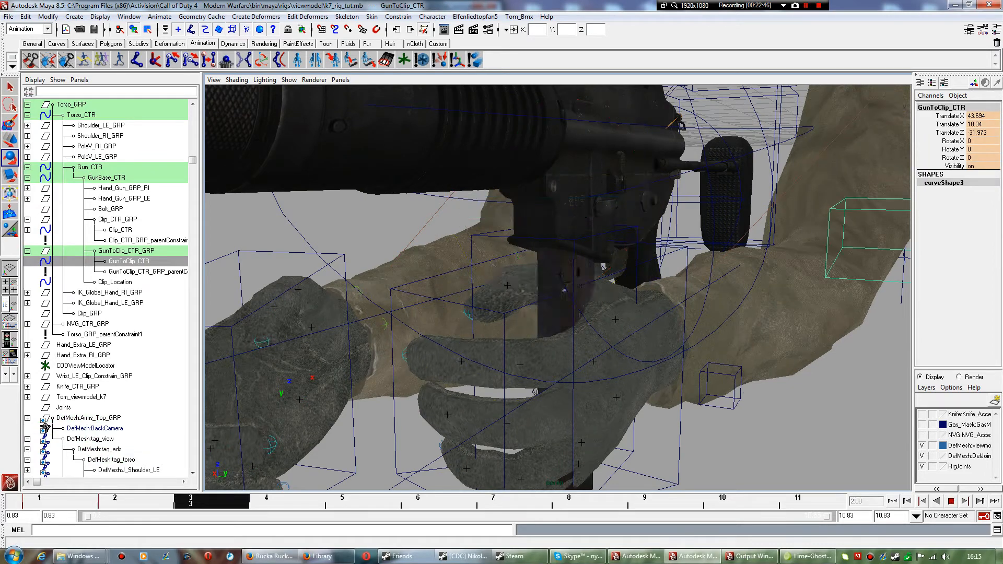
key(alt+v)
right_click(137, 501)
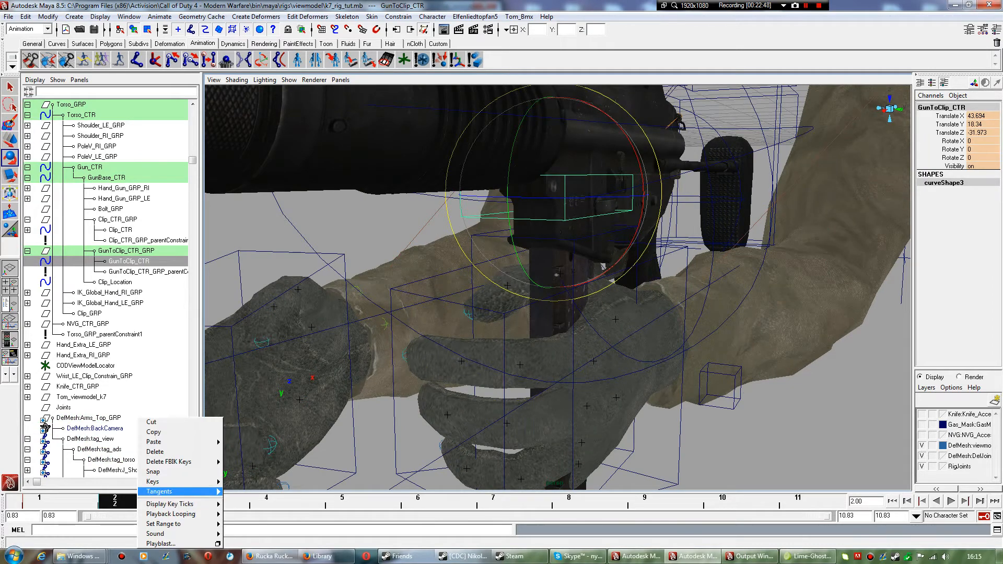
click(157, 441)
click(570, 500)
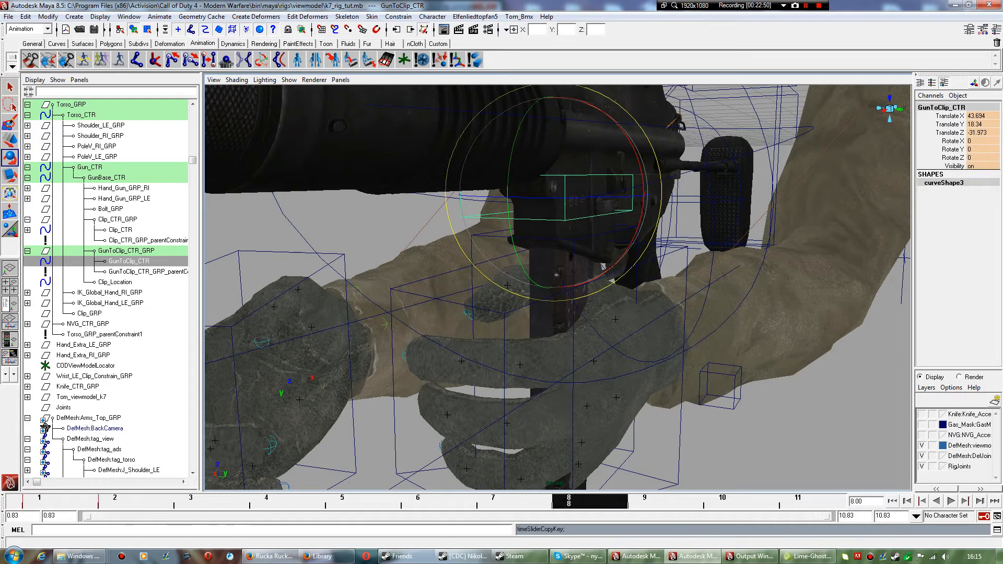
right_click(569, 500)
mouse_move(637, 439)
click(676, 441)
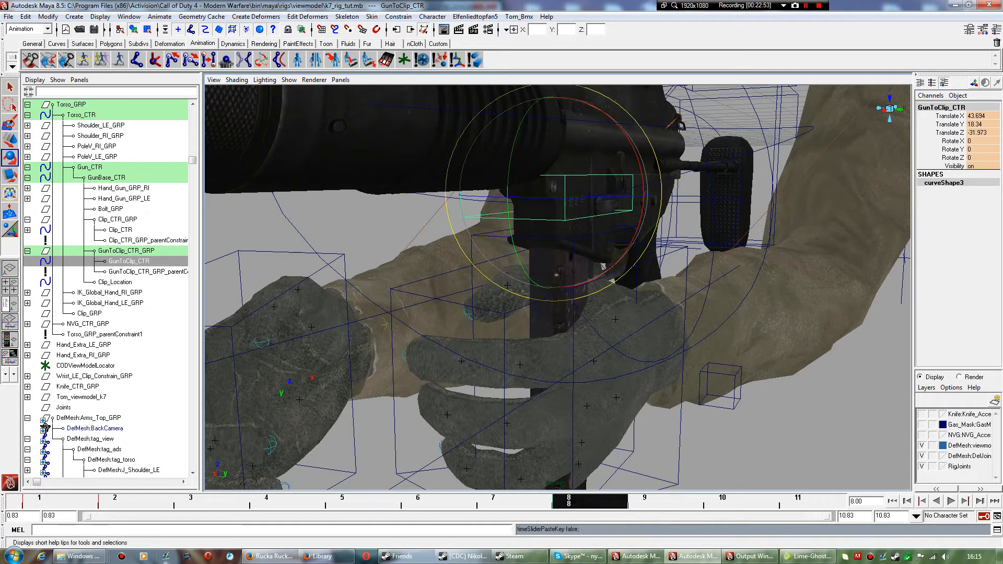
Delete the GunToClip_CTR key at frame 2 and play back the clip's motion.
click(101, 500)
right_click(105, 500)
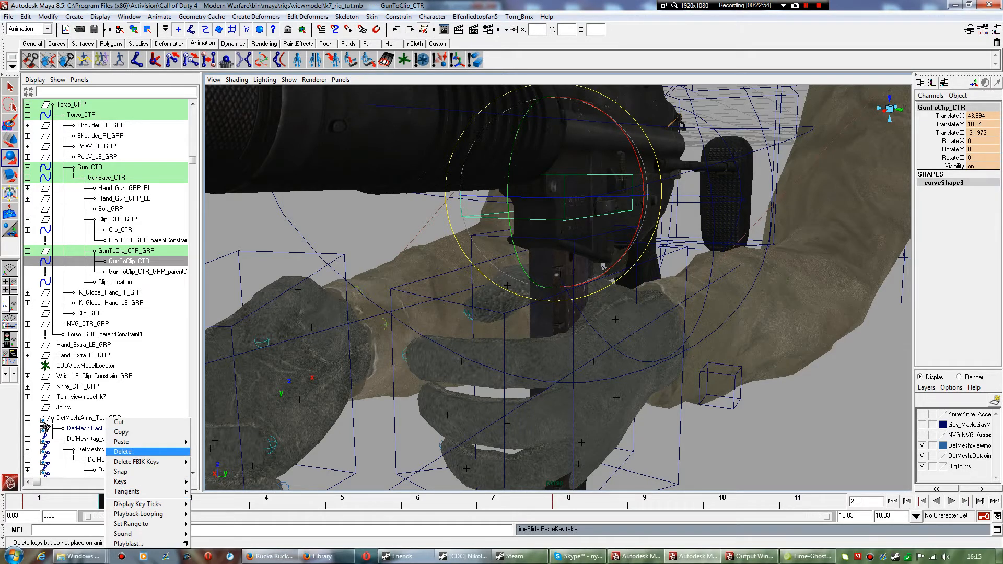
click(126, 452)
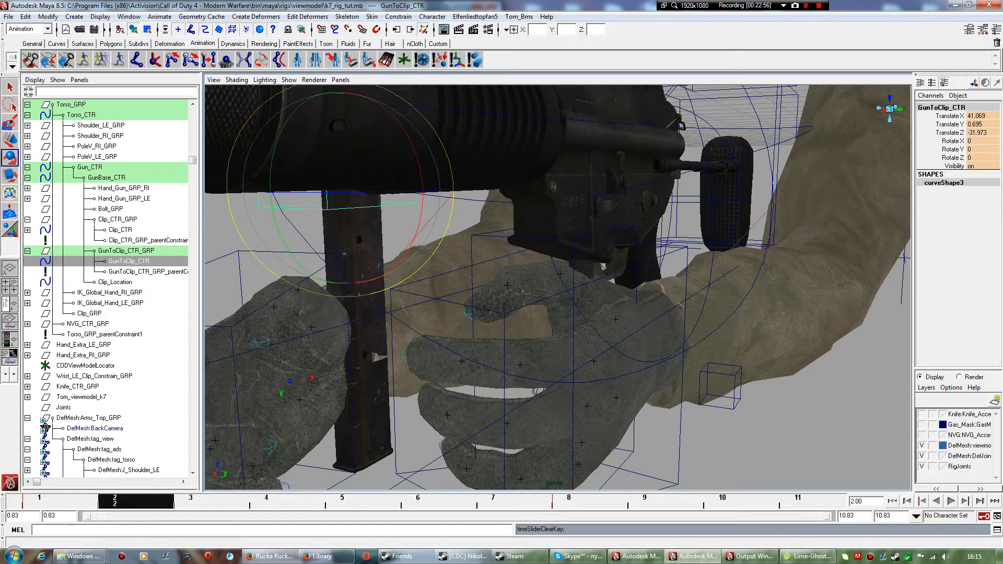
key(alt+v)
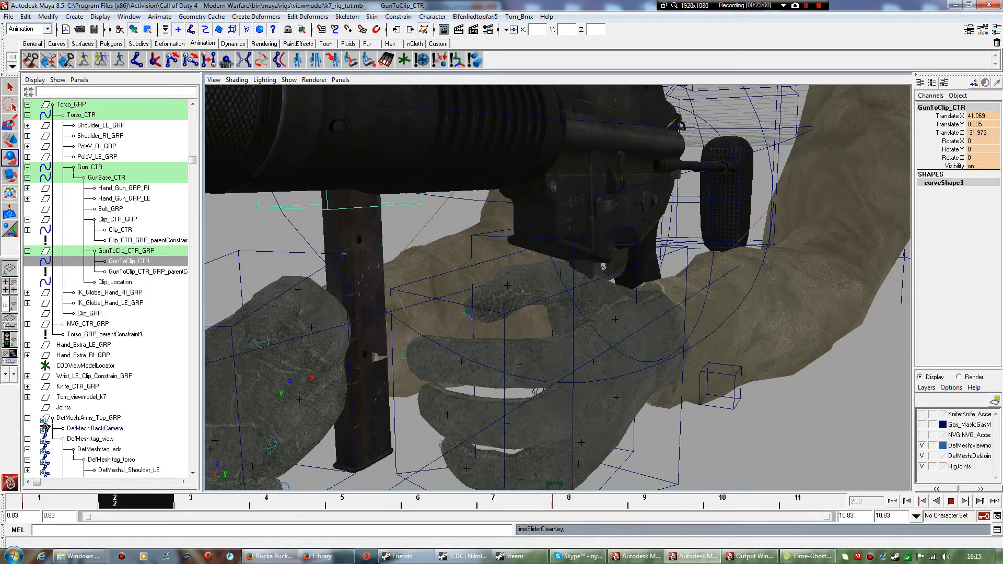
key(alt+v)
key(e)
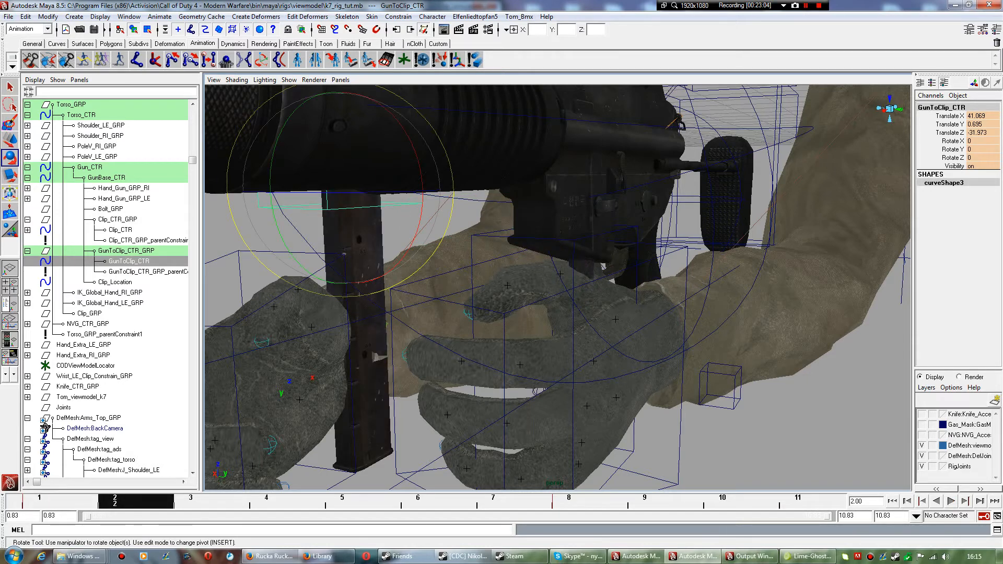
Set TMG on Hand_LE_Extra_CTR to 0 at frame 2.
click(701, 387)
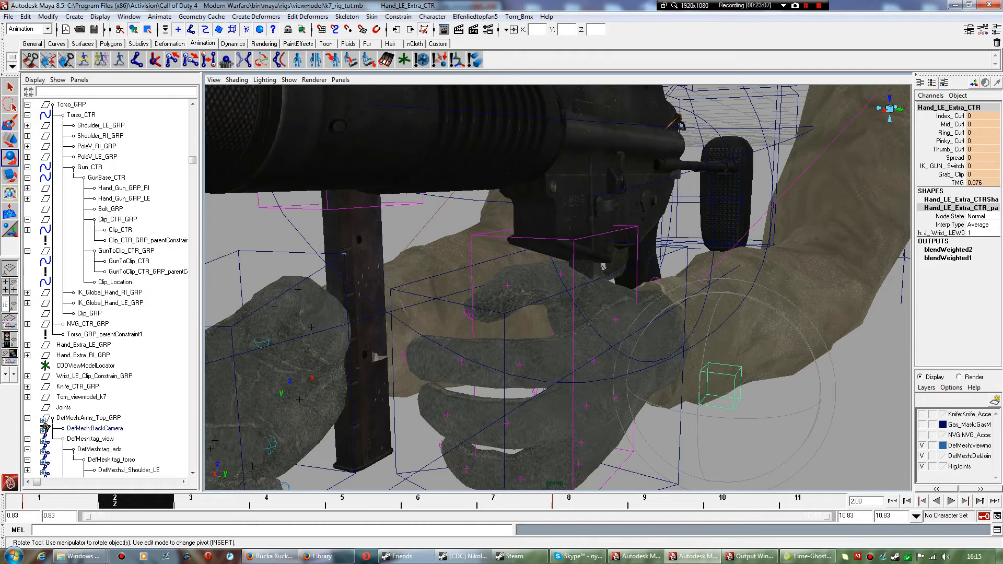
click(957, 183)
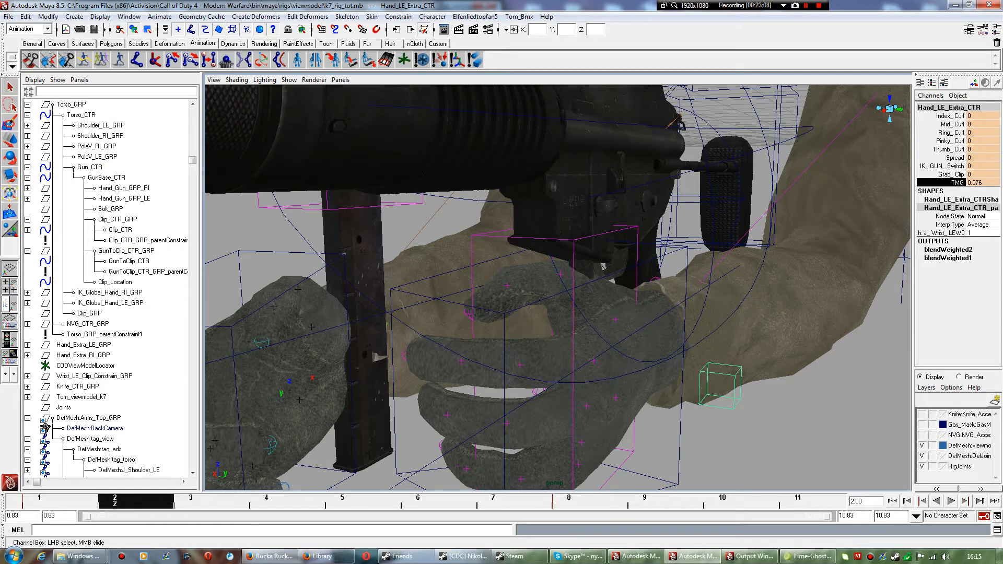
key(alt+v)
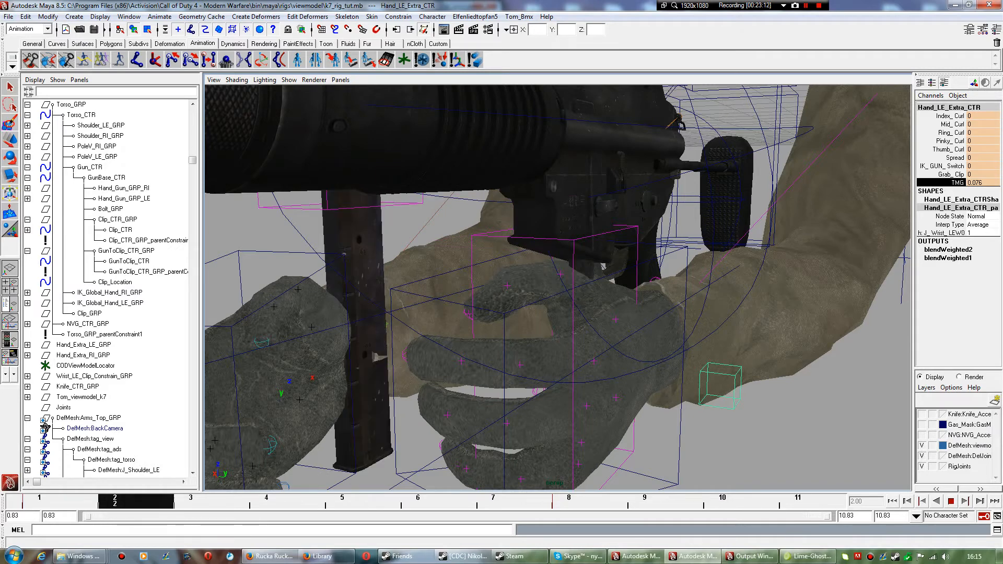
key(alt+v)
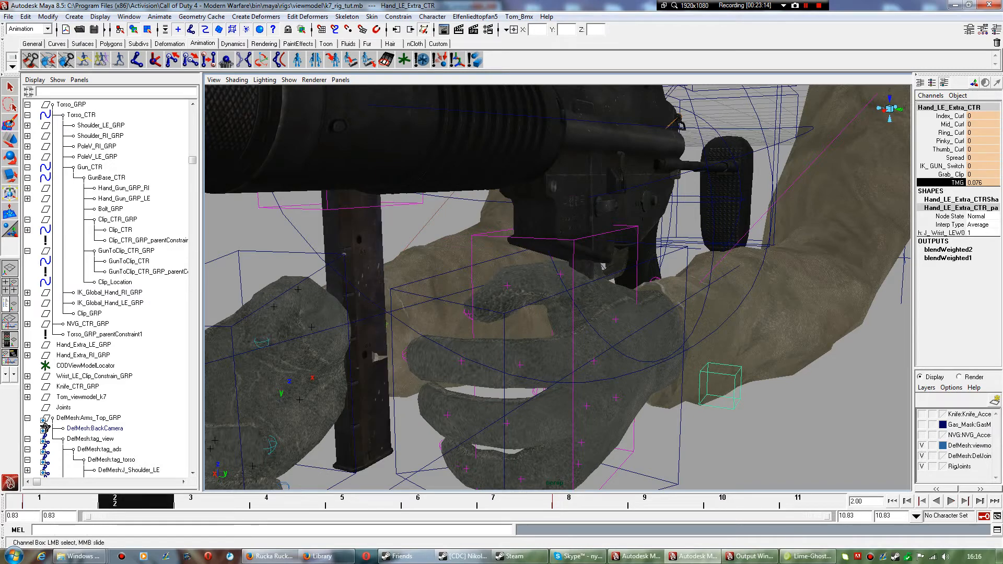
click(974, 182)
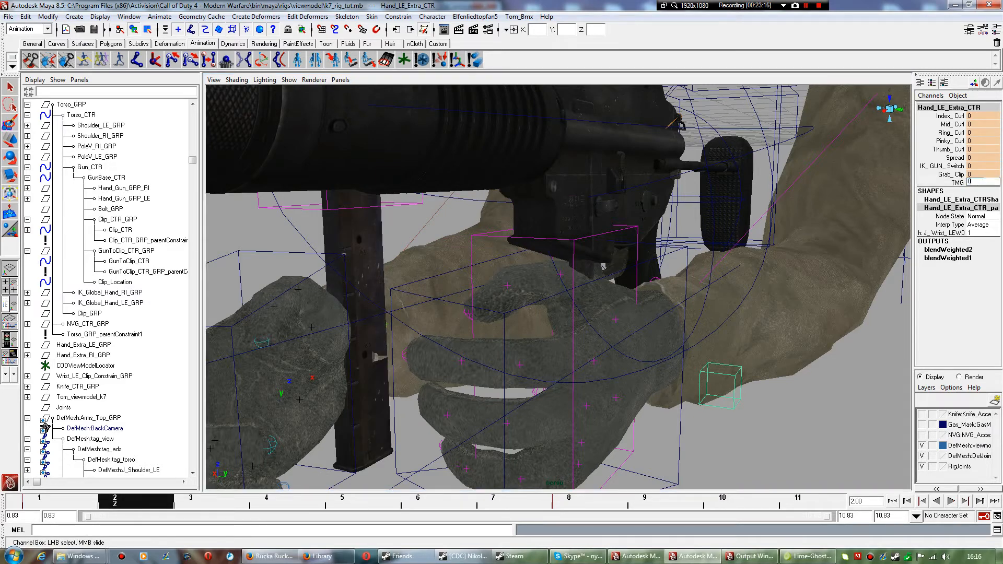
key(Return)
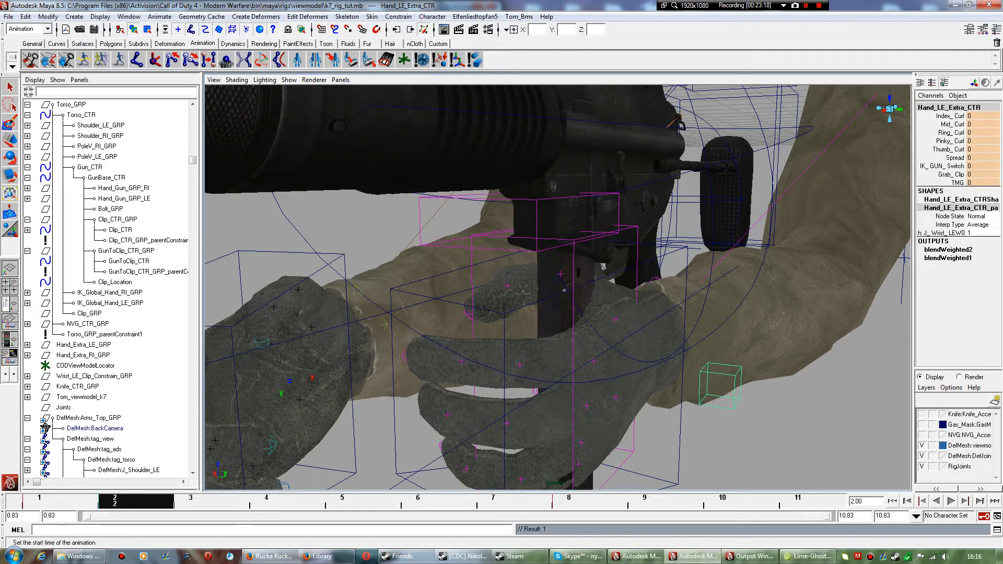
Set TMG on Hand_LE_Extra_CTR to 0 at frame 7 and play back the animation.
key(alt+v)
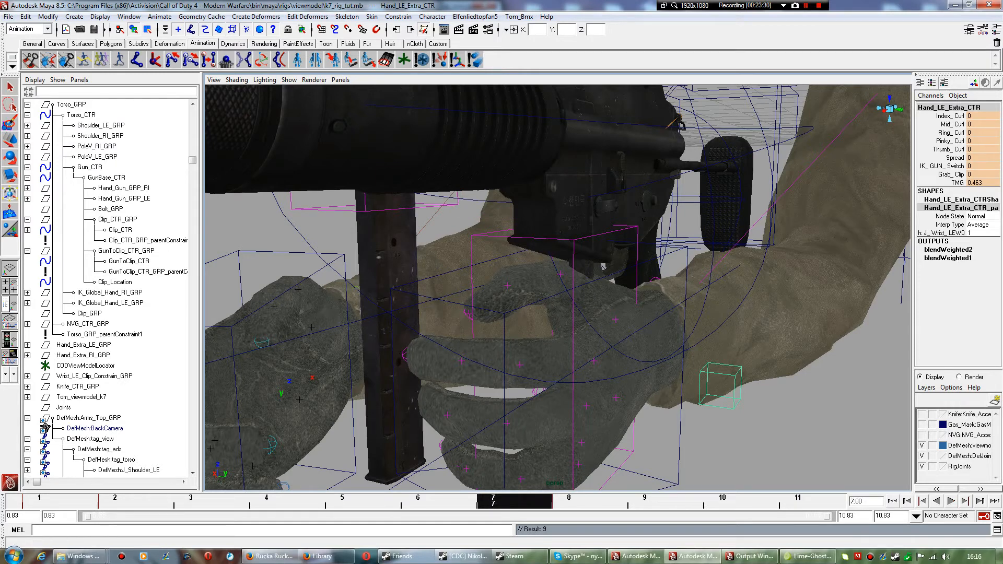
click(982, 182)
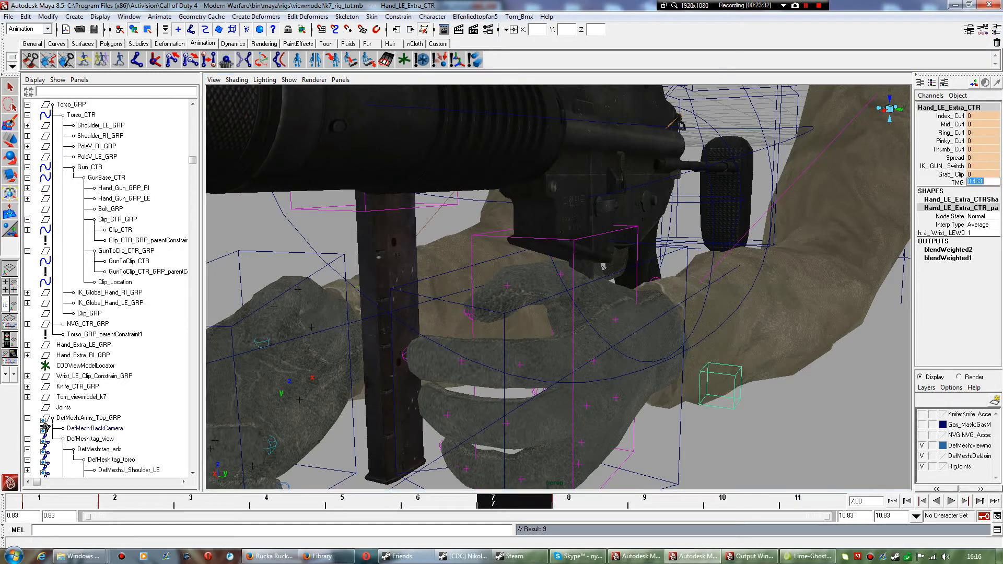
text(0)
key(Return)
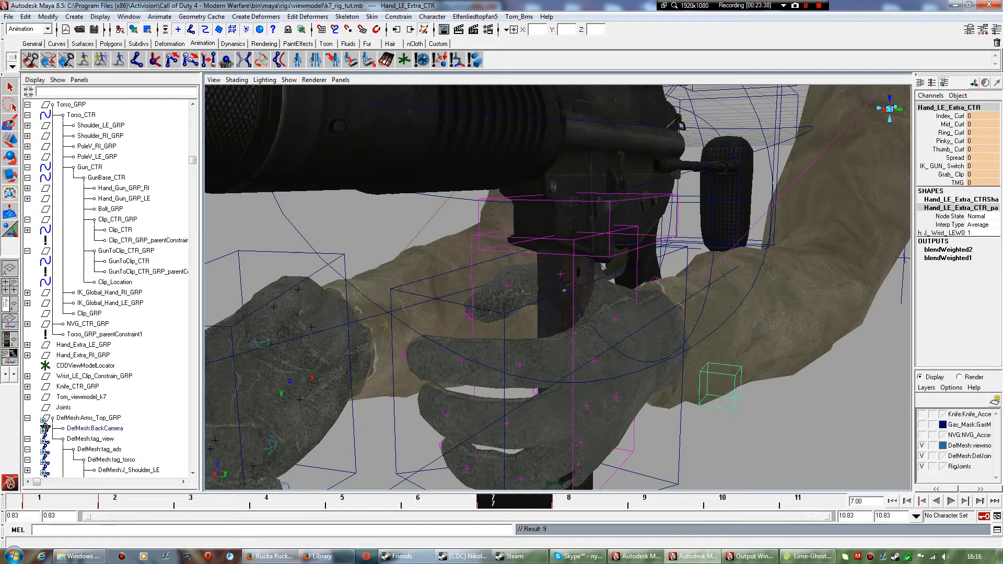
key(alt+v)
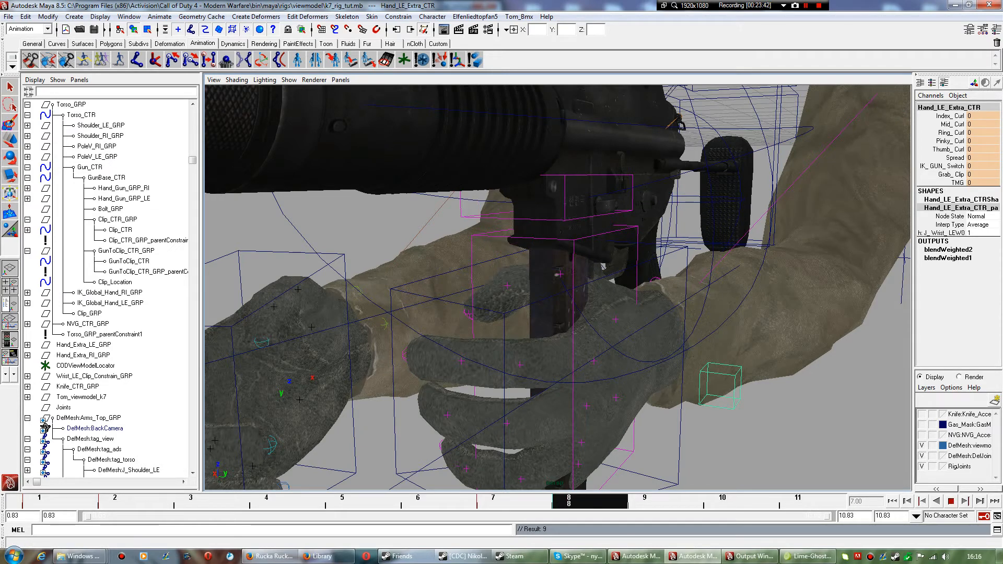
key(alt+v)
At frame 1, key IK_Global_Hand_LE_CTR under the handguard, translated to about 14.947, 6.096, 18.615 and rotated to about -103.833, -37.786, 30.568.
alt+drag(603, 266, 470, 266)
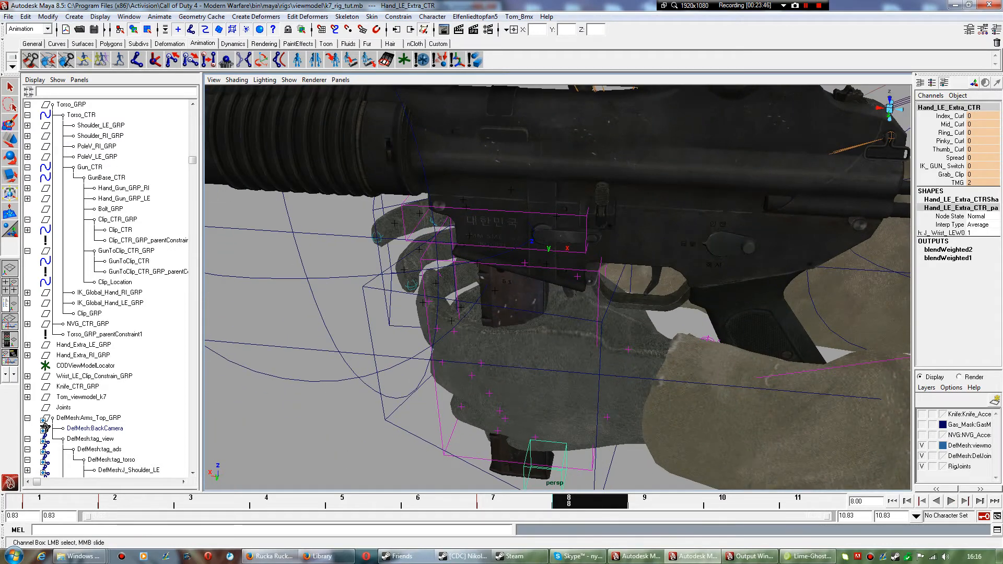
click(470, 303)
key(w)
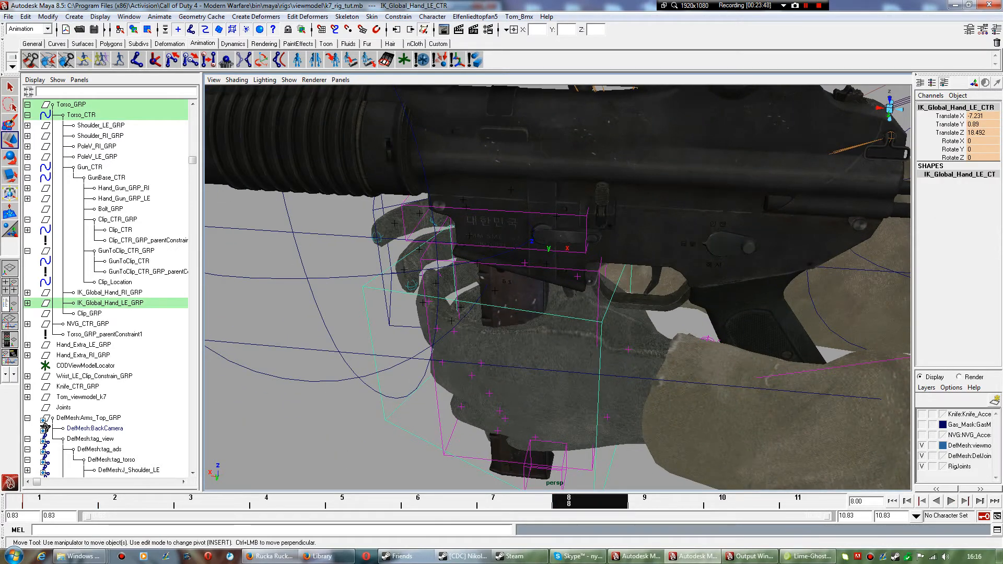
drag(642, 393, 598, 434)
scroll(557, 287, down, 5)
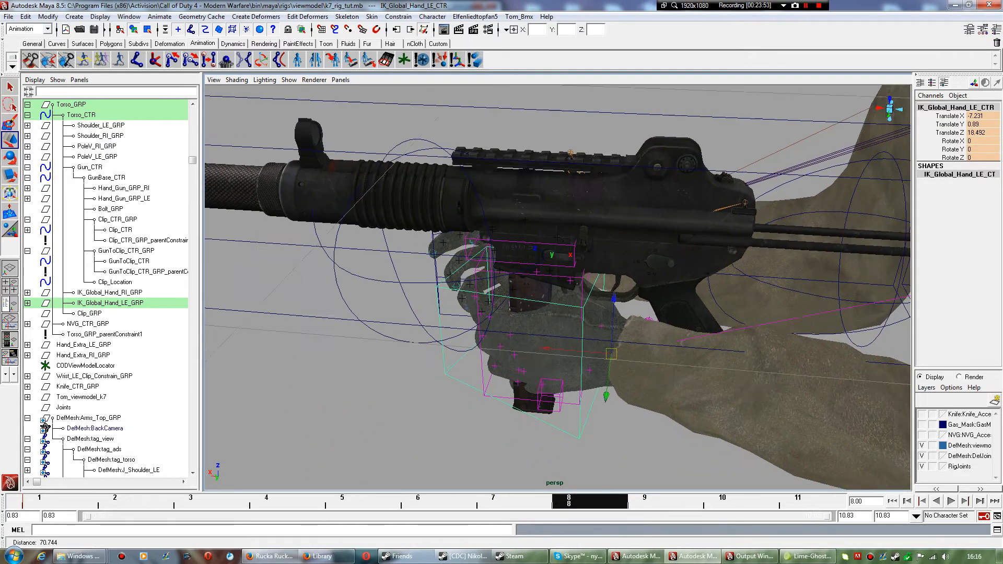
key(comma)
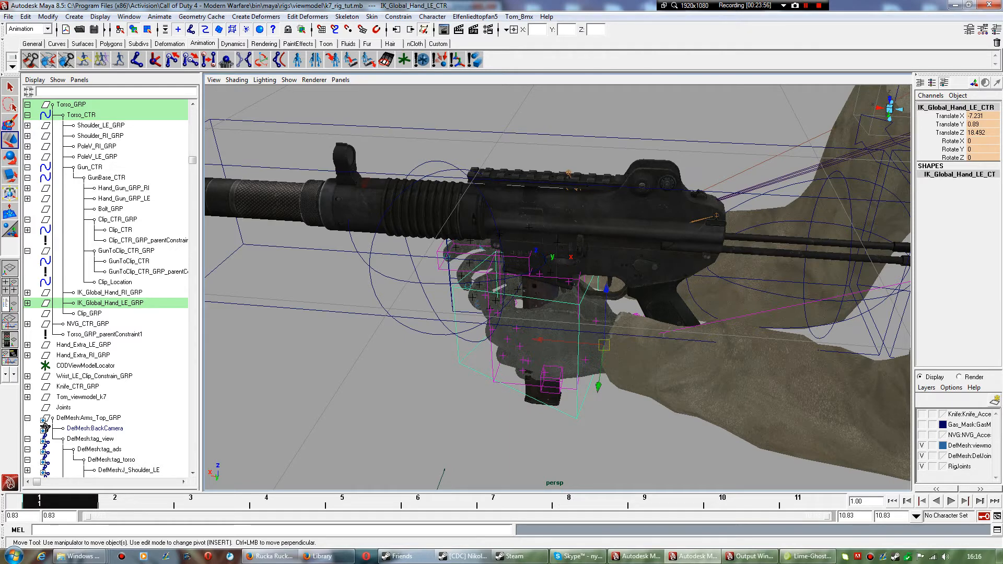
drag(604, 344, 465, 280)
key(e)
key(w)
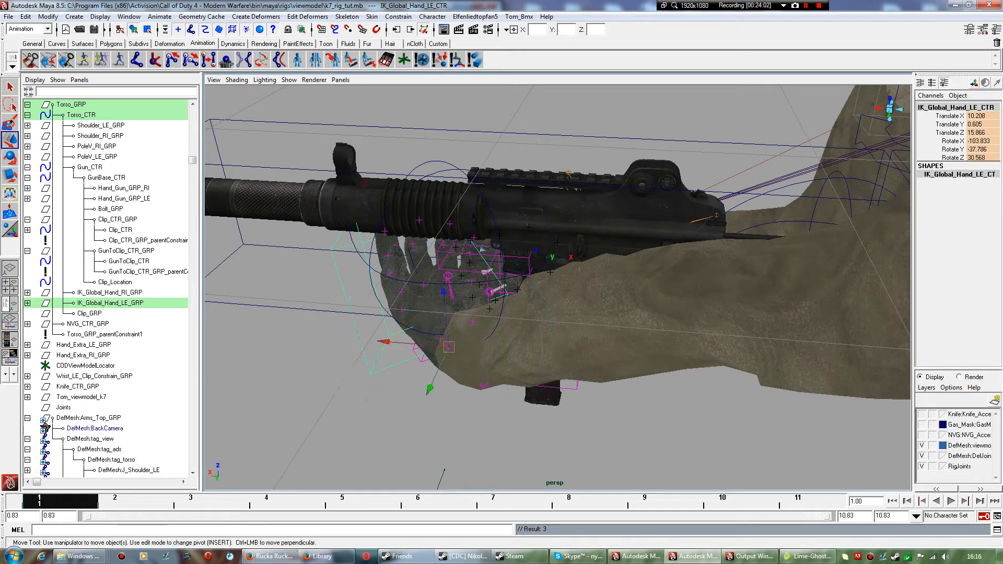
drag(448, 347, 410, 290)
alt+drag(389, 327, 522, 220)
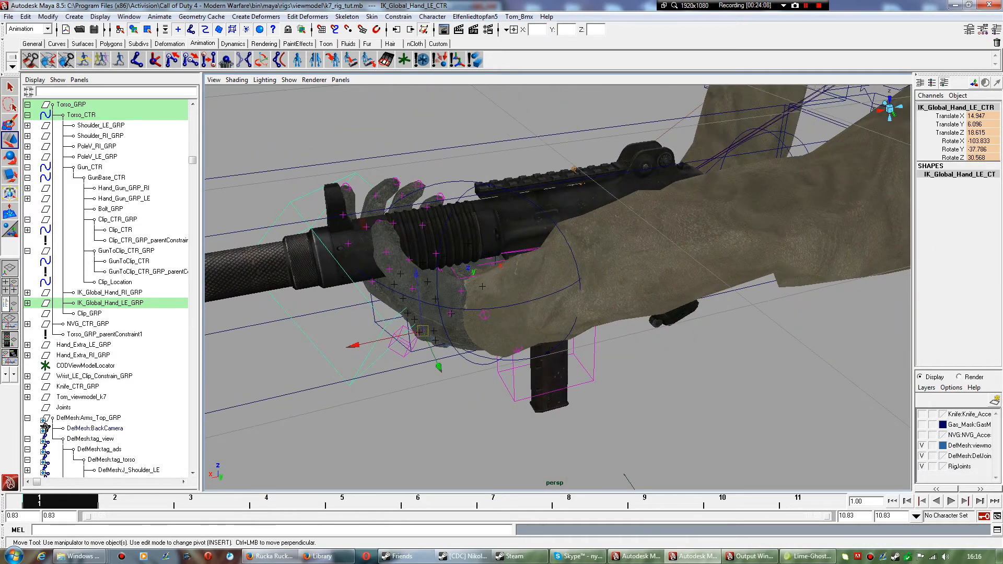
key(s)
Select Gun_CTR, the main control around the gun.
click(556, 222)
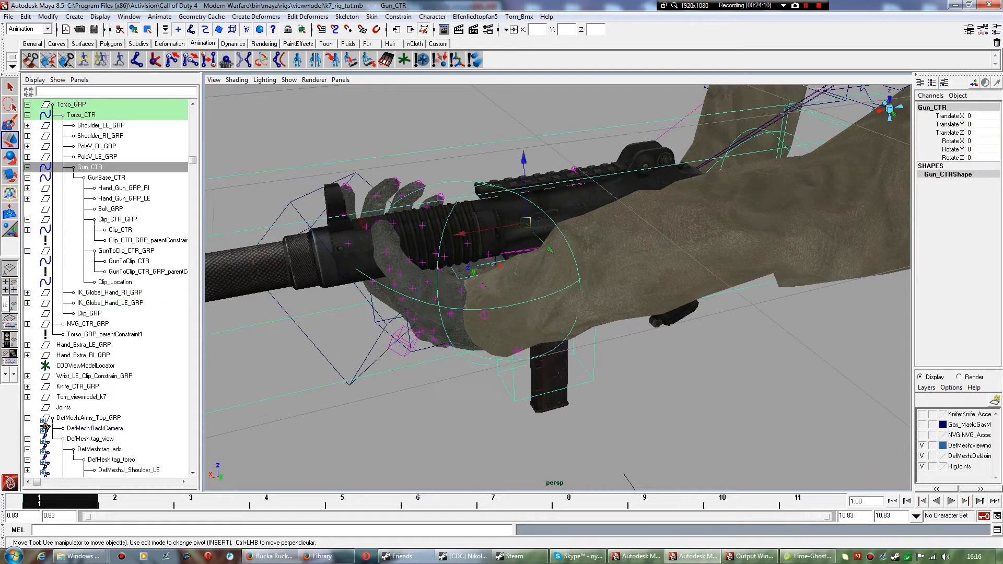
scroll(556, 287, down, 3)
key(e)
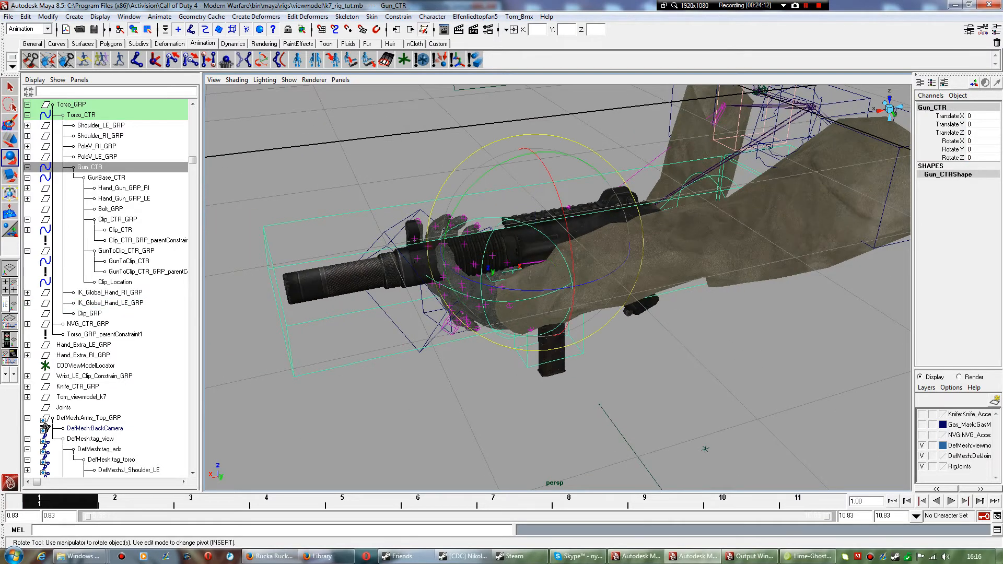
drag(484, 258, 514, 183)
key(w)
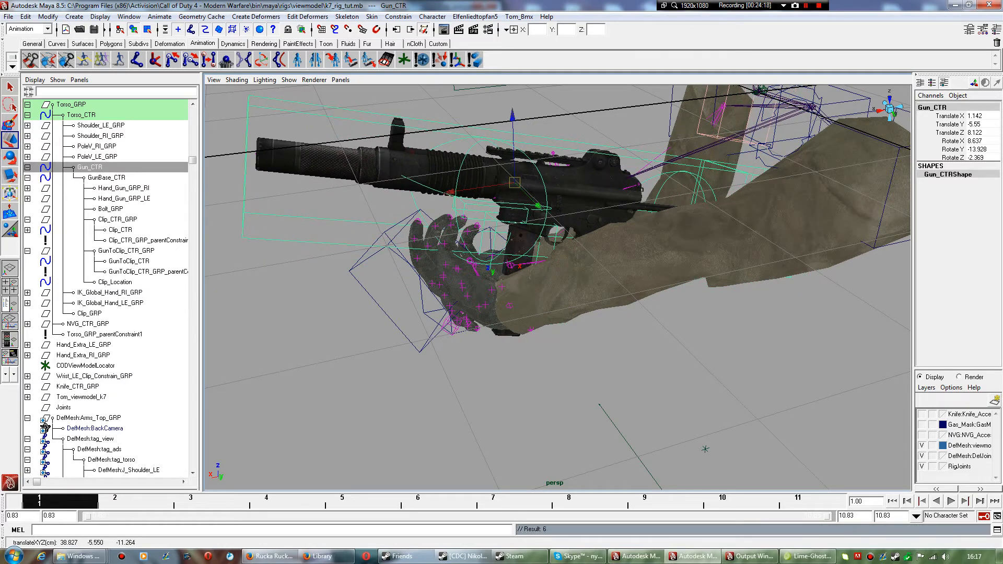
key(s)
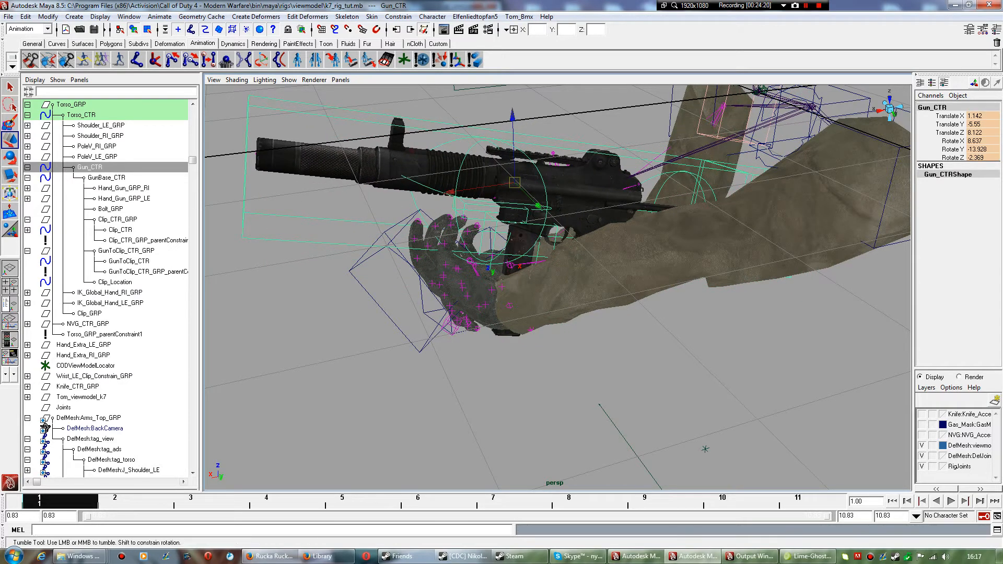
key(ctrl+z)
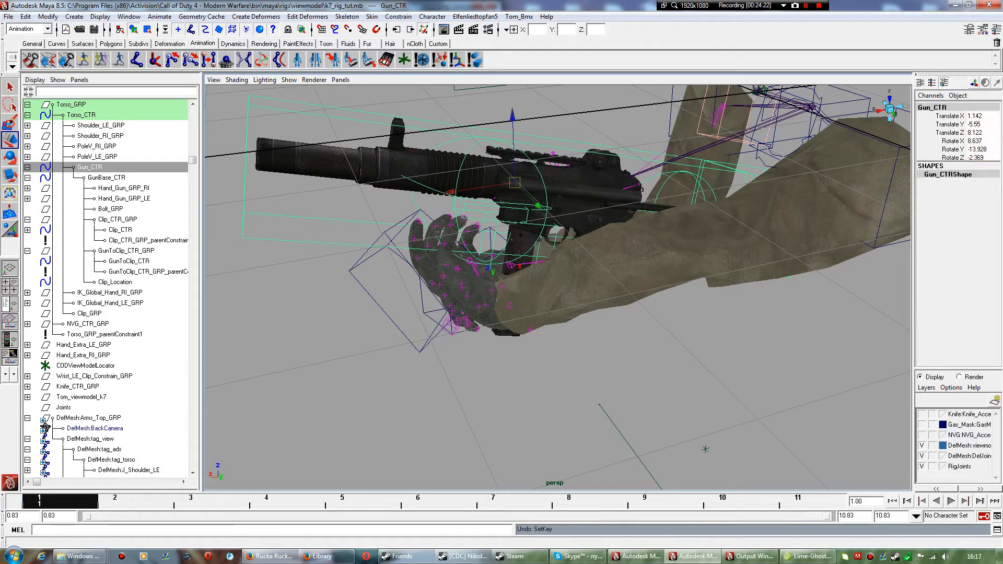
key(ctrl+z)
key(ctrl+z)
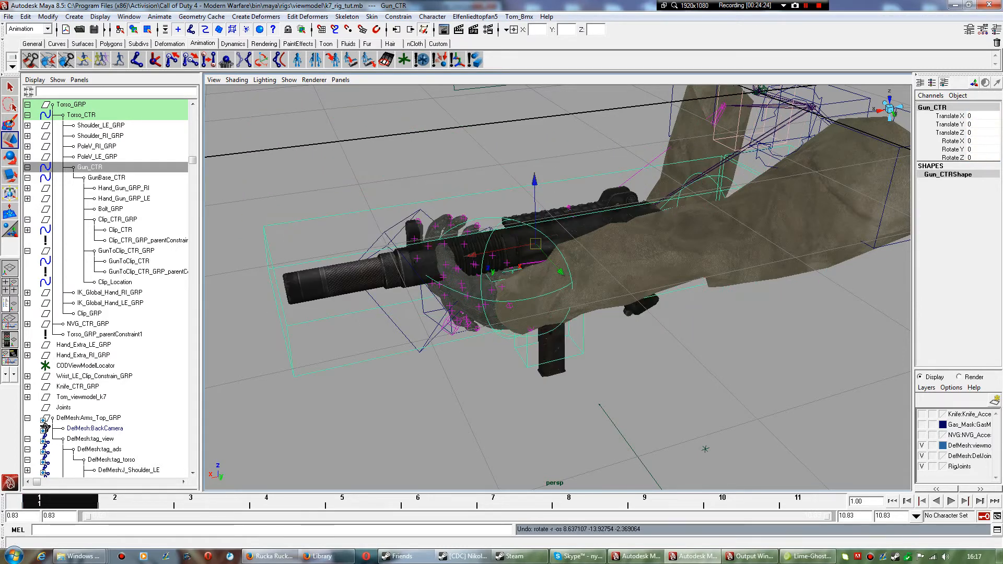
Key Gun_CTR's zeroed pose at frame 1, and at frame 7 move it to about -1.082, -4.225, 7.498 with Rotate X about 27.853.
key(s)
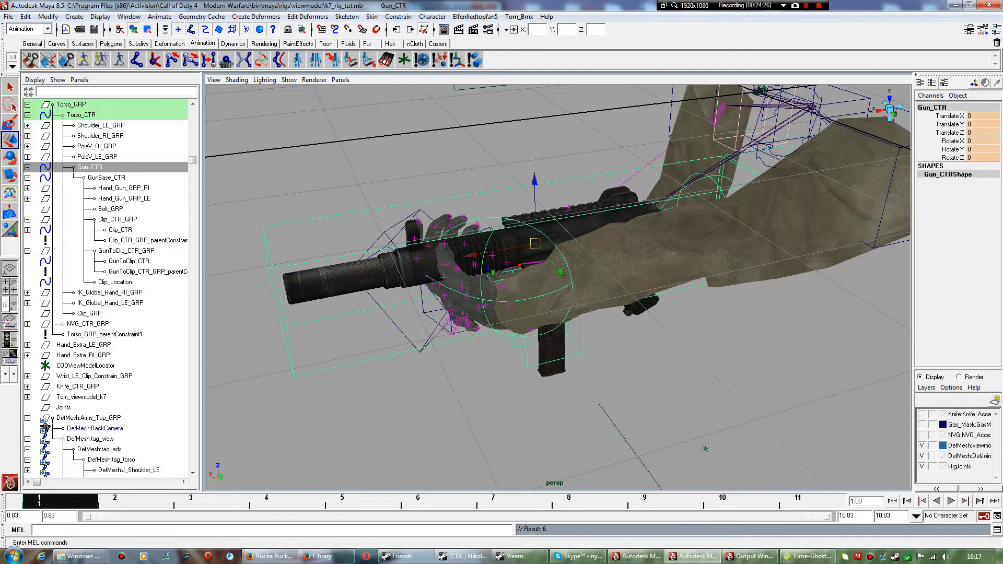
key(alt+v)
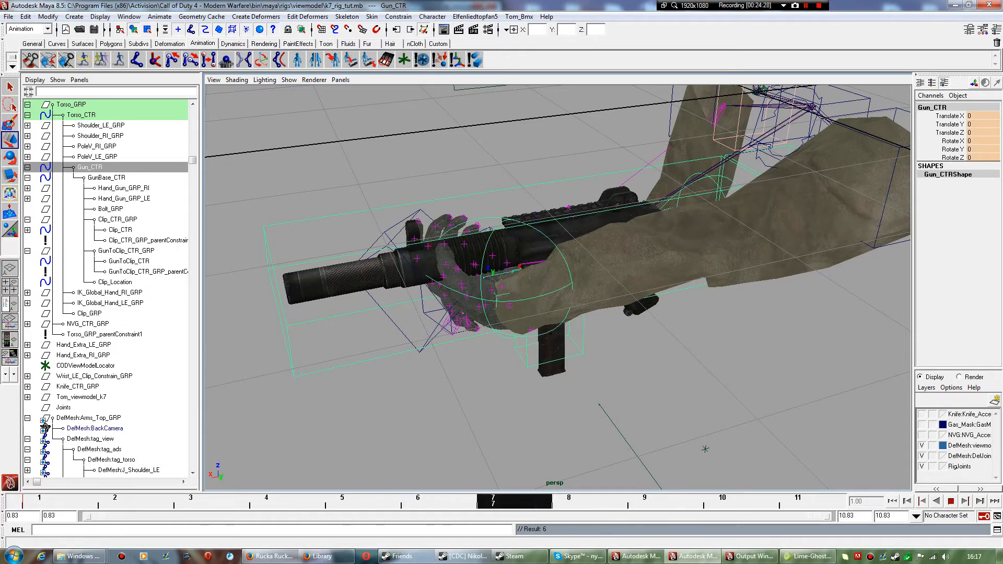
key(alt+v)
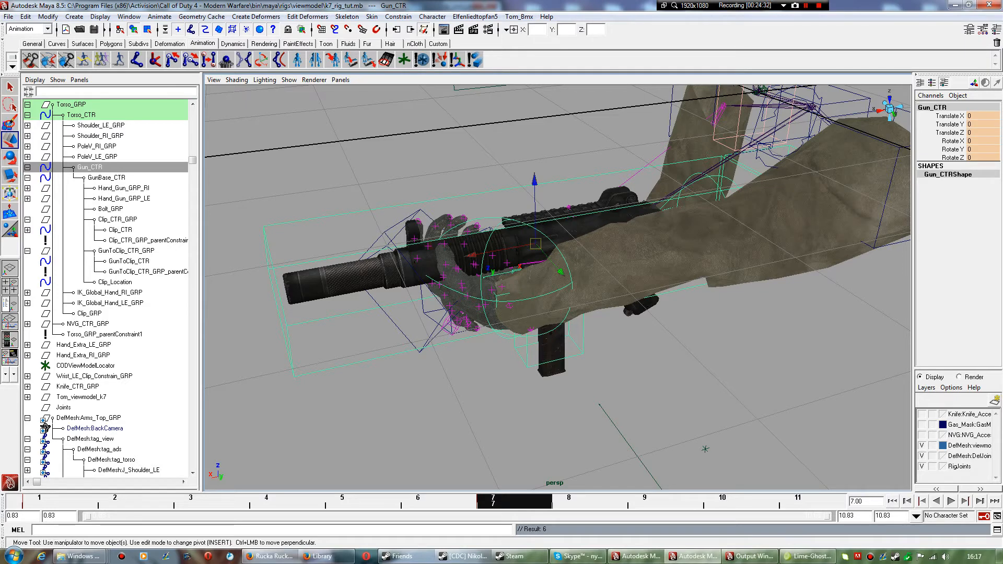
mouse_move(535, 244)
mouse_down()
mouse_move(530, 186)
mouse_move(560, 153)
mouse_move(547, 118)
mouse_up()
key(e)
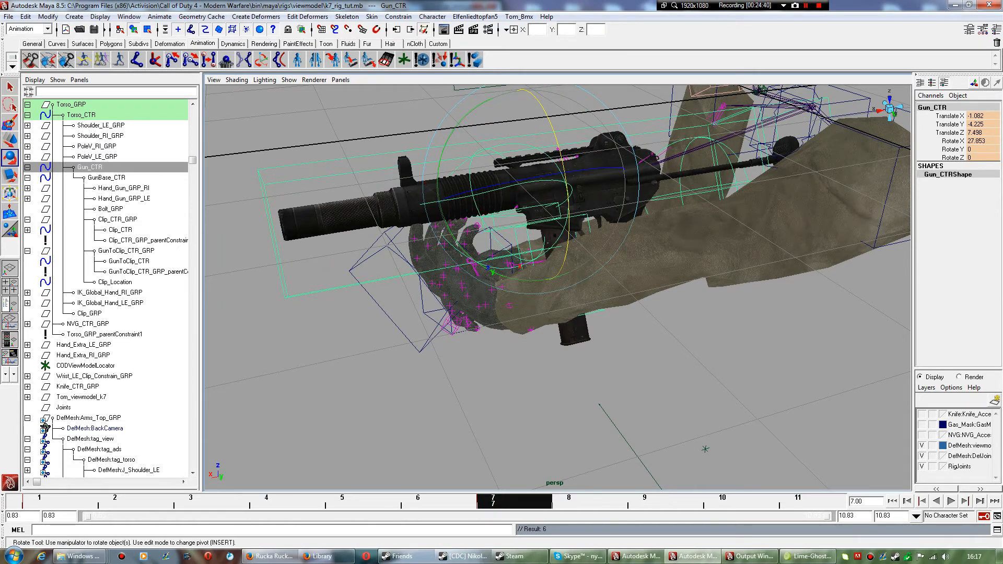
Pose IK_Global_Hand_LE_CTR beside the clip at frame 7, translated to about -7.956, 8.448, 12.913 and rotated to about 30.154, -10.991, 16.954.
click(385, 312)
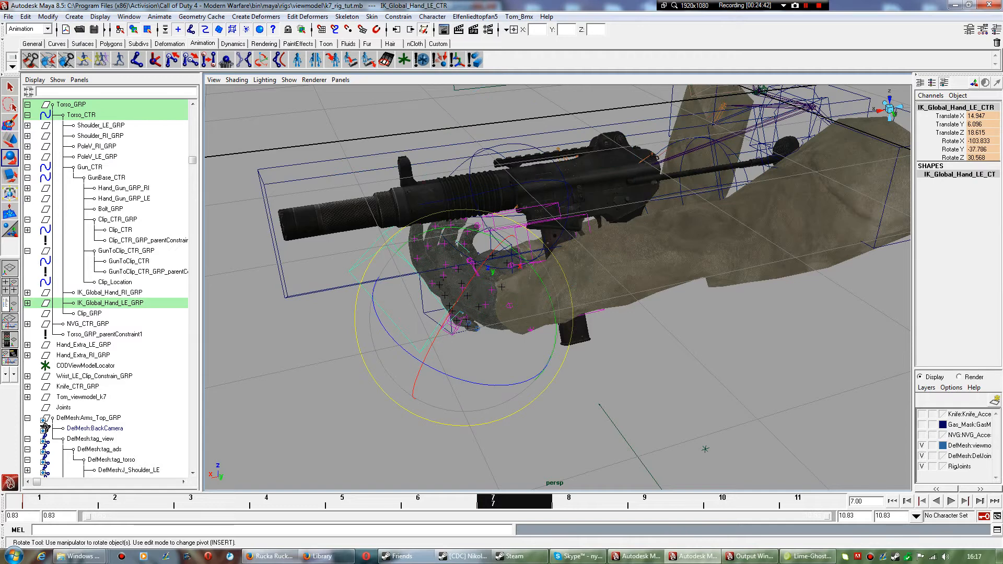
key(w)
drag(467, 317, 470, 402)
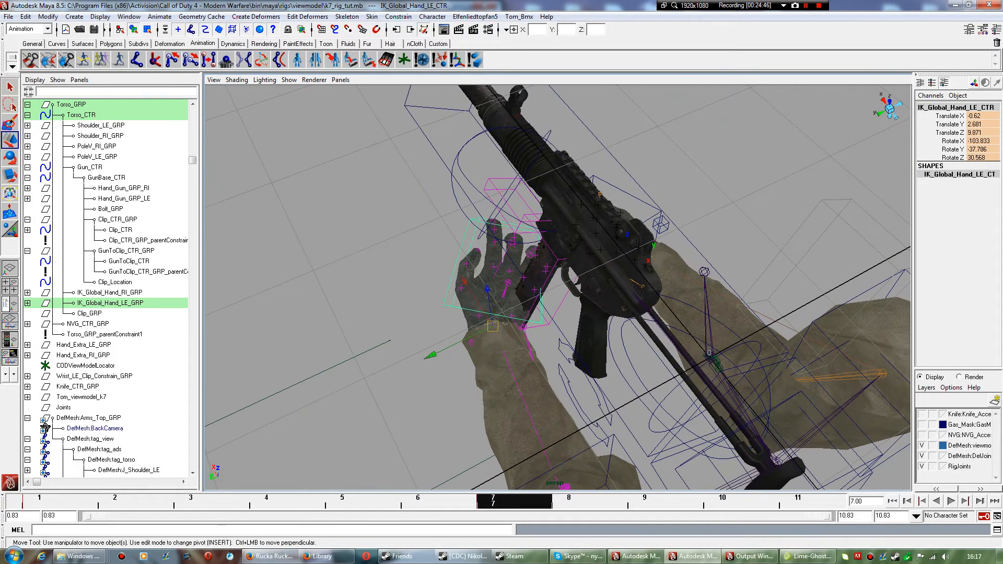
key(e)
drag(460, 308, 717, 455)
key(shift+e)
key(shift+e)
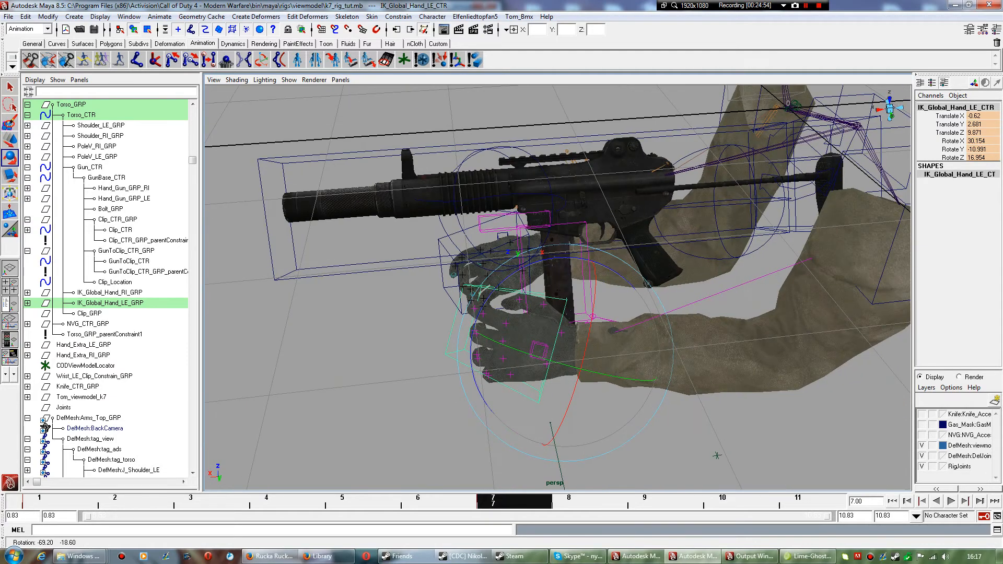
key(w)
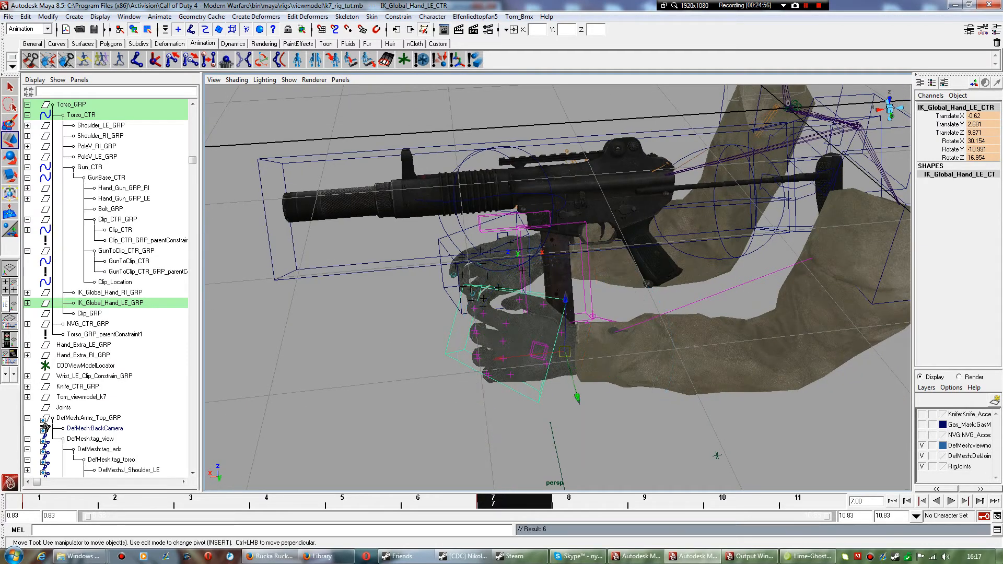
drag(564, 351, 470, 360)
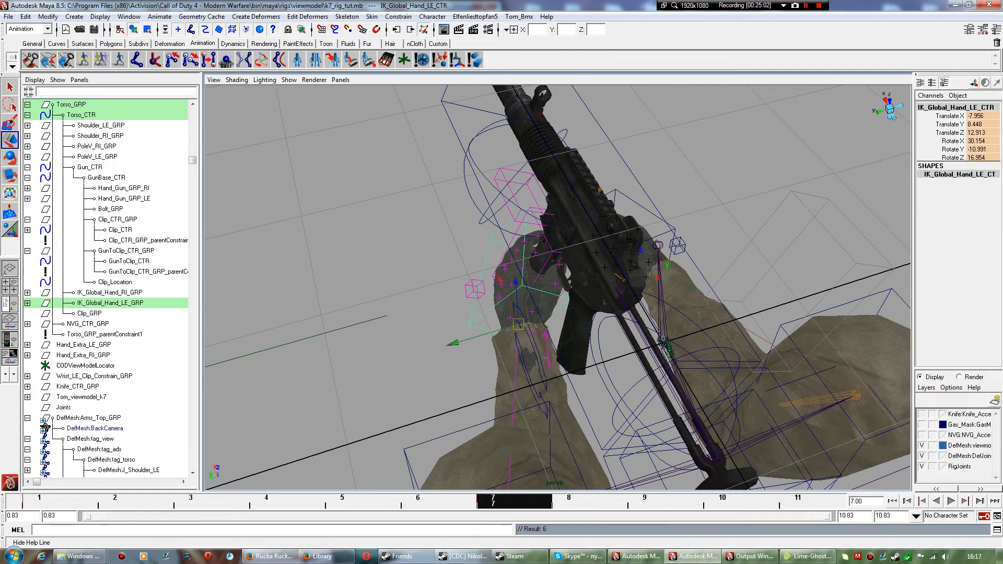
Play back the animation from frame 1 to check the left hand's reach to the clip.
click(39, 501)
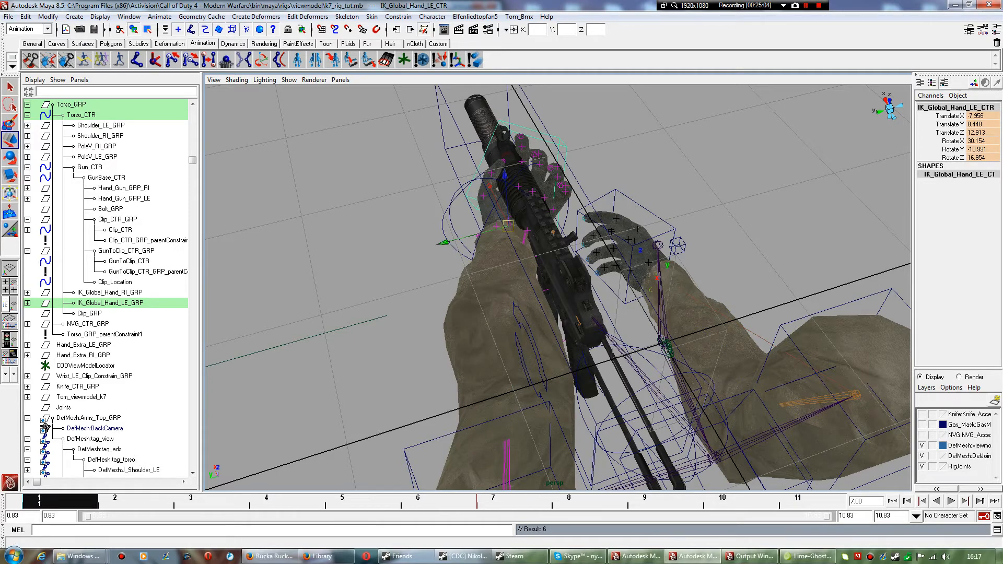
key(alt+v)
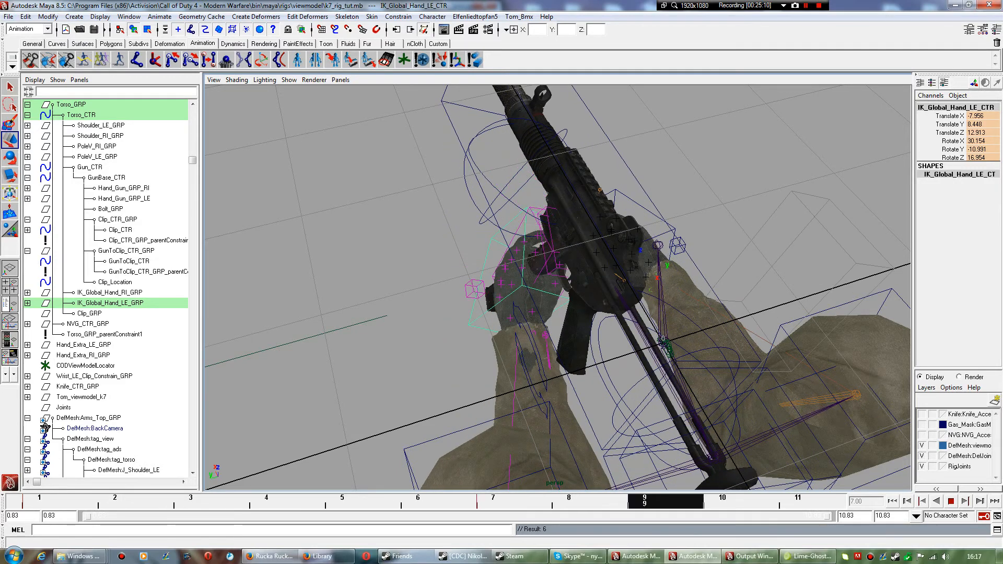
key(alt+v)
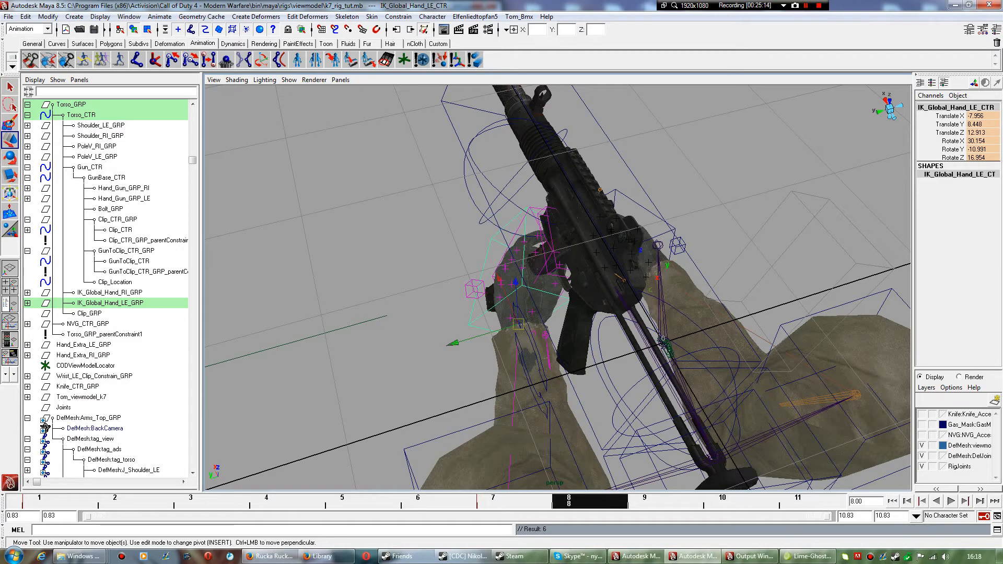
Pull IK_Global_Hand_LE_CTR away from the gun to about -1.97, -1.652, 9.39, key it at frame 10.83 and play back the animation.
drag(518, 325, 679, 219)
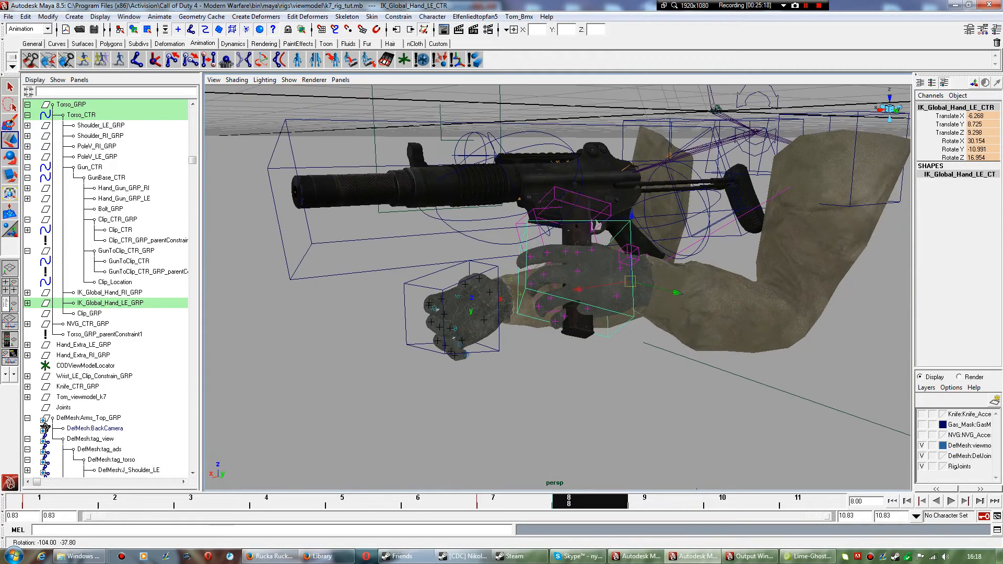
drag(630, 281, 473, 354)
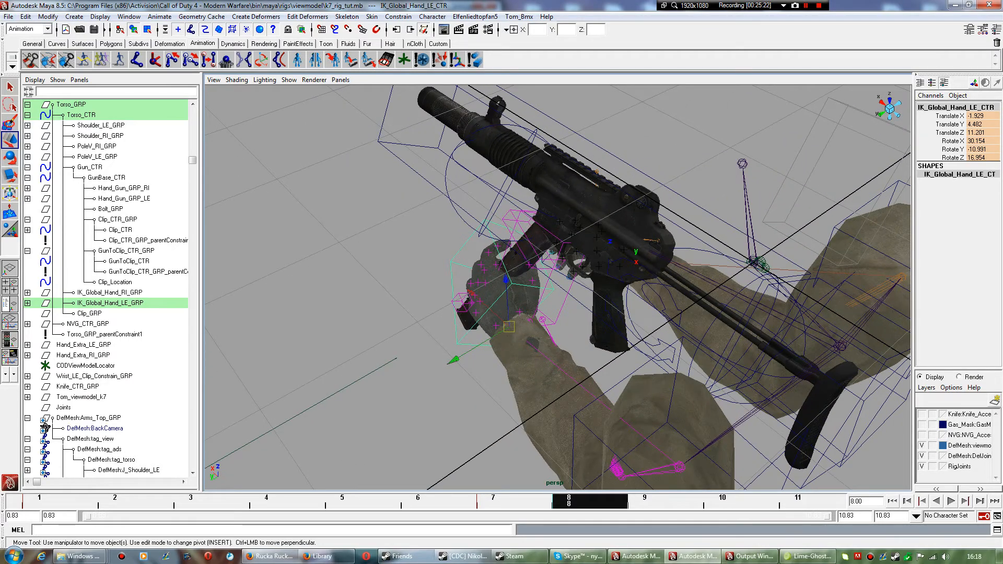
drag(590, 501, 804, 500)
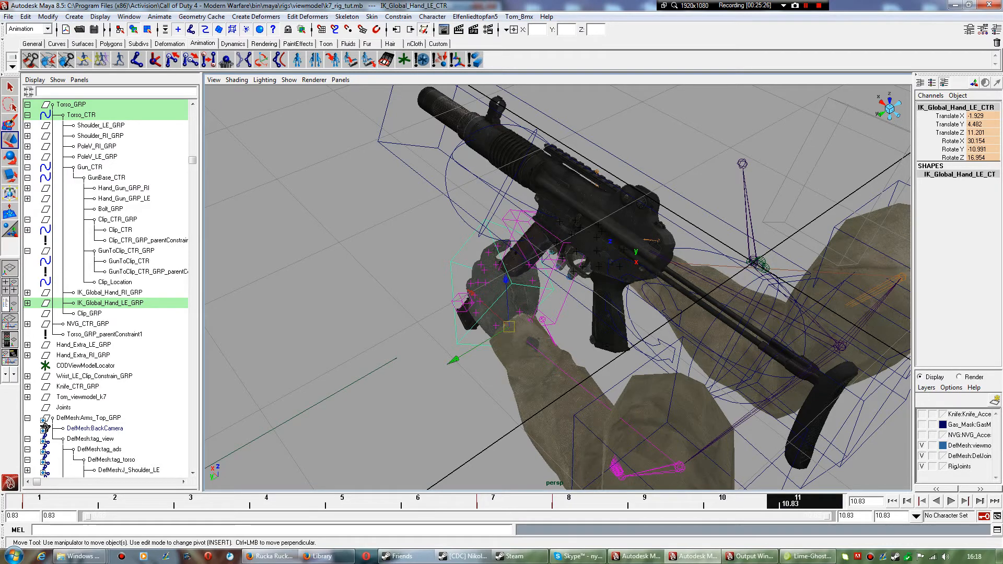
drag(506, 286, 508, 311)
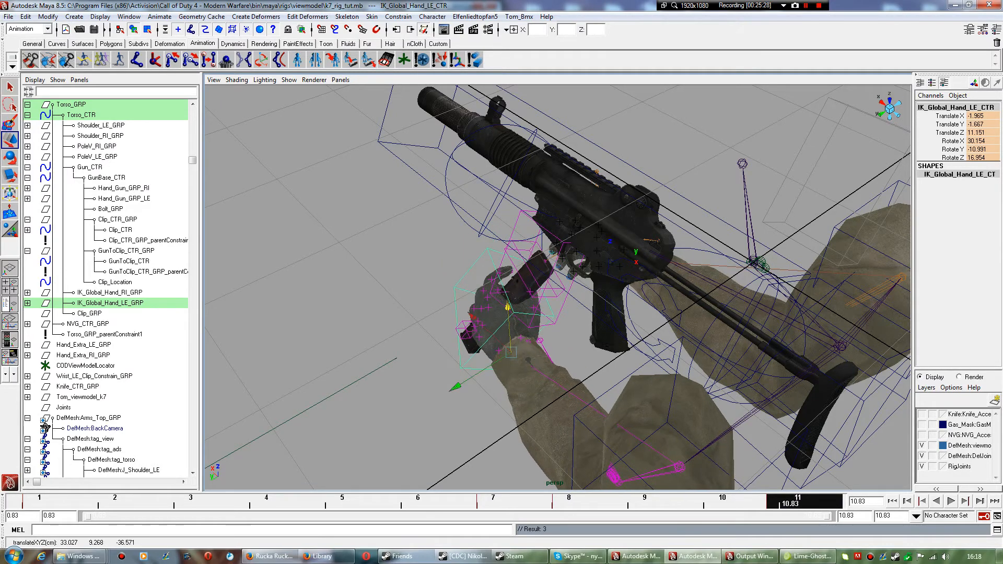
drag(459, 384, 449, 391)
key(s)
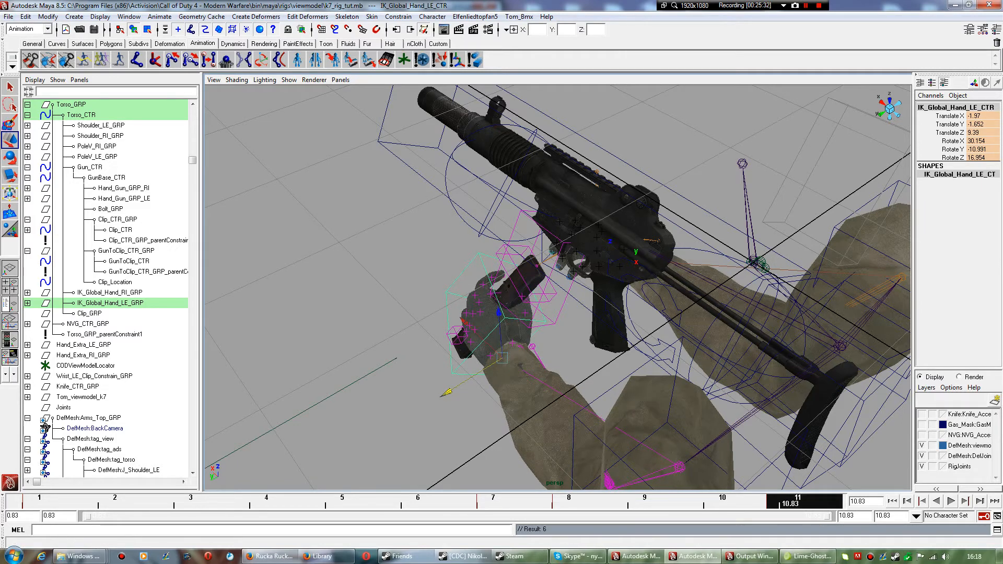
key(alt+v)
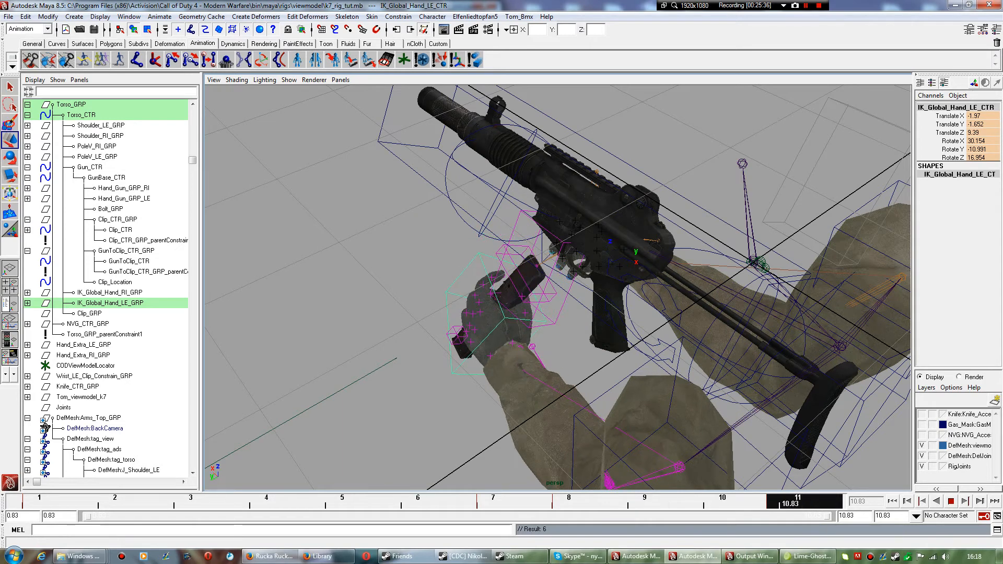
Extend the playback range's end to frame 60 and advance the timeline to frame 26.
double_click(846, 516)
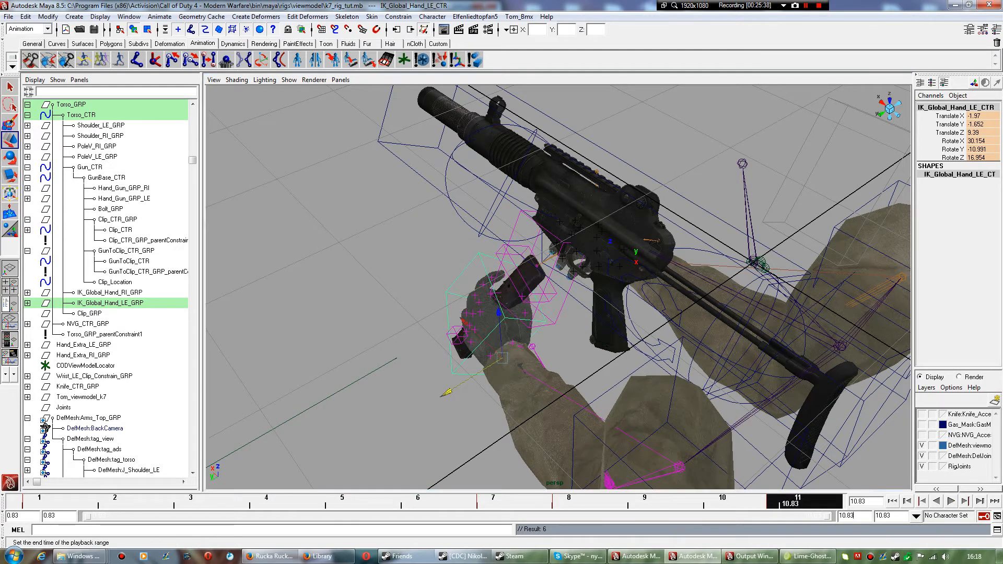
text(3)
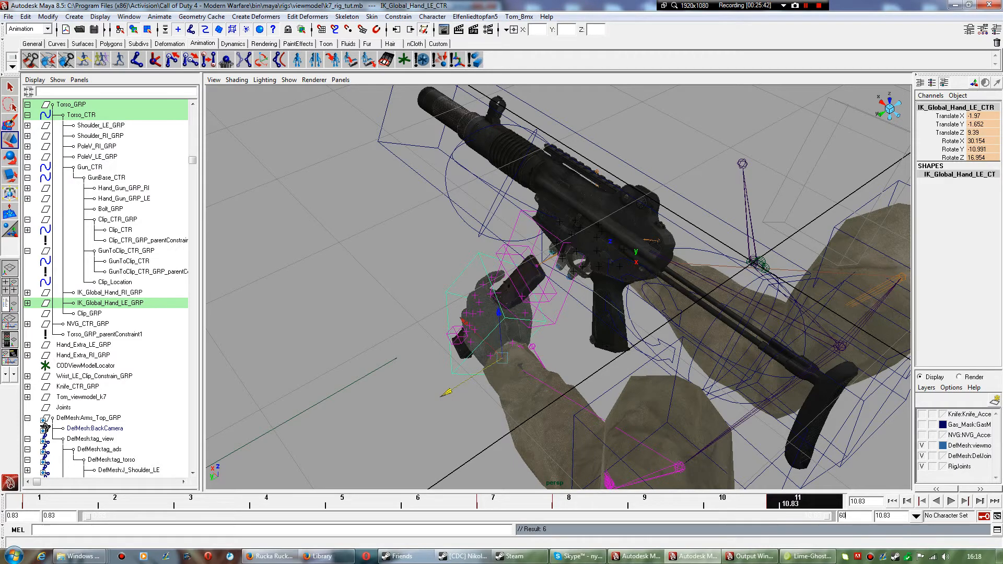
key(Return)
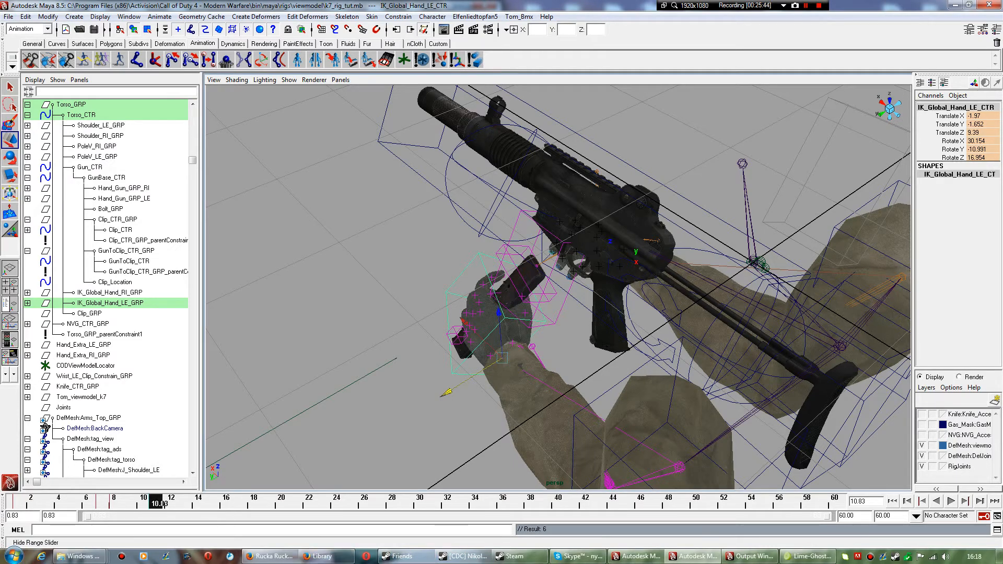
key(alt+v)
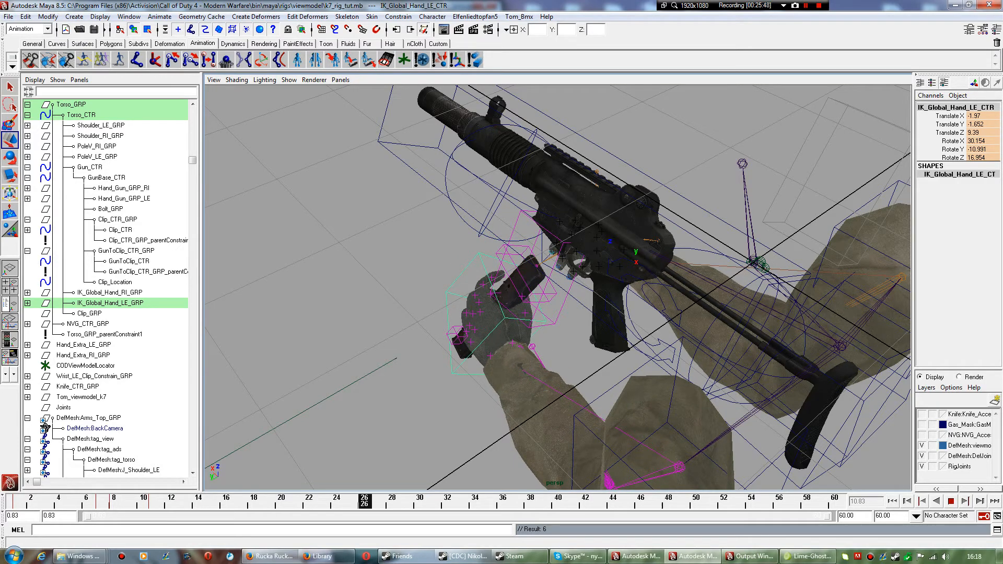
key(alt+v)
Key IK_Global_Hand_LE_CTR at frame 26, moved to about -0.998, 4.522, -32.955 with Rotate X about 73.968, and play back the animation.
key(w)
key(e)
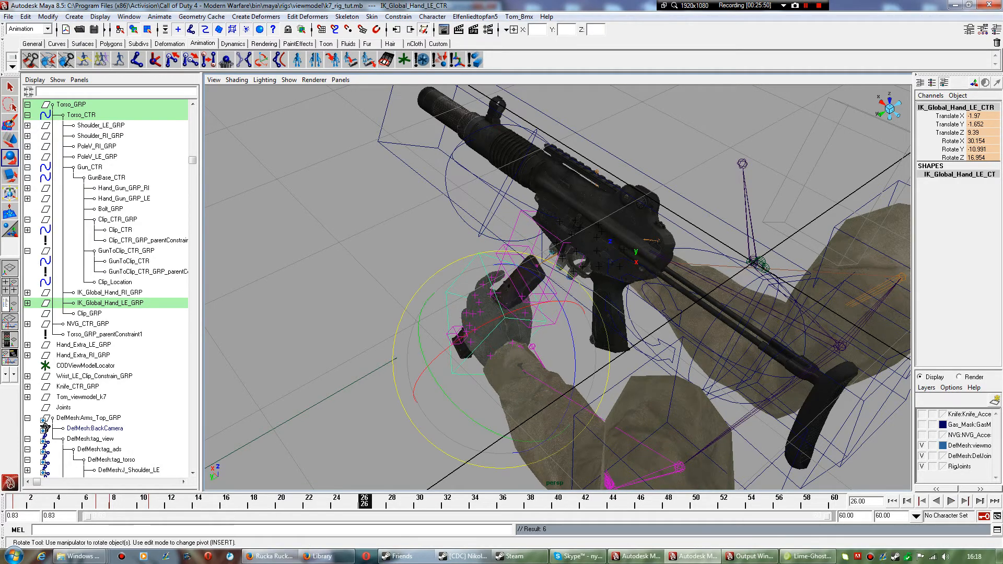
drag(460, 337, 465, 373)
key(w)
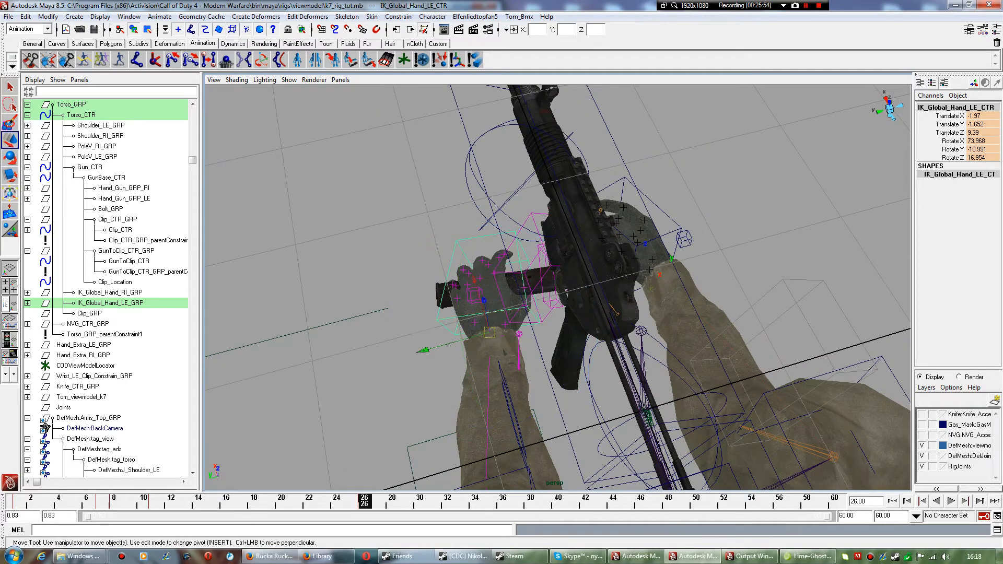
drag(489, 333, 295, 317)
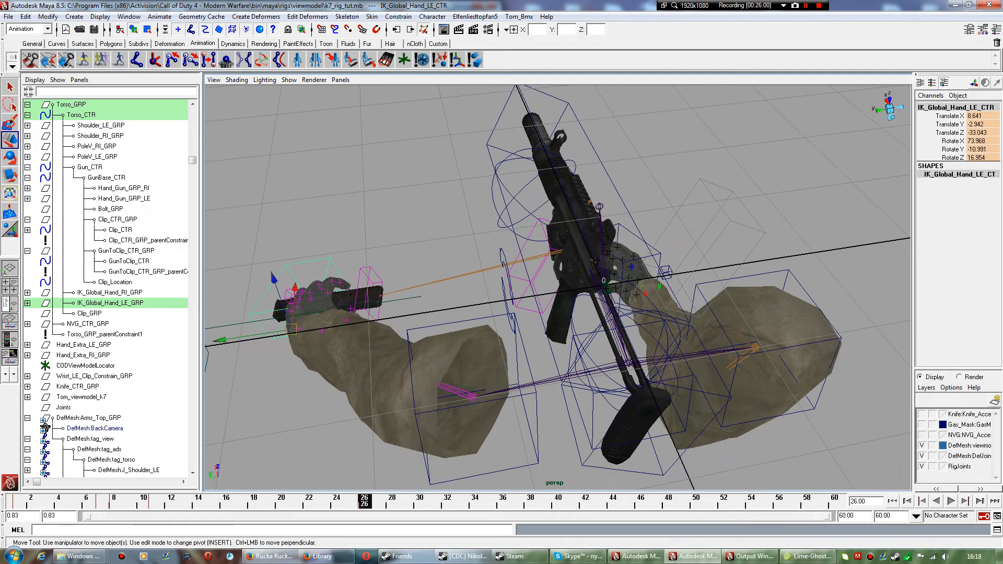
drag(274, 279, 264, 252)
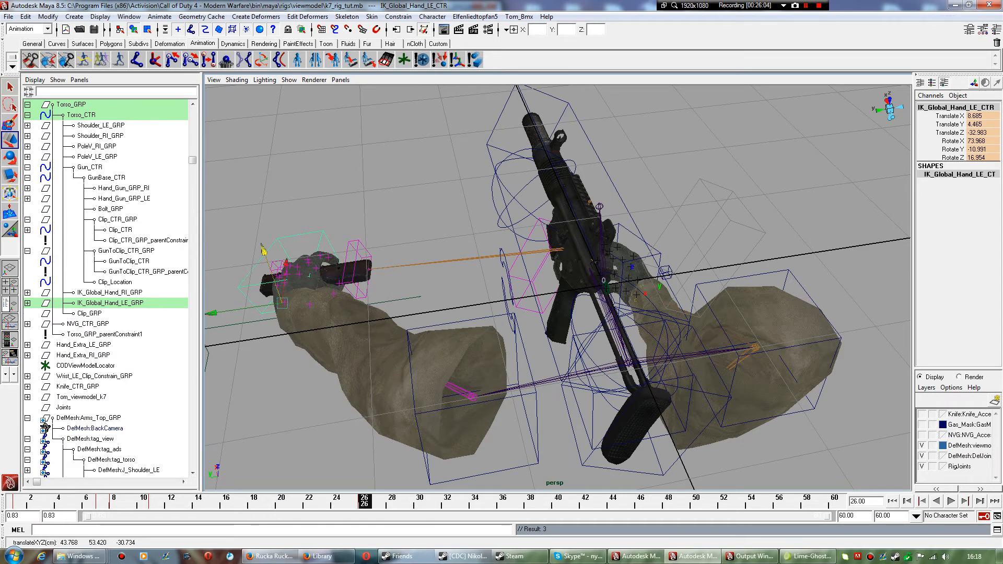
drag(286, 261, 282, 293)
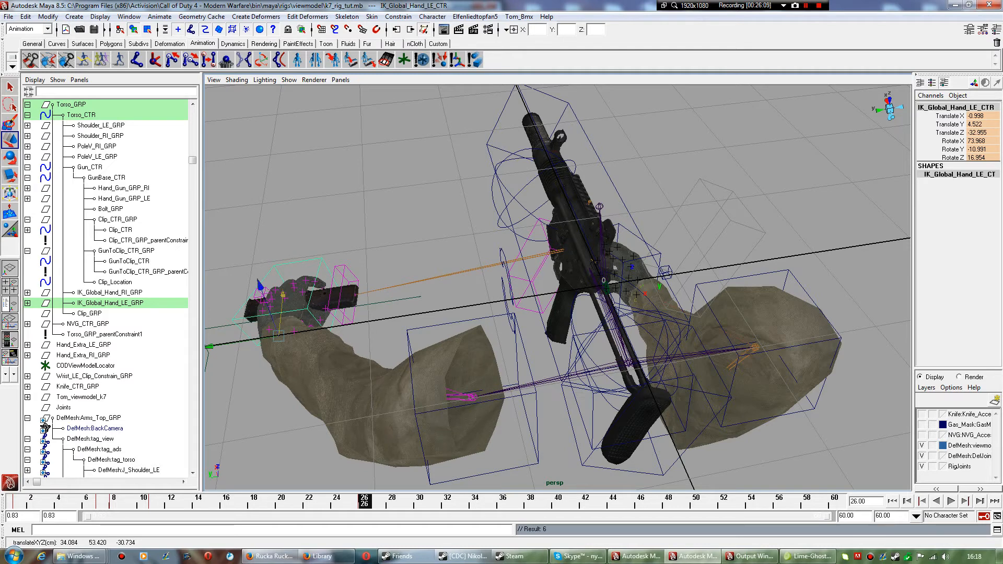
key(alt+v)
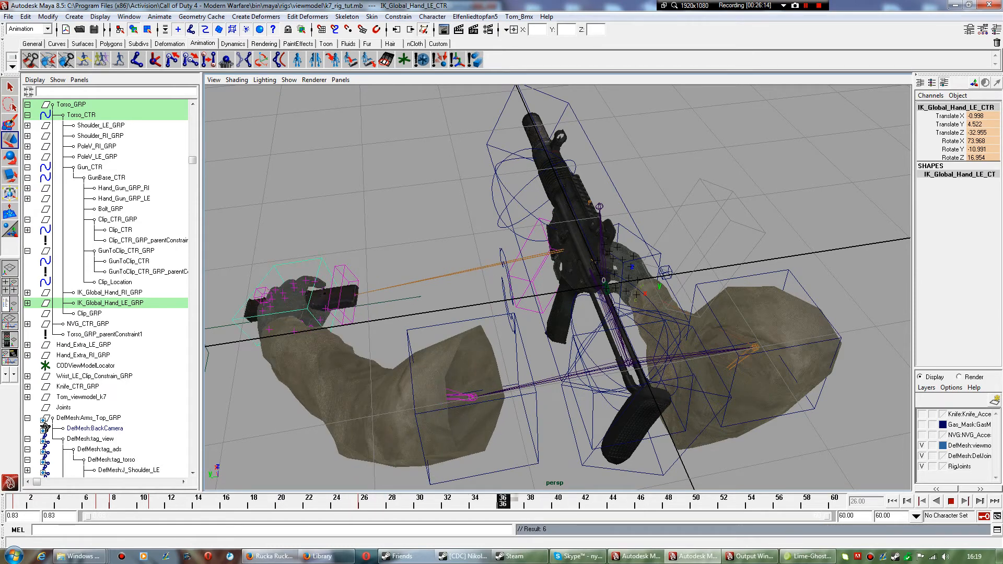
key(alt+v)
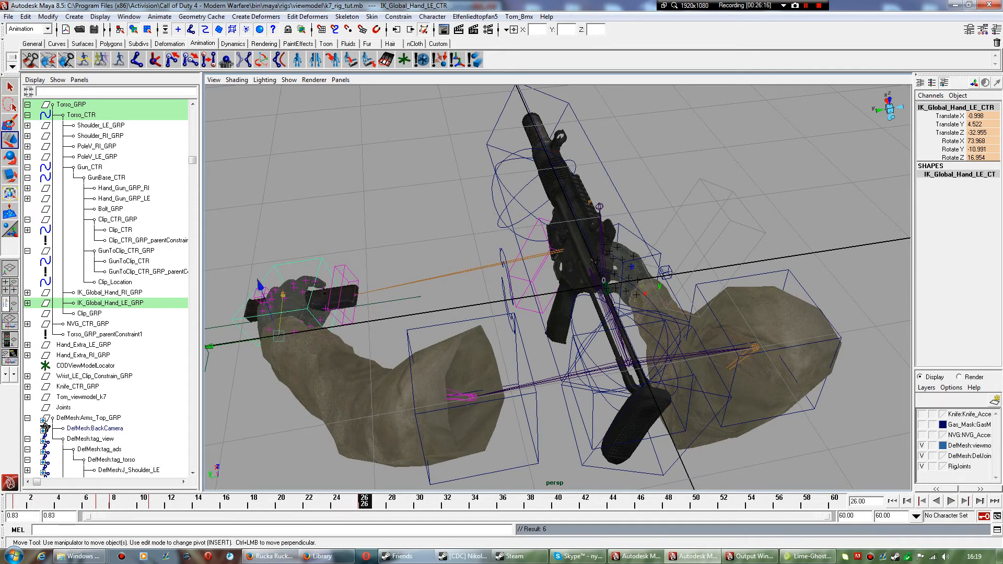
Key Hand_LE_Extra_CTR with TMG 2 at frame 25, and key it with TMG set to 0 at frame 26.
alt+drag(679, 365, 745, 412)
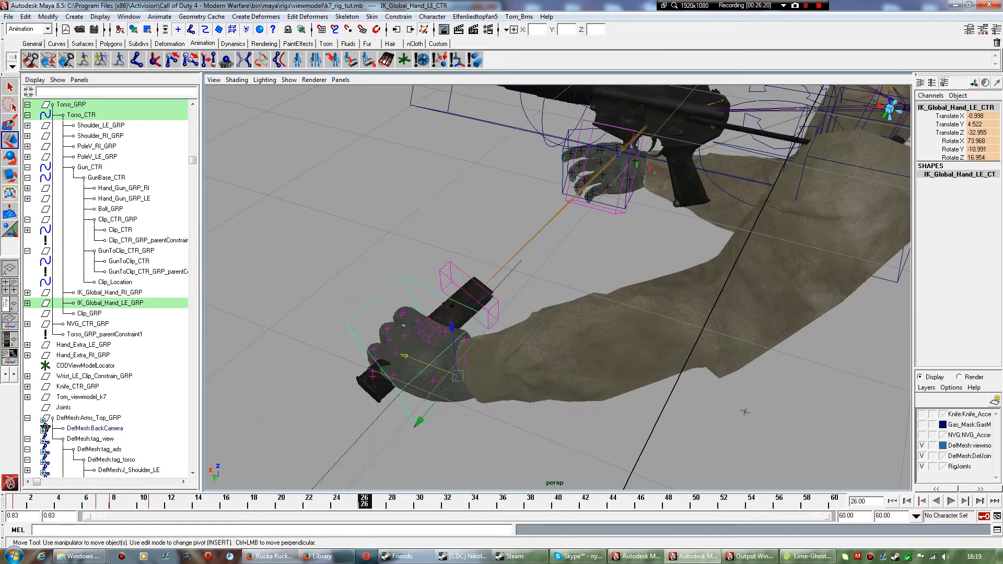
click(428, 331)
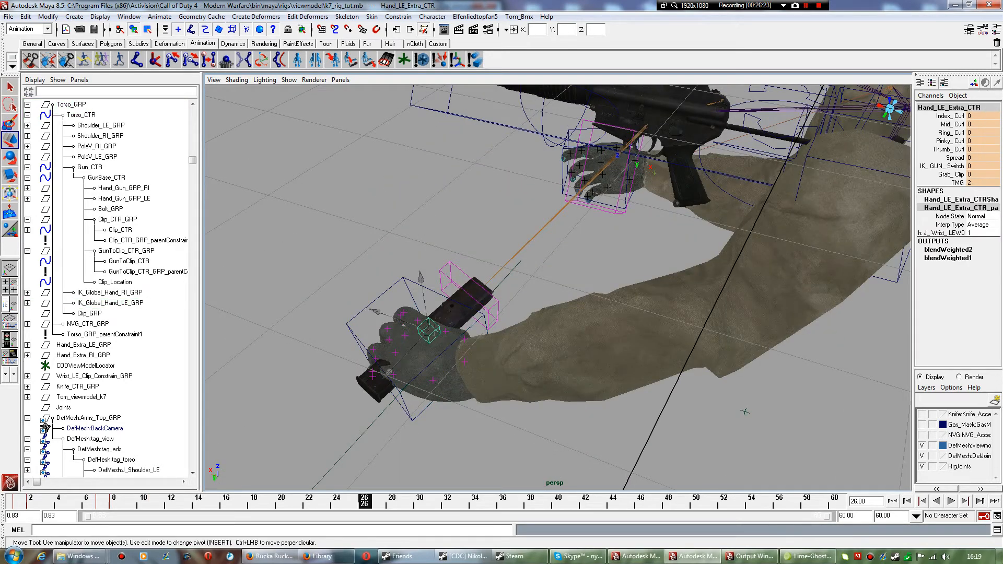
click(957, 182)
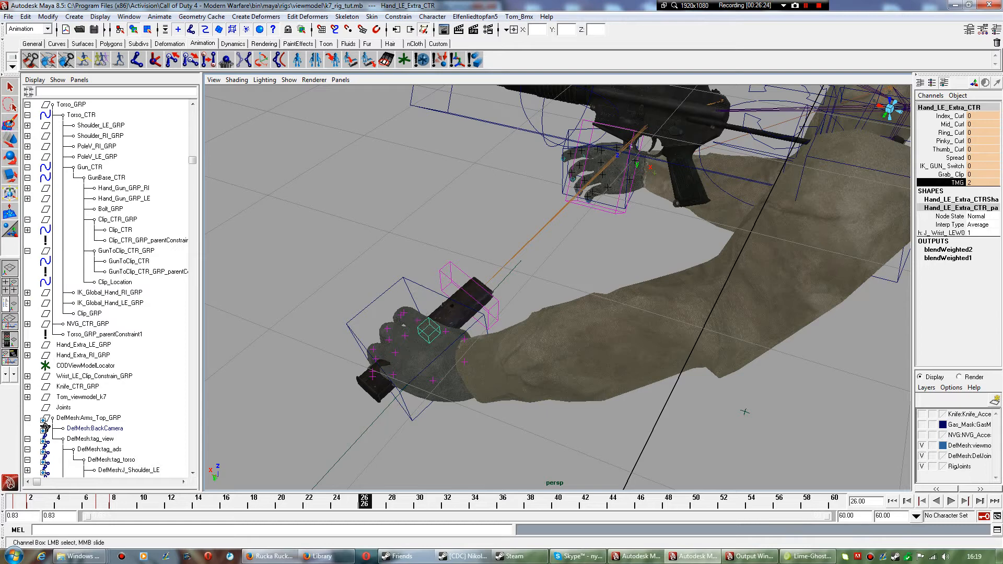
key(alt+comma)
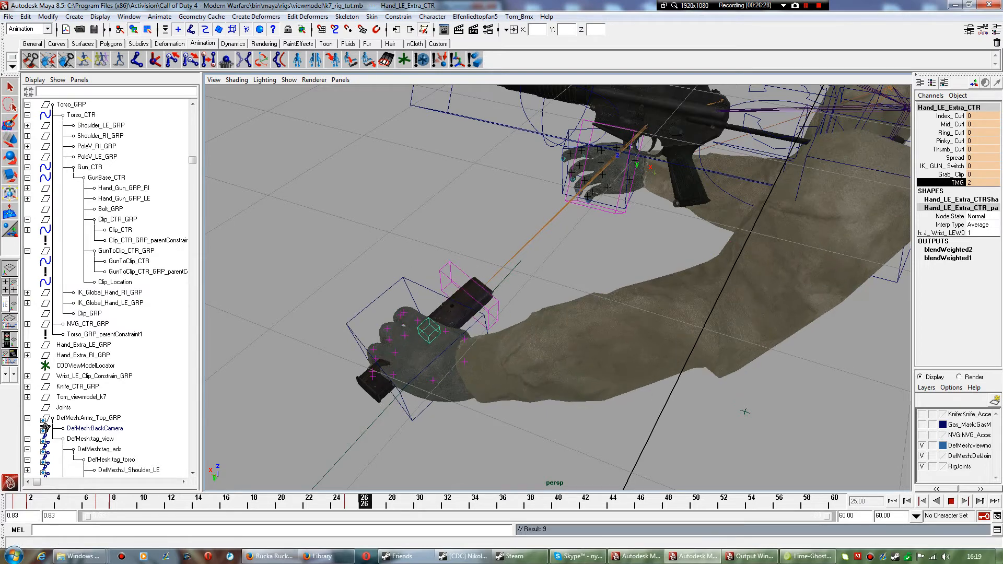
key(alt+period)
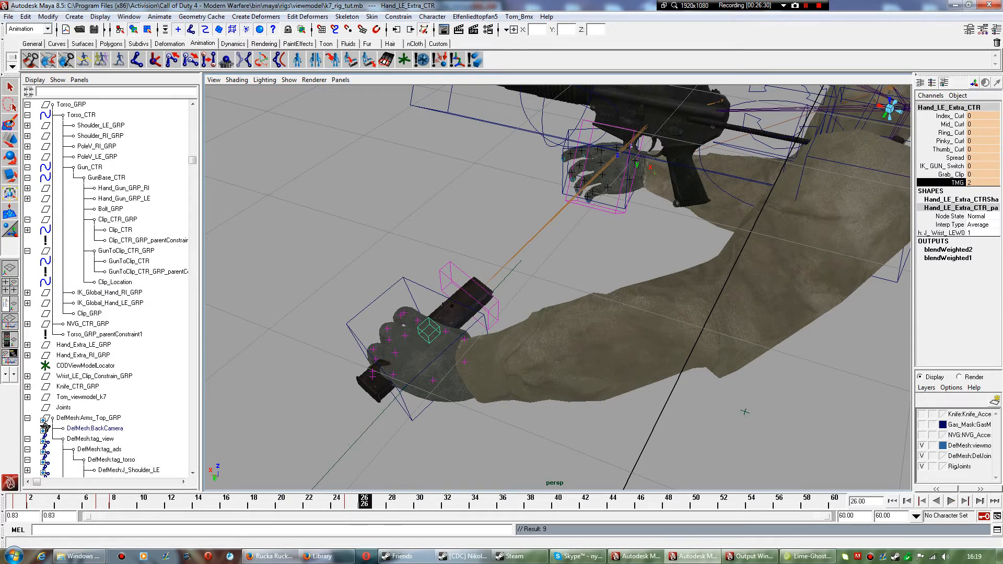
click(969, 182)
text(0)
key(Return)
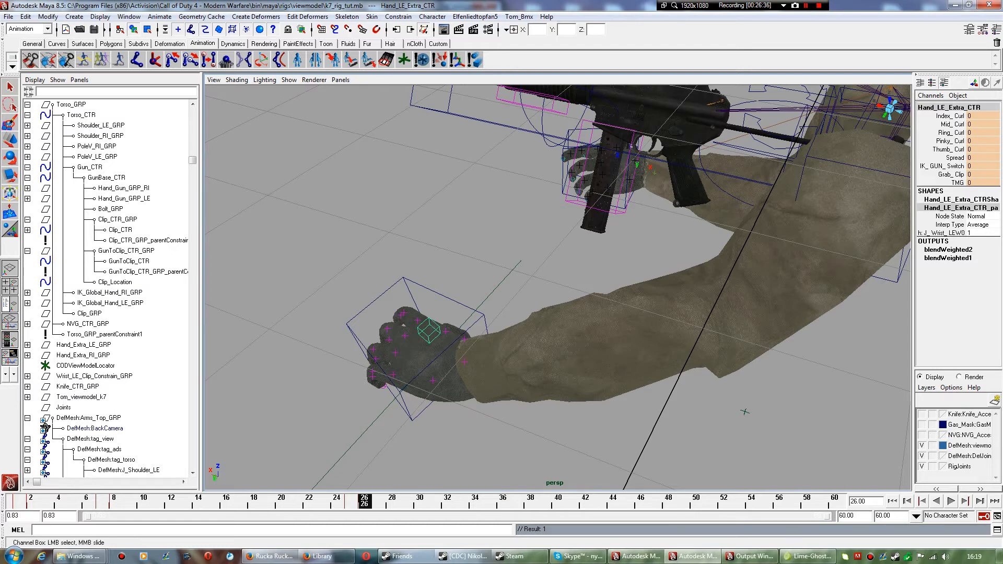
key(s)
Set Grab_Clip to 1 on Hand_LE_Extra_CTR at frame 27.
click(950, 174)
key(alt+period)
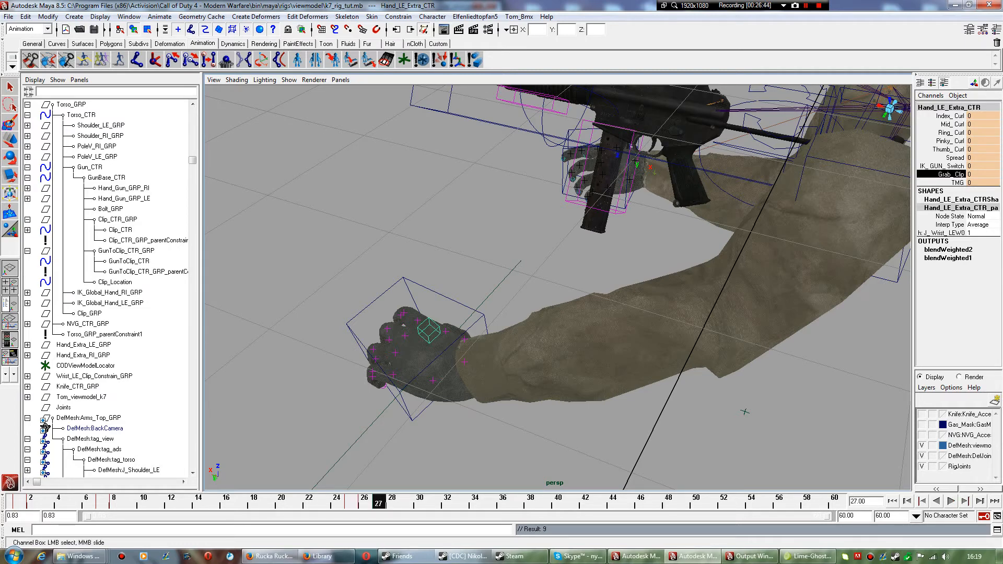
click(982, 174)
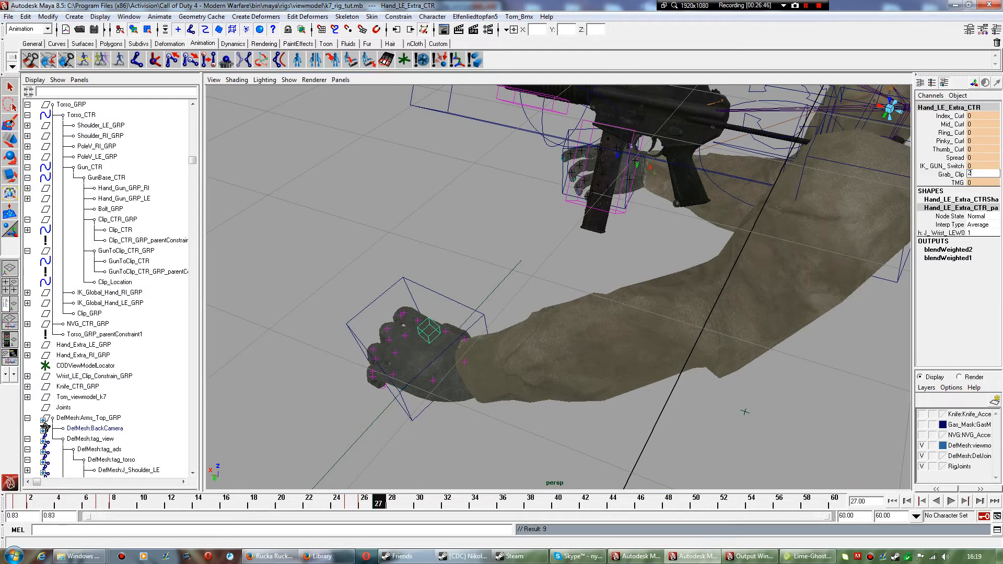
key(Return)
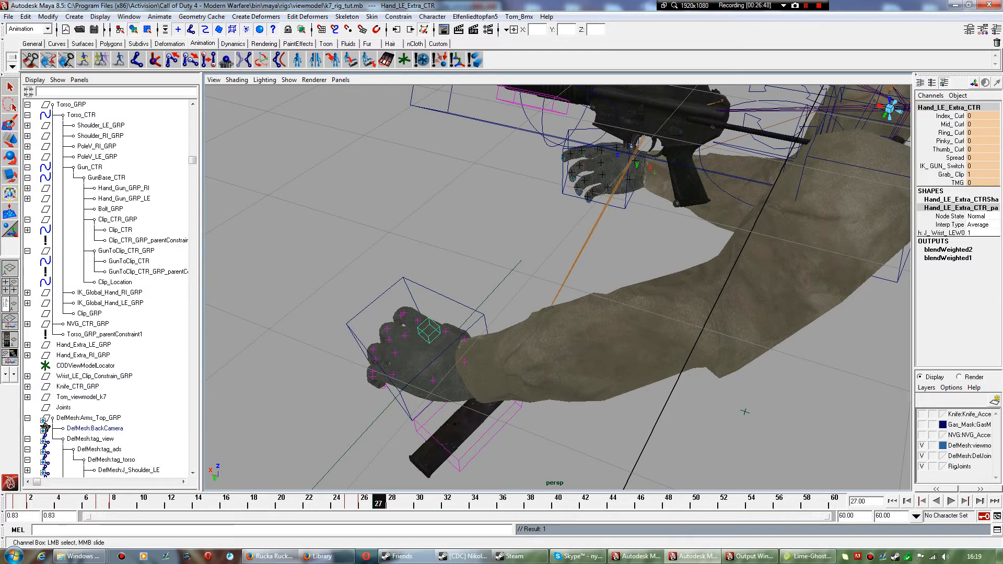
Delete Hand_LE_Extra_CTR's key at frame 26 and play back the clip switch up to frame 28.
key(alt+v)
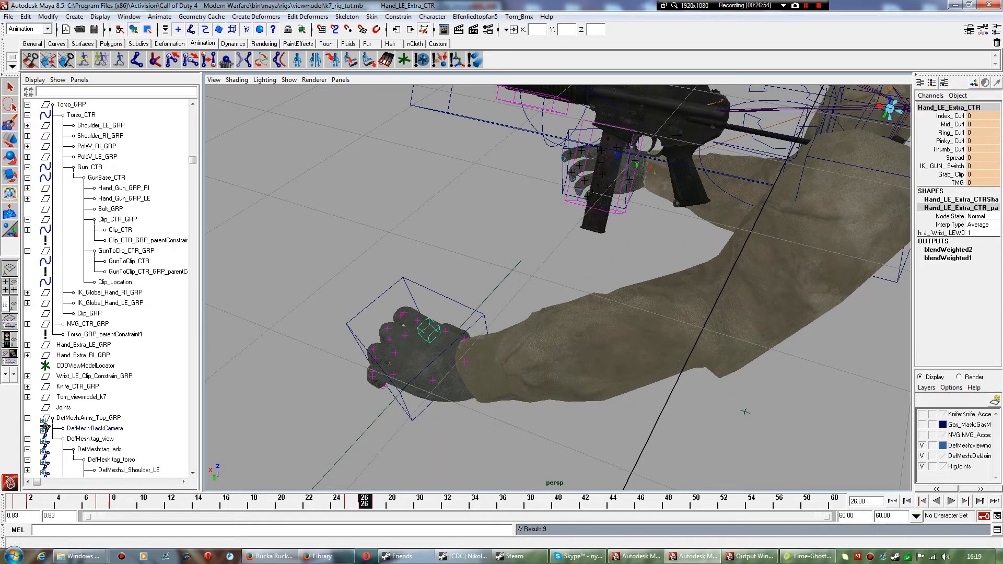
right_click(361, 501)
click(382, 453)
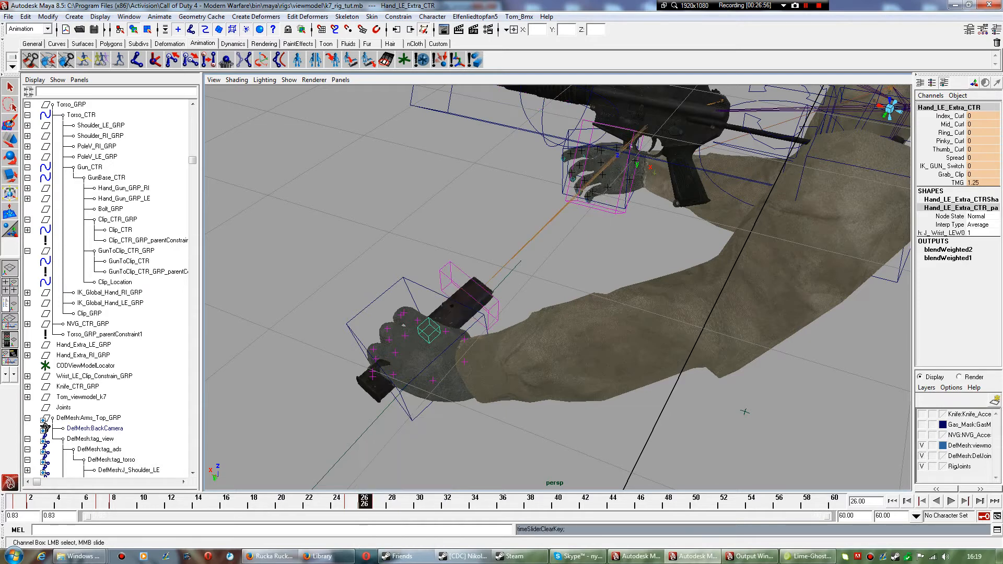
key(alt+v)
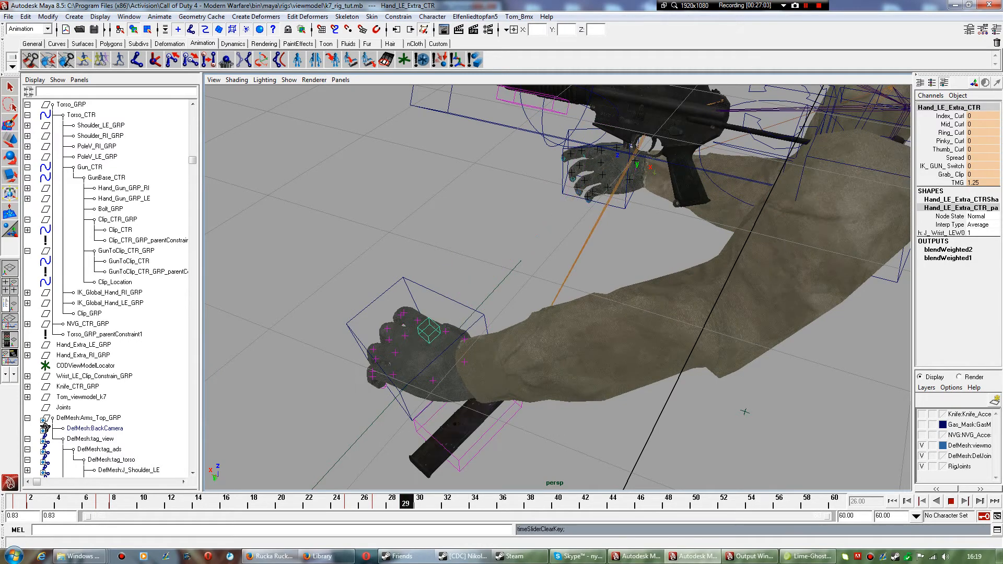
key(alt+v)
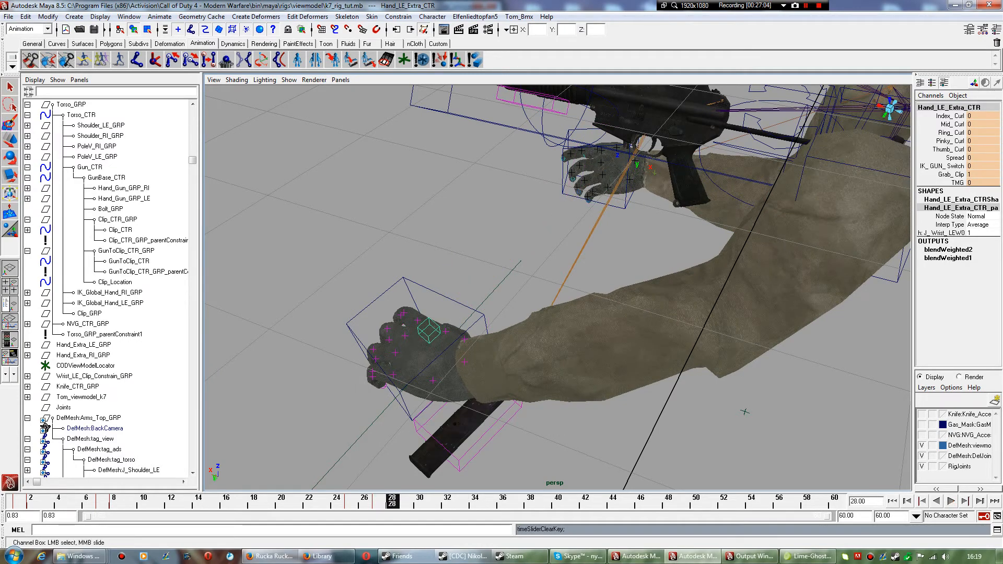
Move Clip_CTR toward the left hand at frame 28, to about 45.826, 4.606, -46.068.
alt+drag(744, 411, 690, 465)
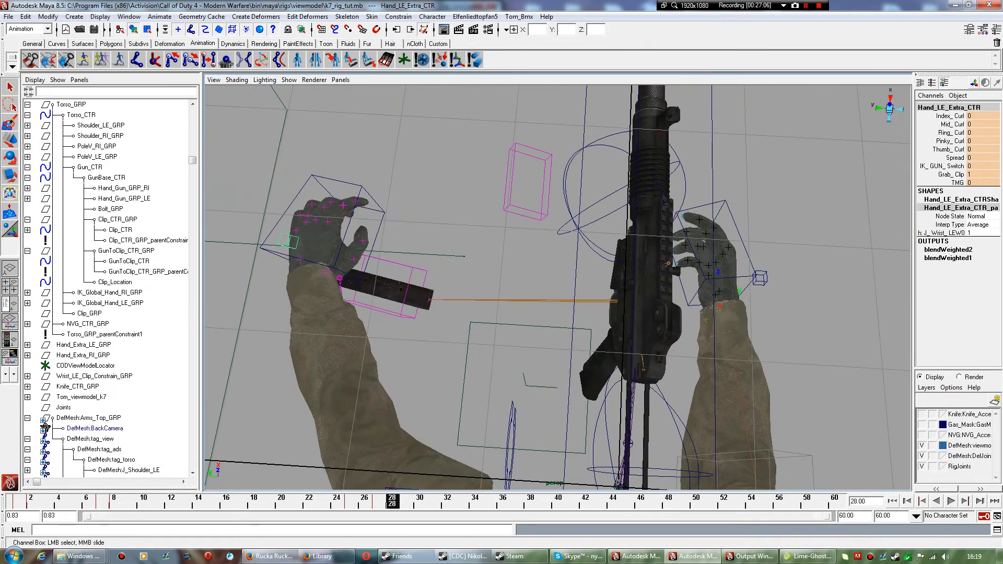
click(421, 294)
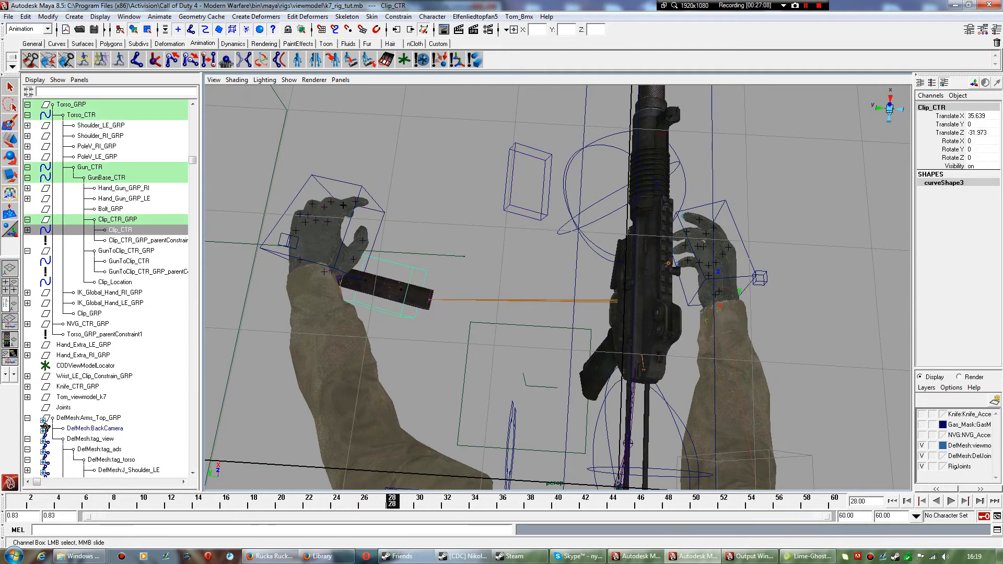
key(w)
drag(402, 290, 341, 216)
alt+drag(689, 487, 744, 393)
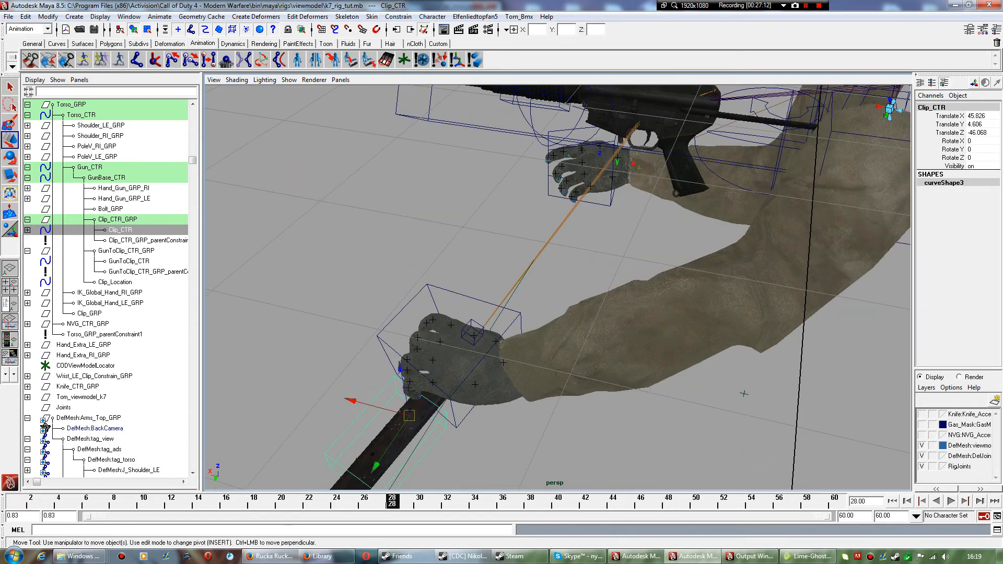
Turn the left palm upward by rotating IK_Global_Hand_LE_CTR to about -64.631, -2.728, 16.684 at frame 28.
click(474, 298)
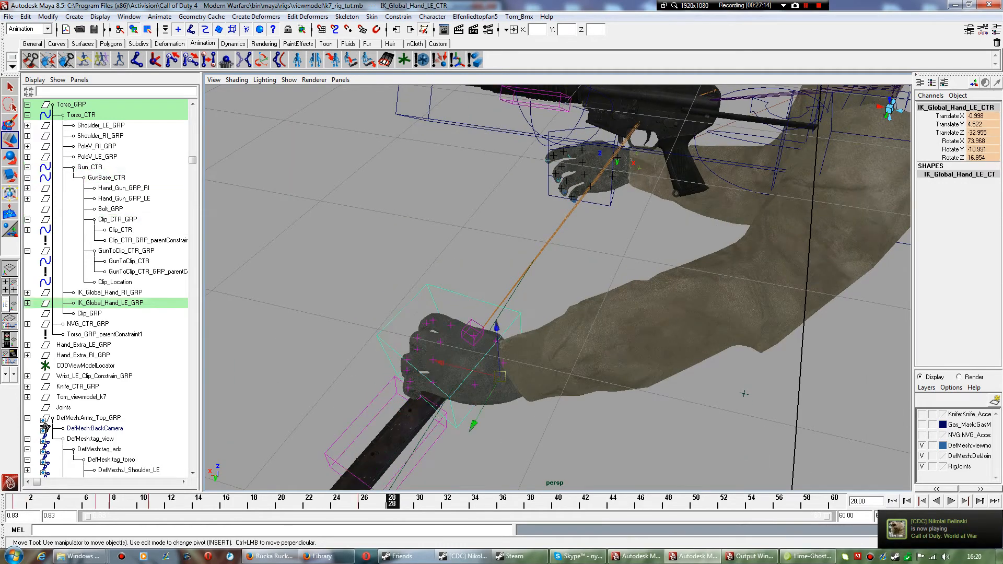
key(e)
drag(573, 360, 538, 308)
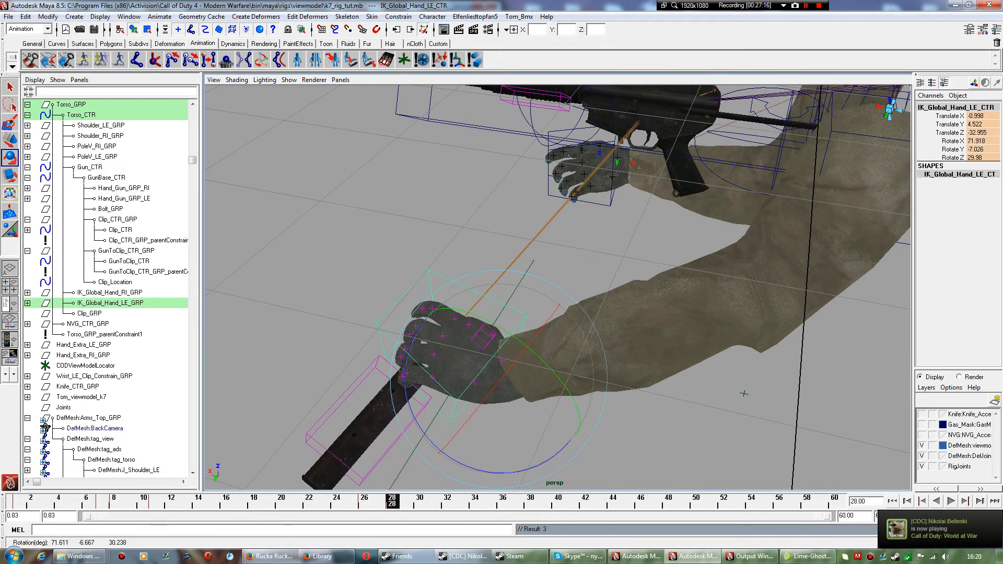
drag(470, 360, 509, 430)
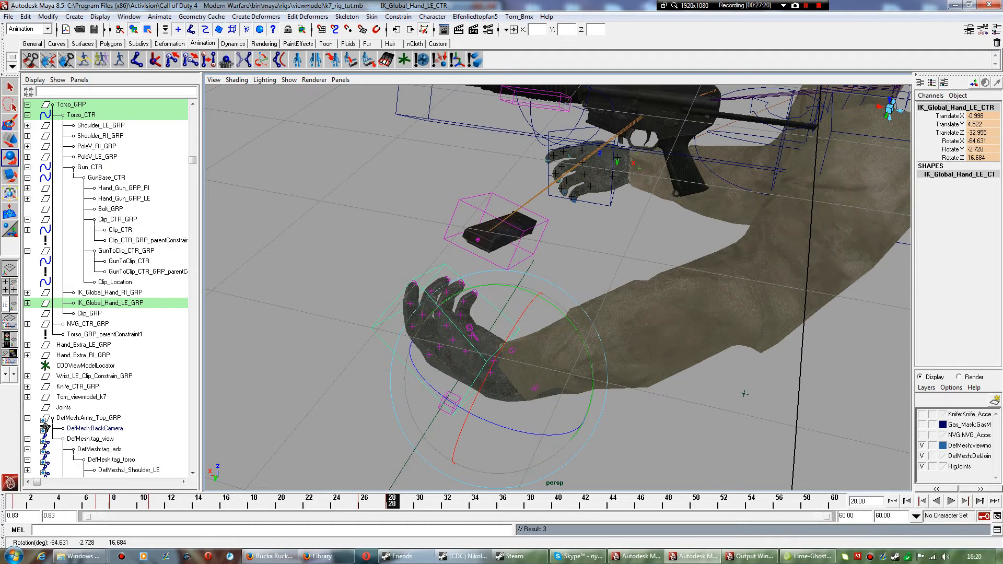
Fit the clip into the left palm with Clip_CTR at about 43.274, 3.196, -40.576 and Rotate X about 96.692, and key it at frame 28.
click(523, 230)
drag(462, 235, 515, 155)
key(w)
drag(489, 233, 498, 226)
alt+drag(499, 226, 653, 245)
alt+middle_drag(557, 277, 388, 434)
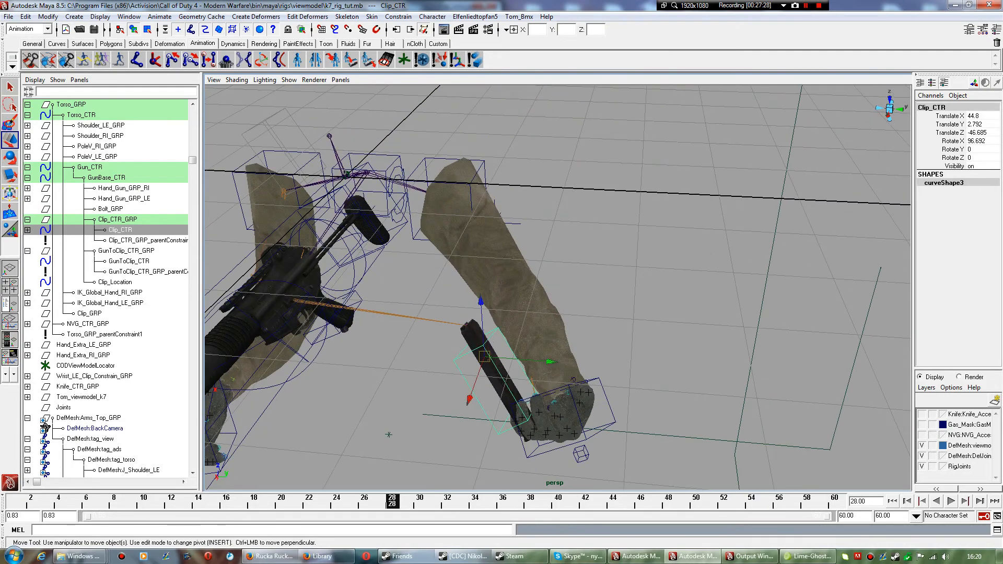
drag(484, 357, 518, 345)
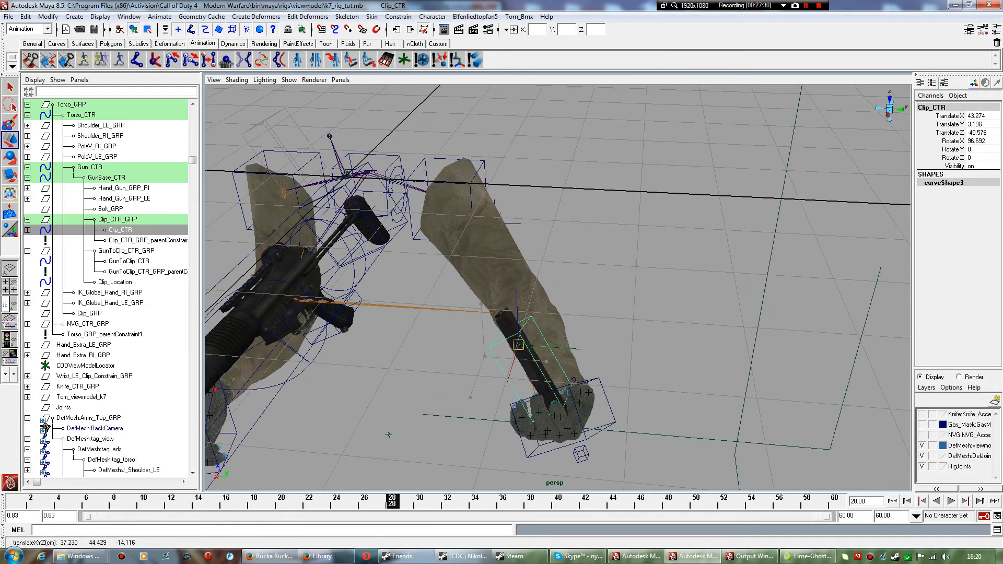
key(s)
alt+drag(389, 434, 726, 421)
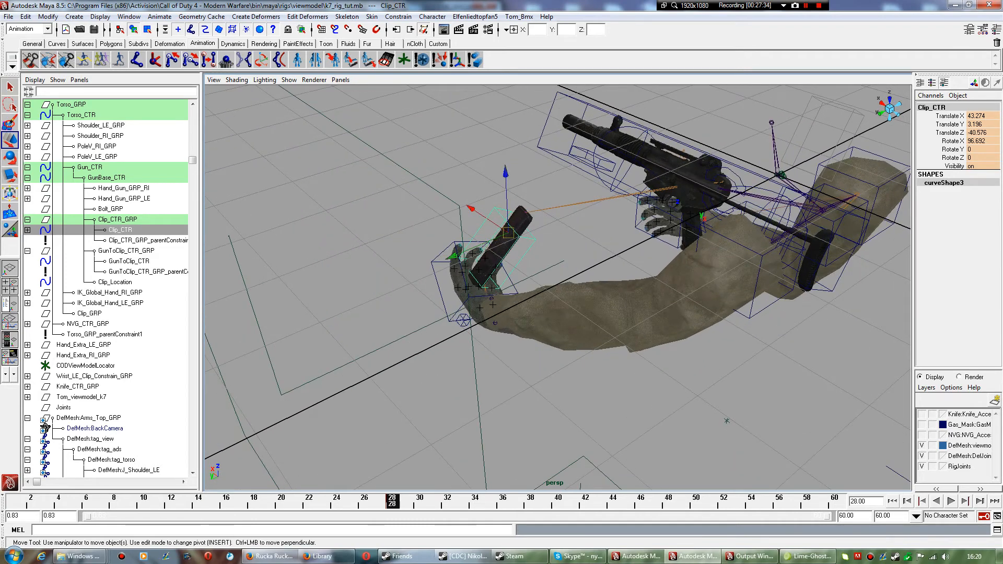
Move IK_Global_Hand_LE_CTR to about -22.859, -10.623, -24.401 at frame 28, key it and start playback.
click(438, 286)
middle_drag(460, 259, 550, 340)
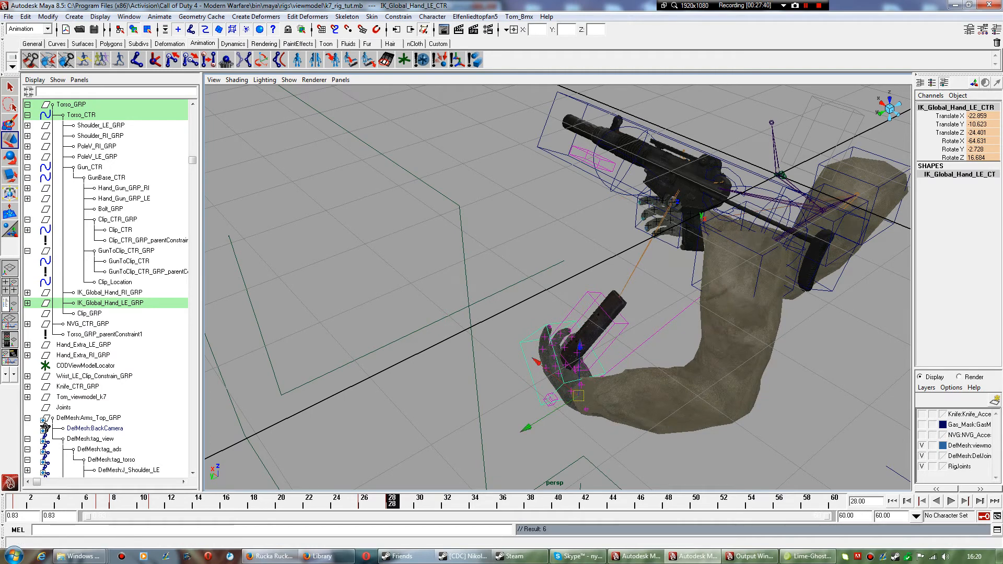
key(alt+v)
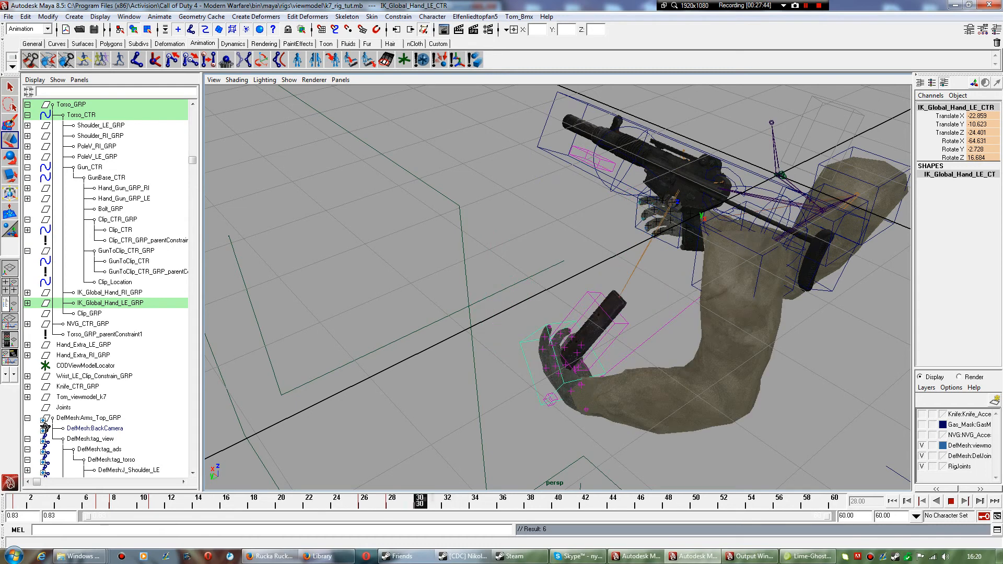
Raise the left hand and clip toward the gun at frame 40, moving IK_Global_Hand_LE_CTR to about -6.3, -1.445, 6.776.
key(alt+v)
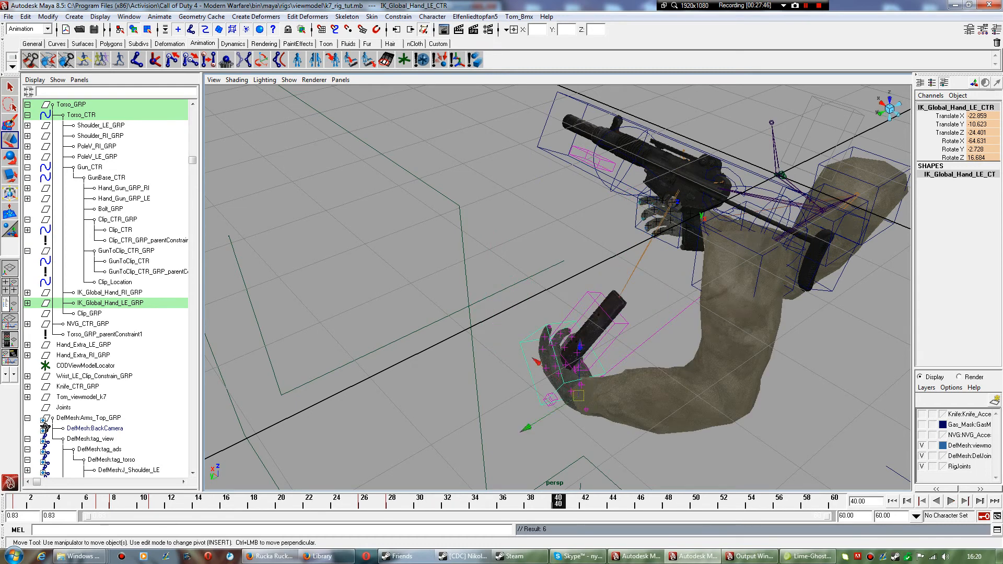
alt+drag(522, 314, 627, 272)
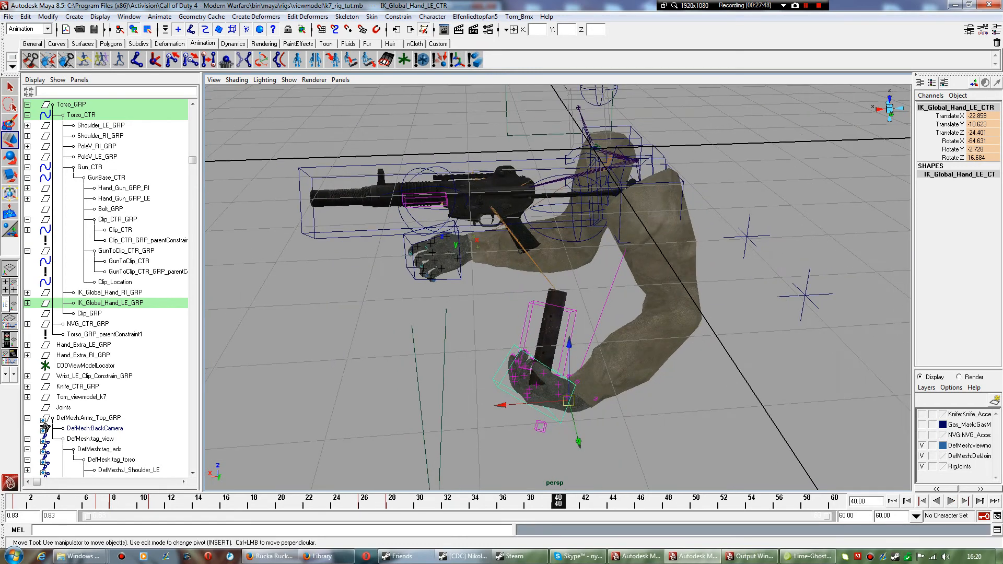
middle_drag(682, 461, 587, 390)
alt+drag(587, 390, 721, 384)
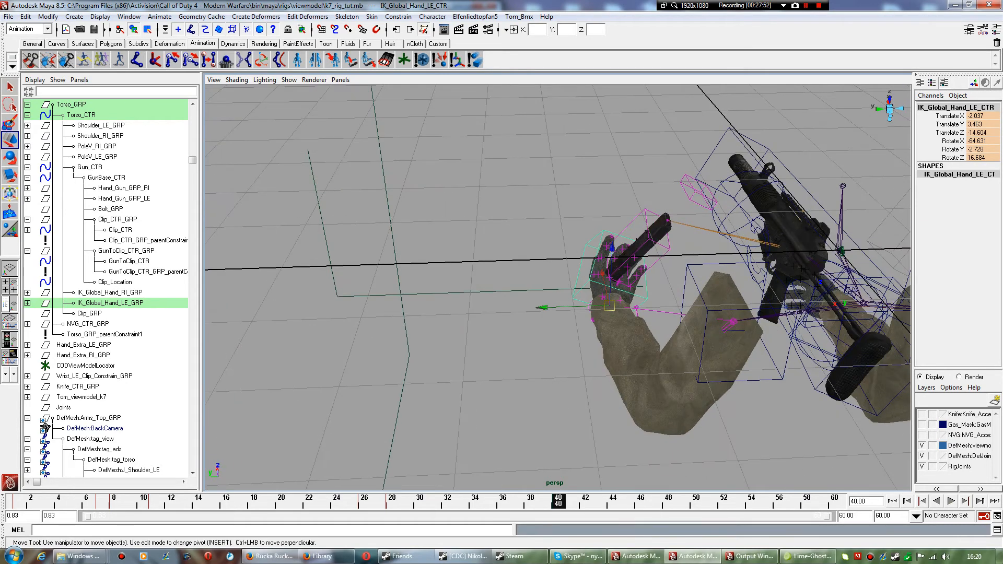
middle_drag(608, 304, 700, 328)
alt+drag(700, 328, 830, 298)
alt+right_drag(773, 405, 740, 487)
alt+drag(783, 343, 852, 357)
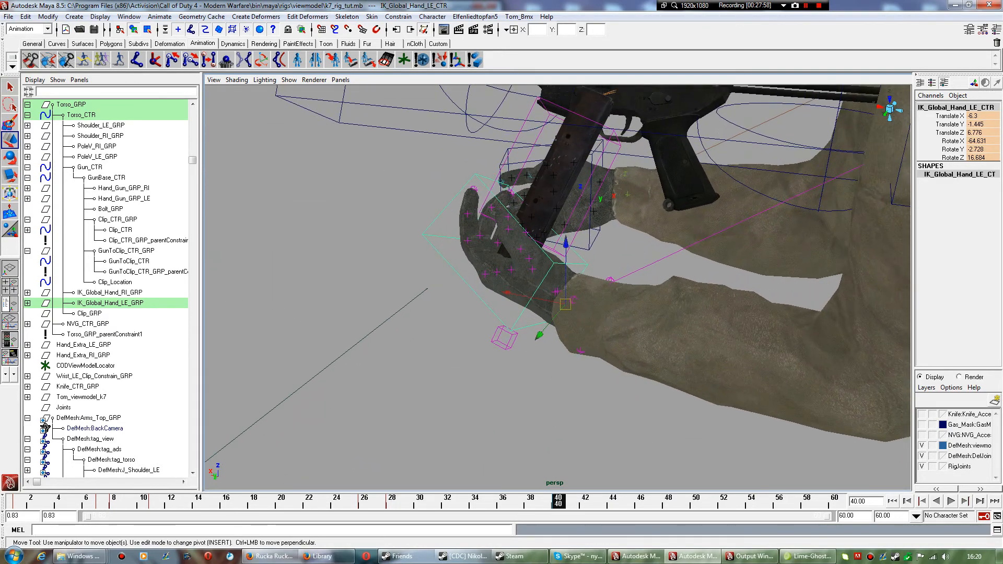
Align the held clip with the magazine well at frame 40, moving IK_Global_Hand_LE_CTR to about -2.051, -0.154, 12.329.
alt+right_drag(724, 418, 679, 517)
alt+drag(648, 313, 575, 302)
alt+middle_drag(418, 277, 637, 217)
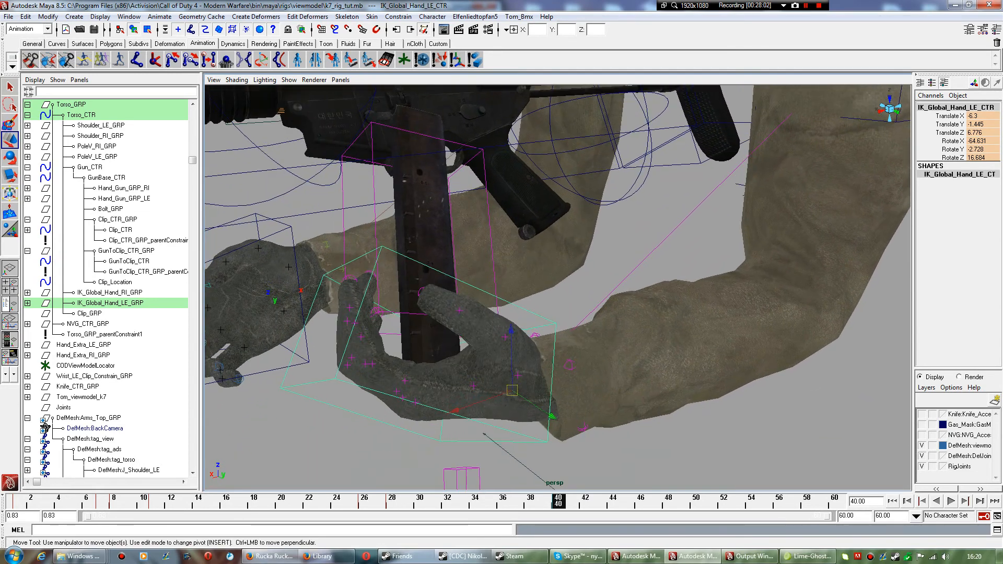
drag(512, 391, 443, 345)
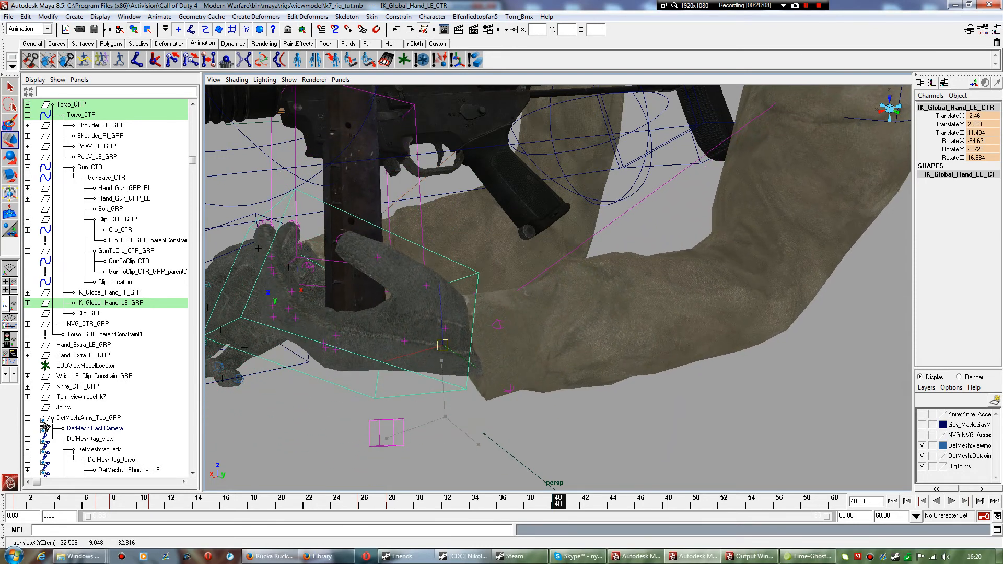
alt+middle_drag(700, 245, 423, 369)
alt+drag(522, 313, 632, 285)
alt+right_drag(632, 285, 570, 287)
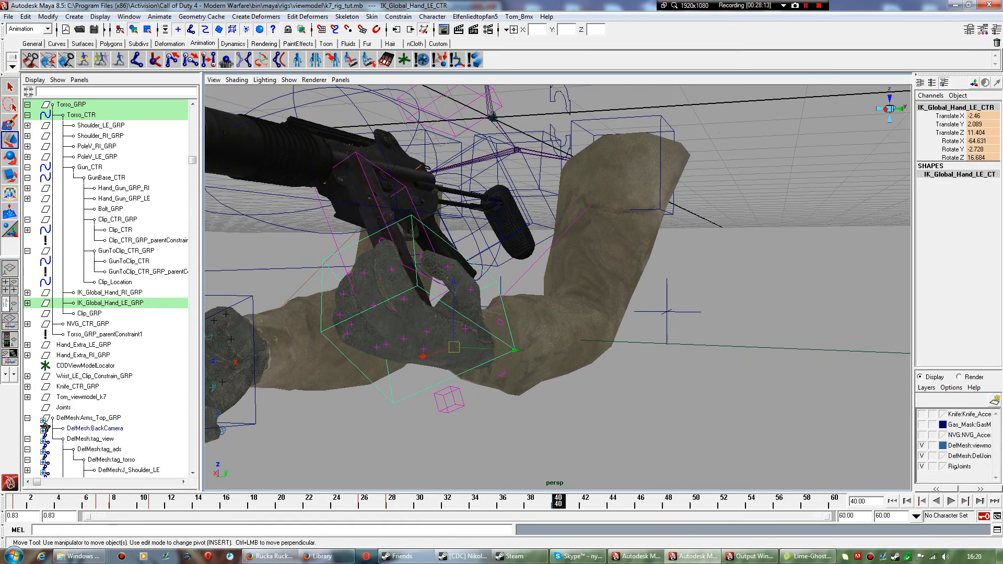
drag(454, 347, 704, 431)
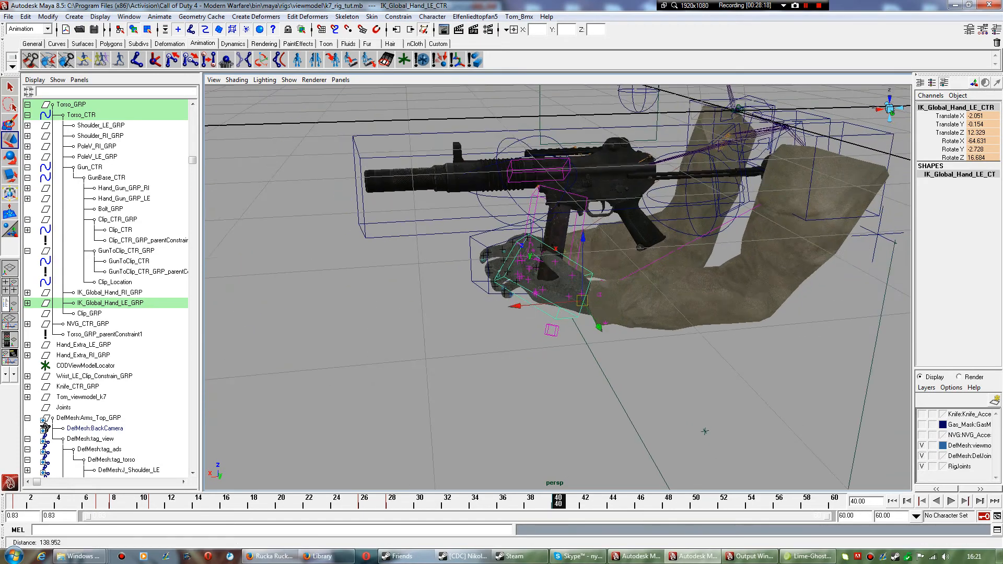
alt+right_drag(704, 432, 653, 381)
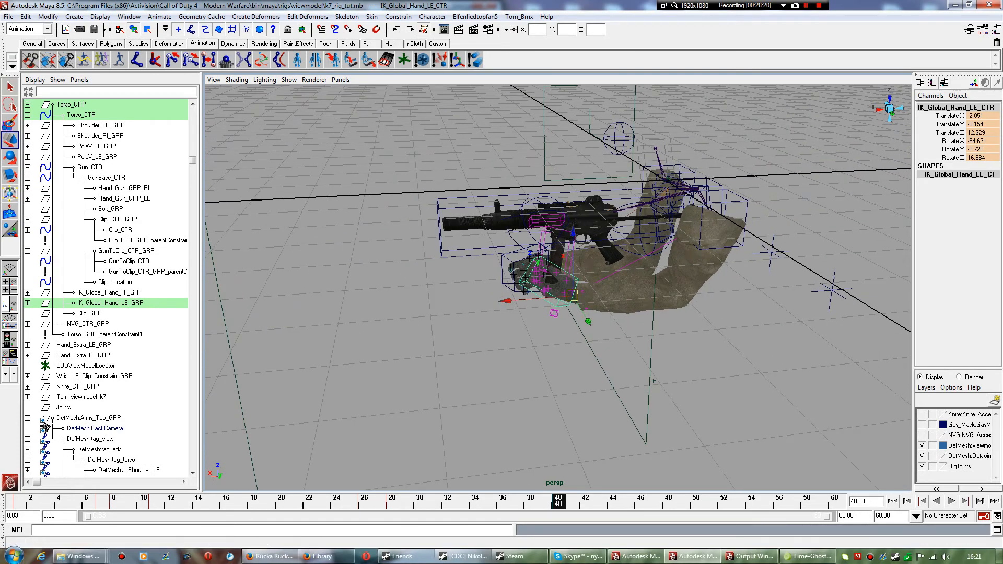
Play back the motion, then lower IK_Global_Hand_LE_CTR to about -0.349, -11.629, 7.975 at frame 40 and key it.
key(alt+v)
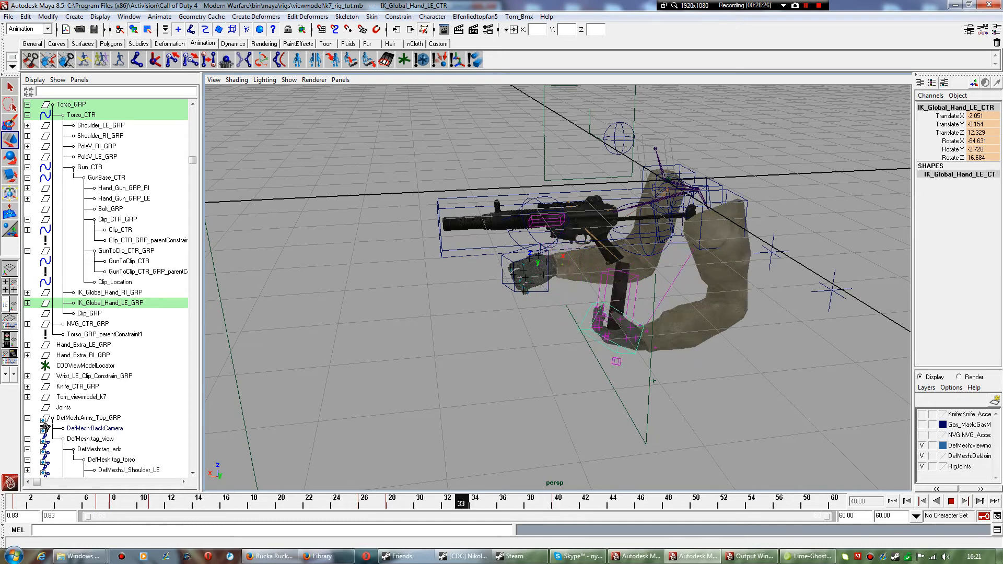
key(alt+v)
key(w)
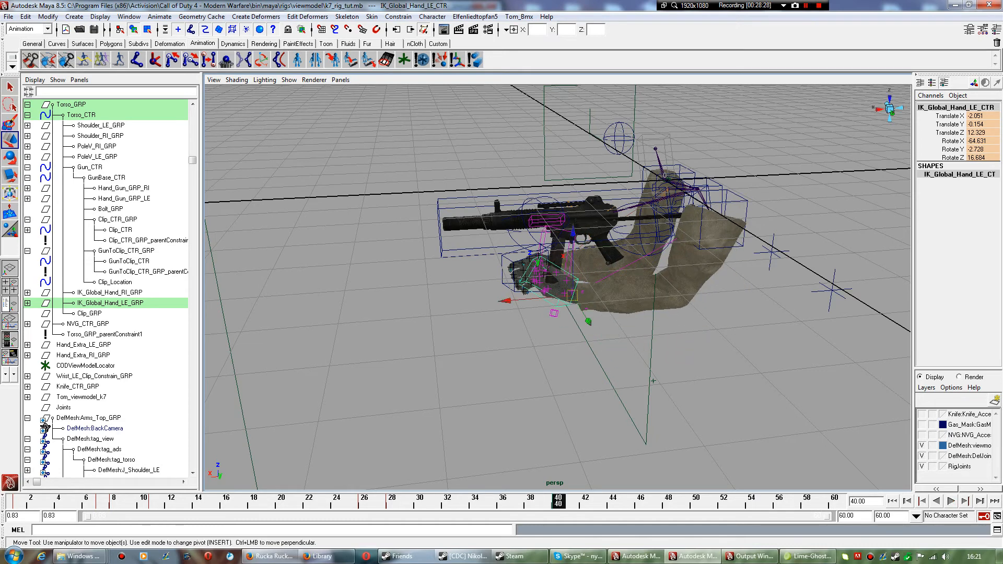
drag(572, 296, 569, 333)
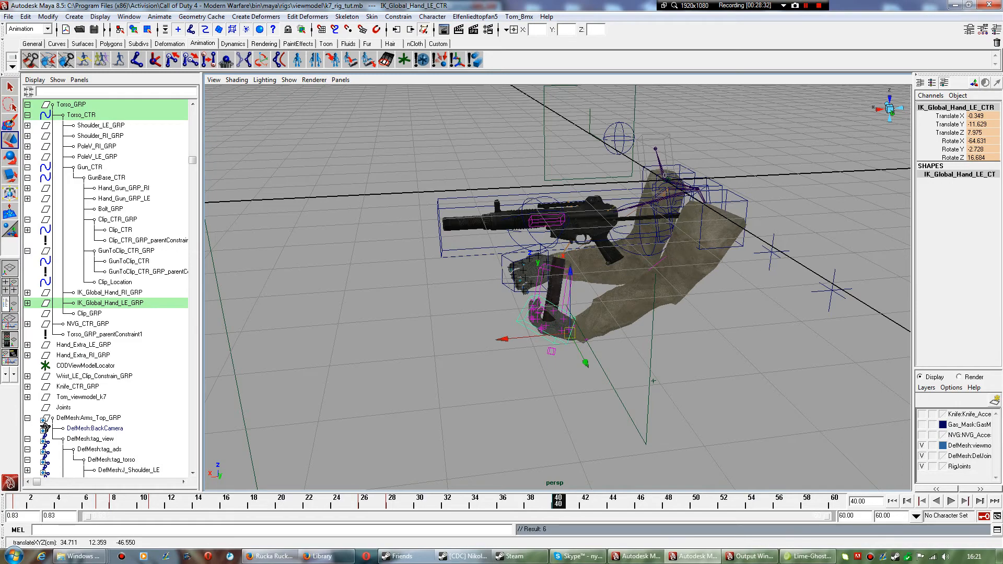
Advance to frame 48 and raise the left hand toward the magazine well, with IK_Global_Hand_LE_CTR at about -1.116, -3.568, 10.341.
key(alt+v)
key(alt+v)
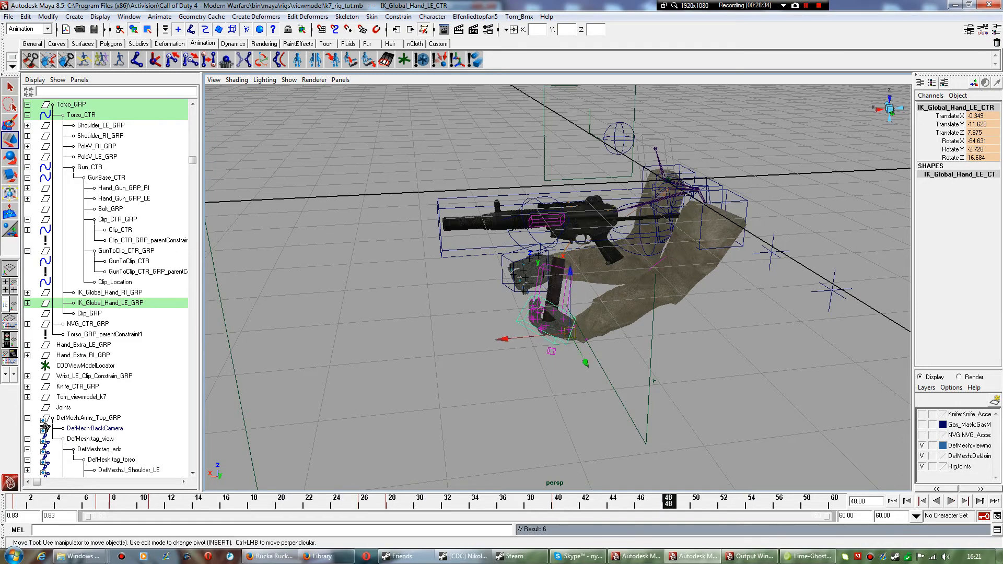
scroll(557, 287, up, 8)
scroll(557, 288, down, 8)
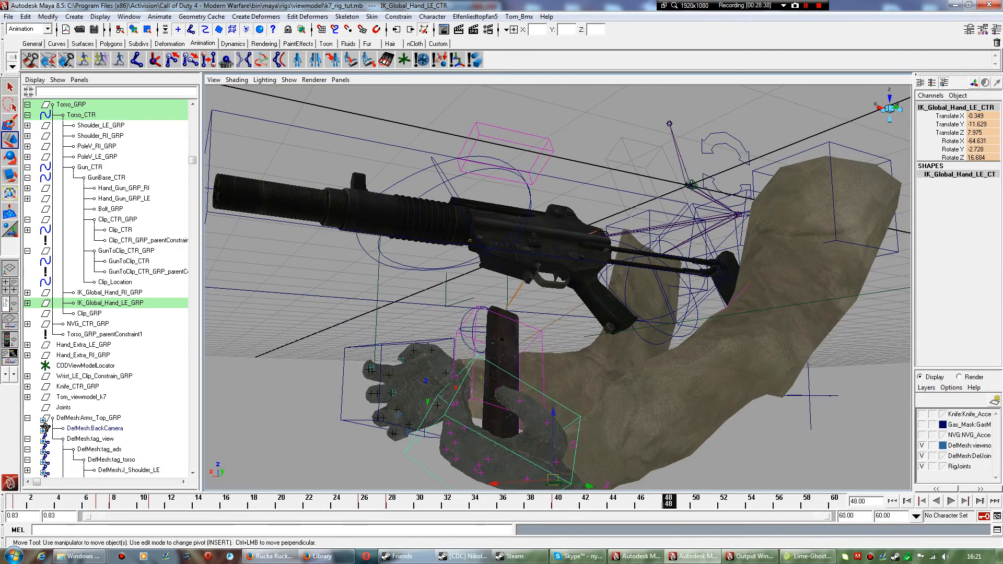
drag(553, 477, 343, 439)
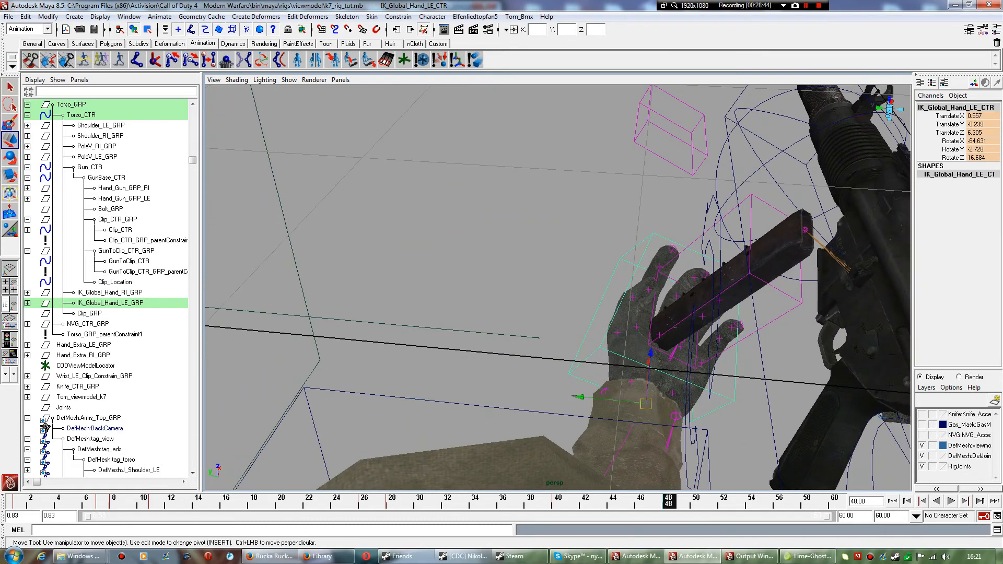
drag(646, 403, 807, 350)
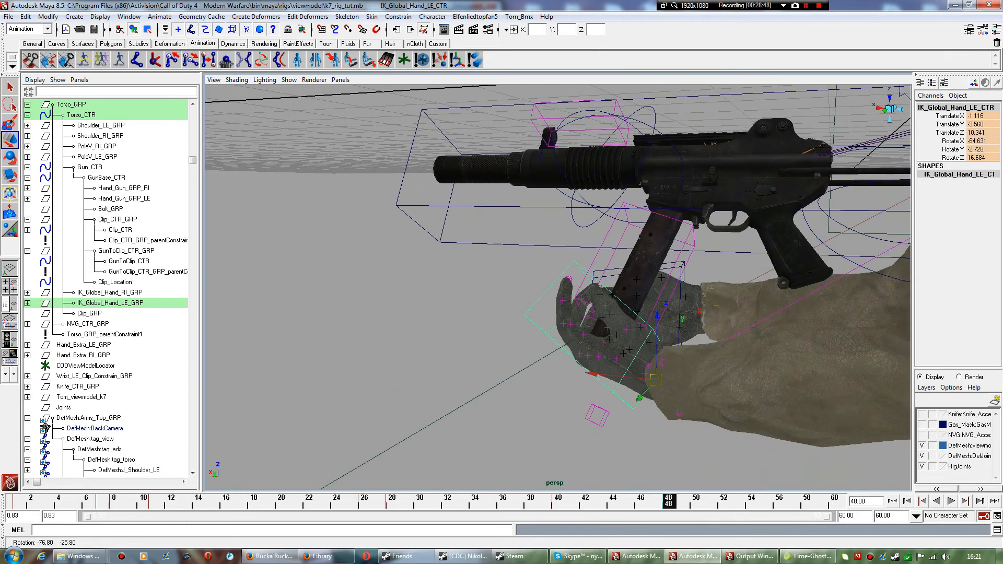
Seat the clip in the gun at frame 48 with IK_Global_Hand_LE_CTR at about -2.297, 1.1, 12.808, key it and play back briefly.
drag(656, 379, 540, 423)
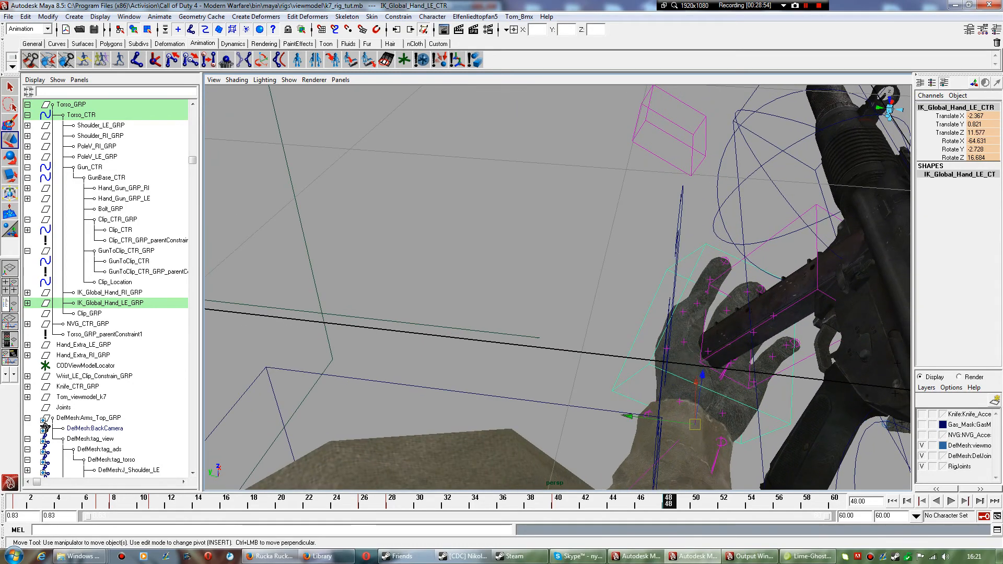
drag(695, 424, 862, 332)
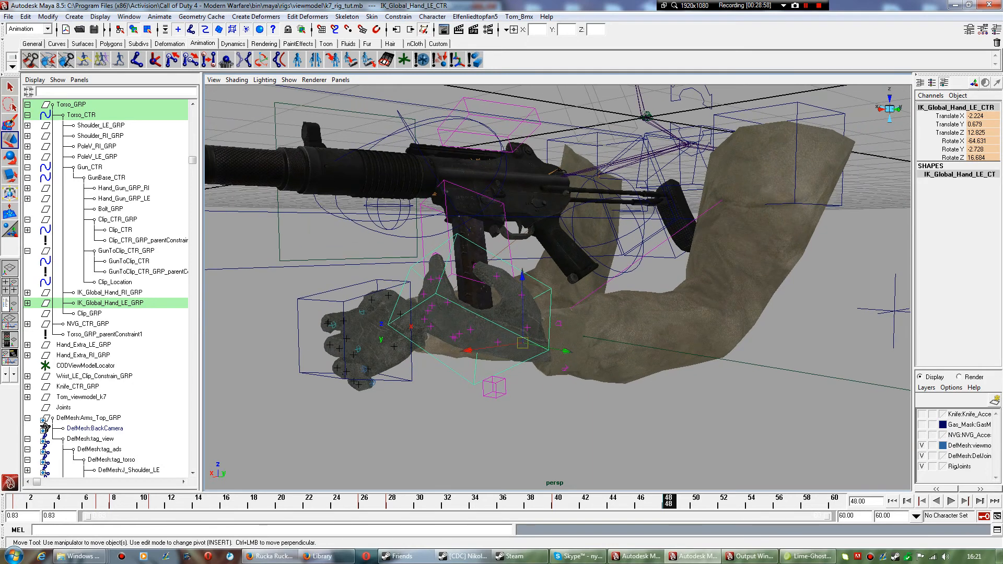
drag(523, 343, 523, 340)
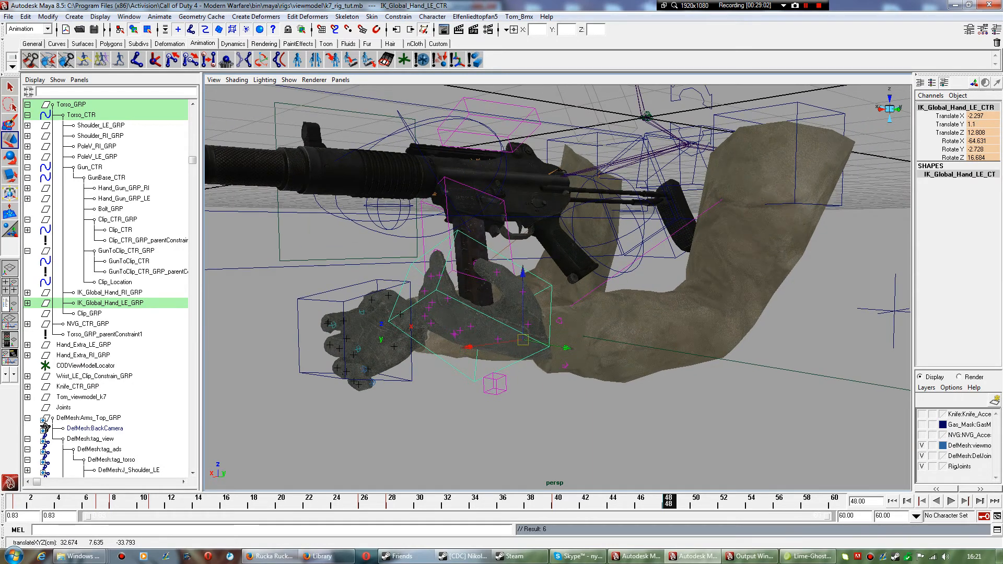
key(alt+v)
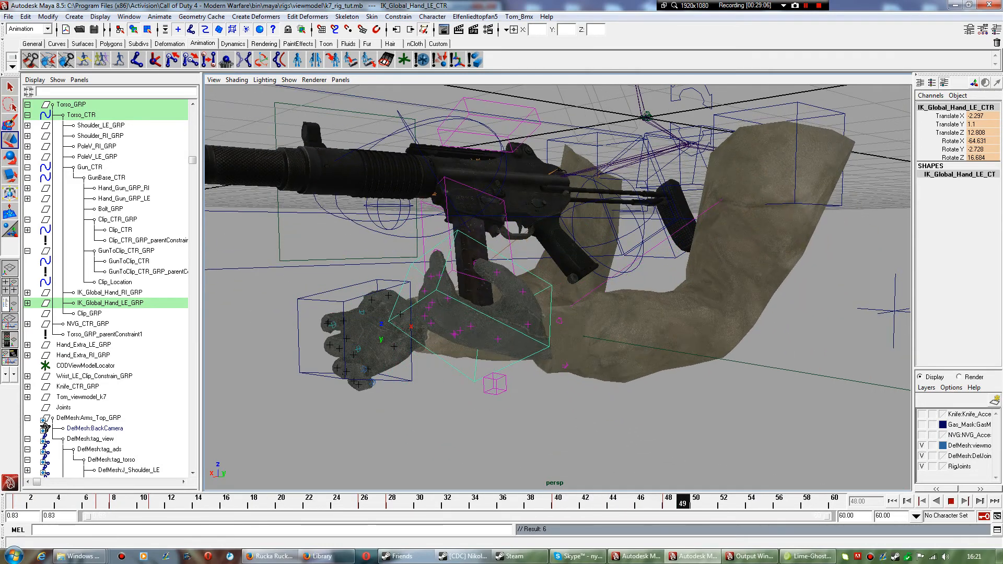
key(alt+v)
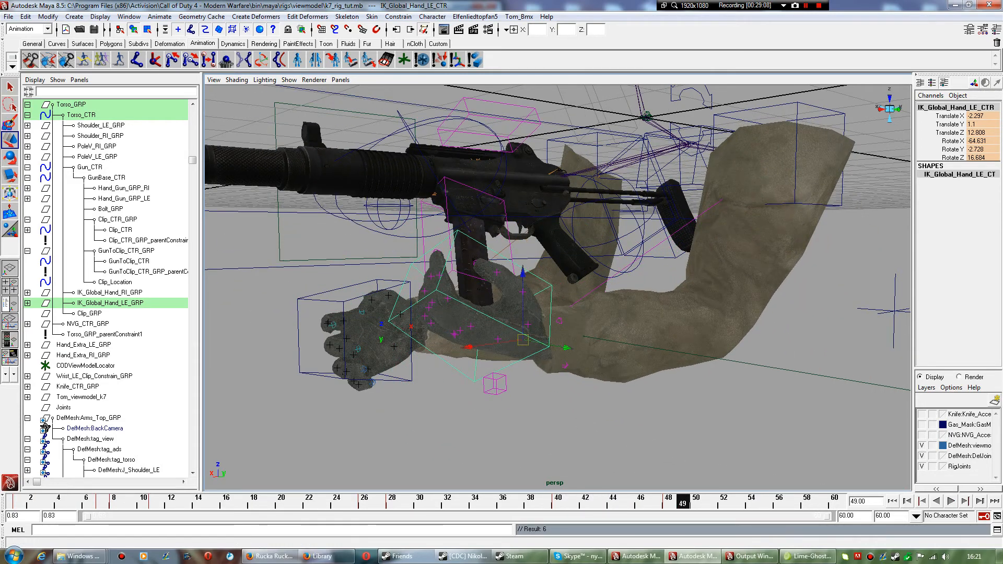
Try copying the left-hand control's frame 1 key to frame 56, and undo the paste.
click(668, 500)
alt+drag(574, 314, 230, 347)
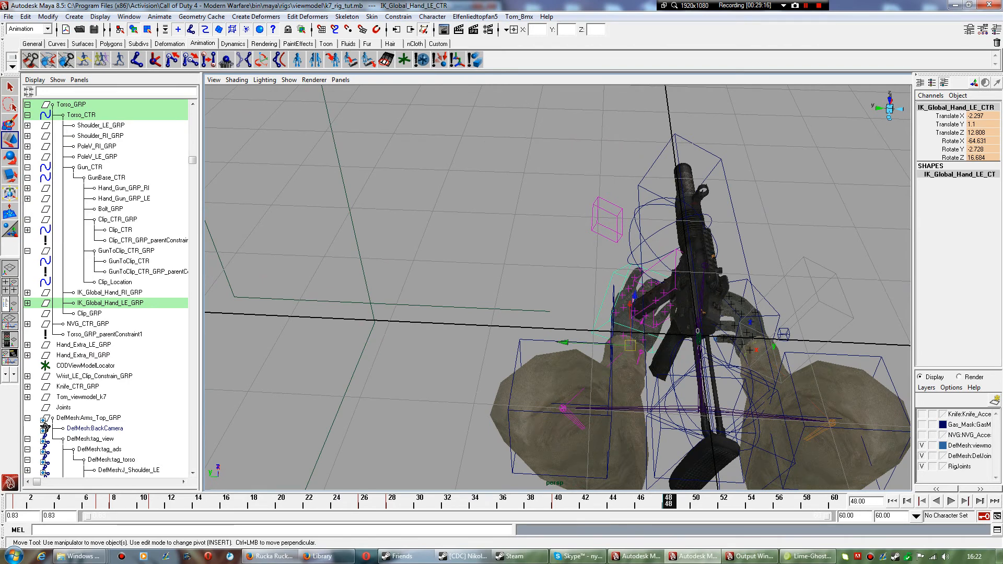
click(18, 501)
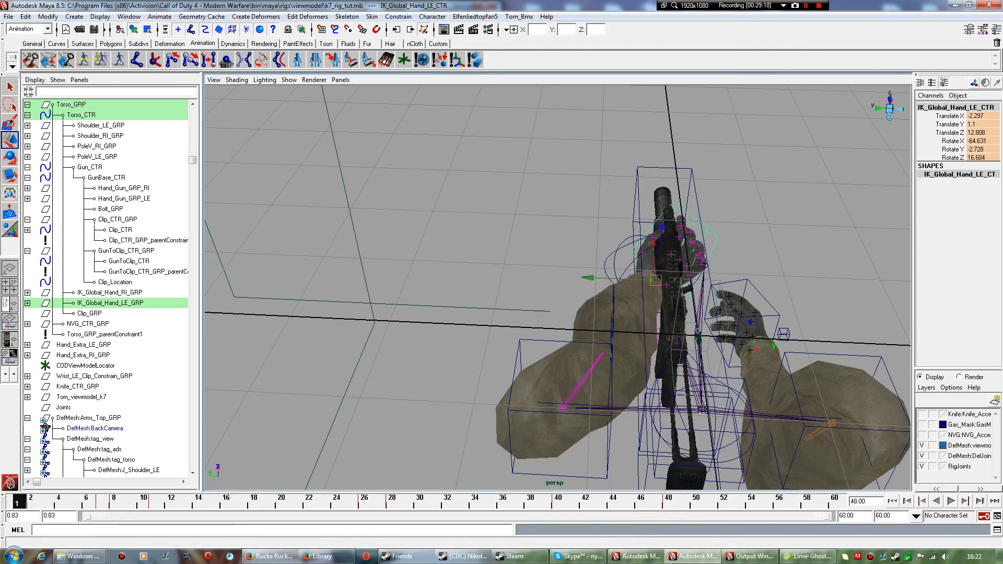
right_click(18, 500)
click(44, 431)
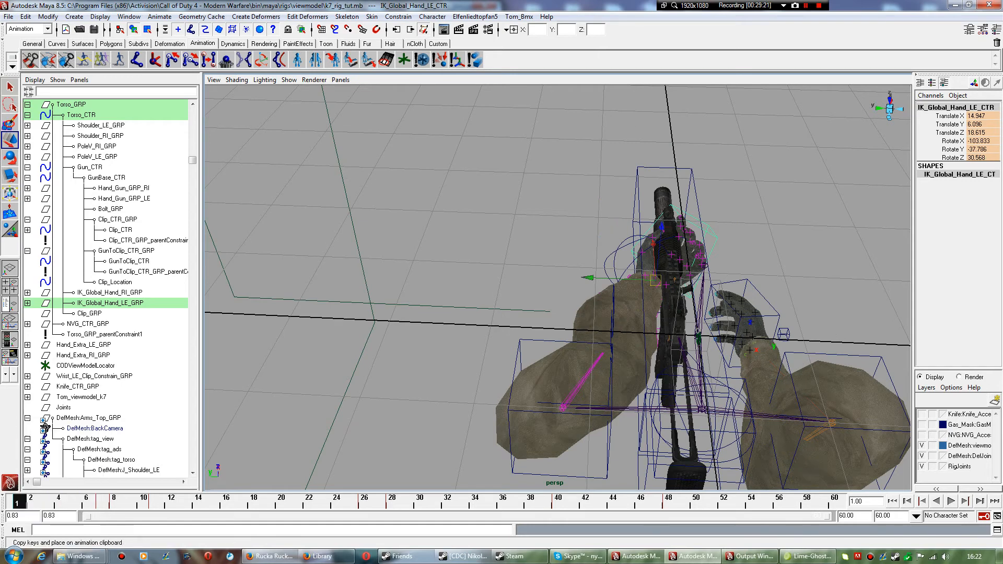
click(557, 501)
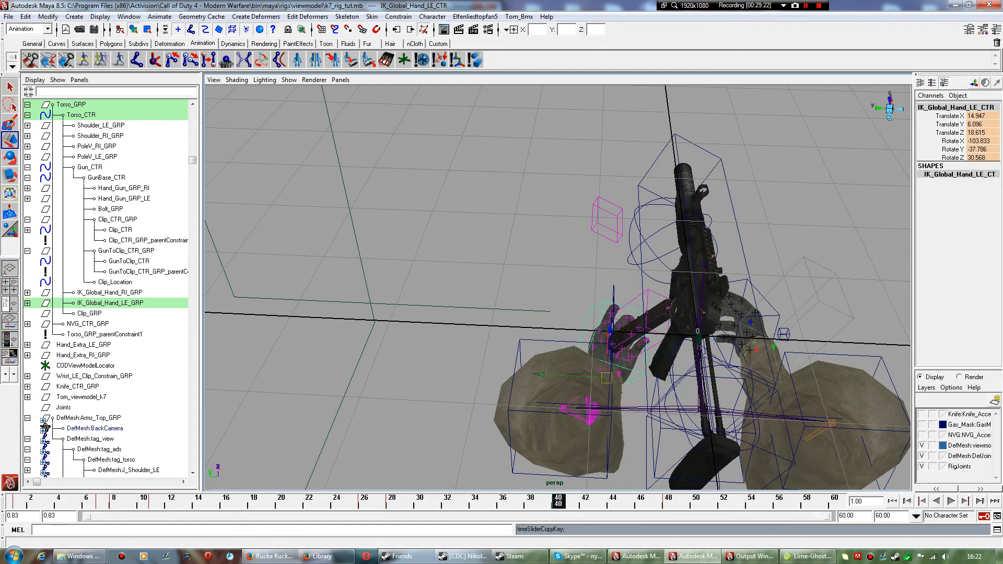
key(alt+v)
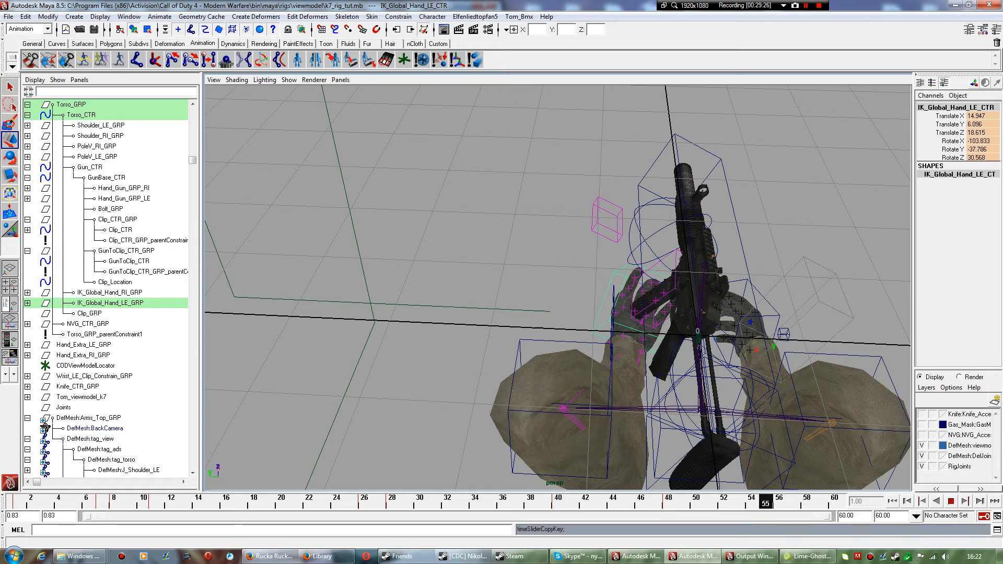
key(alt+v)
right_click(778, 500)
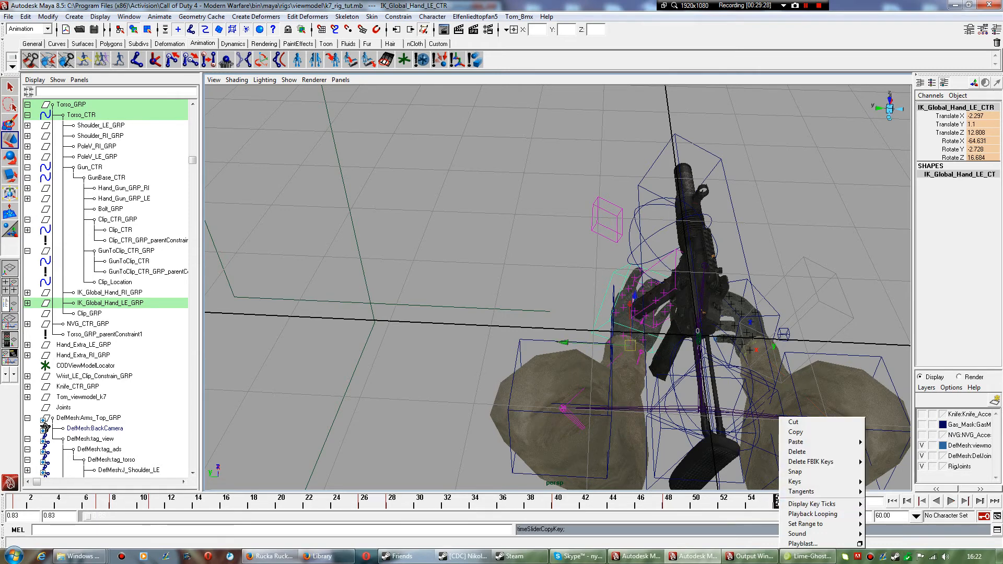
mouse_move(815, 442)
click(882, 441)
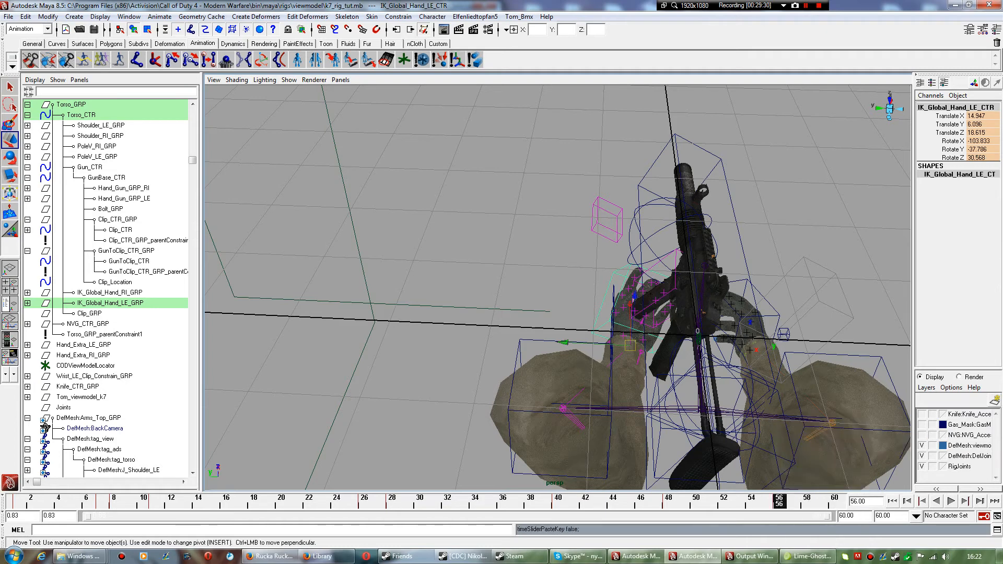
key(ctrl+z)
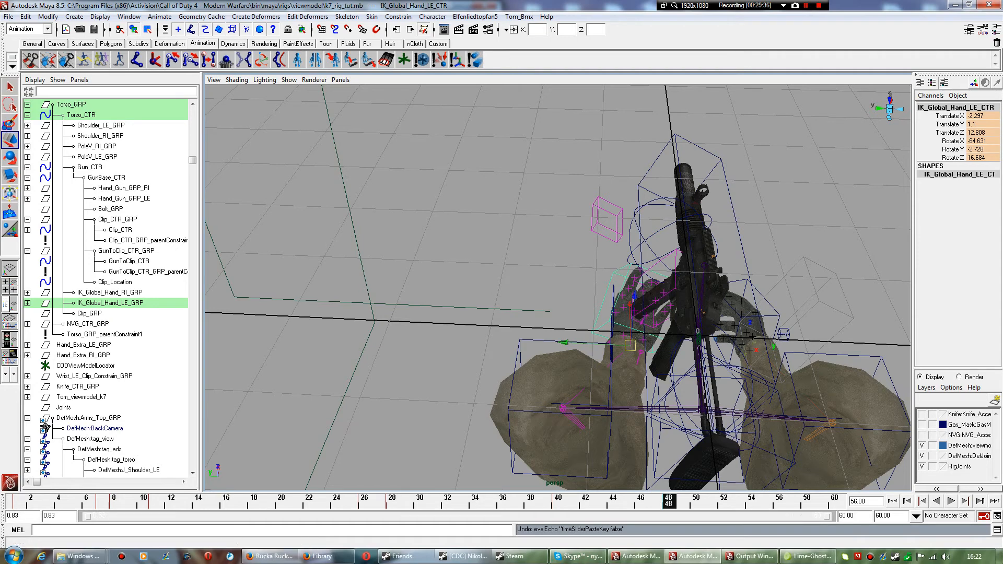
Key Hand_LE_Extra_CTR at frame 48 with Grab_Clip at 1, and set Grab_Clip to 0 at frame 49.
alt+drag(606, 472, 726, 432)
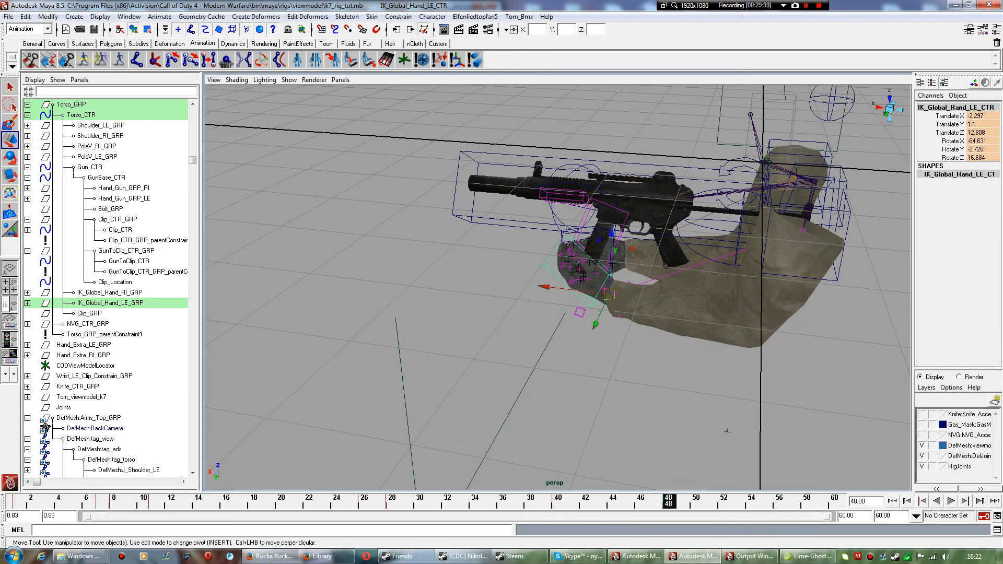
click(579, 312)
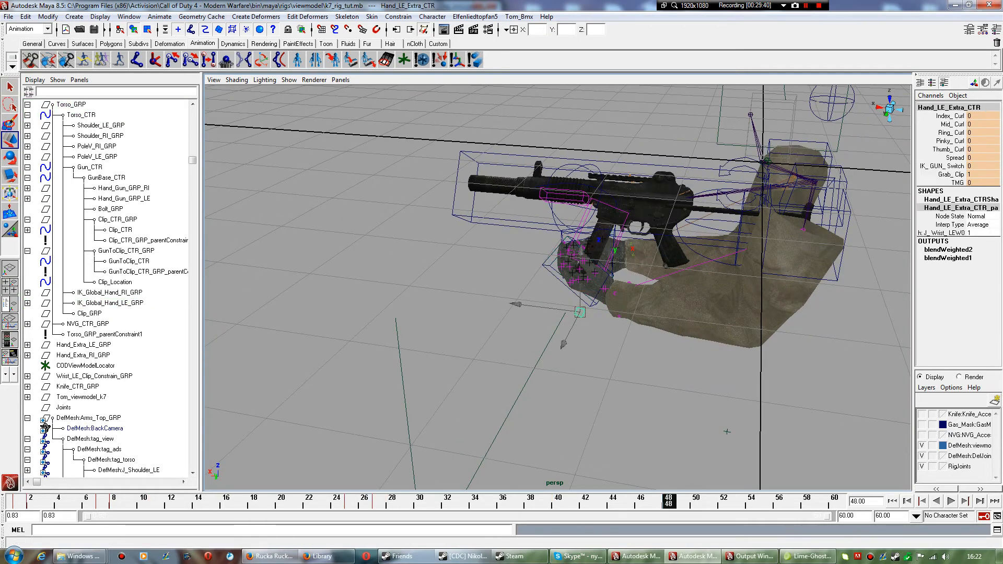
click(949, 174)
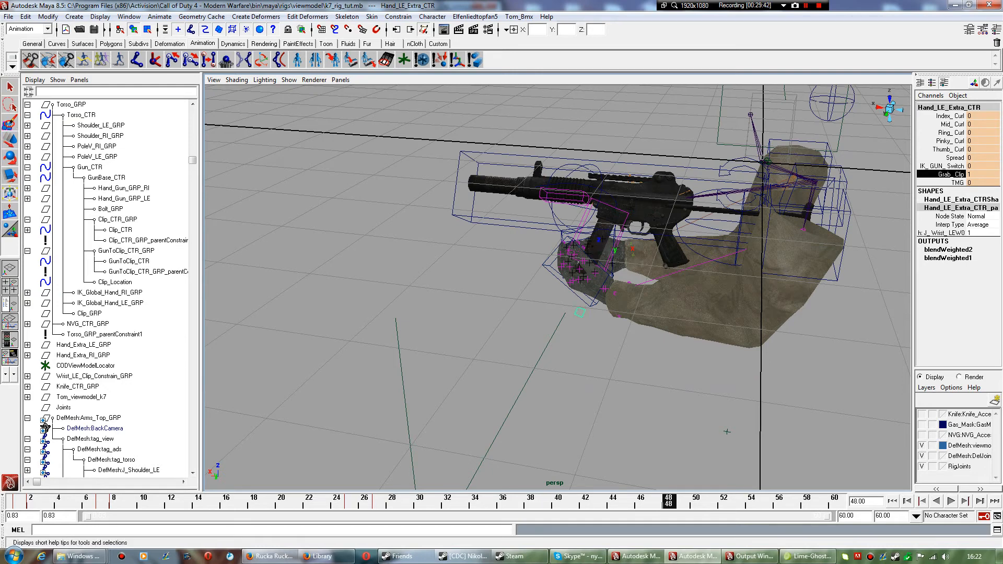
key(s)
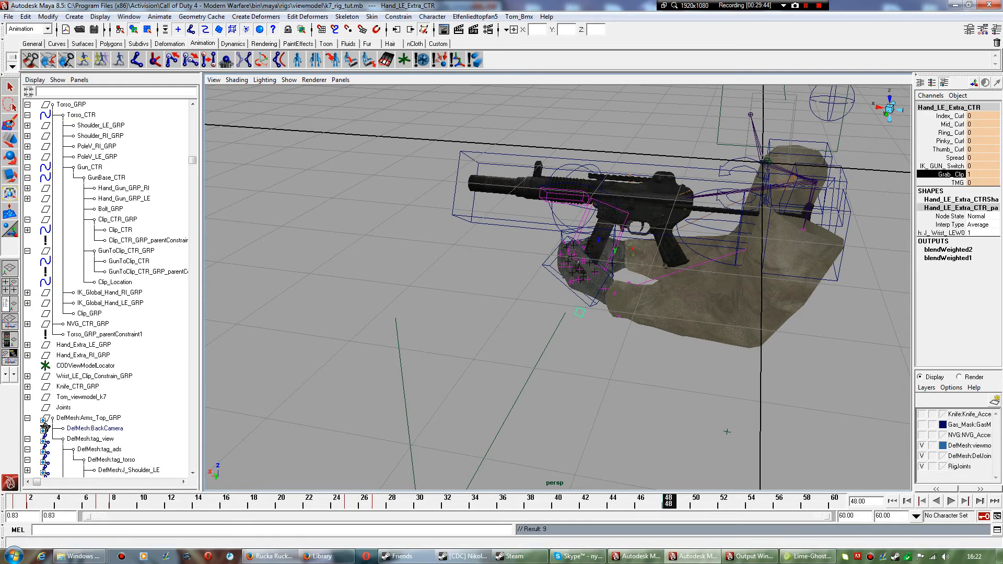
key(alt+period)
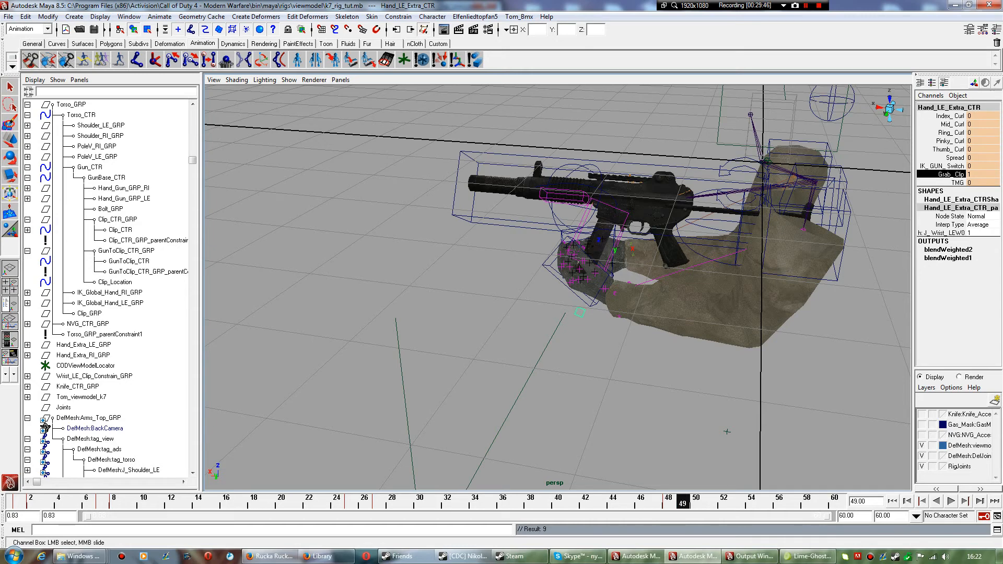
click(982, 174)
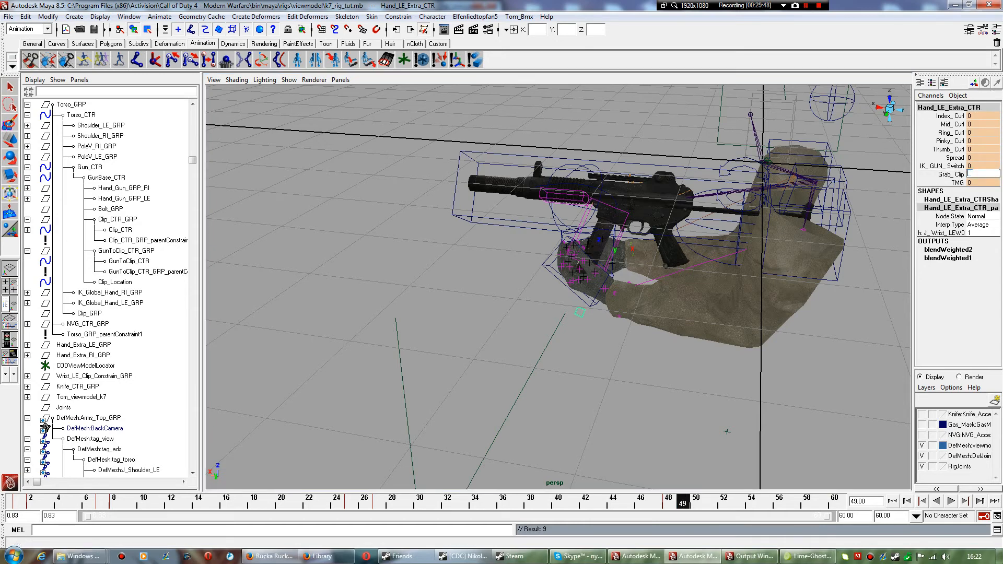
text(0)
key(Return)
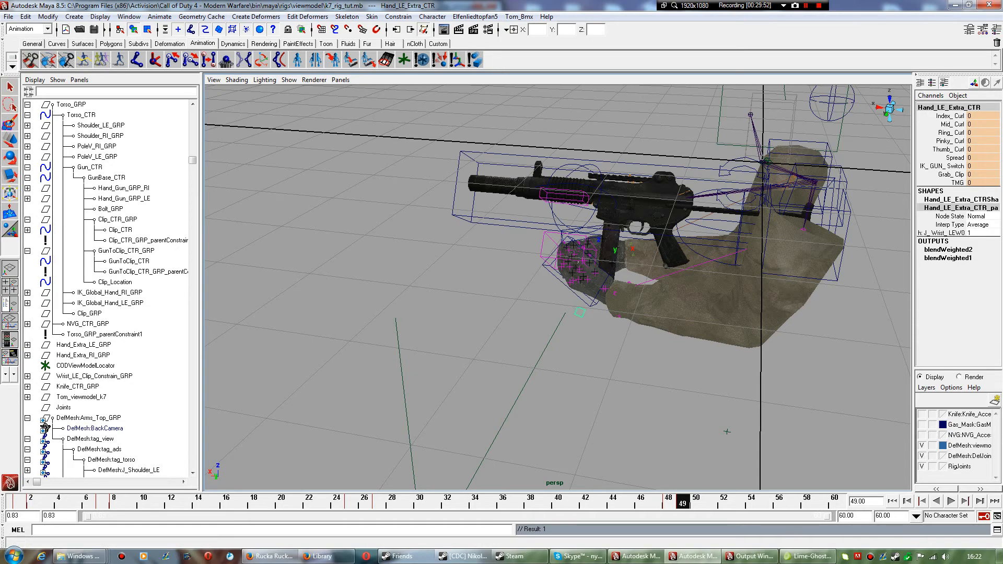
Pull the left hand off the clip at frame 49, moving IK_Global_Hand_LE_CTR to about -6.493, -1.943, 10.792, and play back the motion.
scroll(557, 287, up, 5)
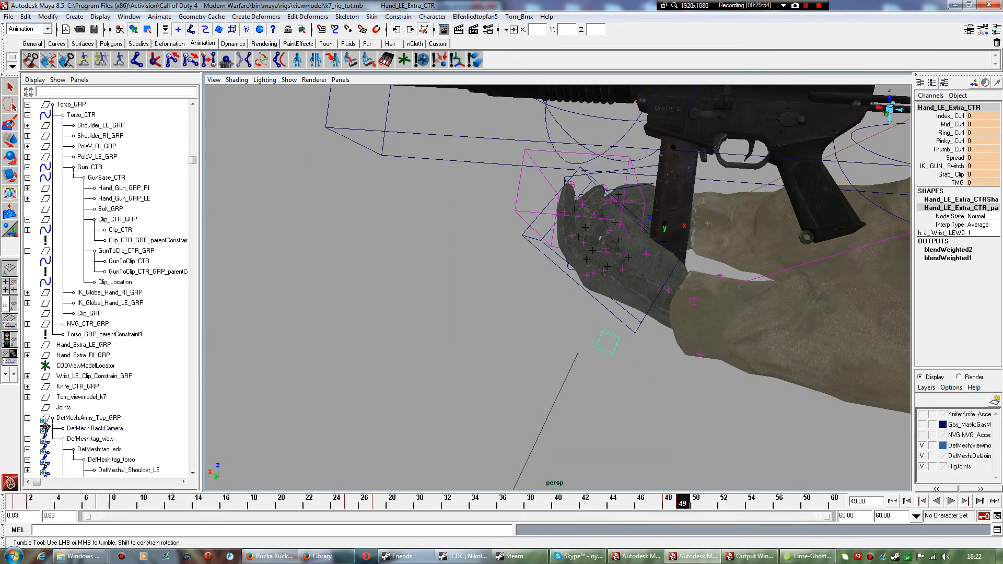
alt+drag(557, 287, 552, 328)
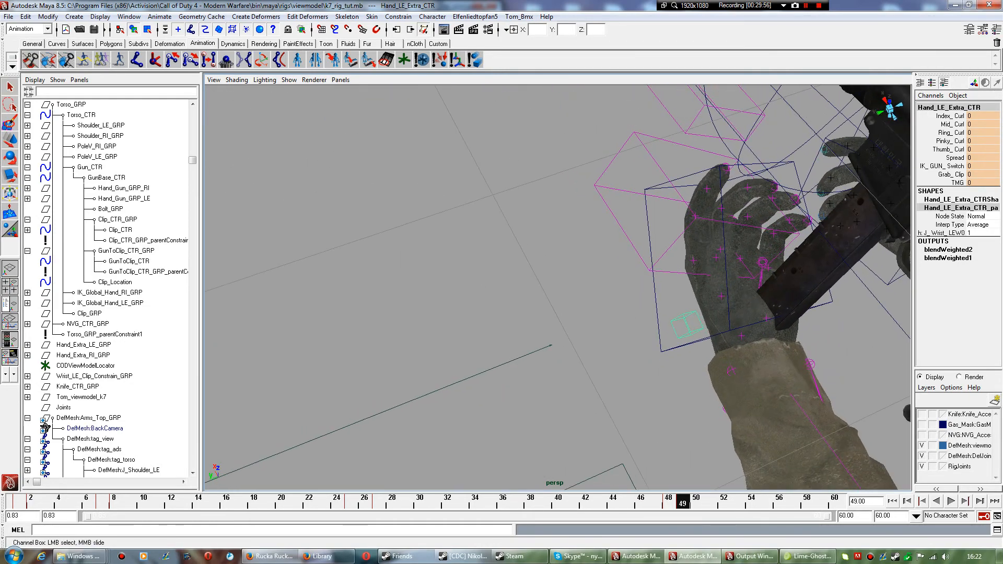
click(652, 271)
key(w)
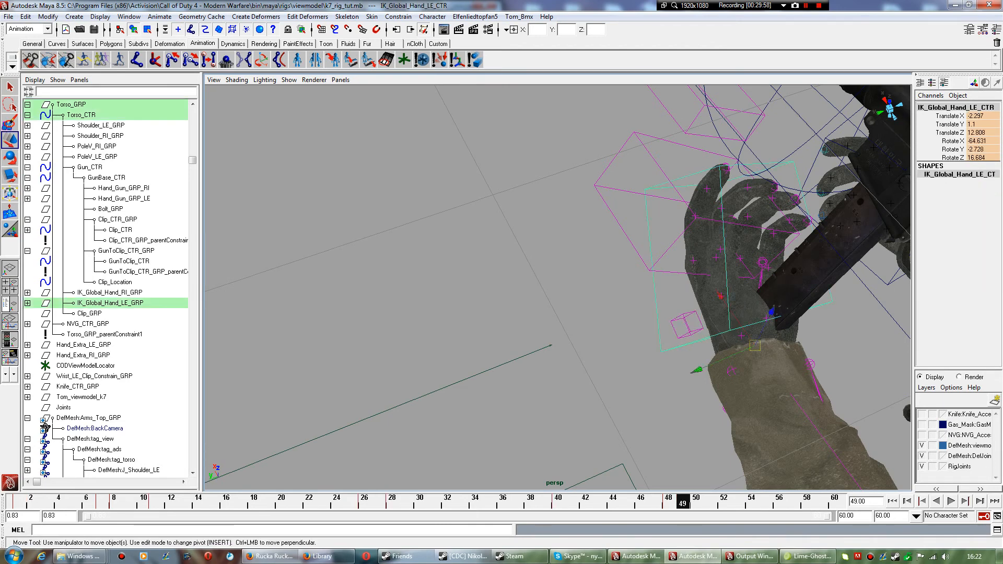
drag(754, 346, 753, 404)
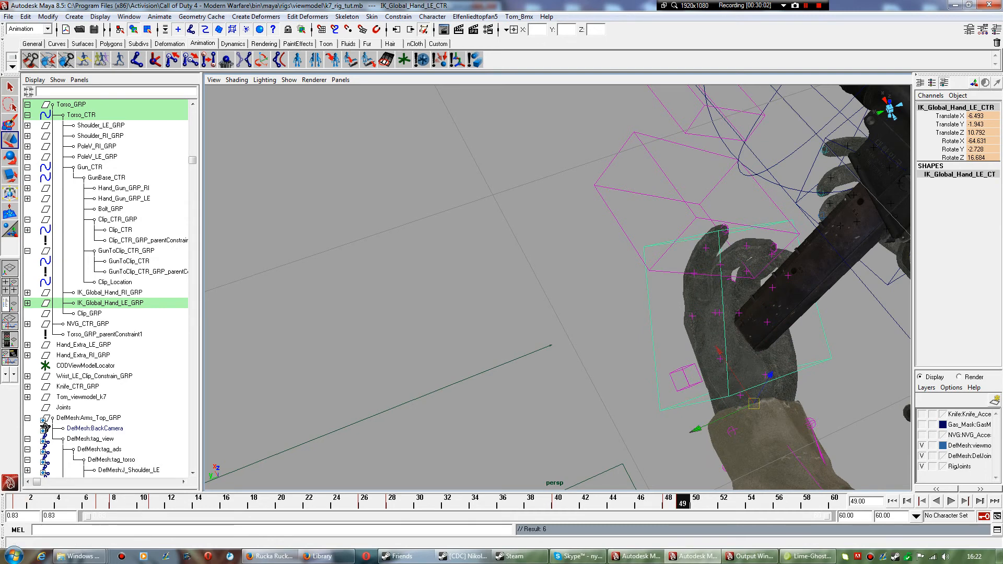
key(alt+v)
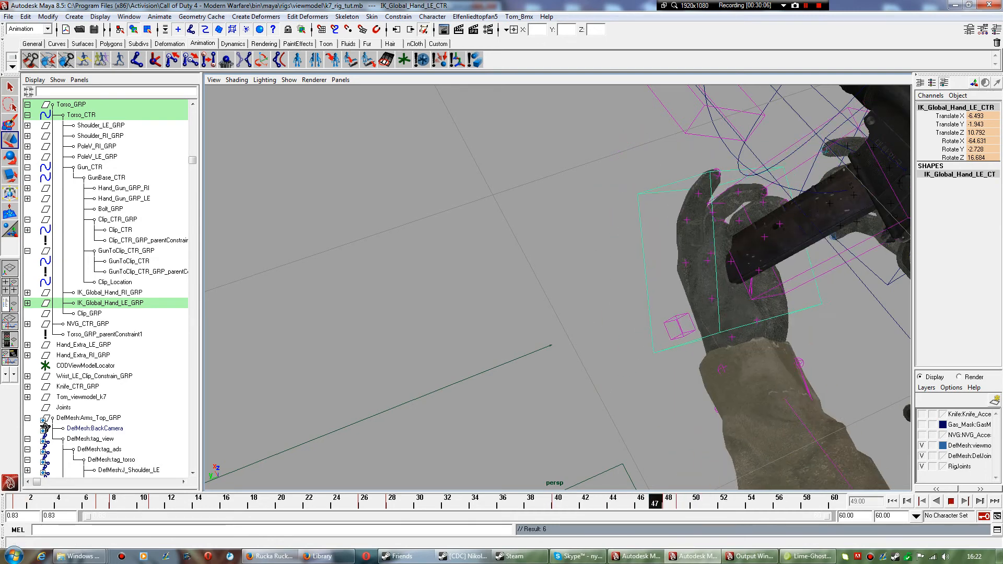
key(alt+v)
Try shifting the left-hand control farther from the clip at frame 50, and undo the move.
alt+drag(501, 335, 655, 208)
alt+right_drag(557, 287, 528, 288)
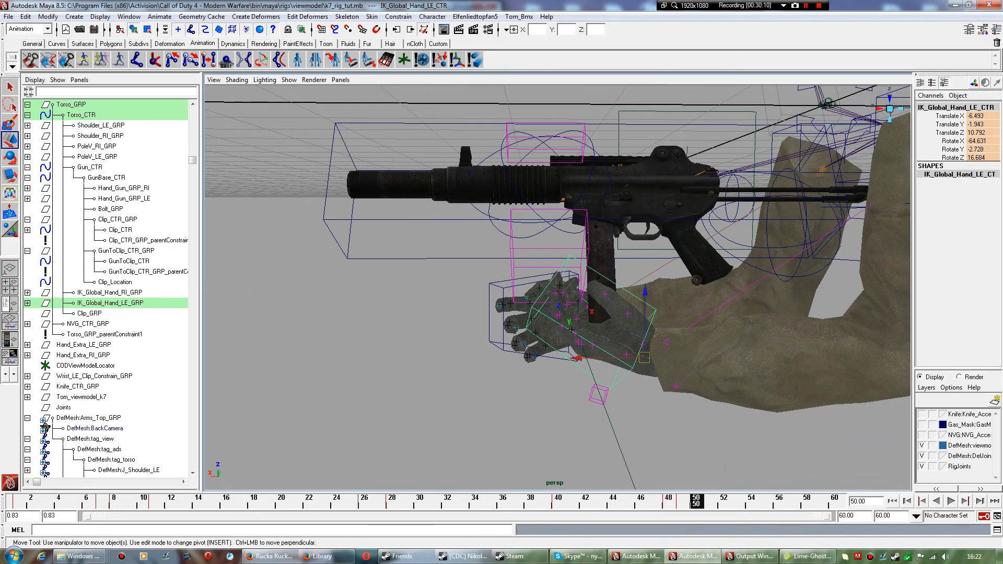
alt+drag(556, 287, 480, 329)
key(s)
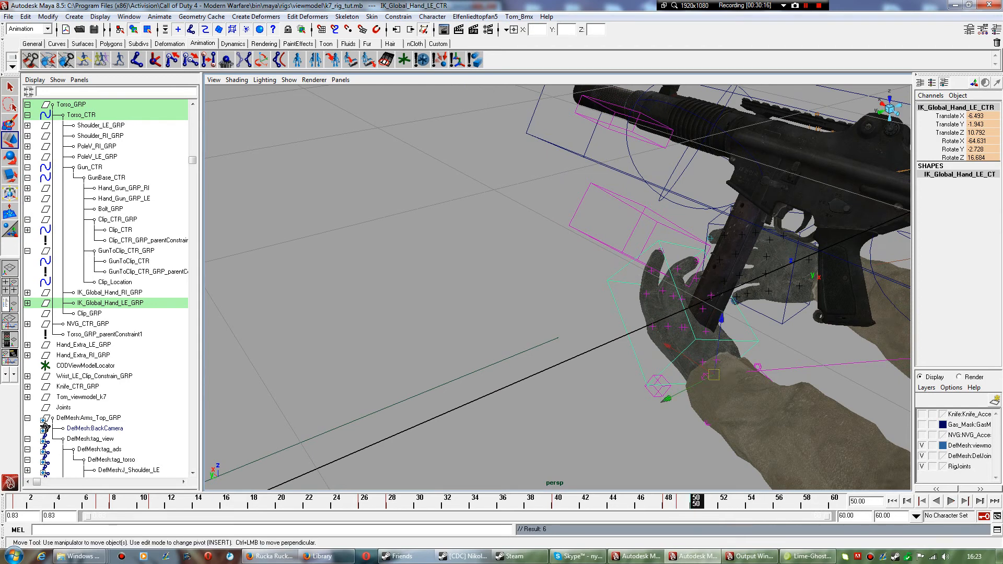
drag(713, 375, 692, 385)
key(ctrl+z)
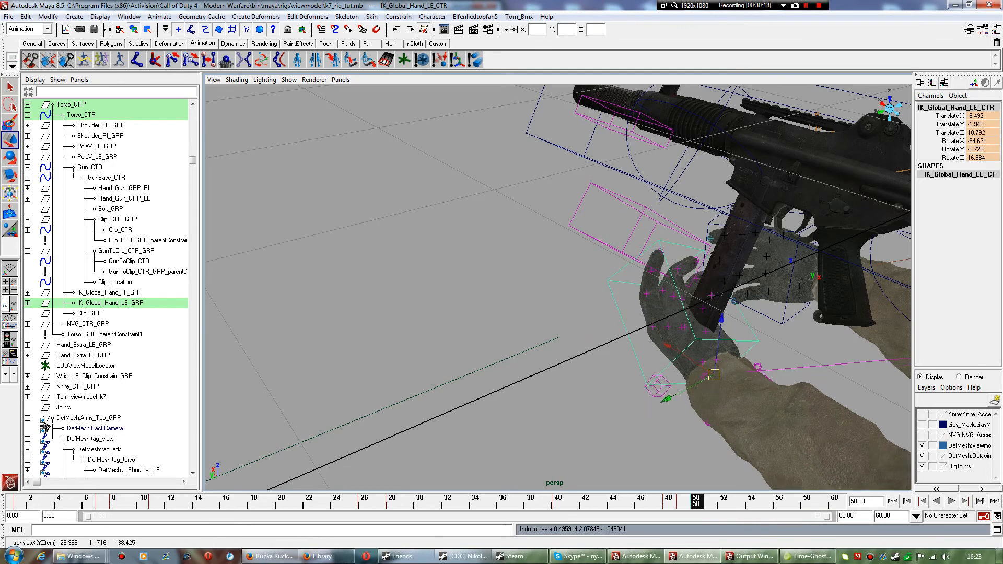
Paste the left-hand control's copied frame 1 key at frame 58.
click(807, 502)
right_click(809, 501)
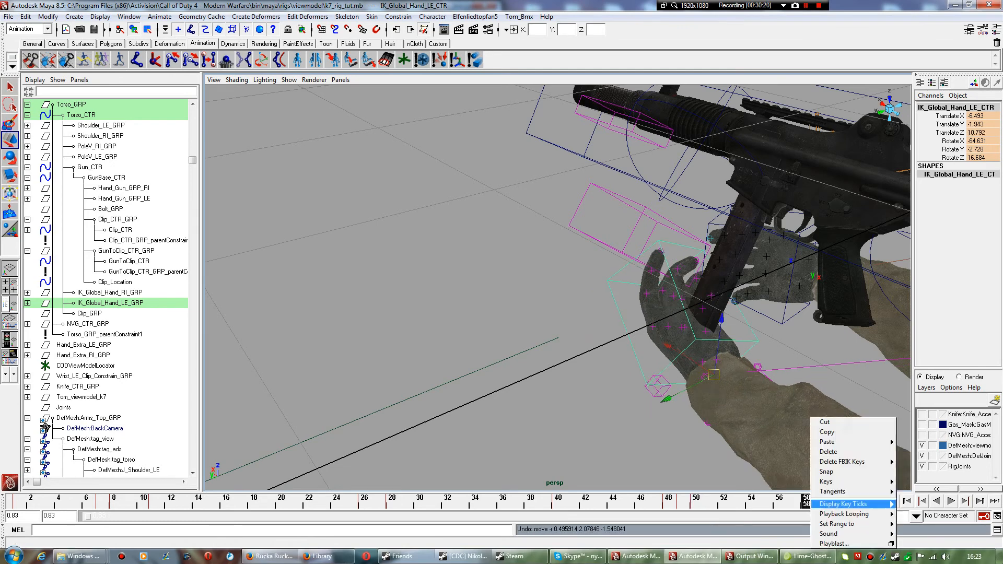
mouse_move(856, 442)
click(912, 442)
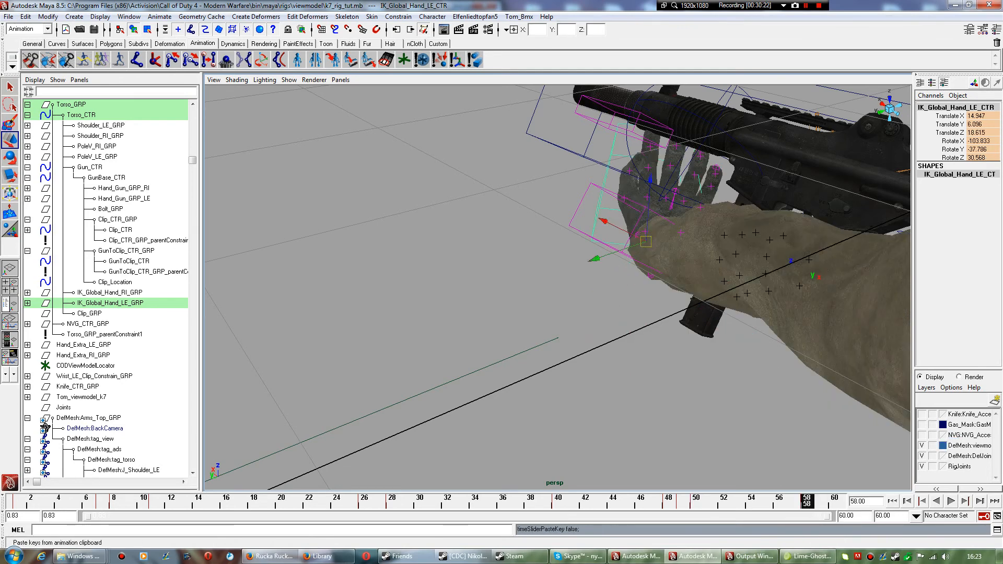
Copy Gun_CTR's frame 1 key to frame 58 and play back the motion.
alt+drag(557, 261, 641, 326)
scroll(557, 287, down, 5)
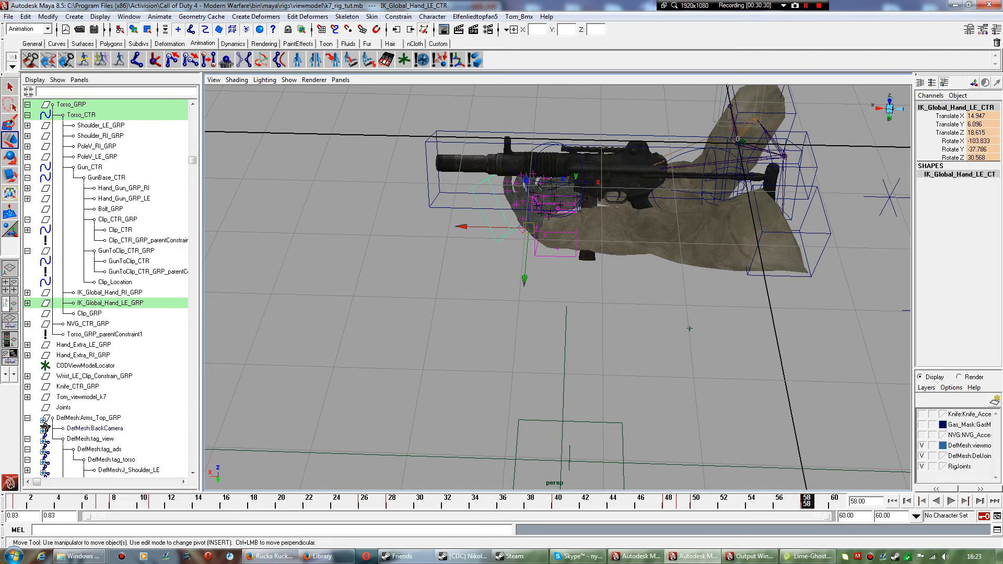
click(585, 238)
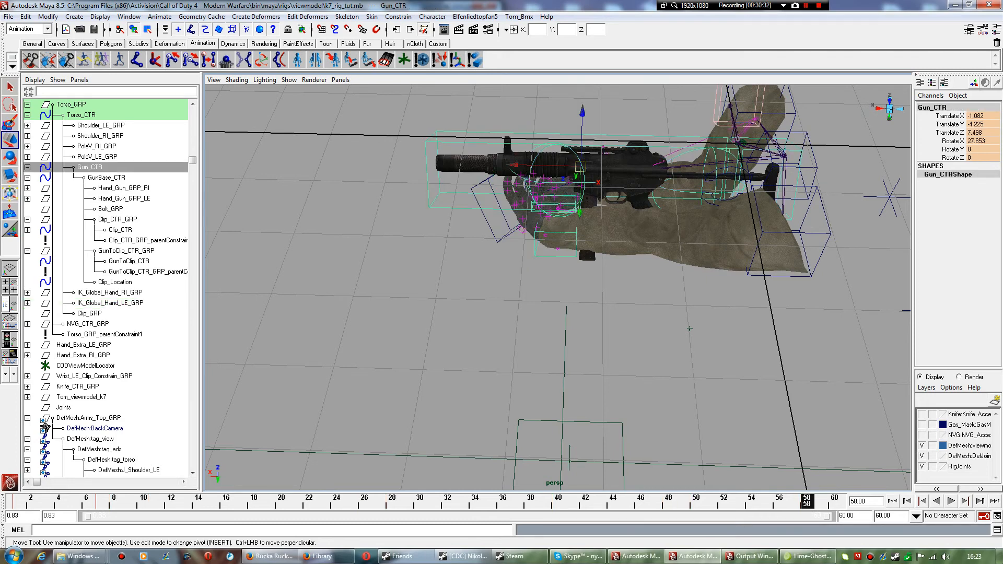
key(comma)
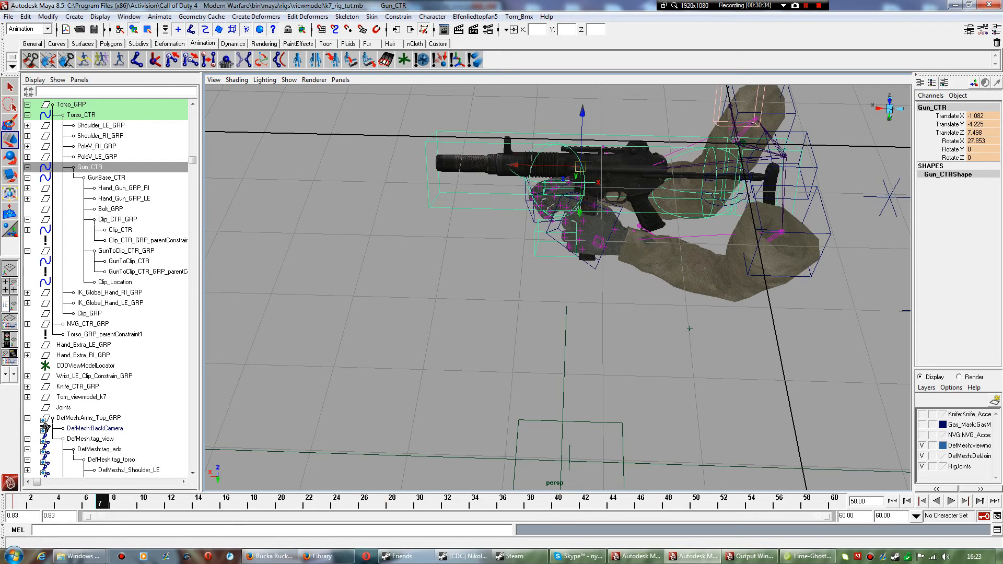
key(comma)
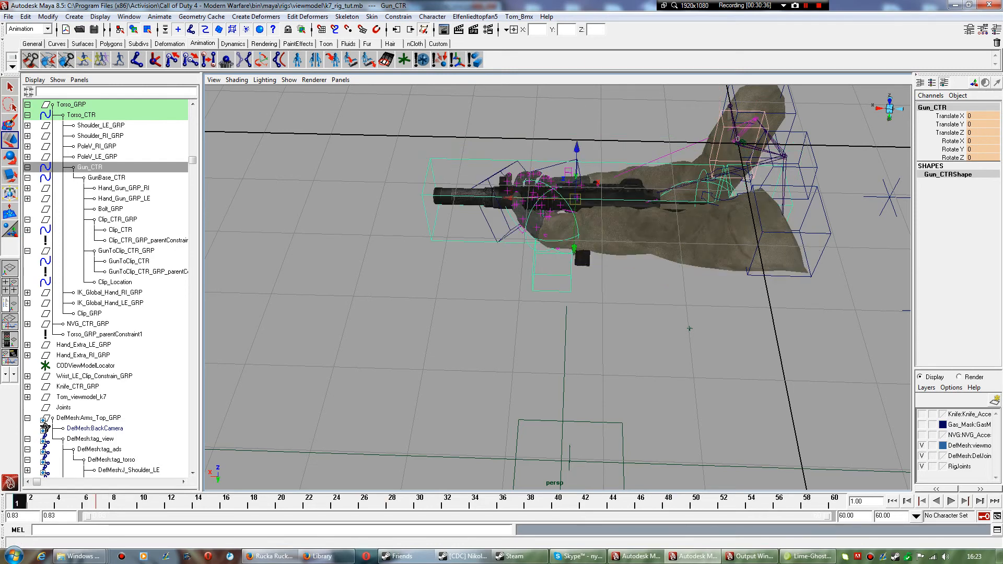
right_click(21, 502)
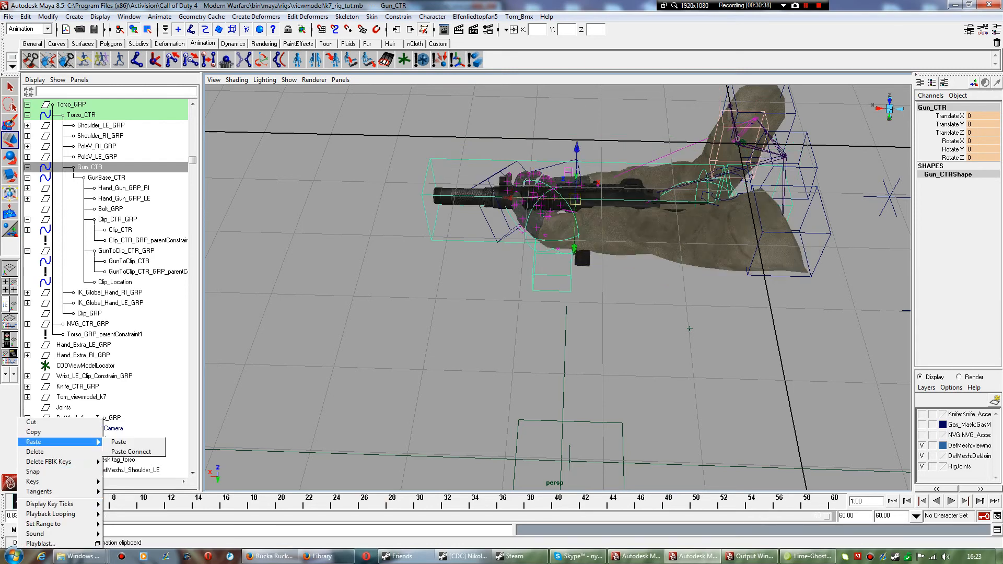
click(43, 432)
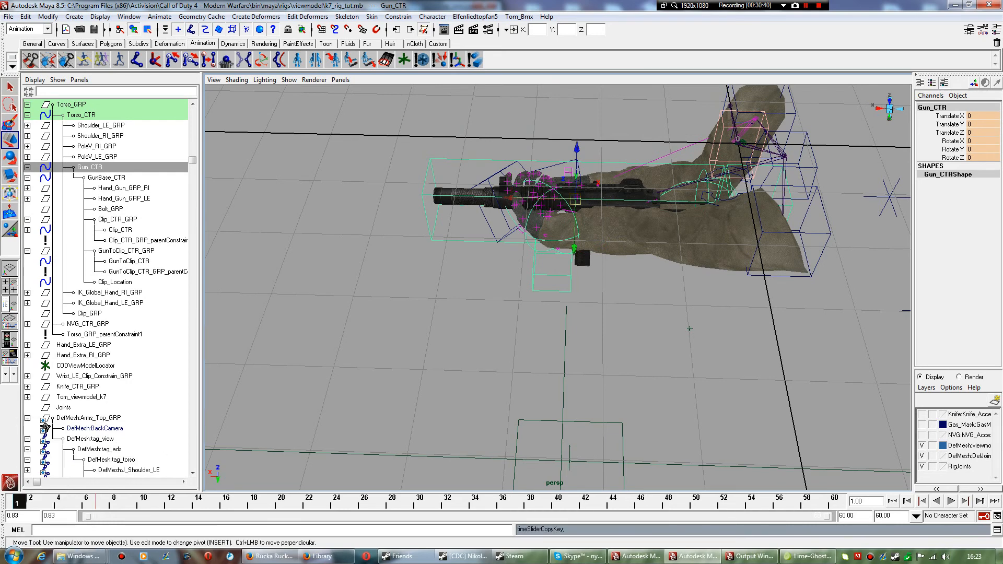
click(804, 503)
right_click(806, 502)
mouse_move(856, 442)
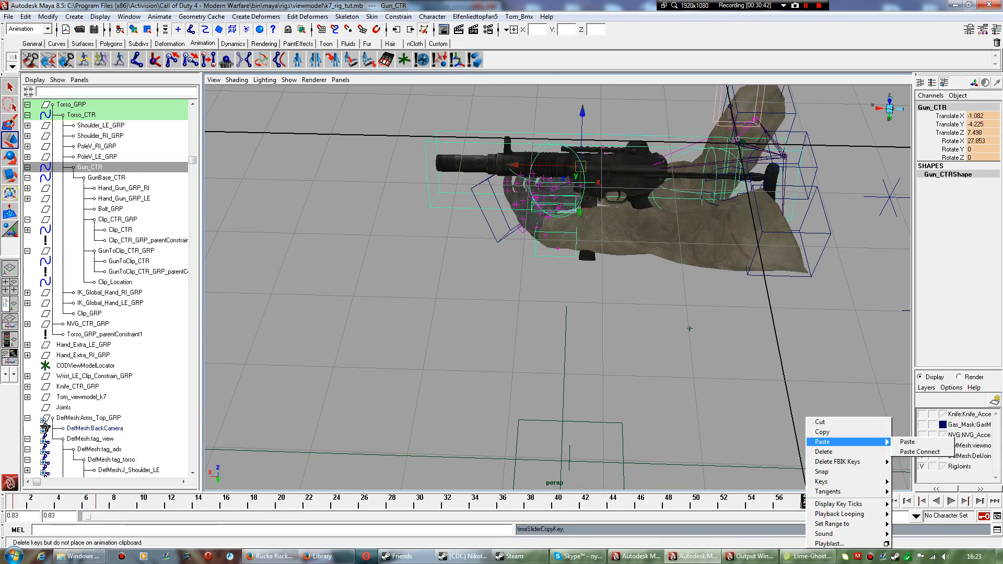
click(907, 442)
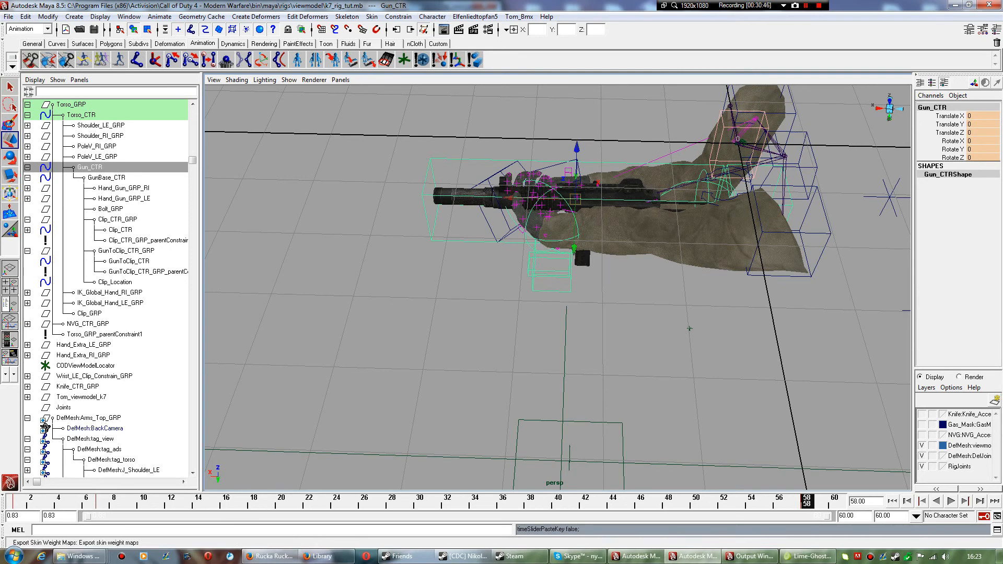
key(alt+v)
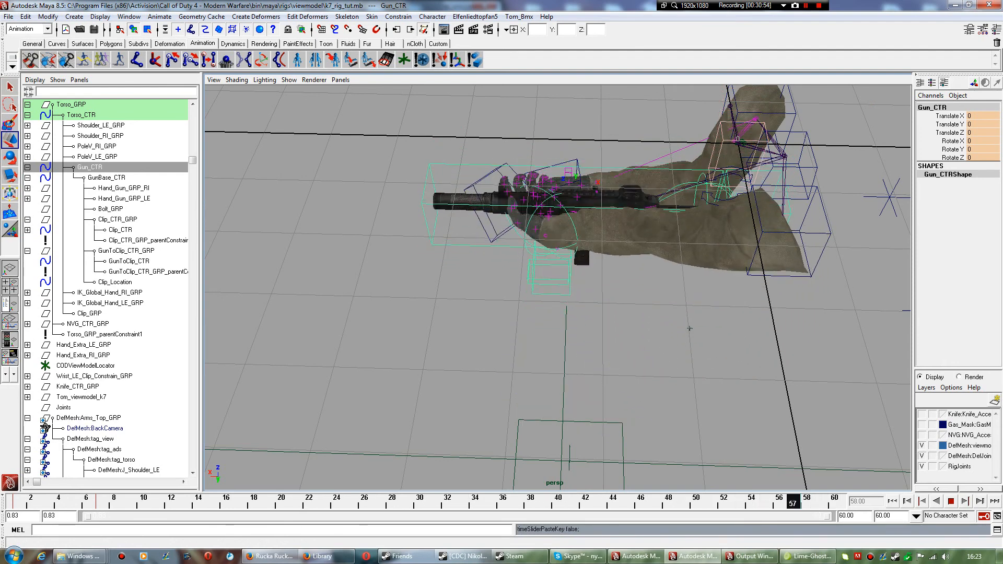
key(Escape)
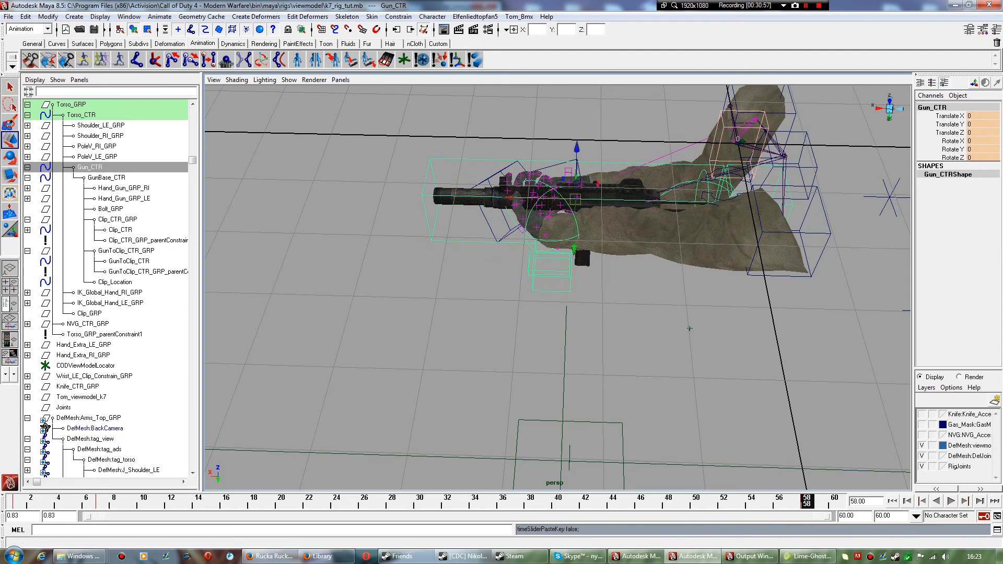
Copy Gun_CTR's frame 7 key to frame 49 to hold the gun's tilted pose until the clip is released.
click(100, 501)
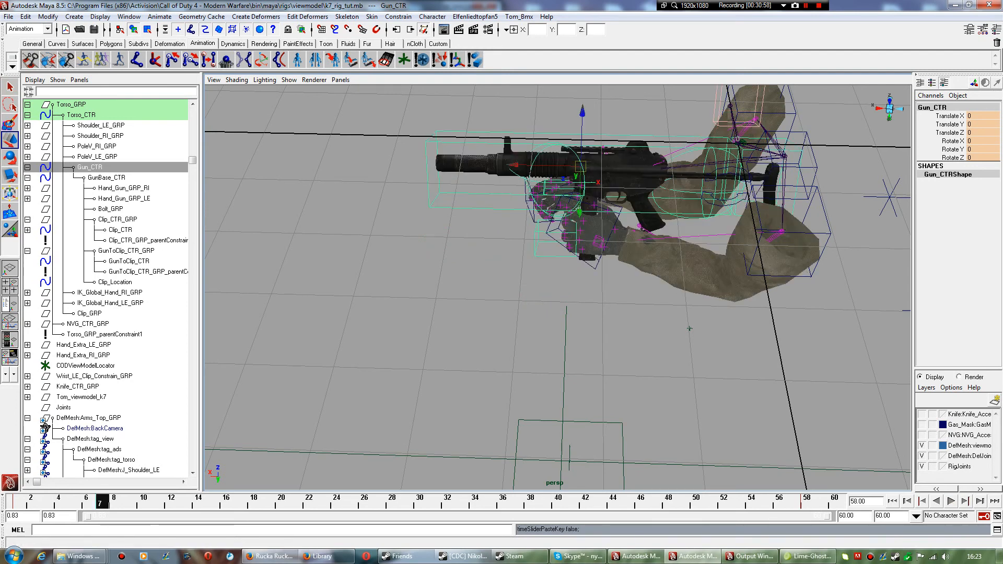
right_click(99, 501)
click(115, 432)
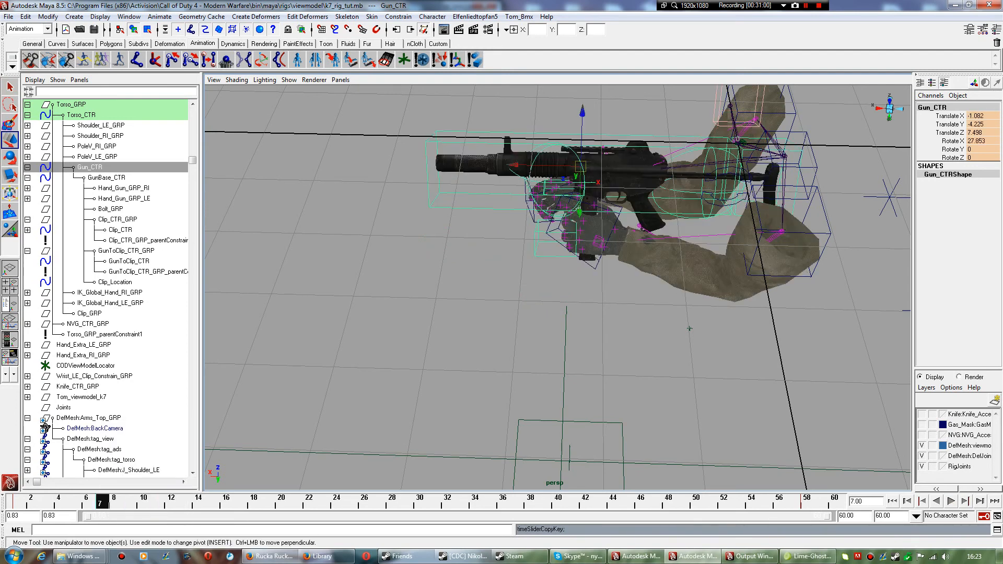
key(alt+v)
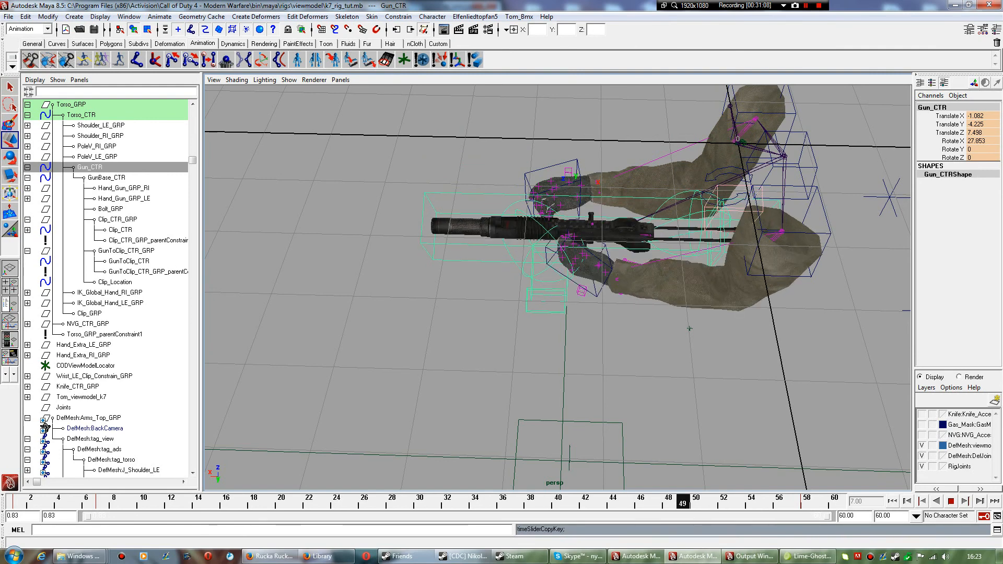
right_click(679, 503)
mouse_move(695, 442)
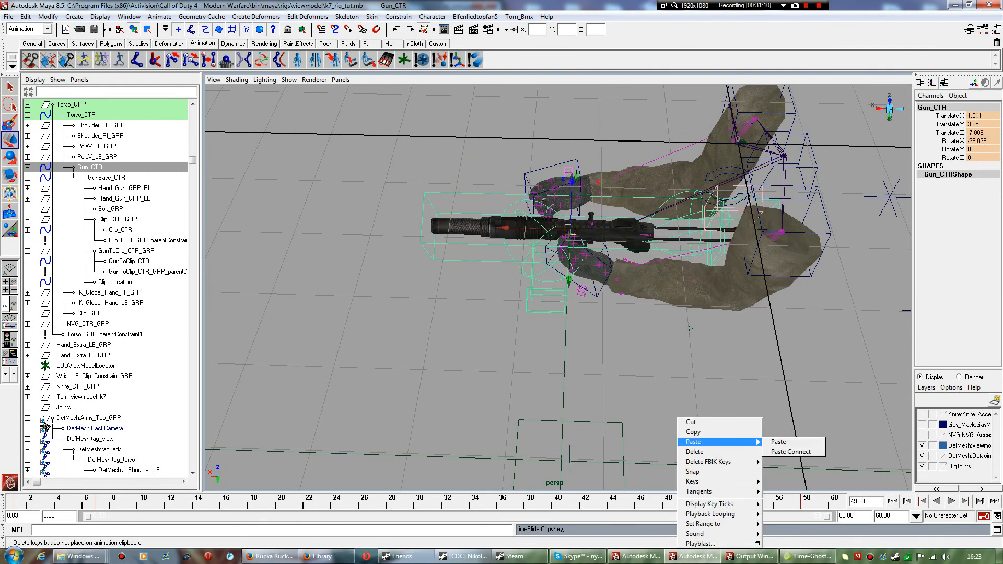
click(778, 442)
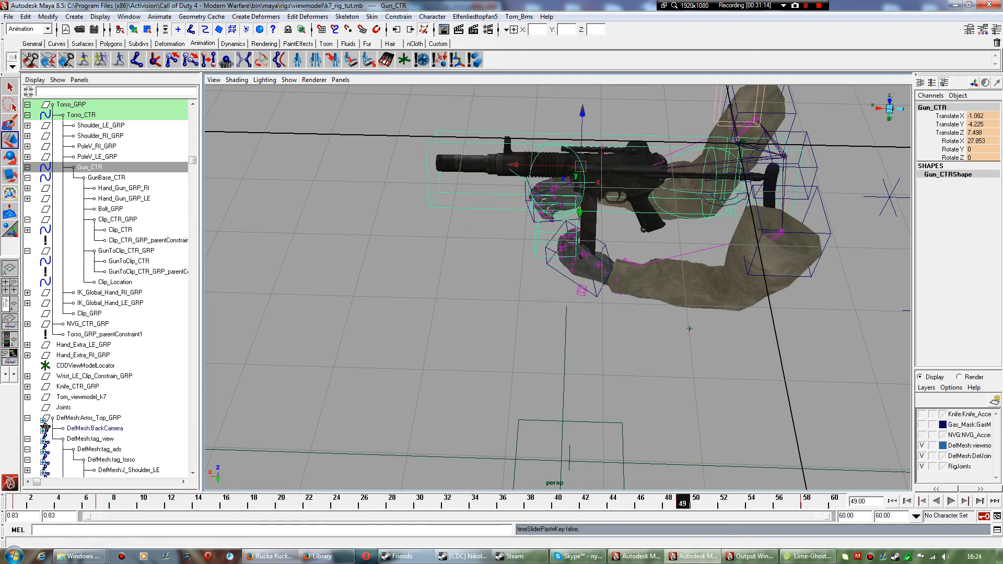
Play back the complete reload animation to review the gun, clip and hand motion.
key(alt+v)
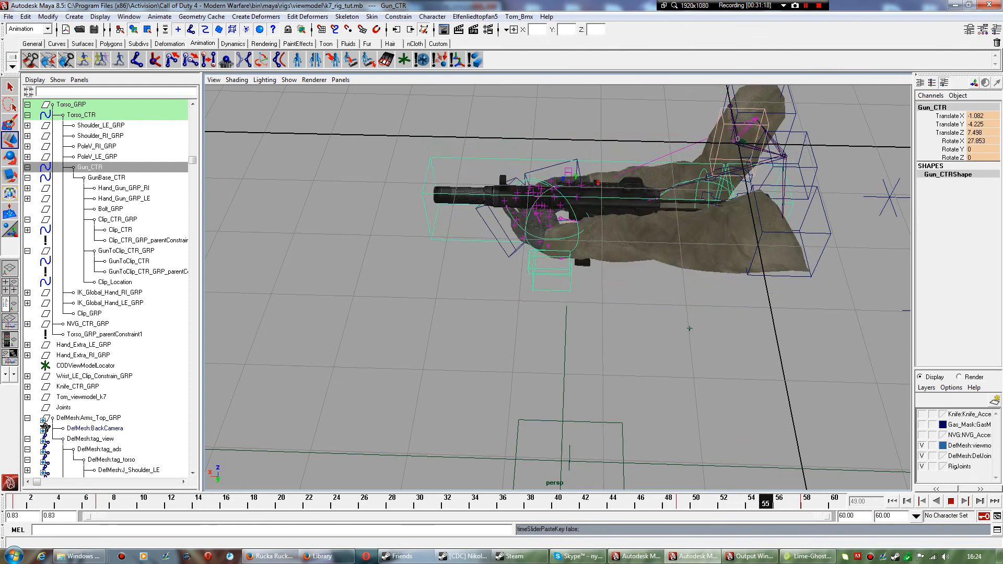
key(alt+v)
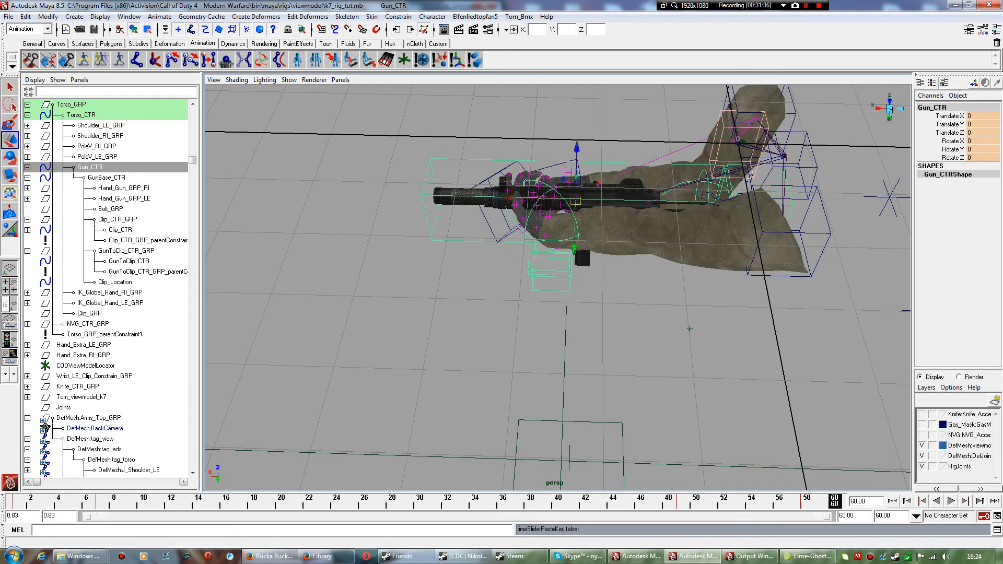
key(alt+v)
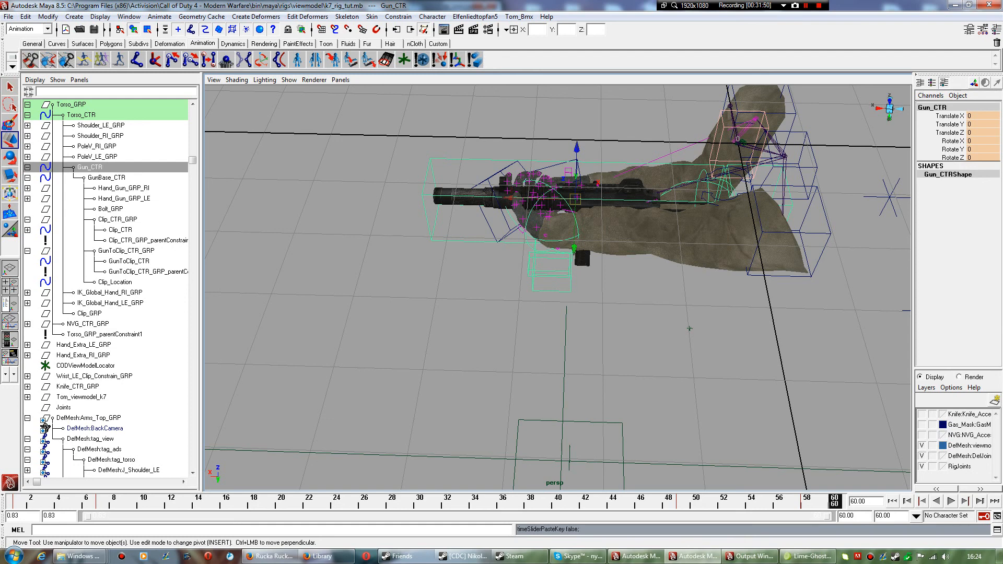
key(F12)
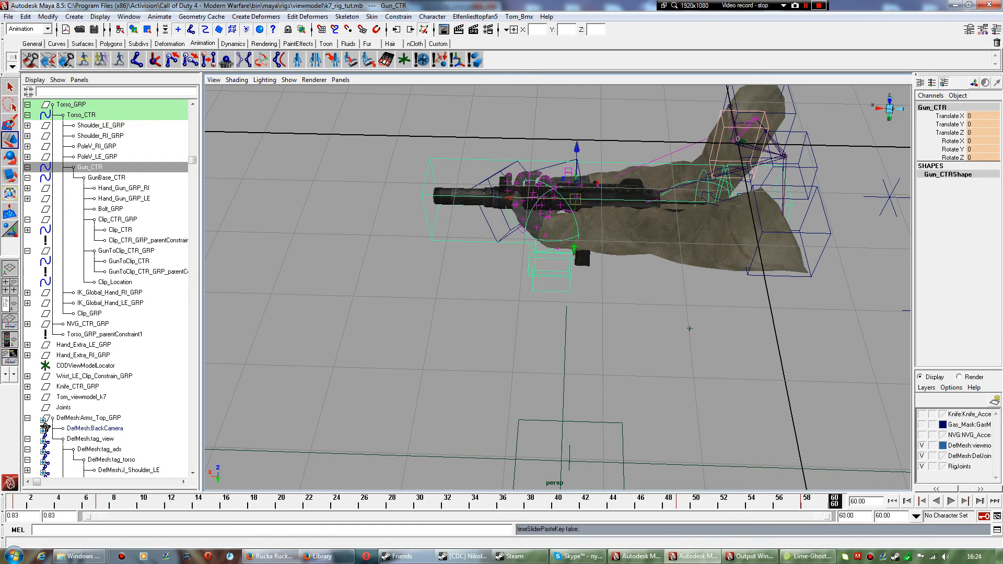